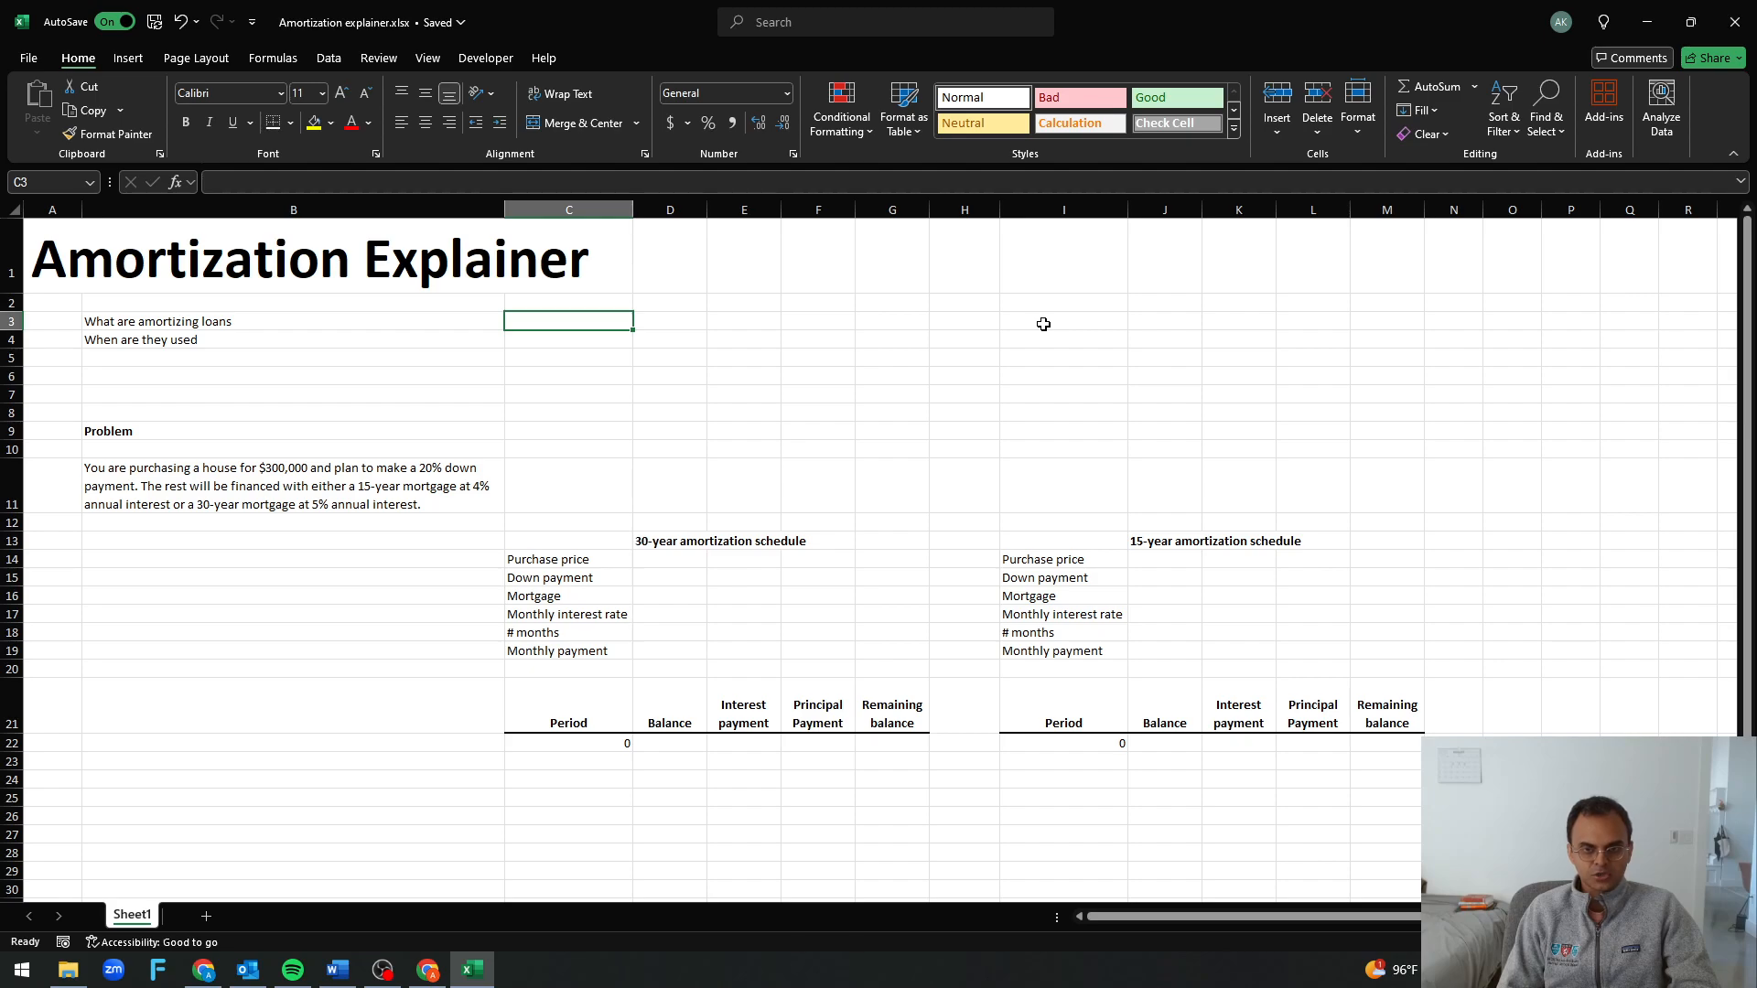
# Answer what amortizing loans are in C3 with "loans where you make principal payments gradually, usually fixed payments"
pyautogui.write('loans')
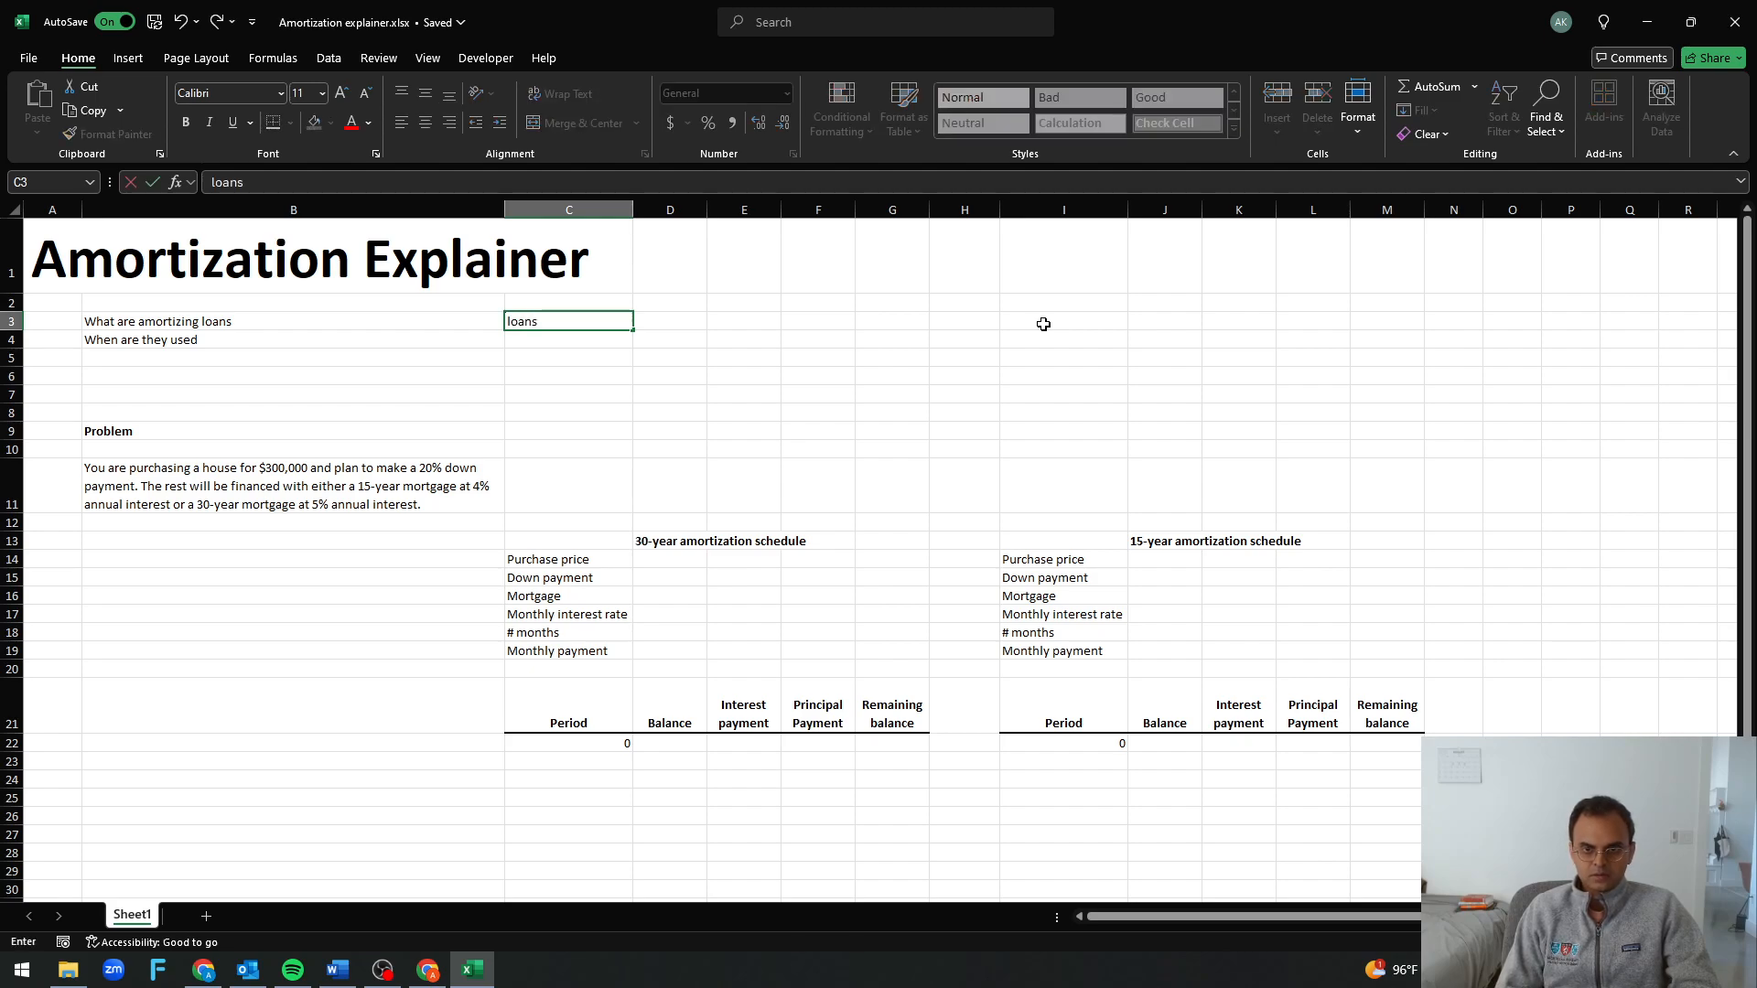
pyautogui.write(' where you make')
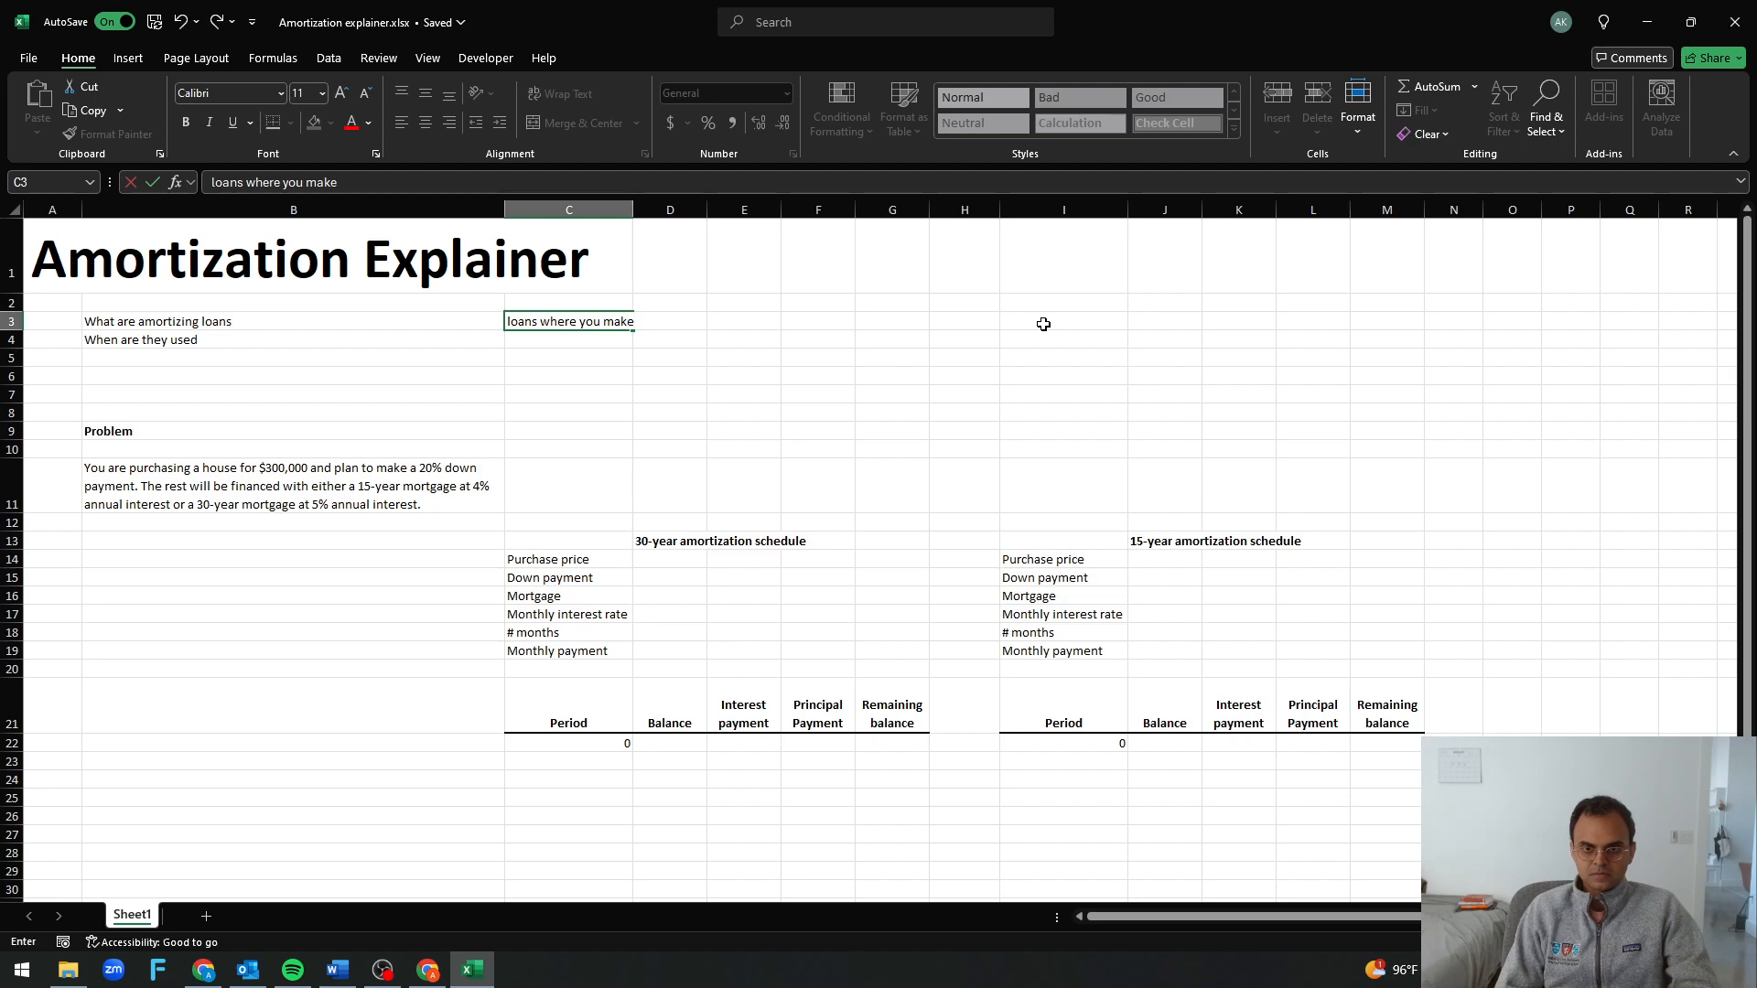
pyautogui.write(' principal pa')
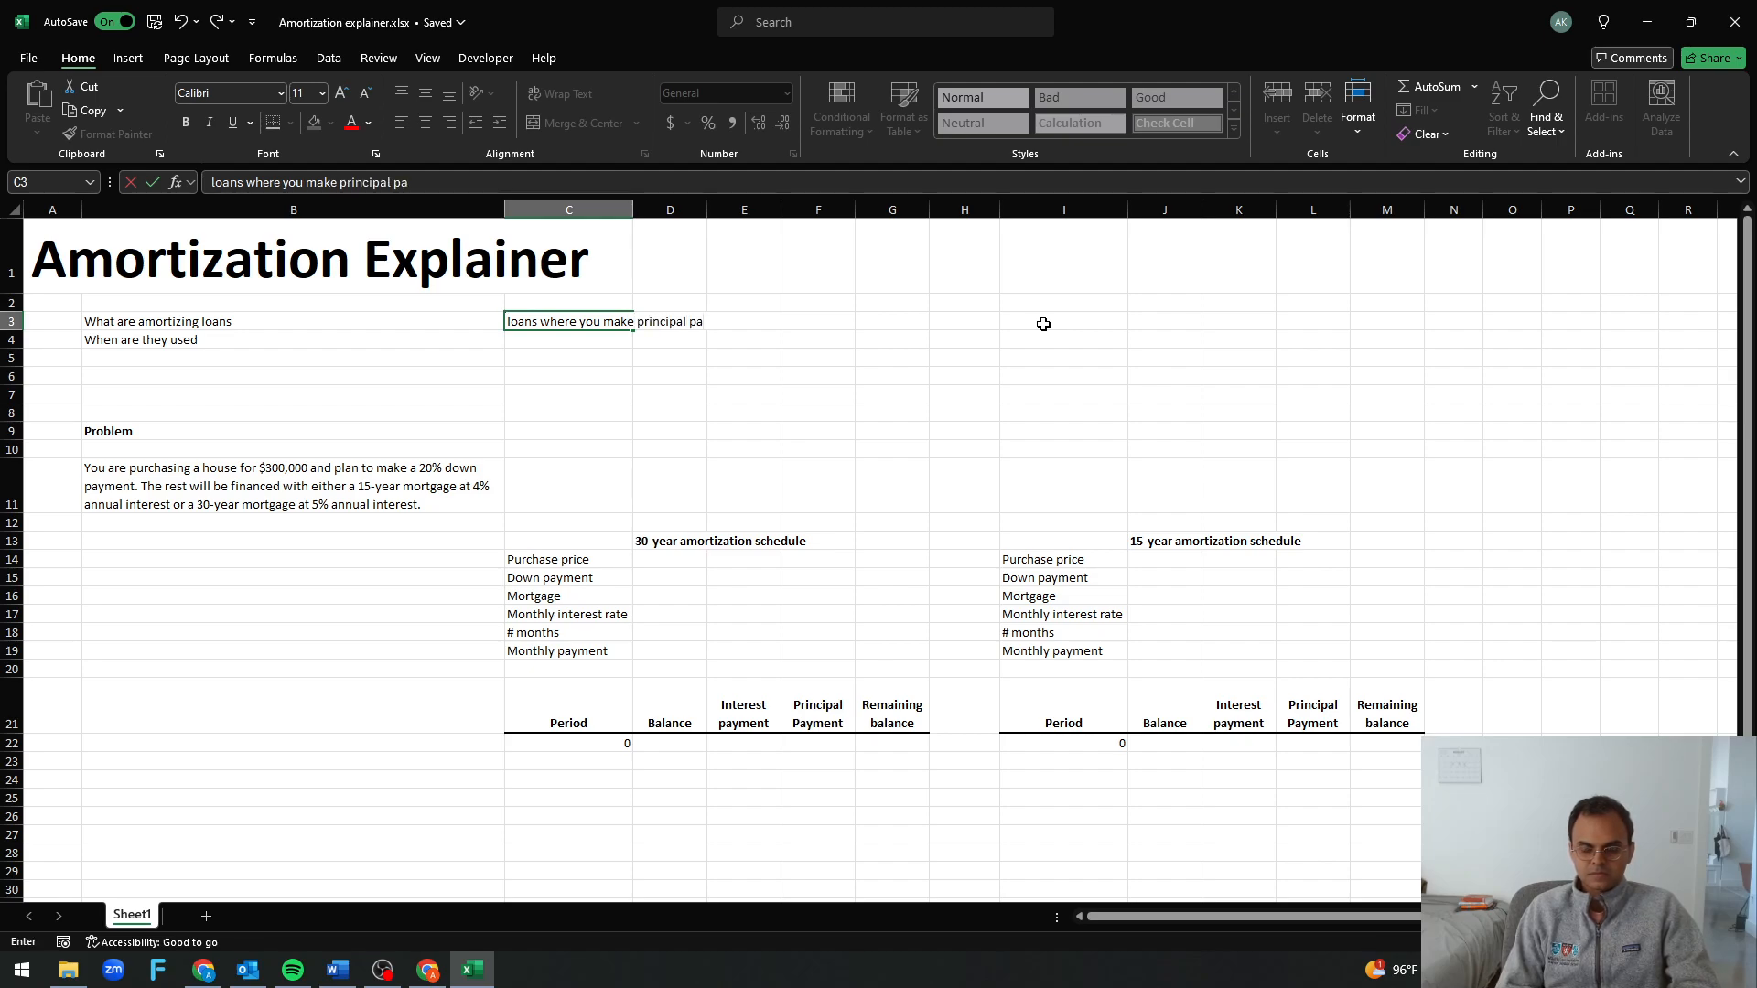
pyautogui.write('yments gradually,')
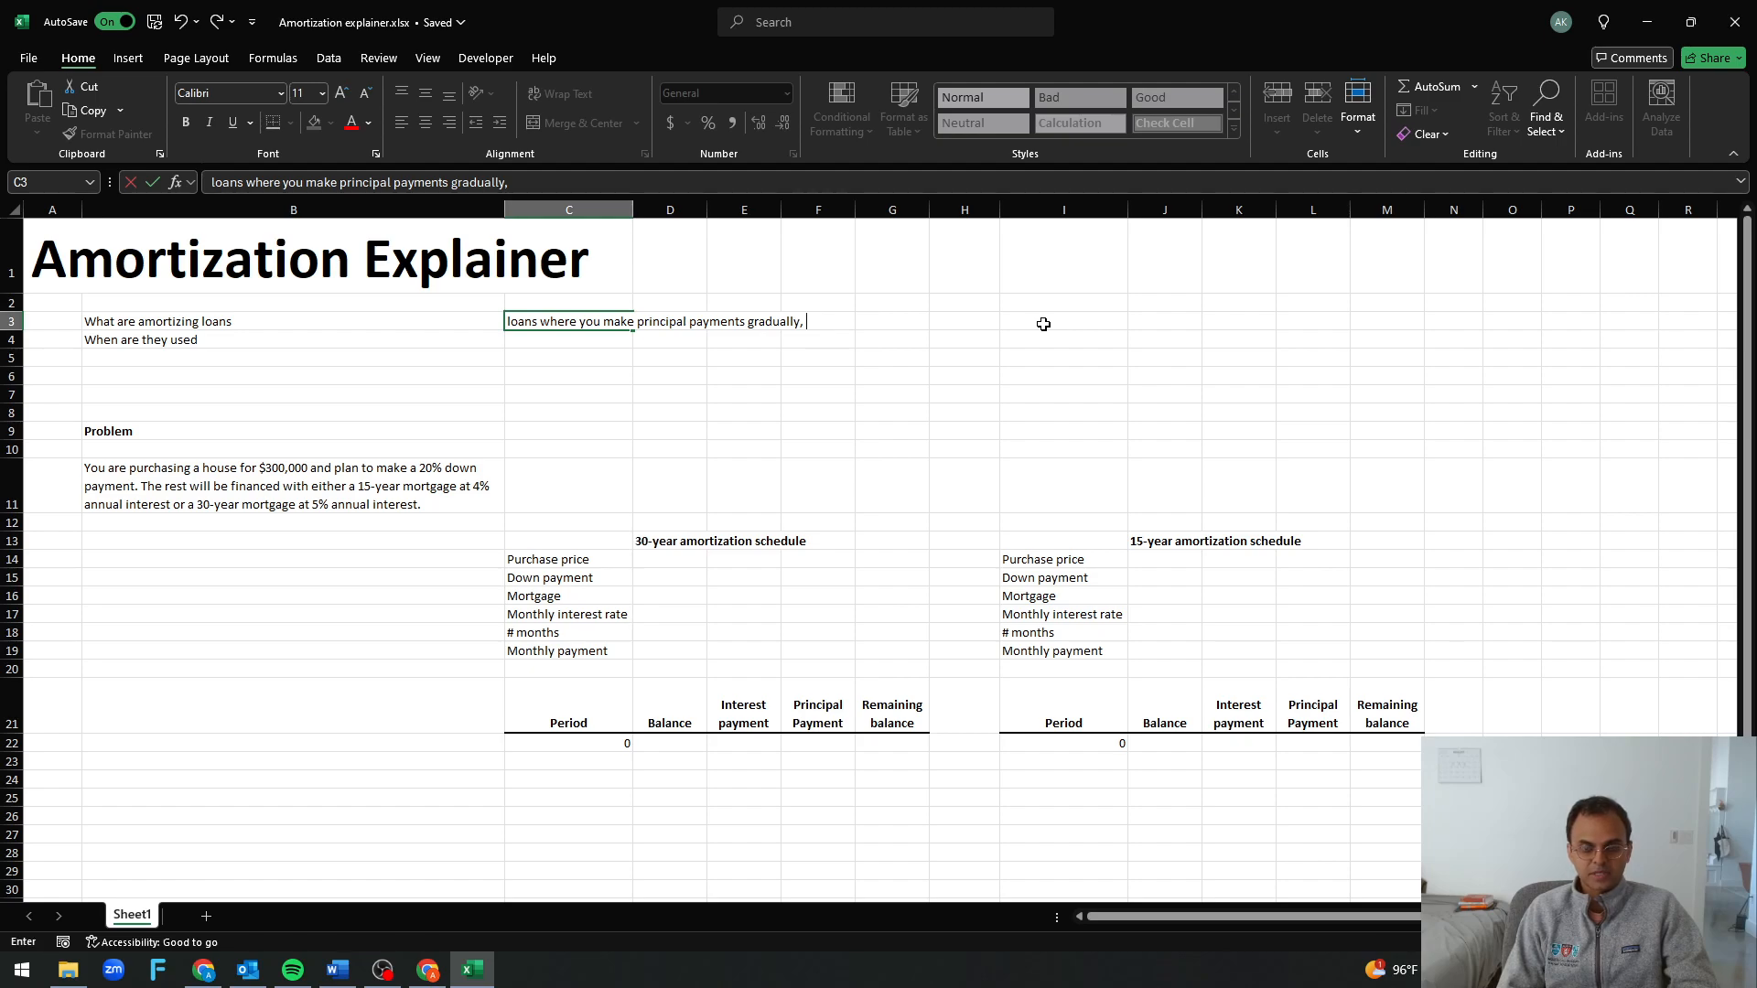
pyautogui.write('usually fixed pay')
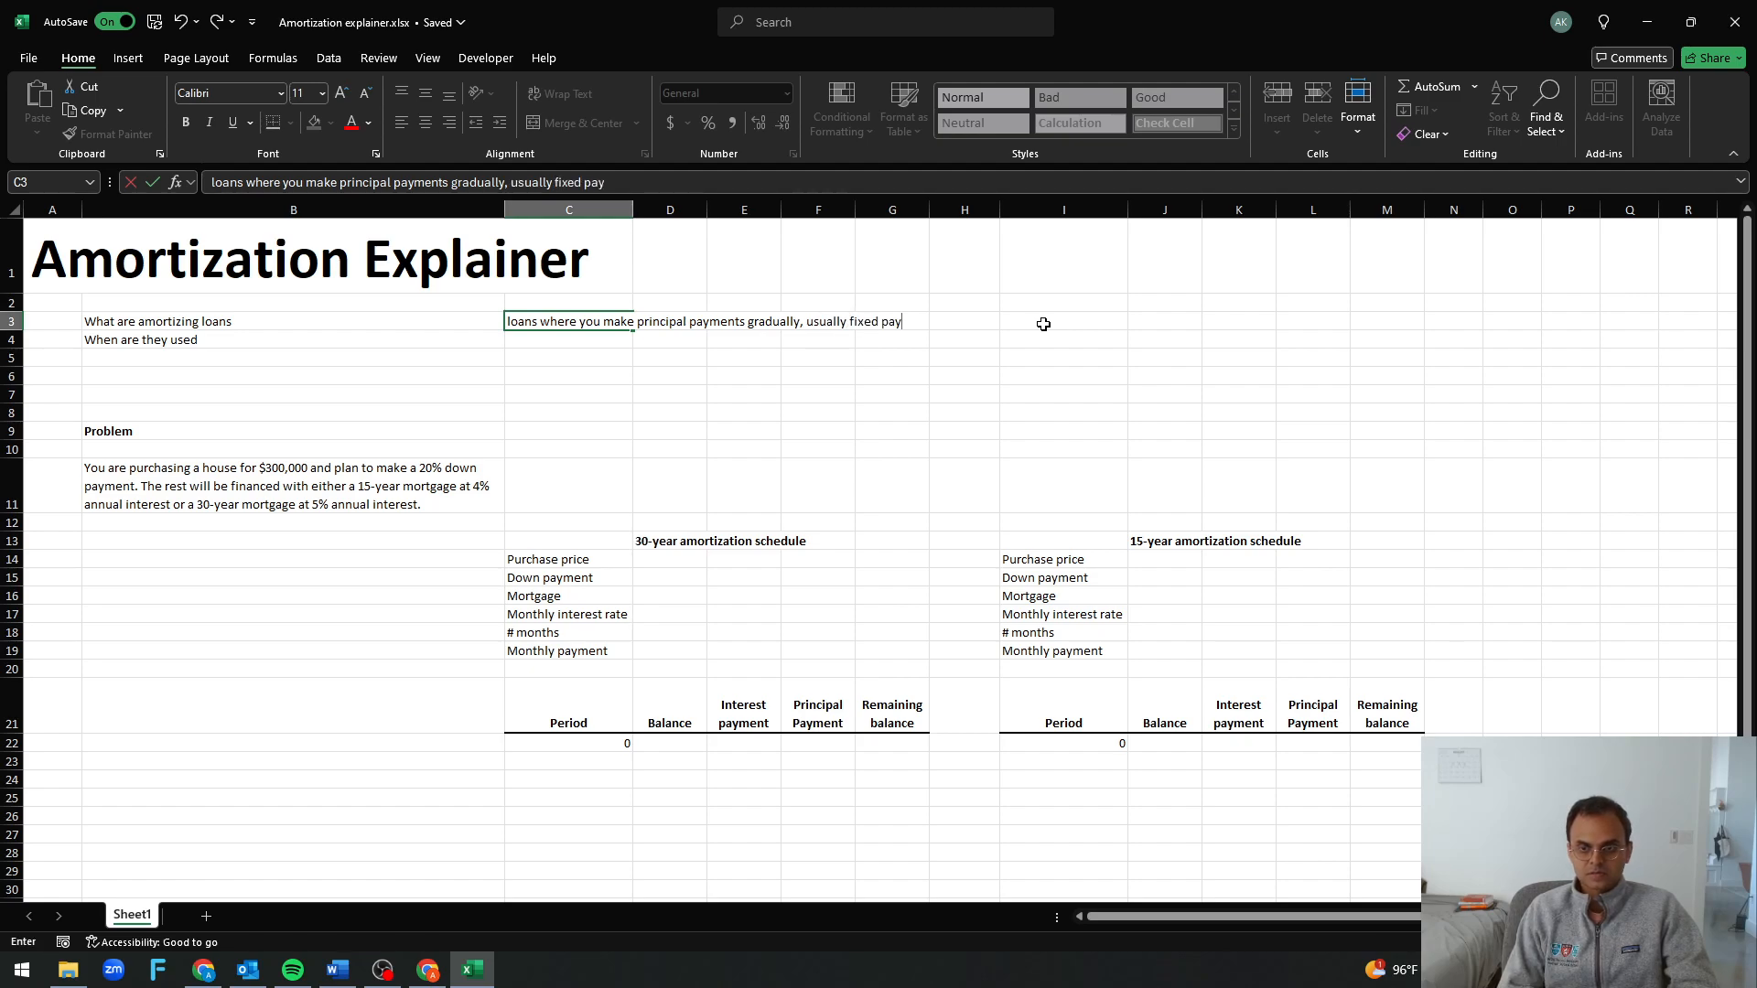
pyautogui.write('ments')
pyautogui.press('Return')
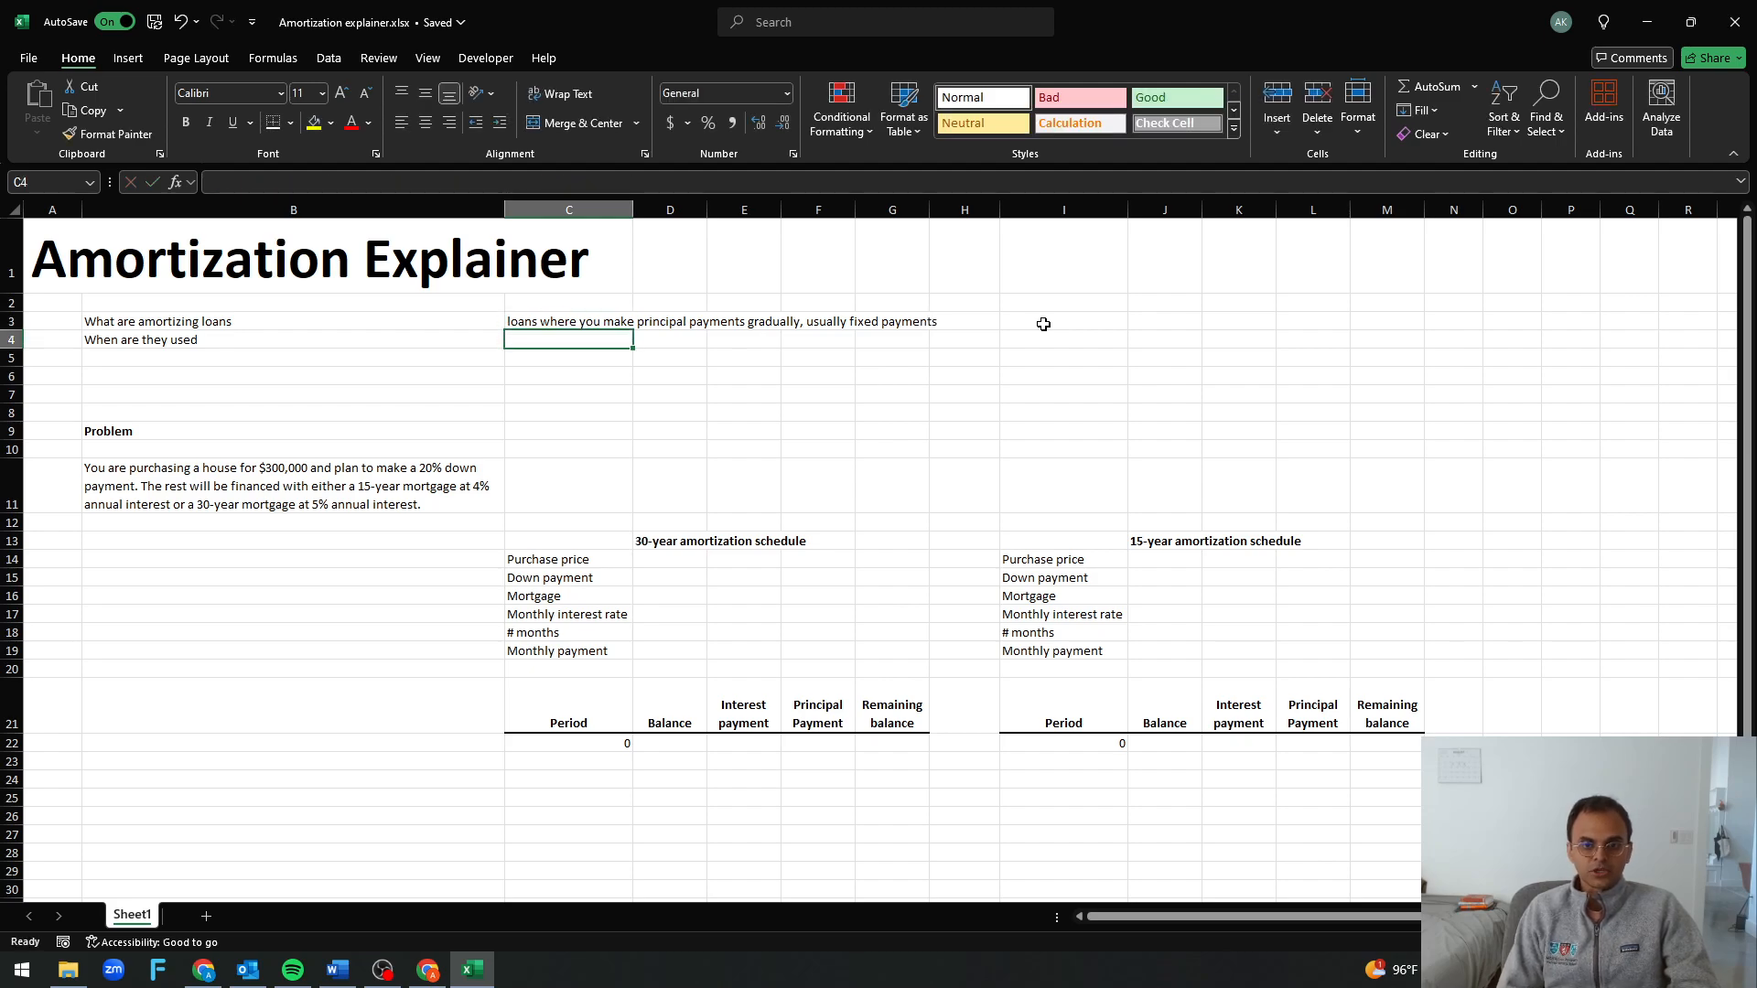
# Answer when amortizing loans are used in C4 with "consumer loans"
pyautogui.write('consumer loa')
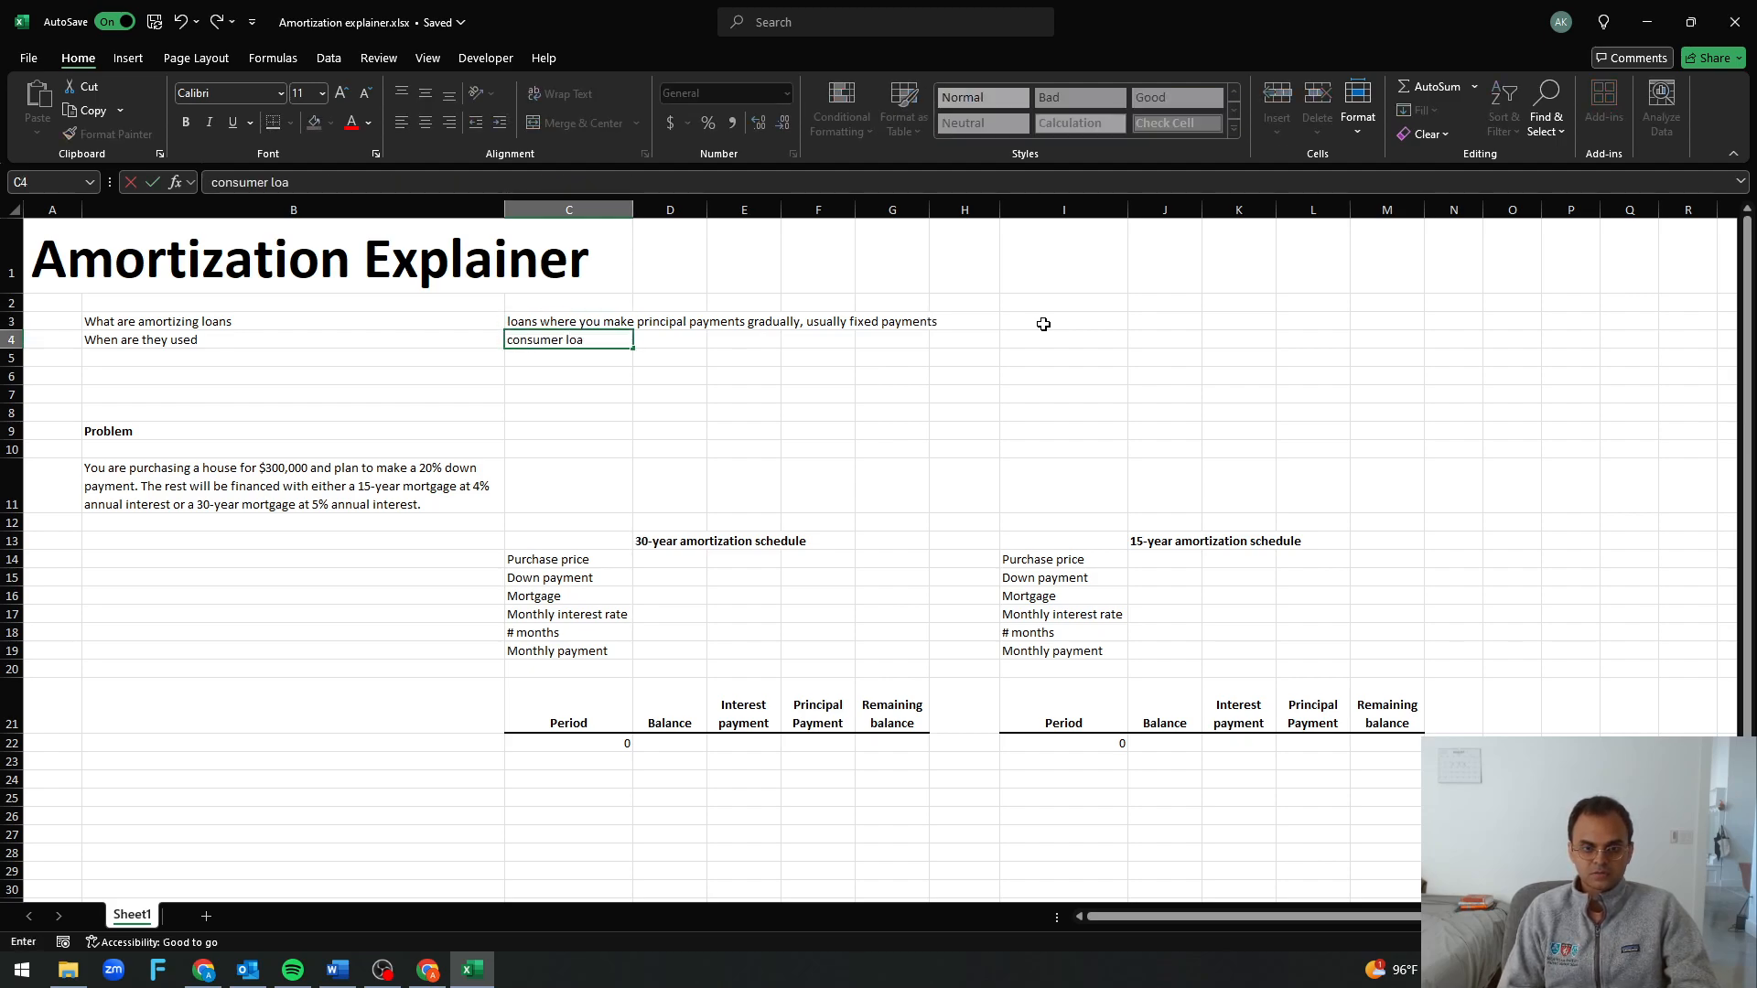
pyautogui.write('ns')
pyautogui.press('Return')
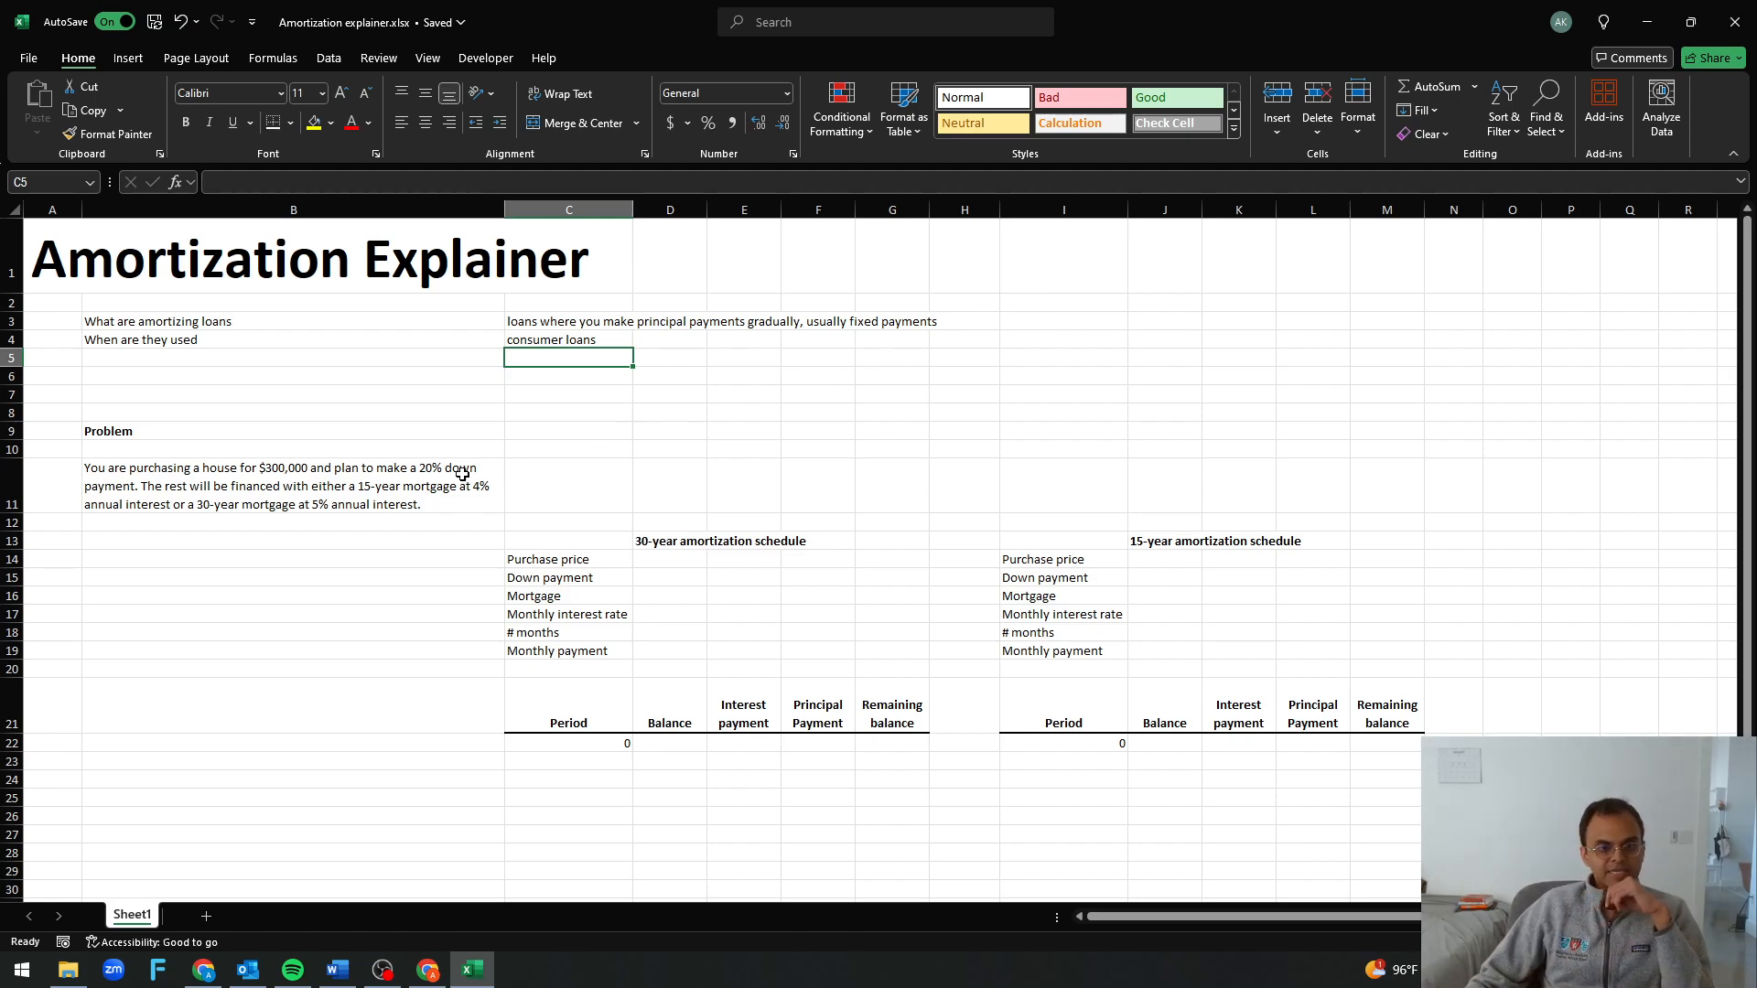
# Look over the worksheet's problem statement, title and the headings of the 30-year and 15-year amortization schedules
pyautogui.click(388, 503)
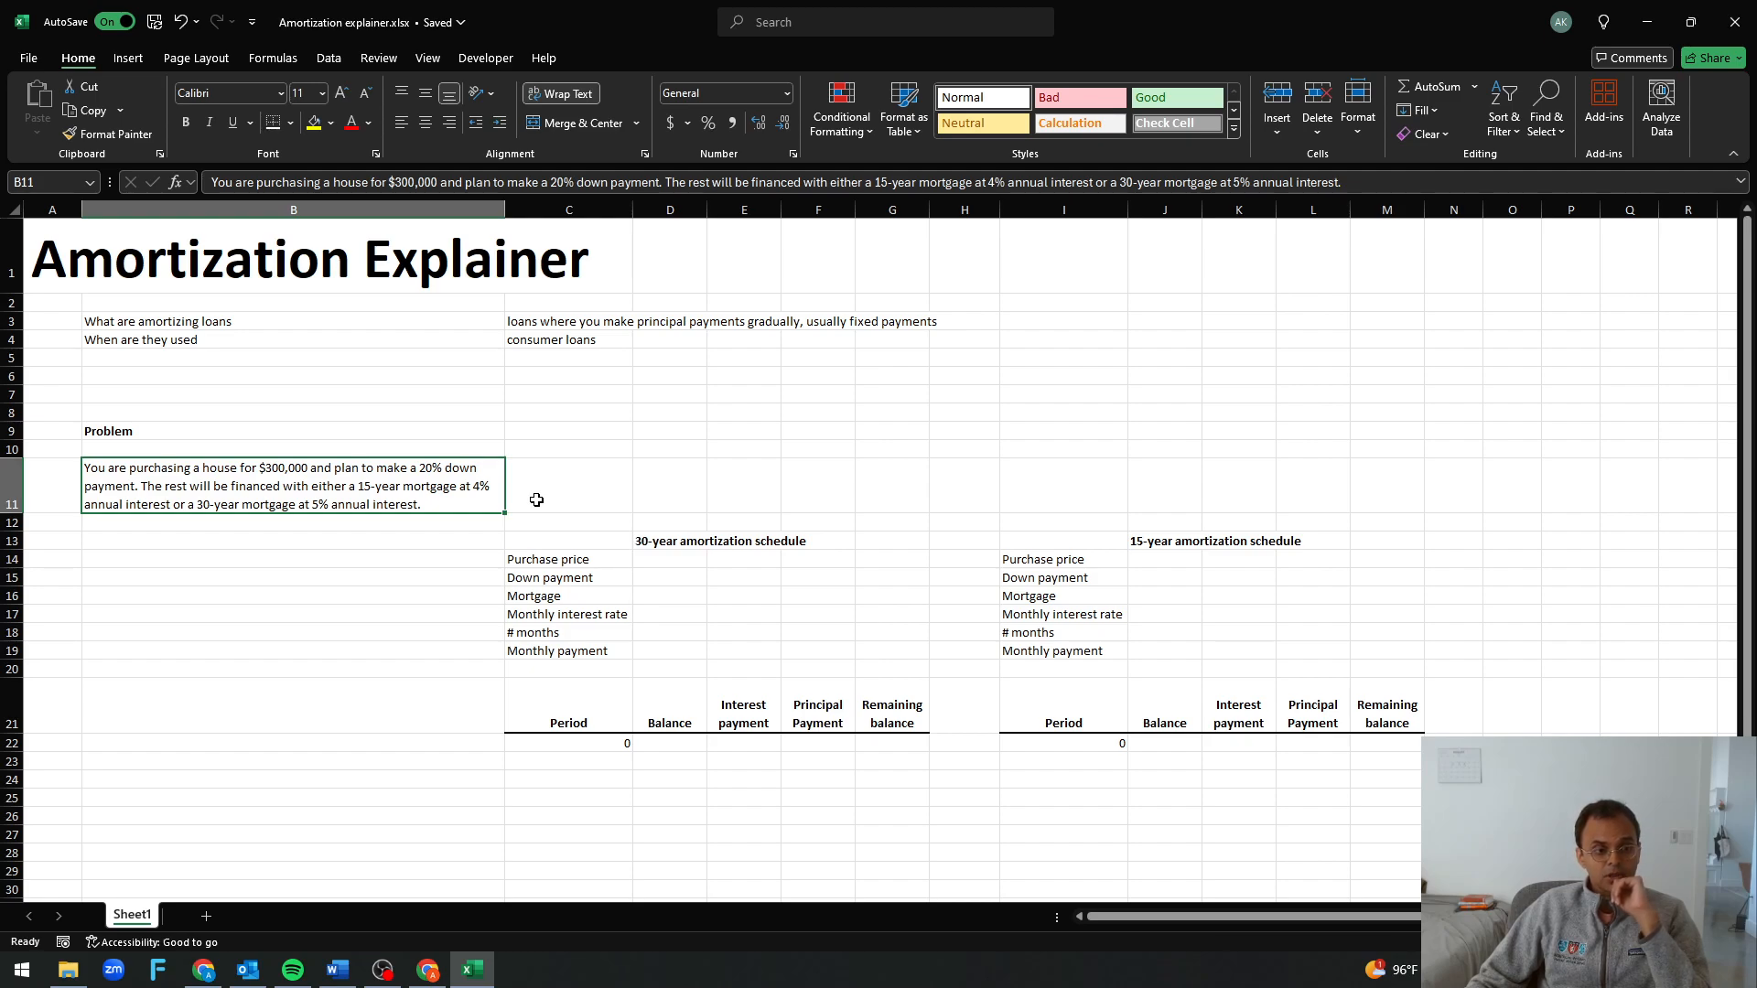
pyautogui.click(203, 276)
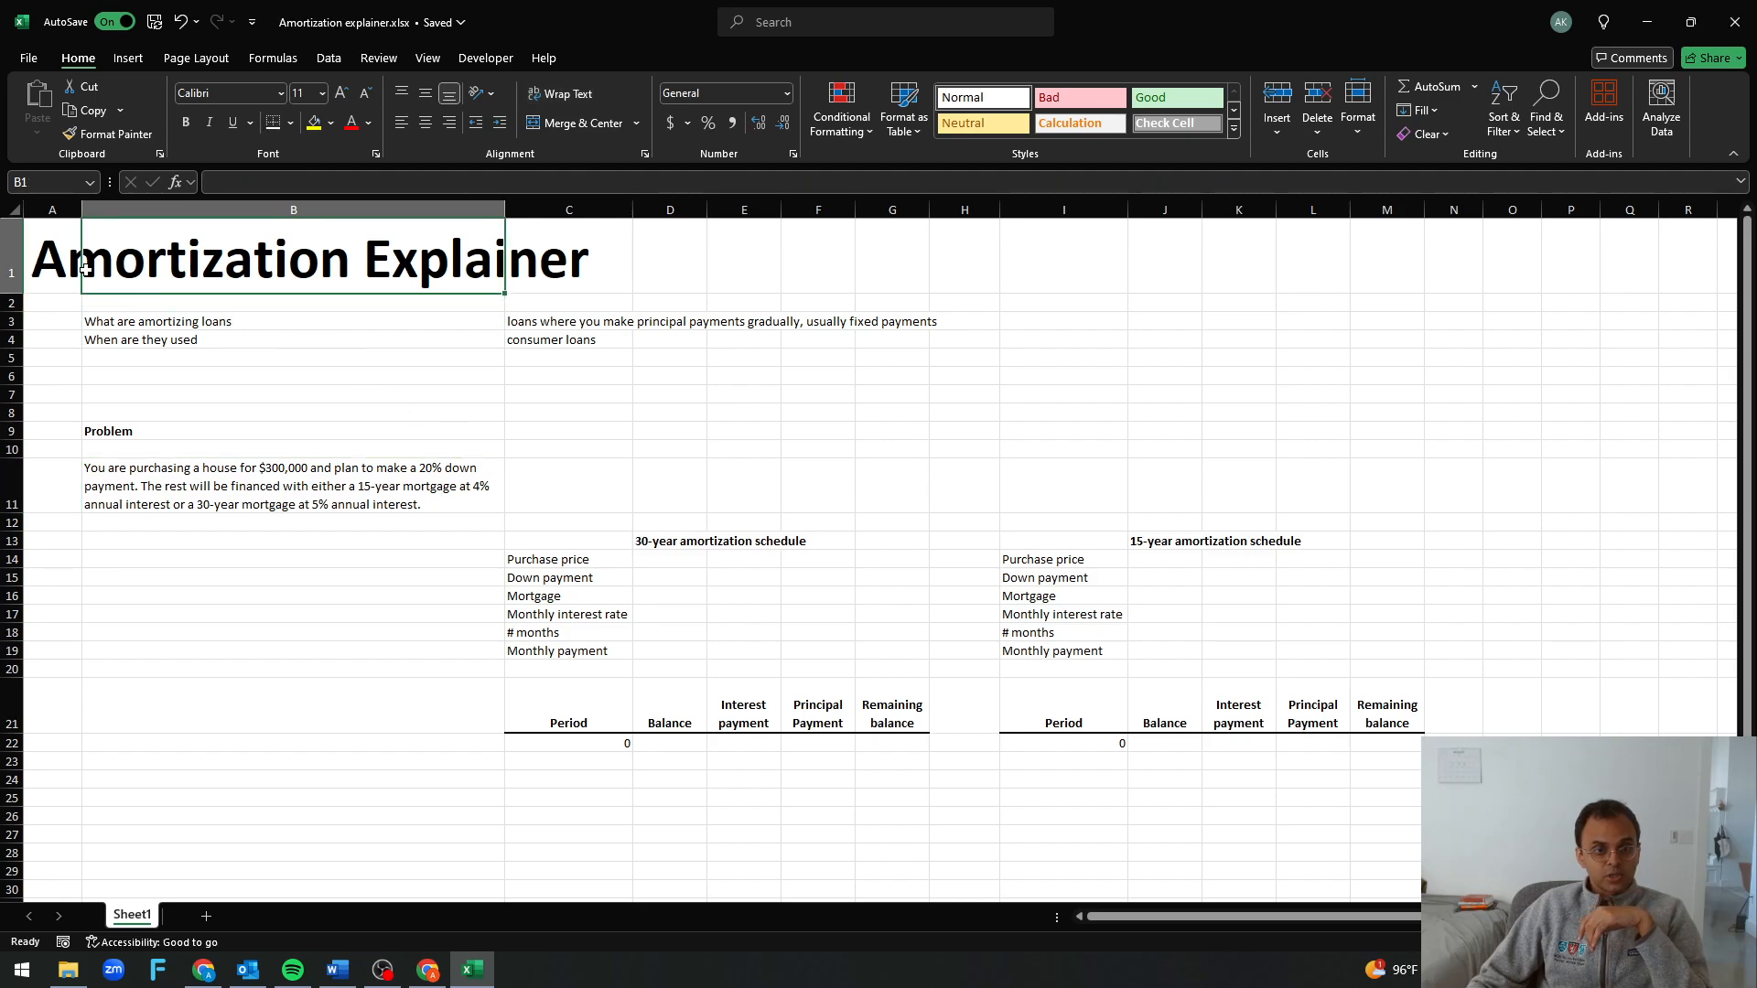
pyautogui.click(56, 269)
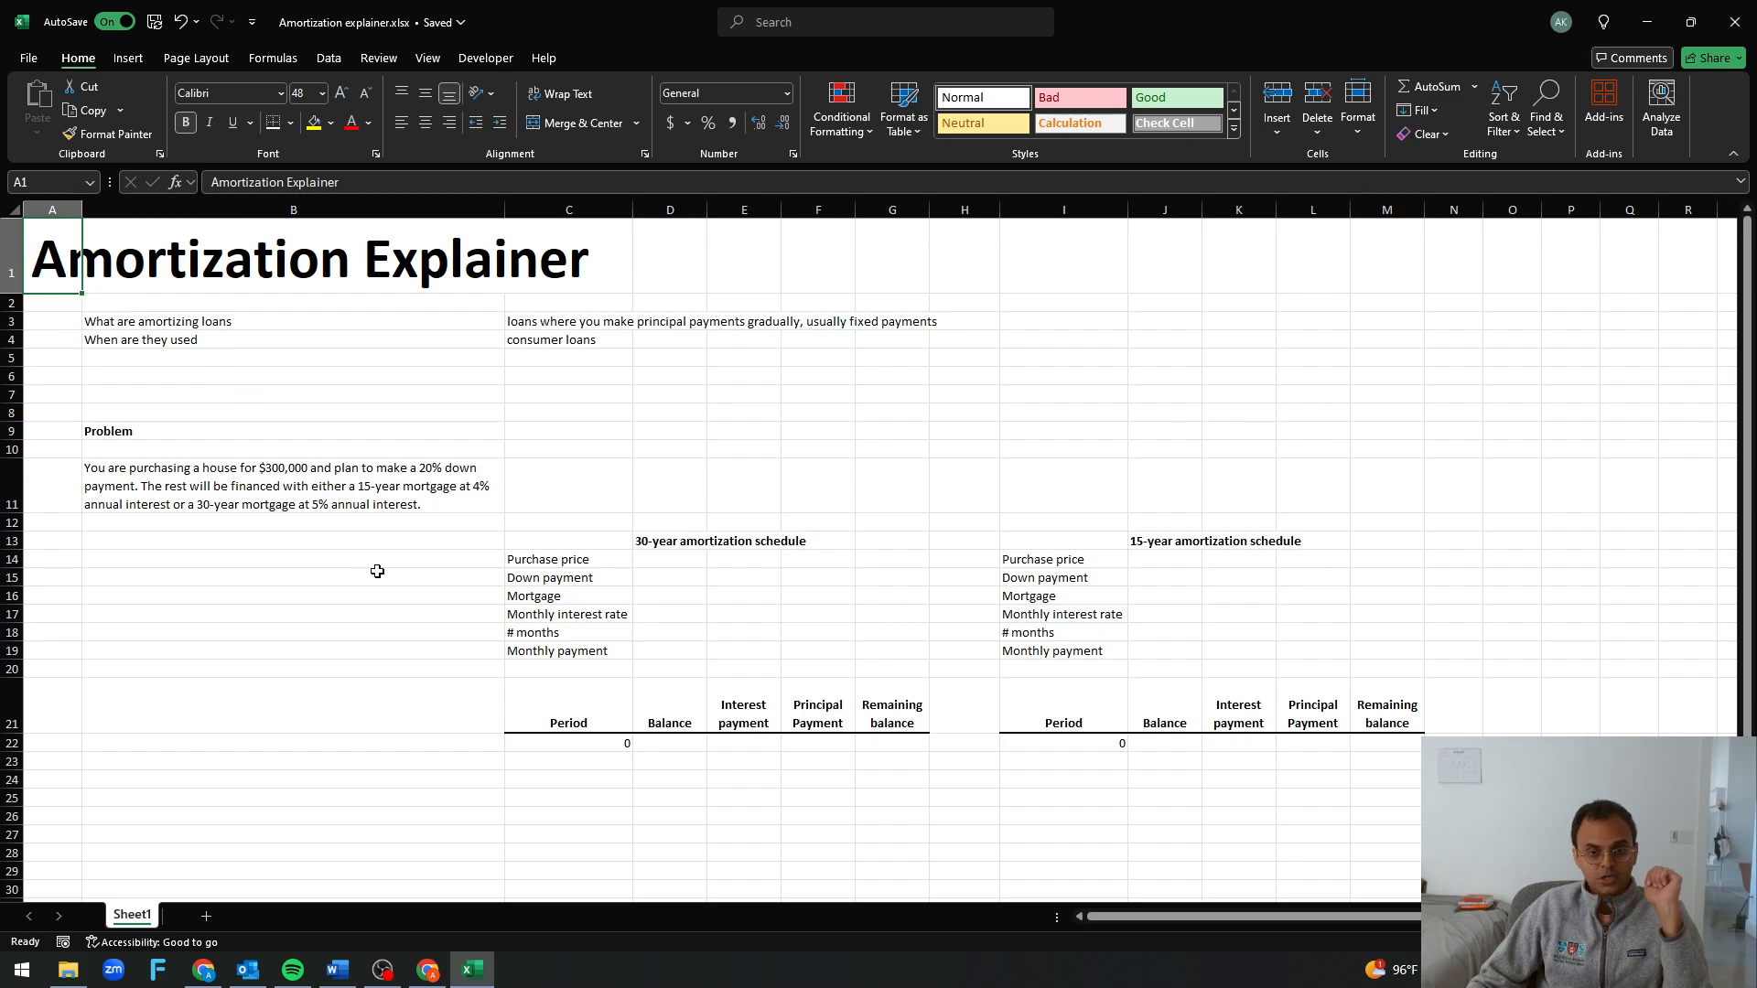
pyautogui.click(656, 547)
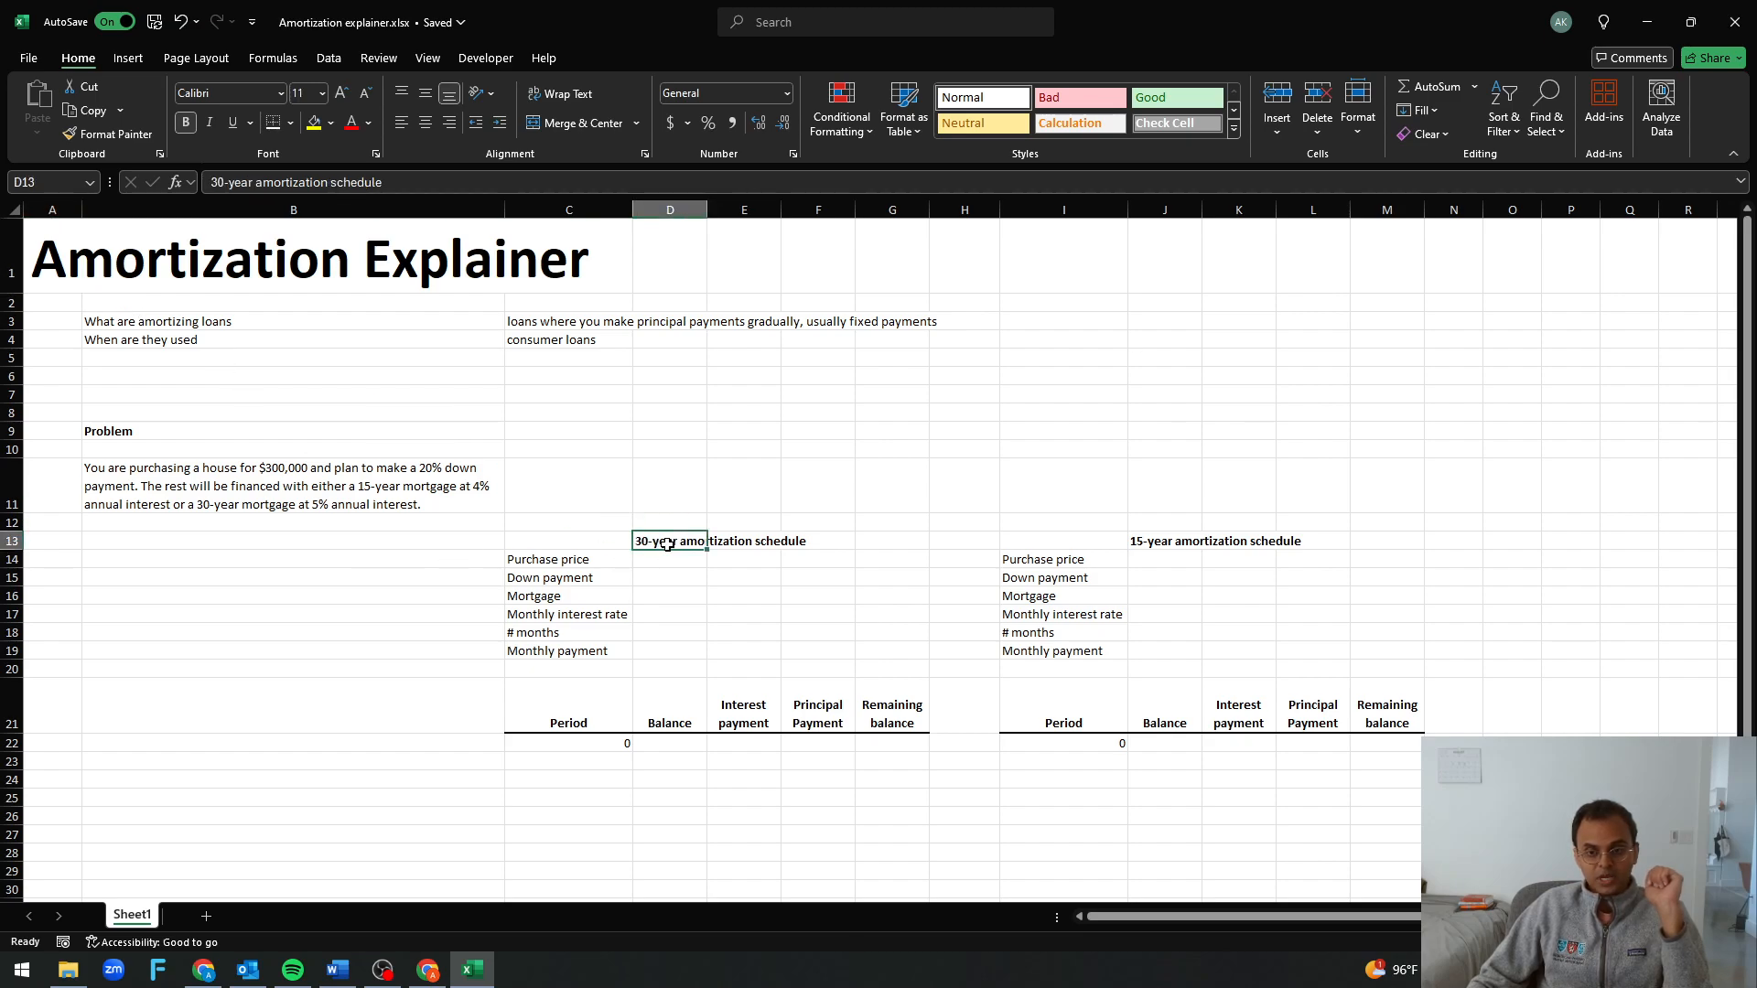
pyautogui.click(1148, 540)
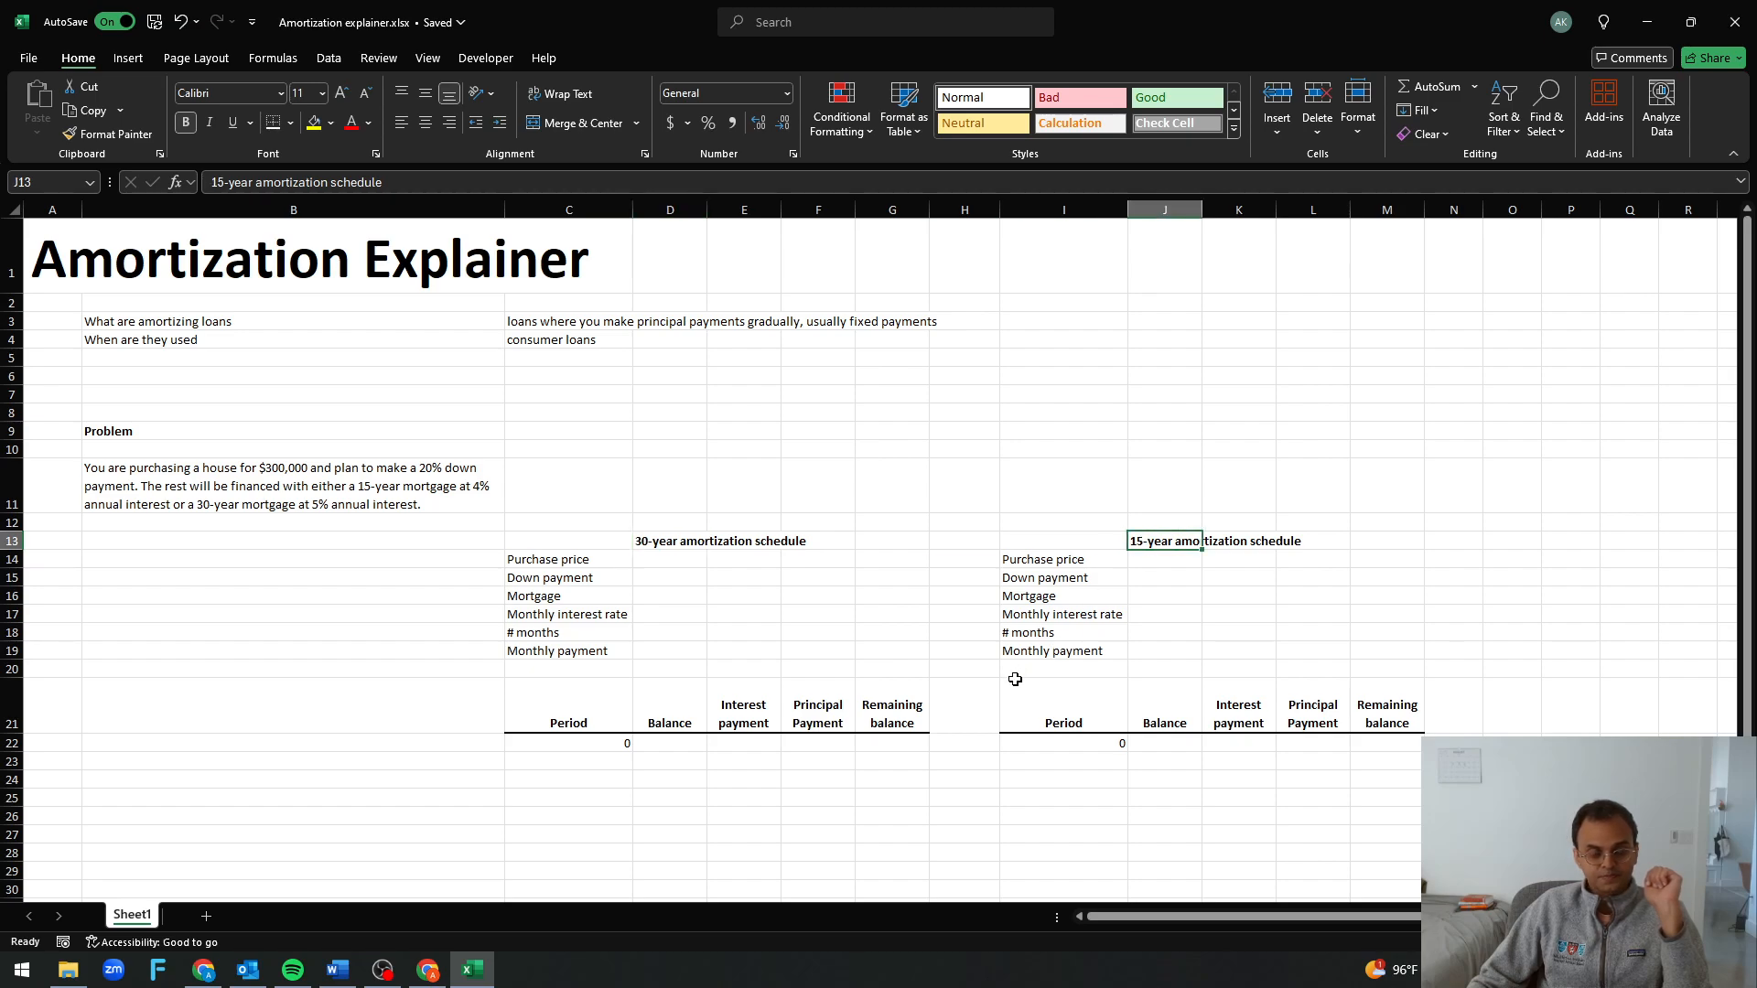
pyautogui.scroll(1, 930, 473)
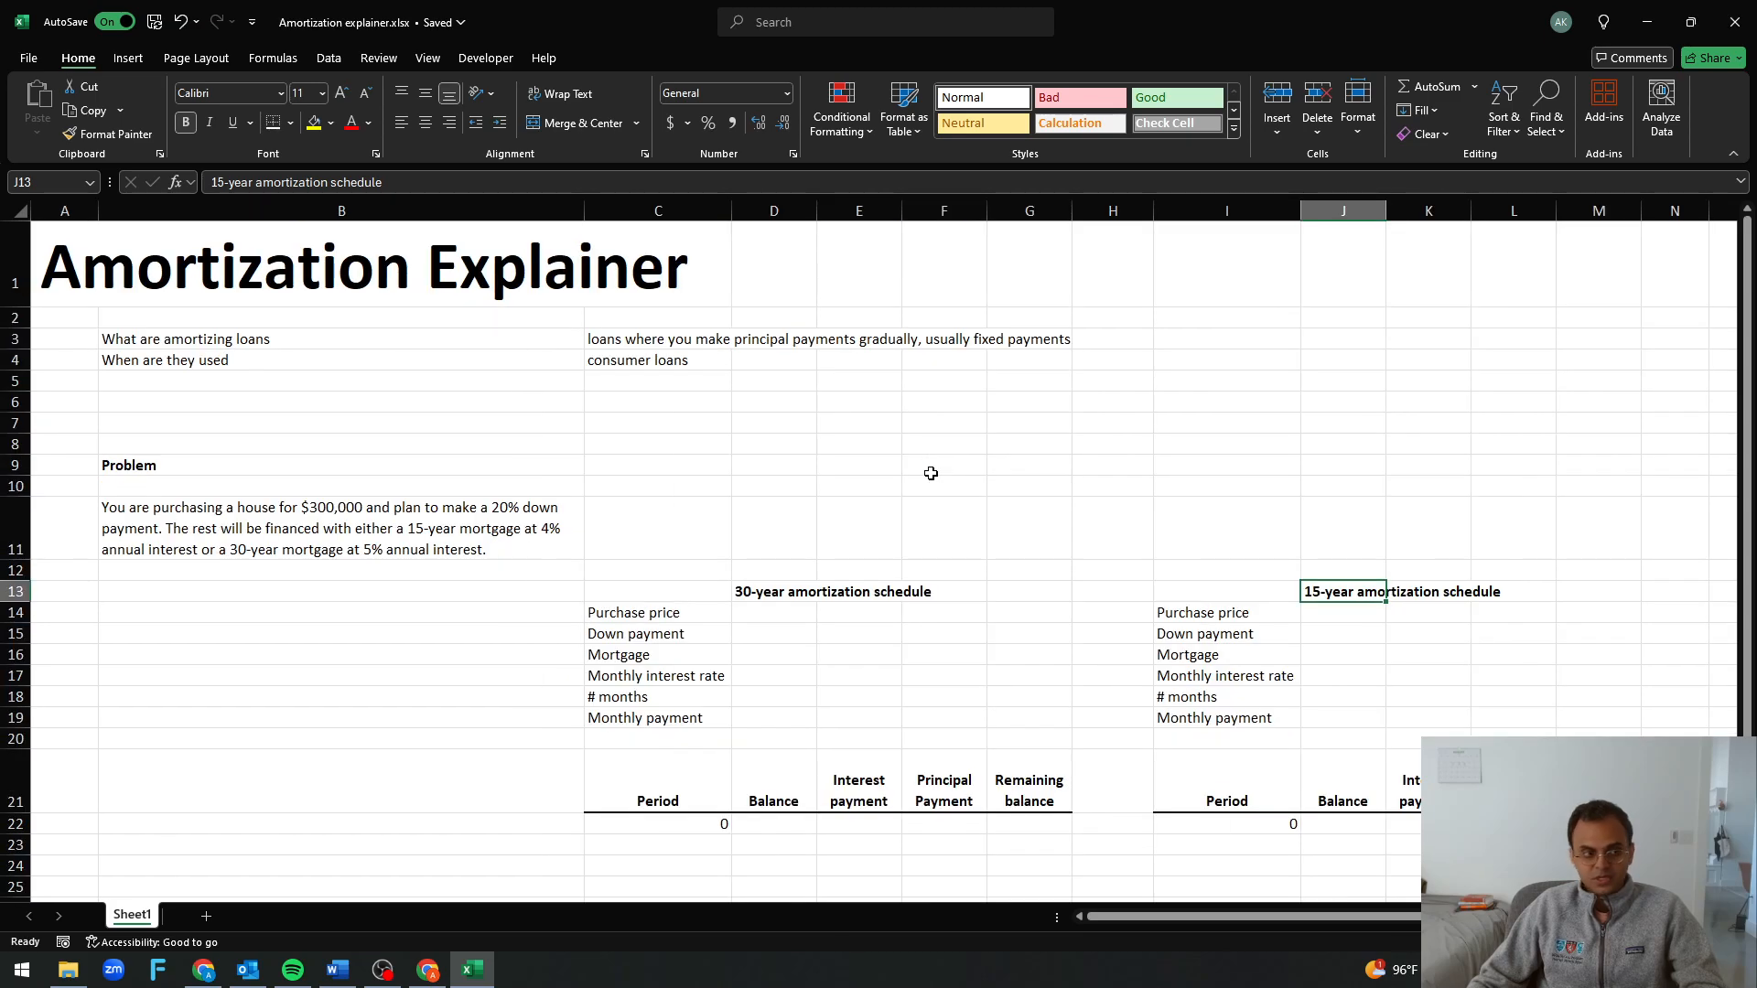
pyautogui.click(789, 614)
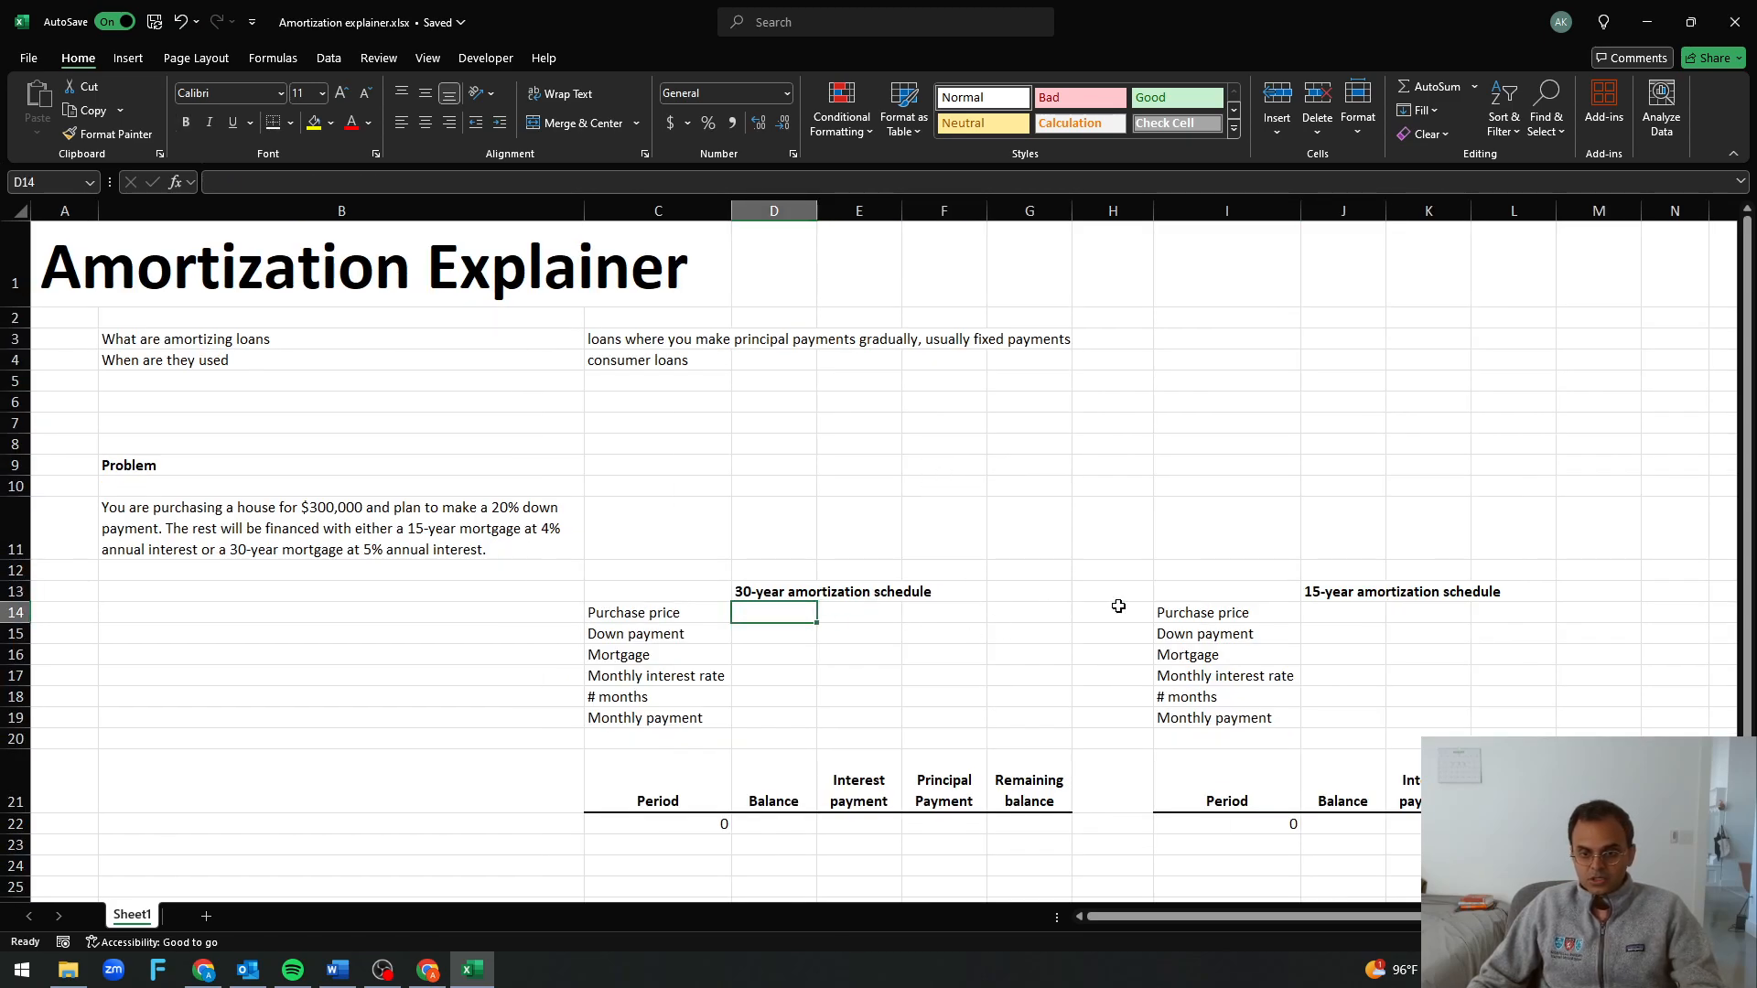
# Examine the problem statement in B11 for the house price, down payment share, mortgage terms and annual interest rates
pyautogui.click(288, 533)
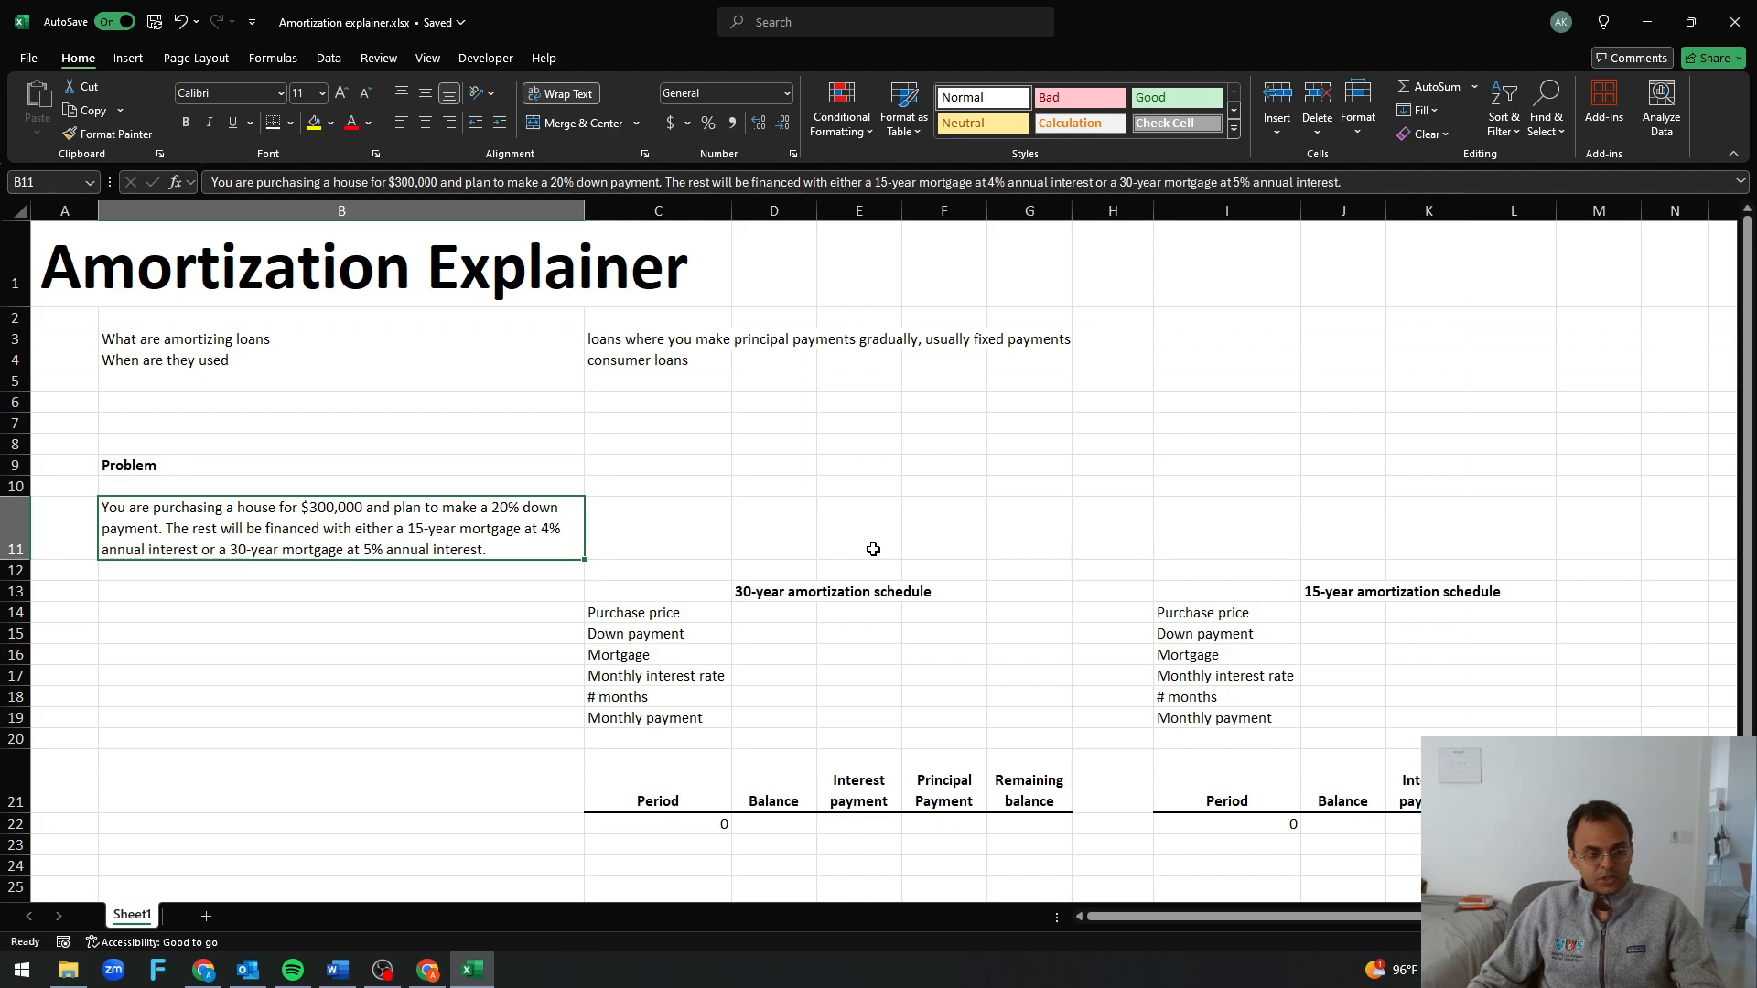
pyautogui.doubleClick(308, 510)
pyautogui.moveTo(308, 509); pyautogui.dragTo(358, 510)
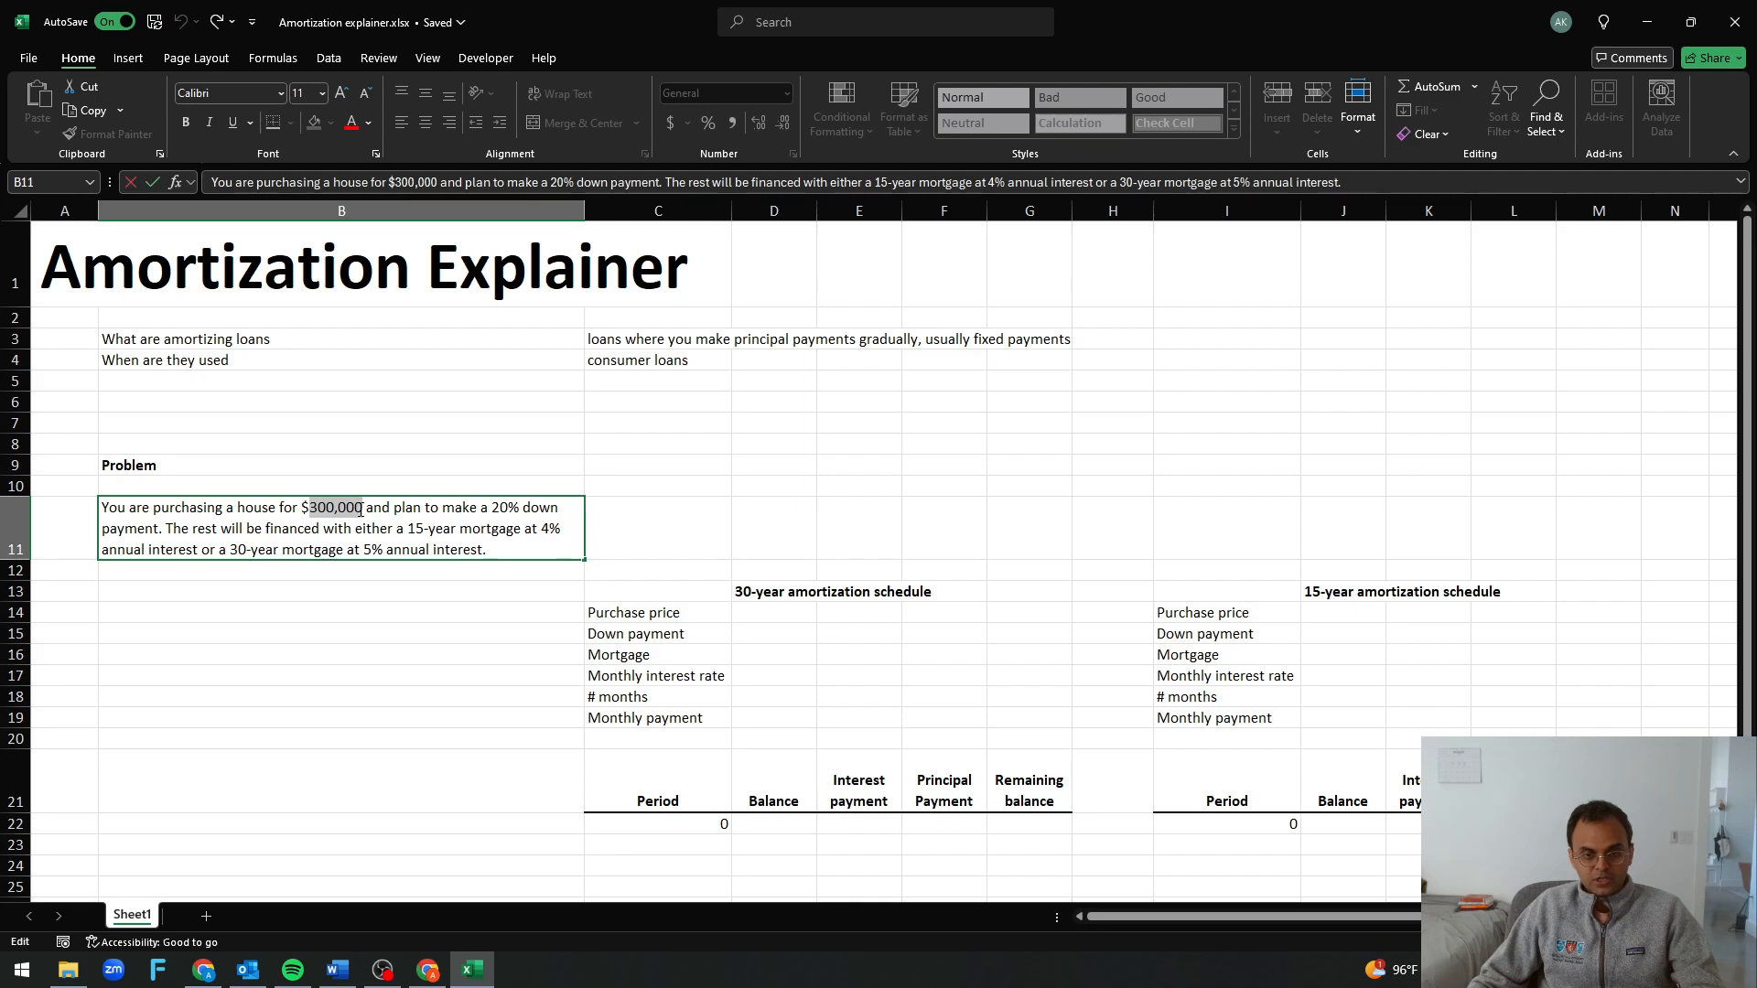
pyautogui.moveTo(492, 510); pyautogui.dragTo(519, 509)
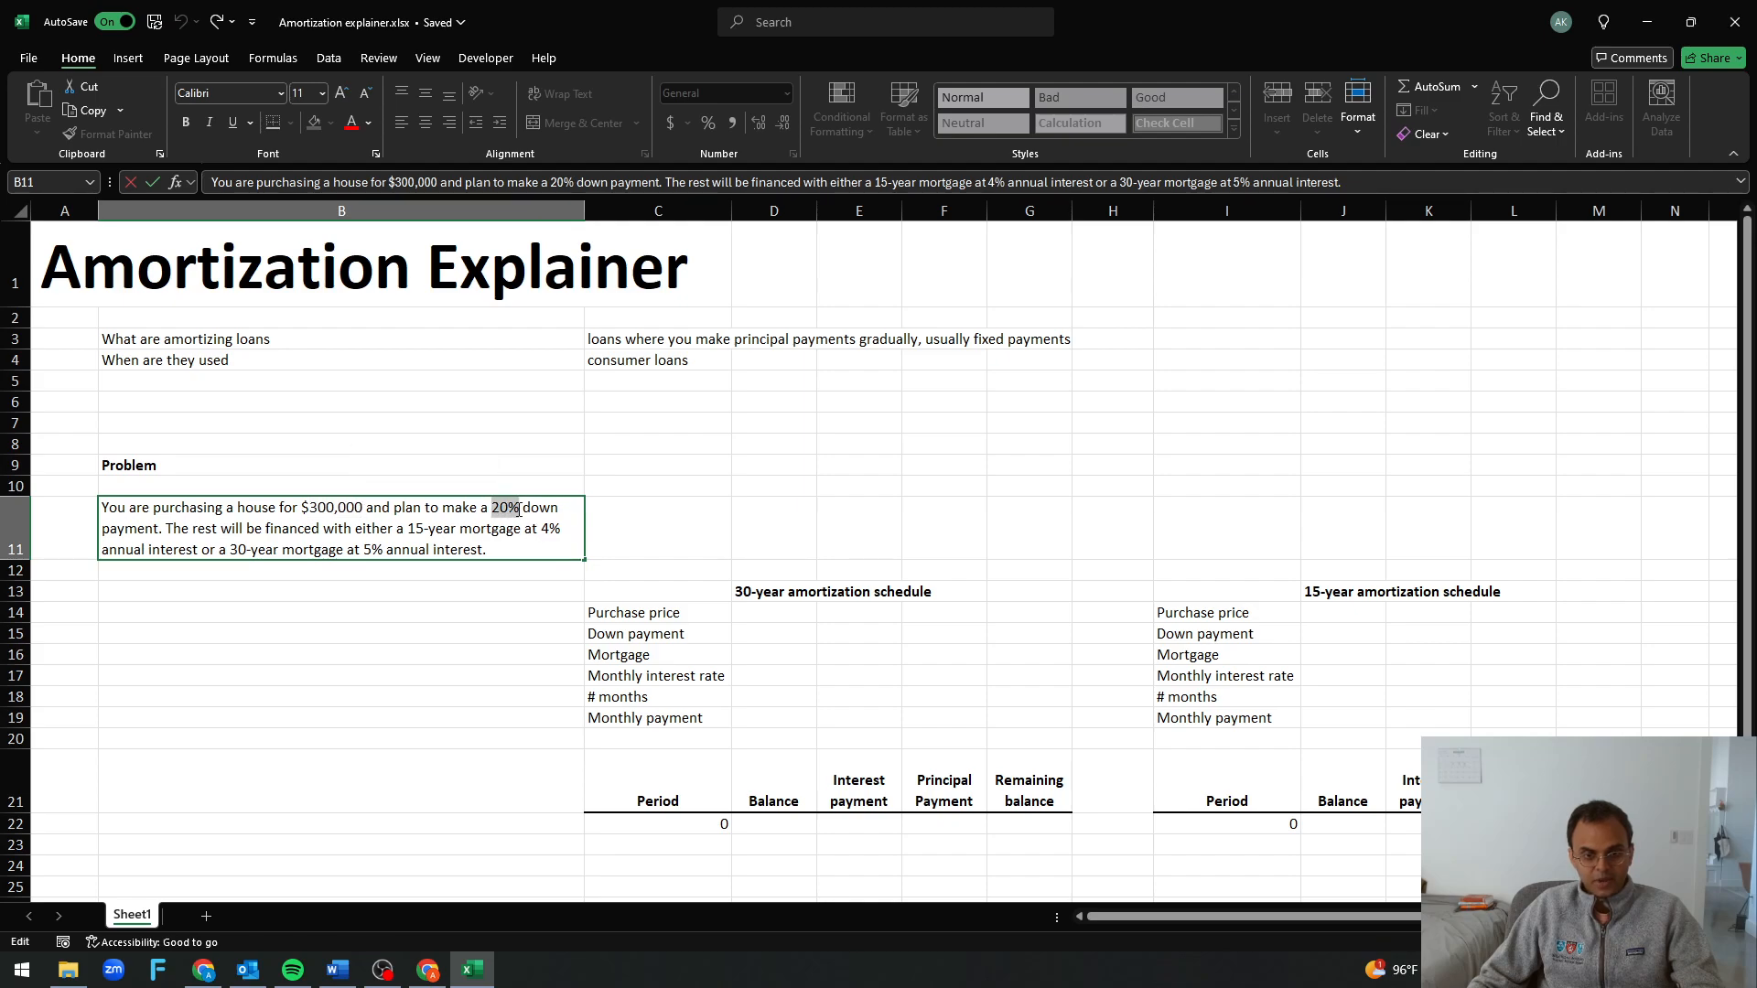
pyautogui.click(463, 568)
pyautogui.click(419, 533)
pyautogui.doubleClick(414, 531)
pyautogui.moveTo(409, 531); pyautogui.dragTo(519, 535)
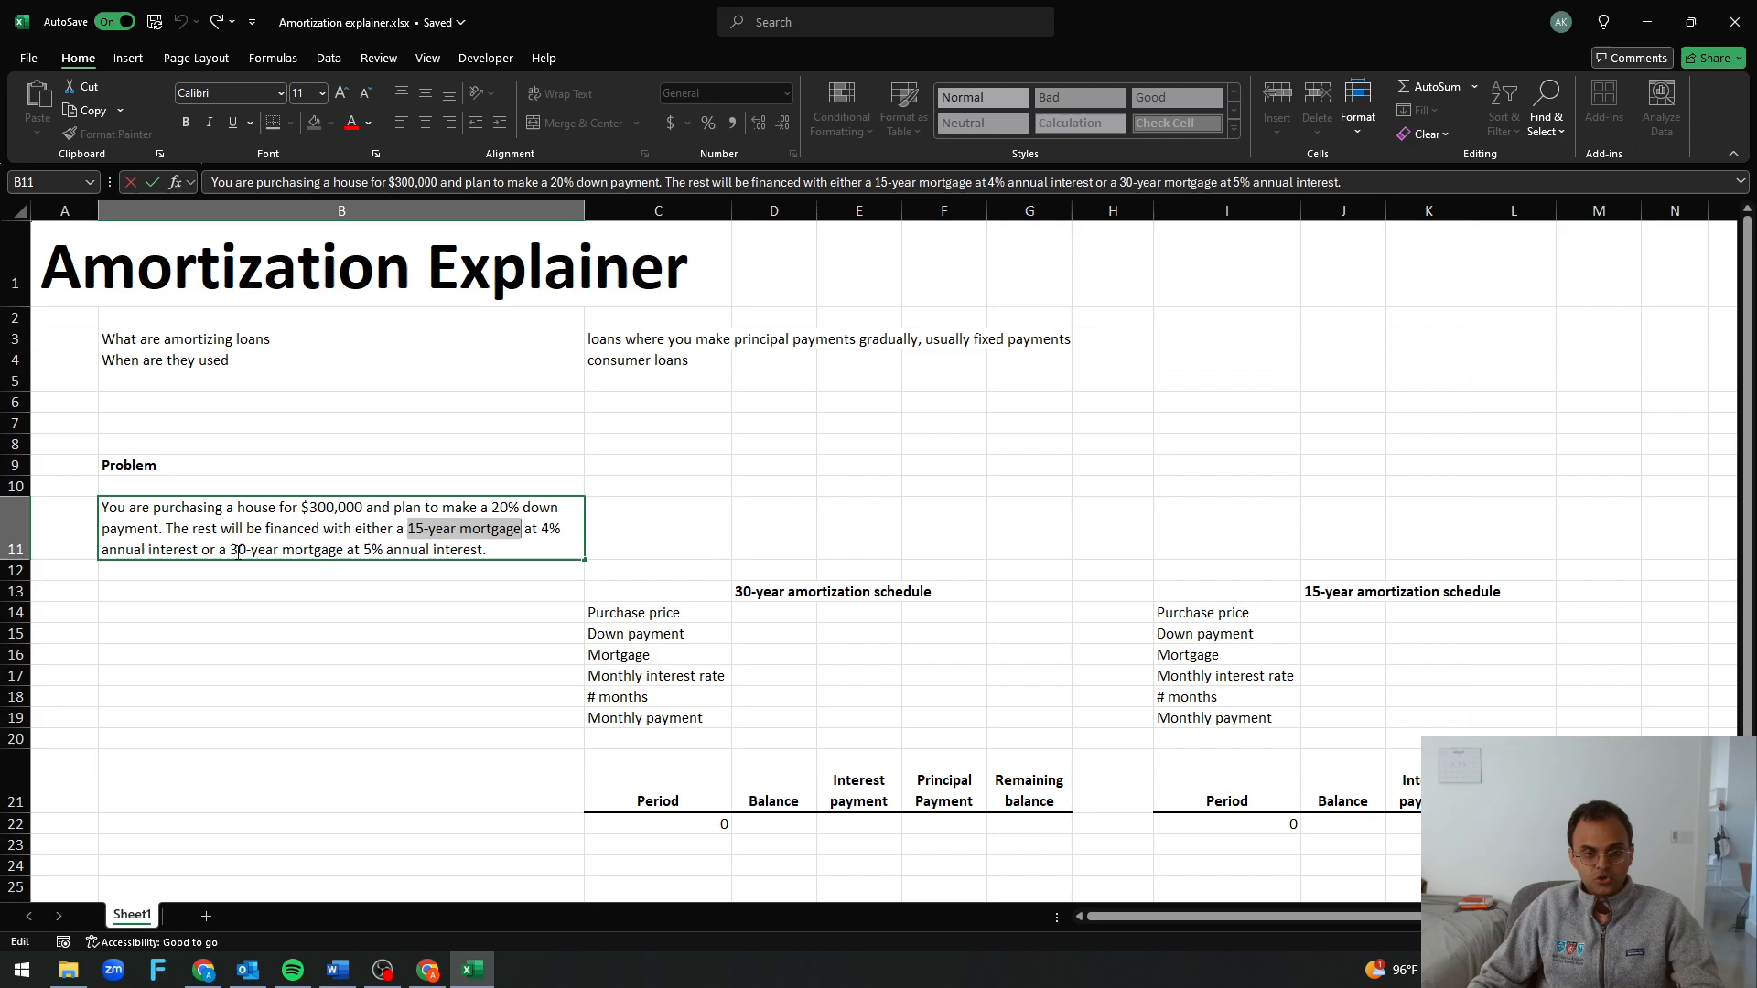
pyautogui.moveTo(238, 552); pyautogui.dragTo(384, 550)
pyautogui.click(364, 550)
pyautogui.click(364, 549)
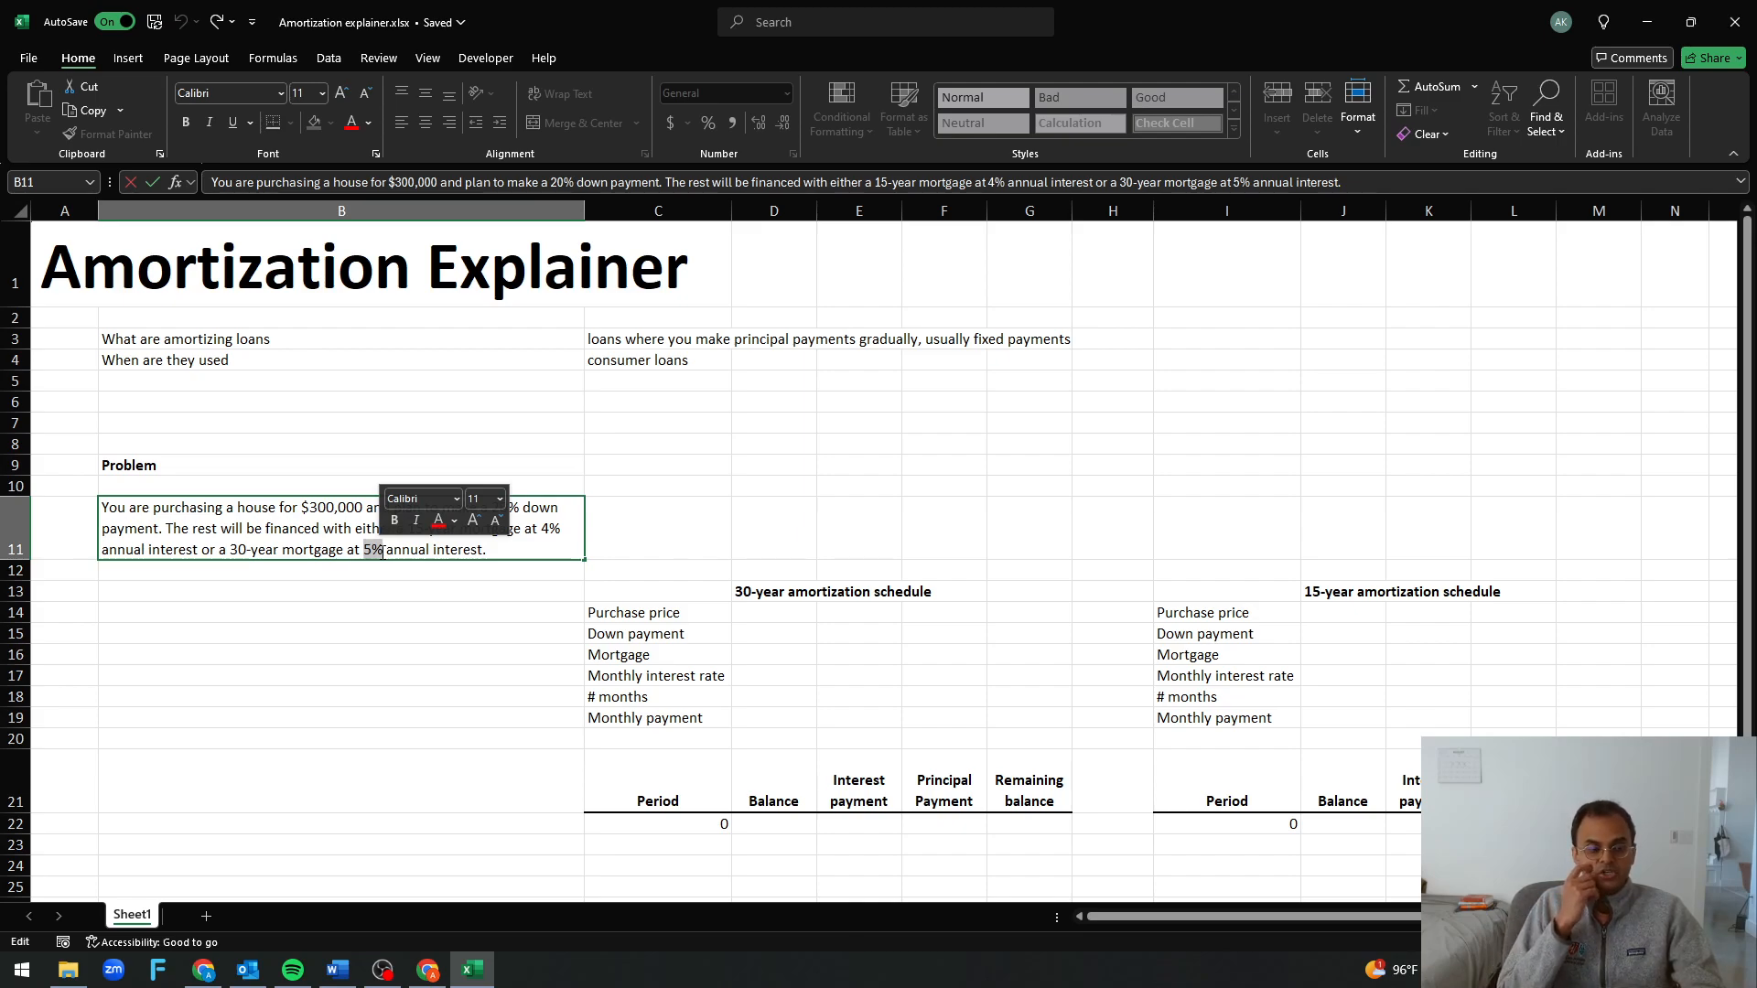
pyautogui.click(321, 532)
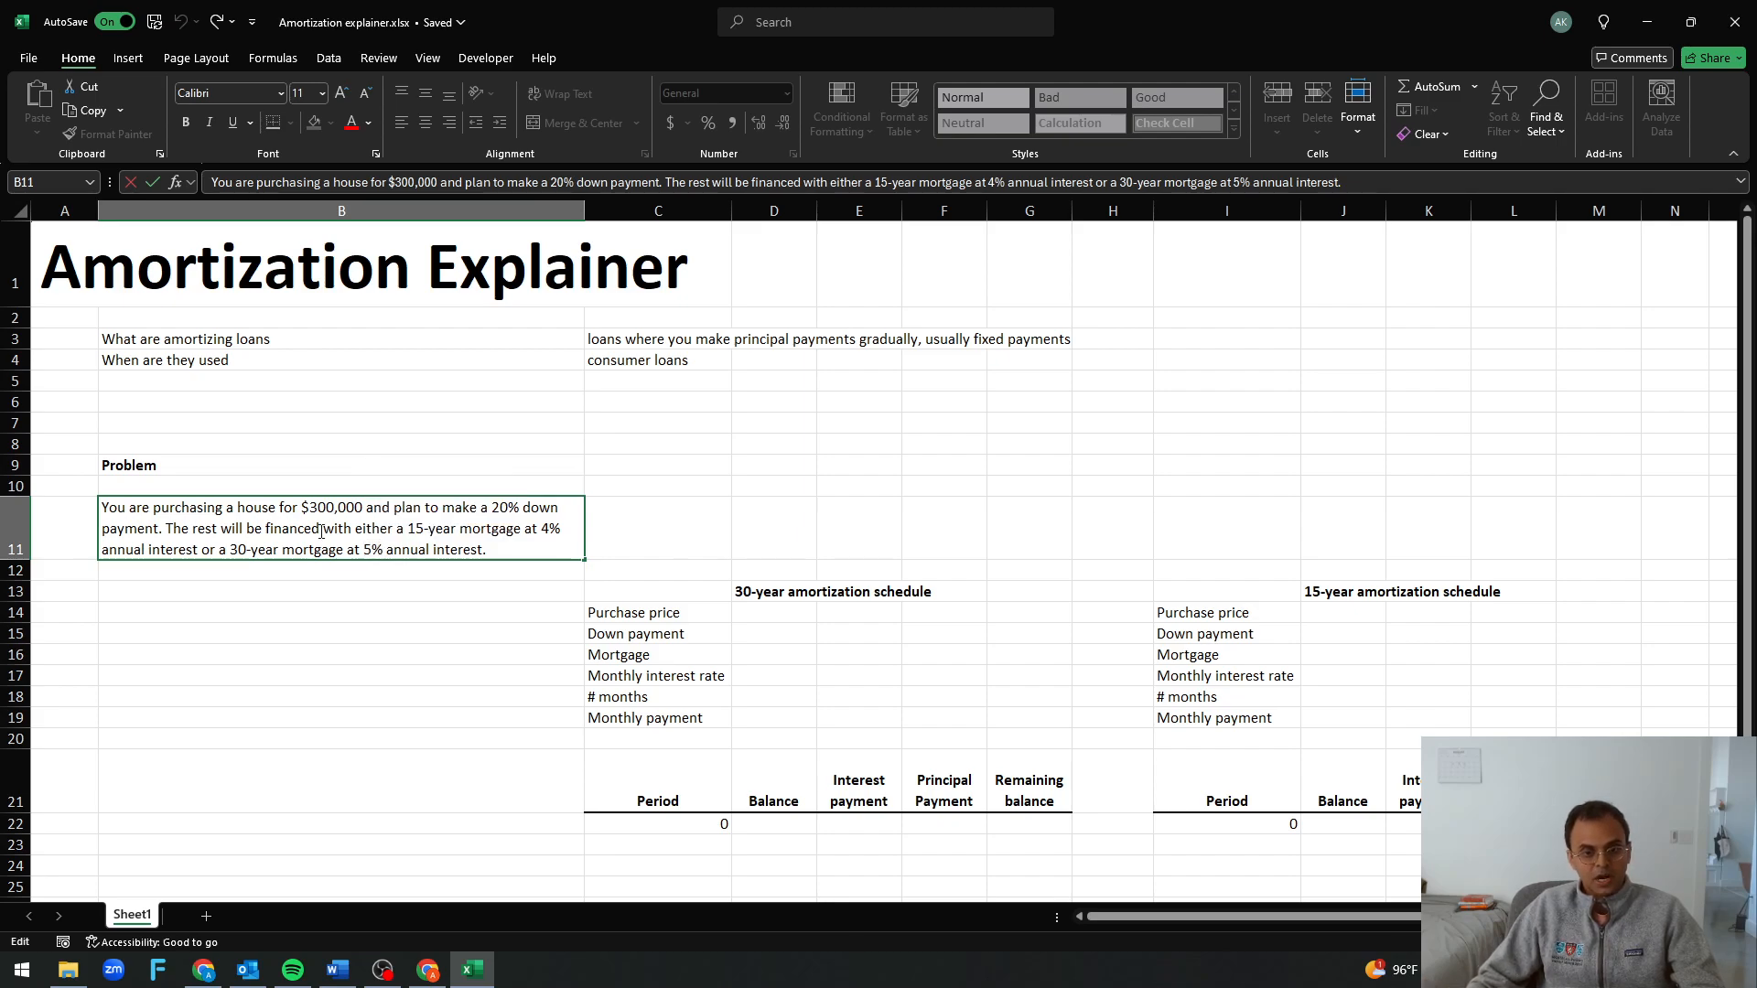
pyautogui.click(447, 632)
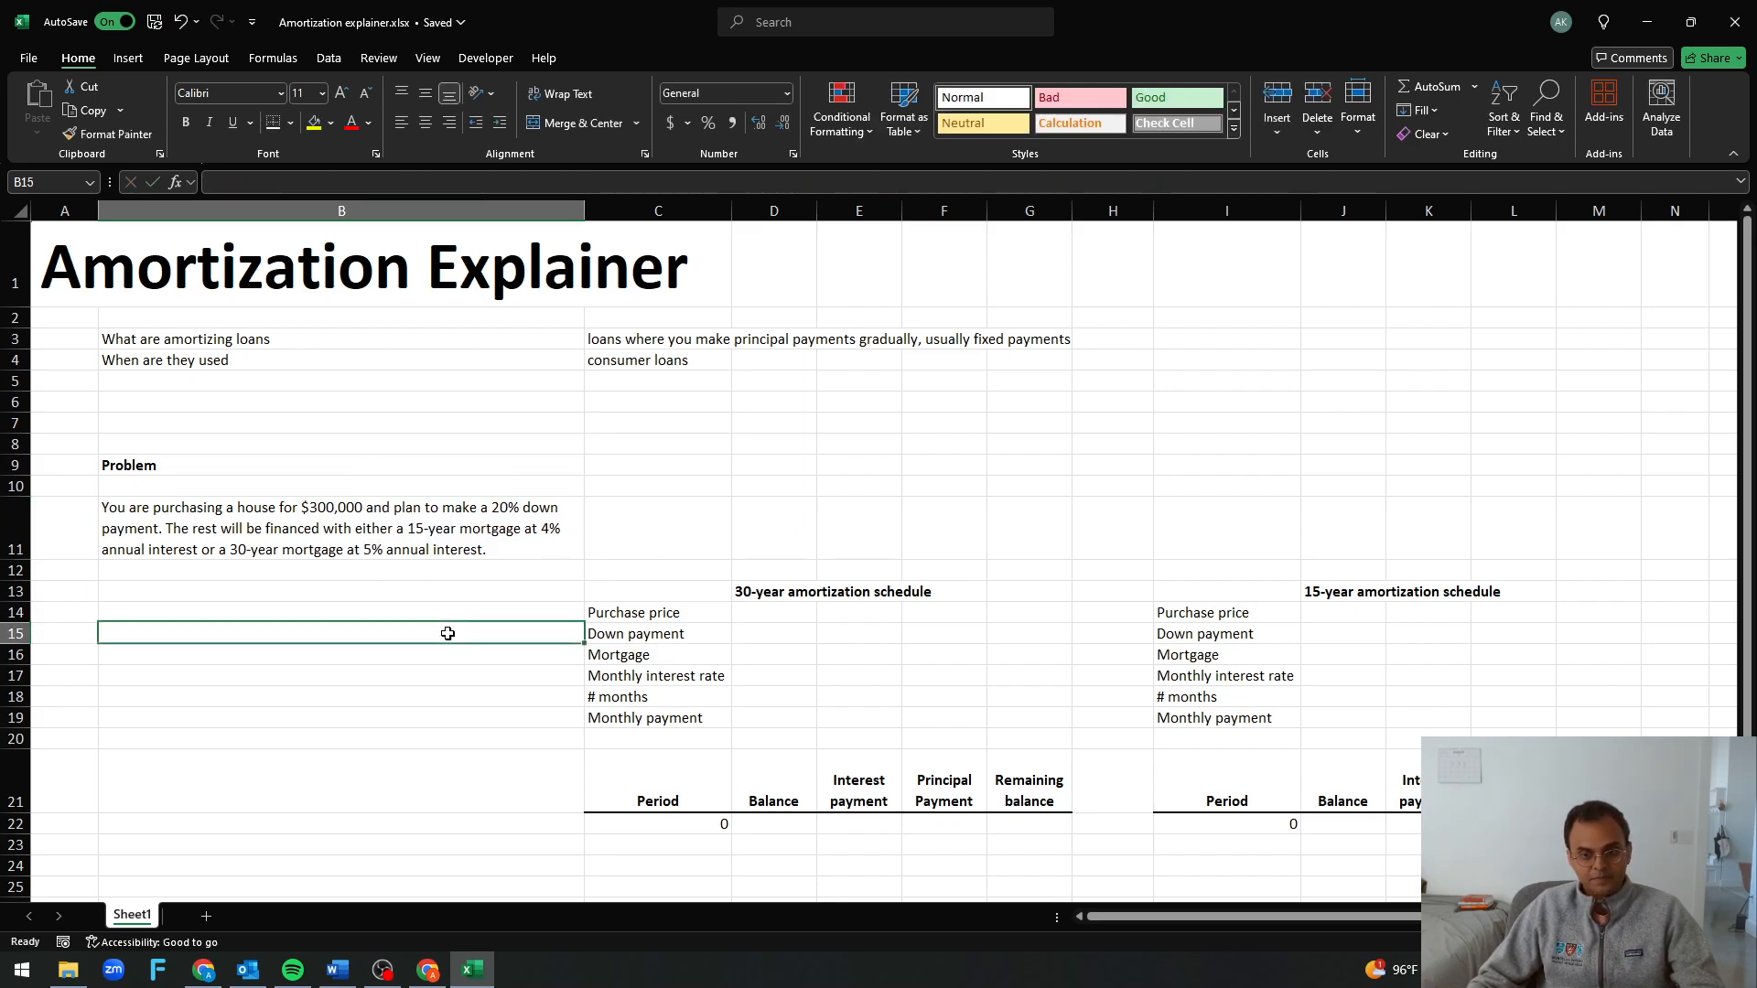
# Enter a purchase price of 300,000 in D14 and calculate the down payment in D15 with =D14*.2
pyautogui.click(777, 611)
pyautogui.write('3')
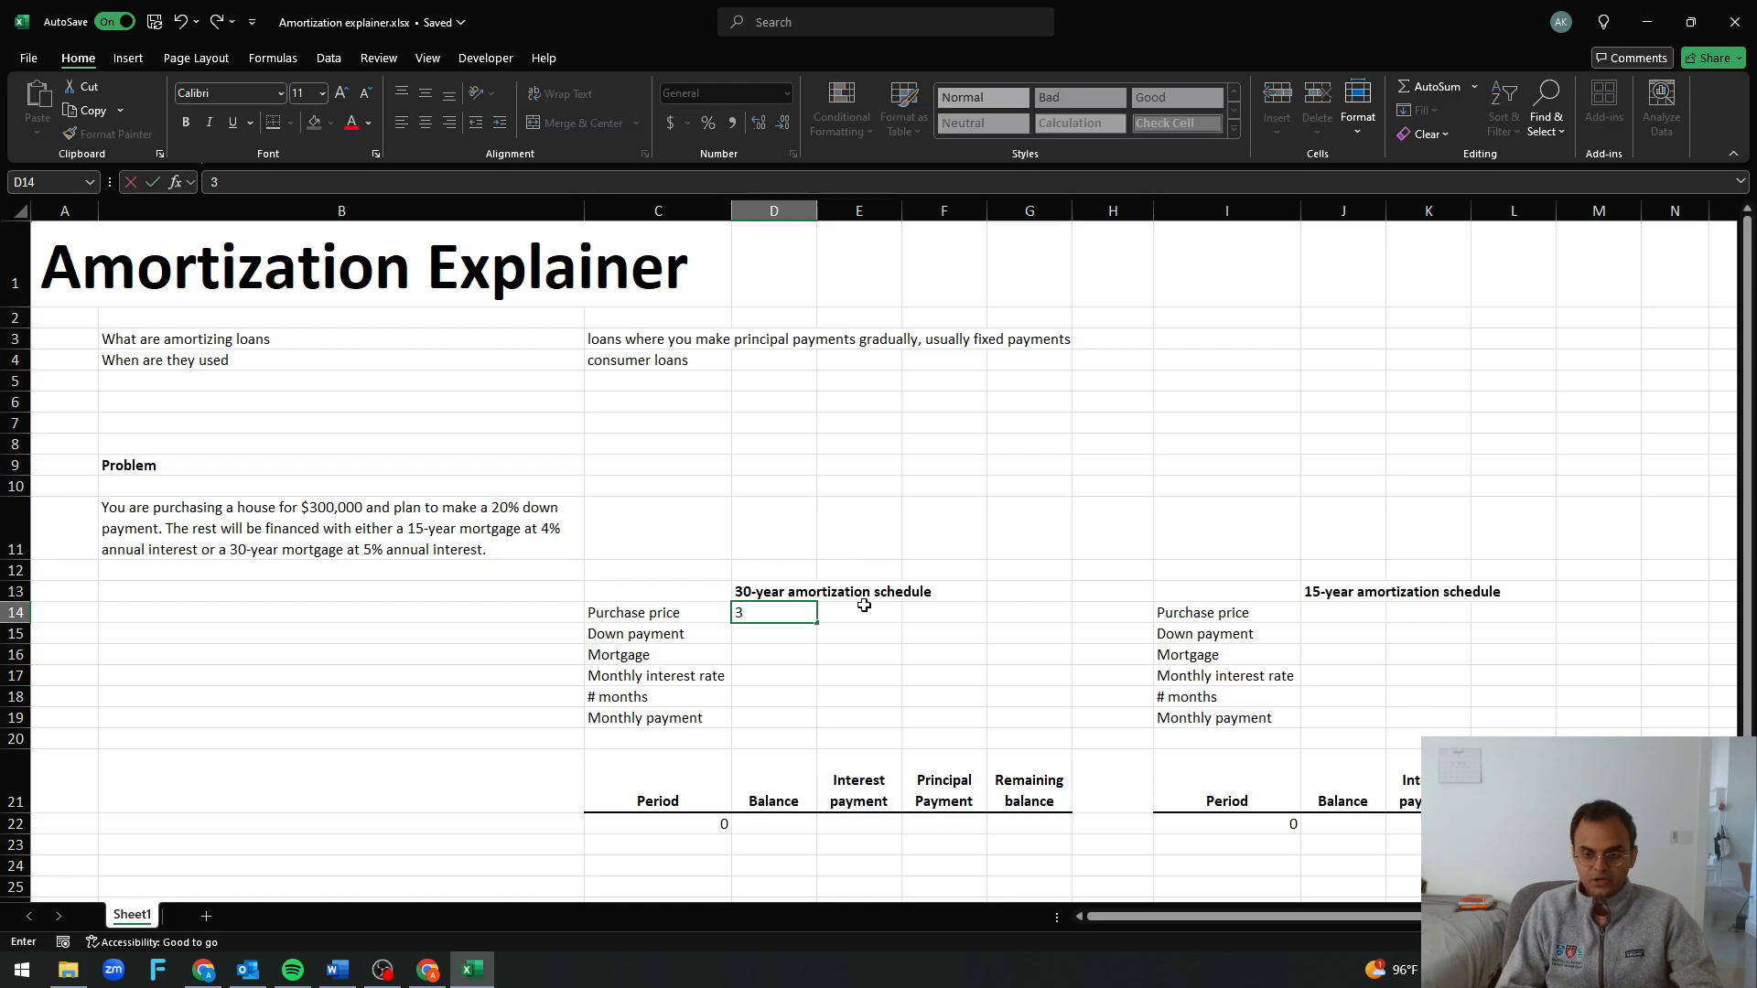
pyautogui.write('00,000')
pyautogui.press('Return')
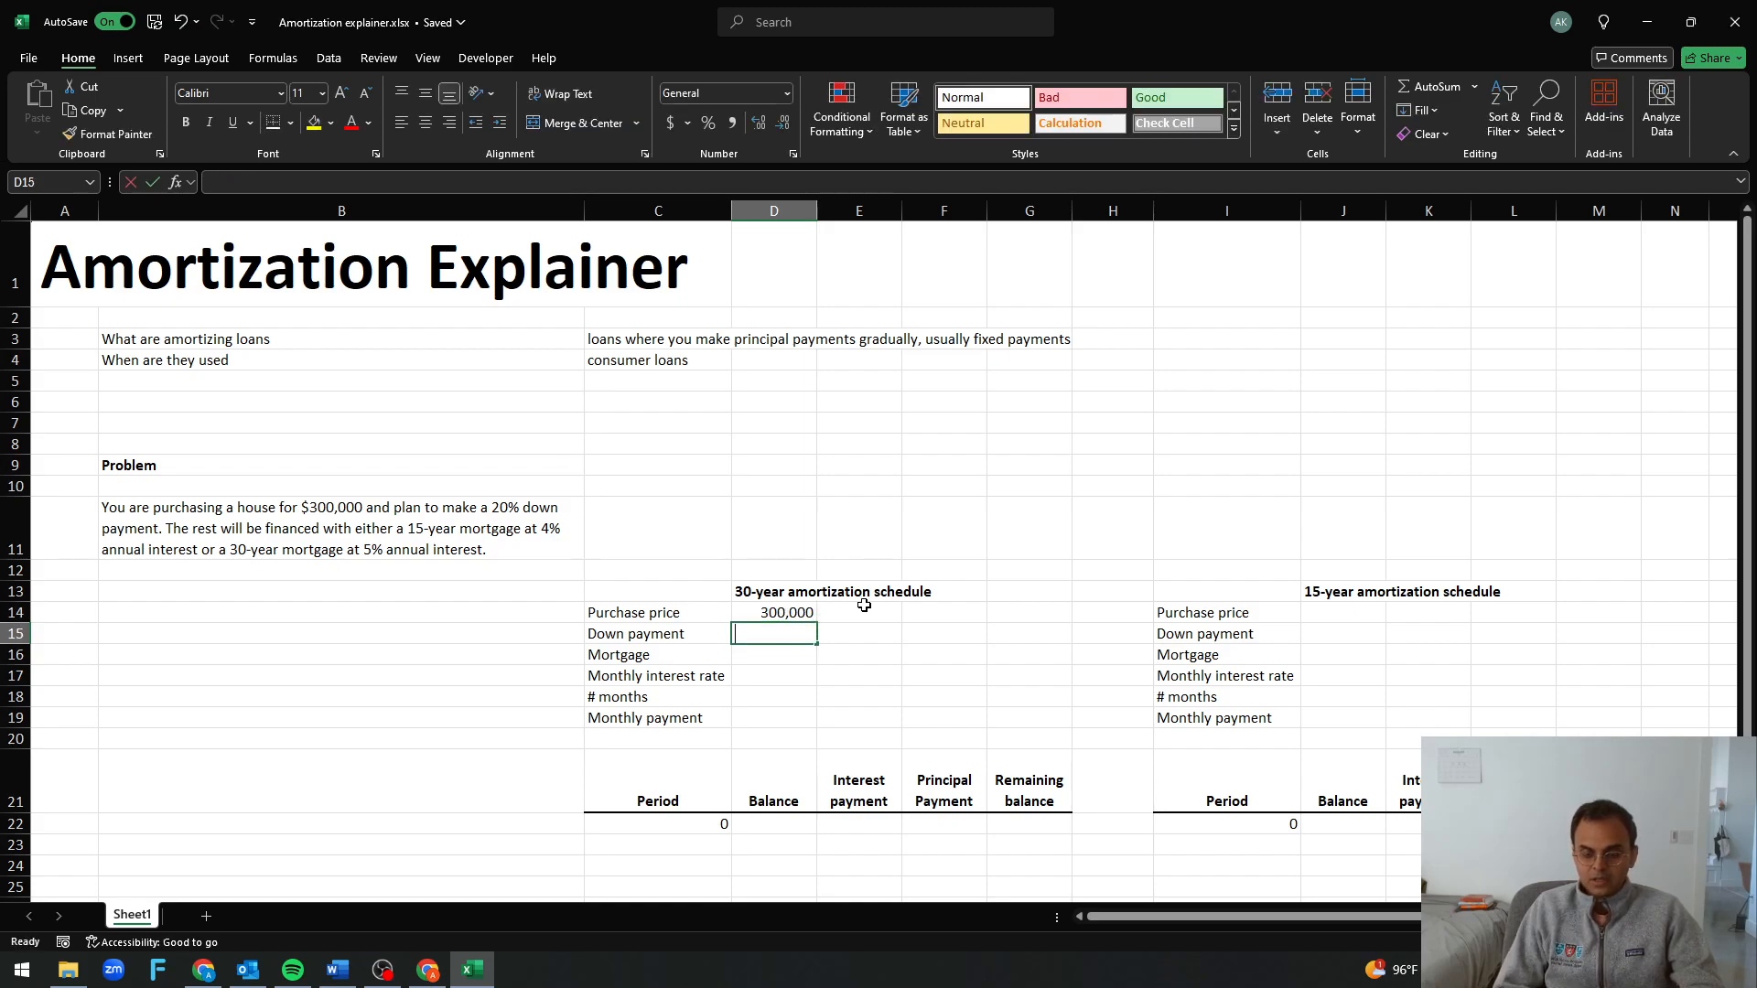
pyautogui.write('=')
pyautogui.press('Up')
pyautogui.write('*')
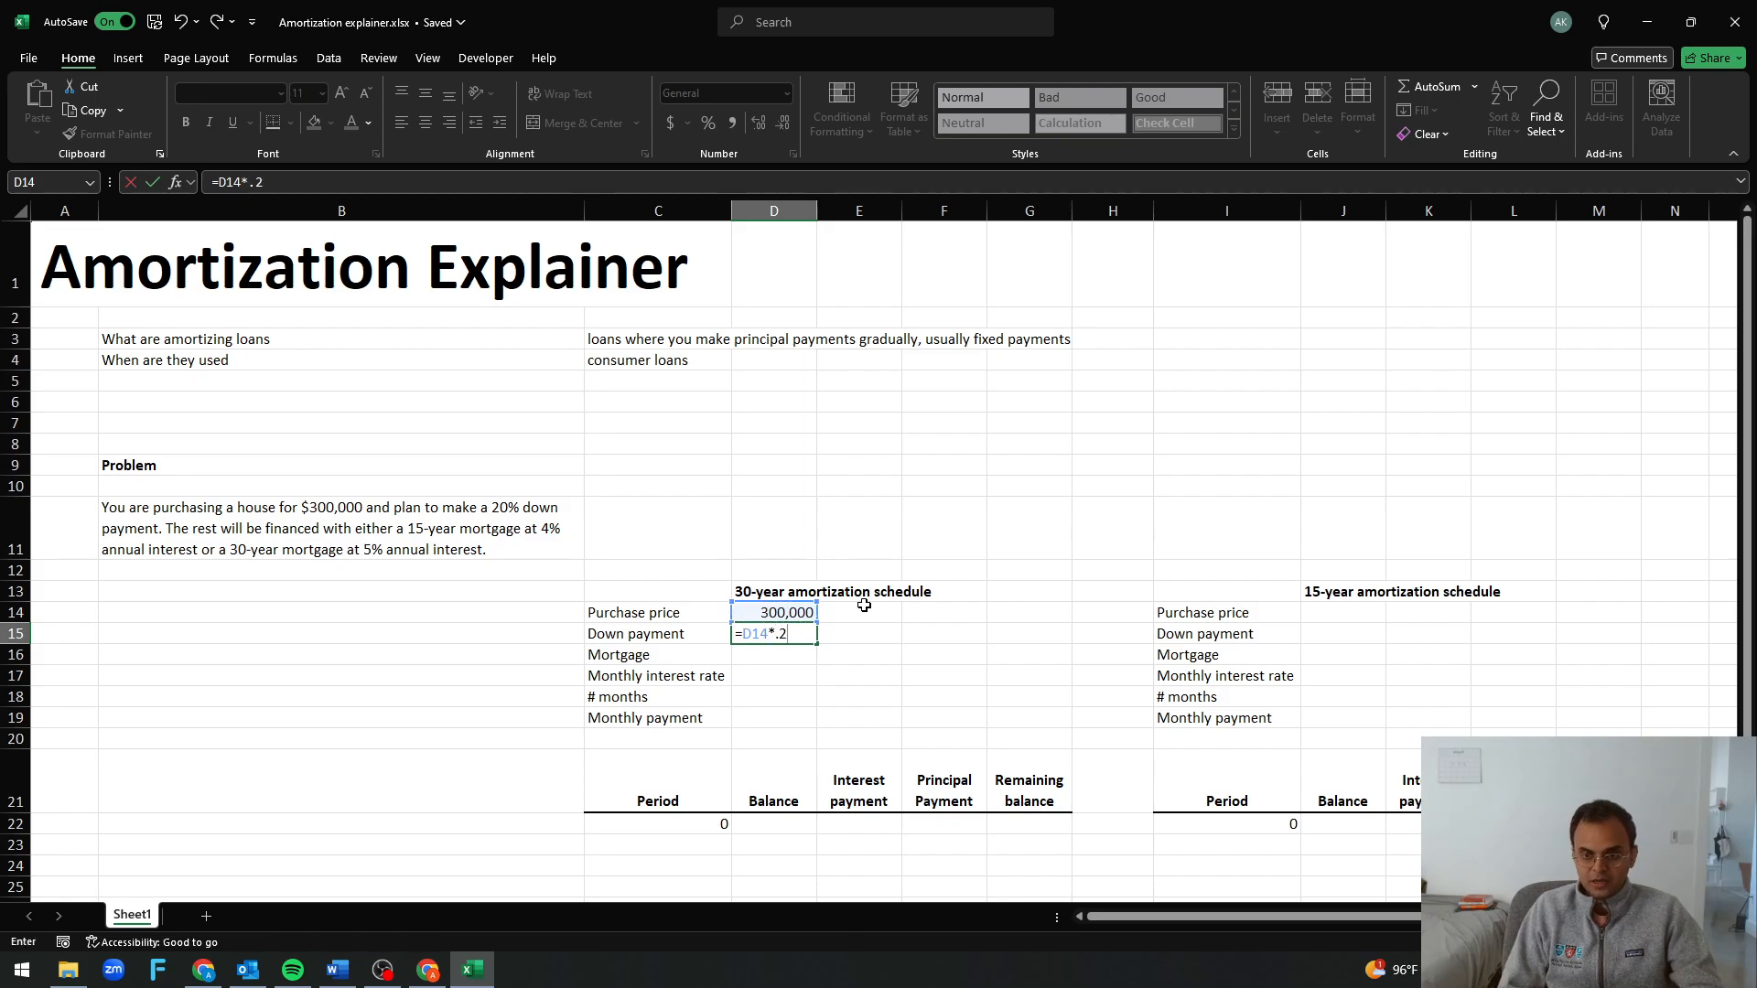
pyautogui.write('.2')
pyautogui.press('Return')
# Calculate the 30-year mortgage amount in D16 as the purchase price minus the down payment
pyautogui.write('=')
pyautogui.press('Up')
pyautogui.press('Up')
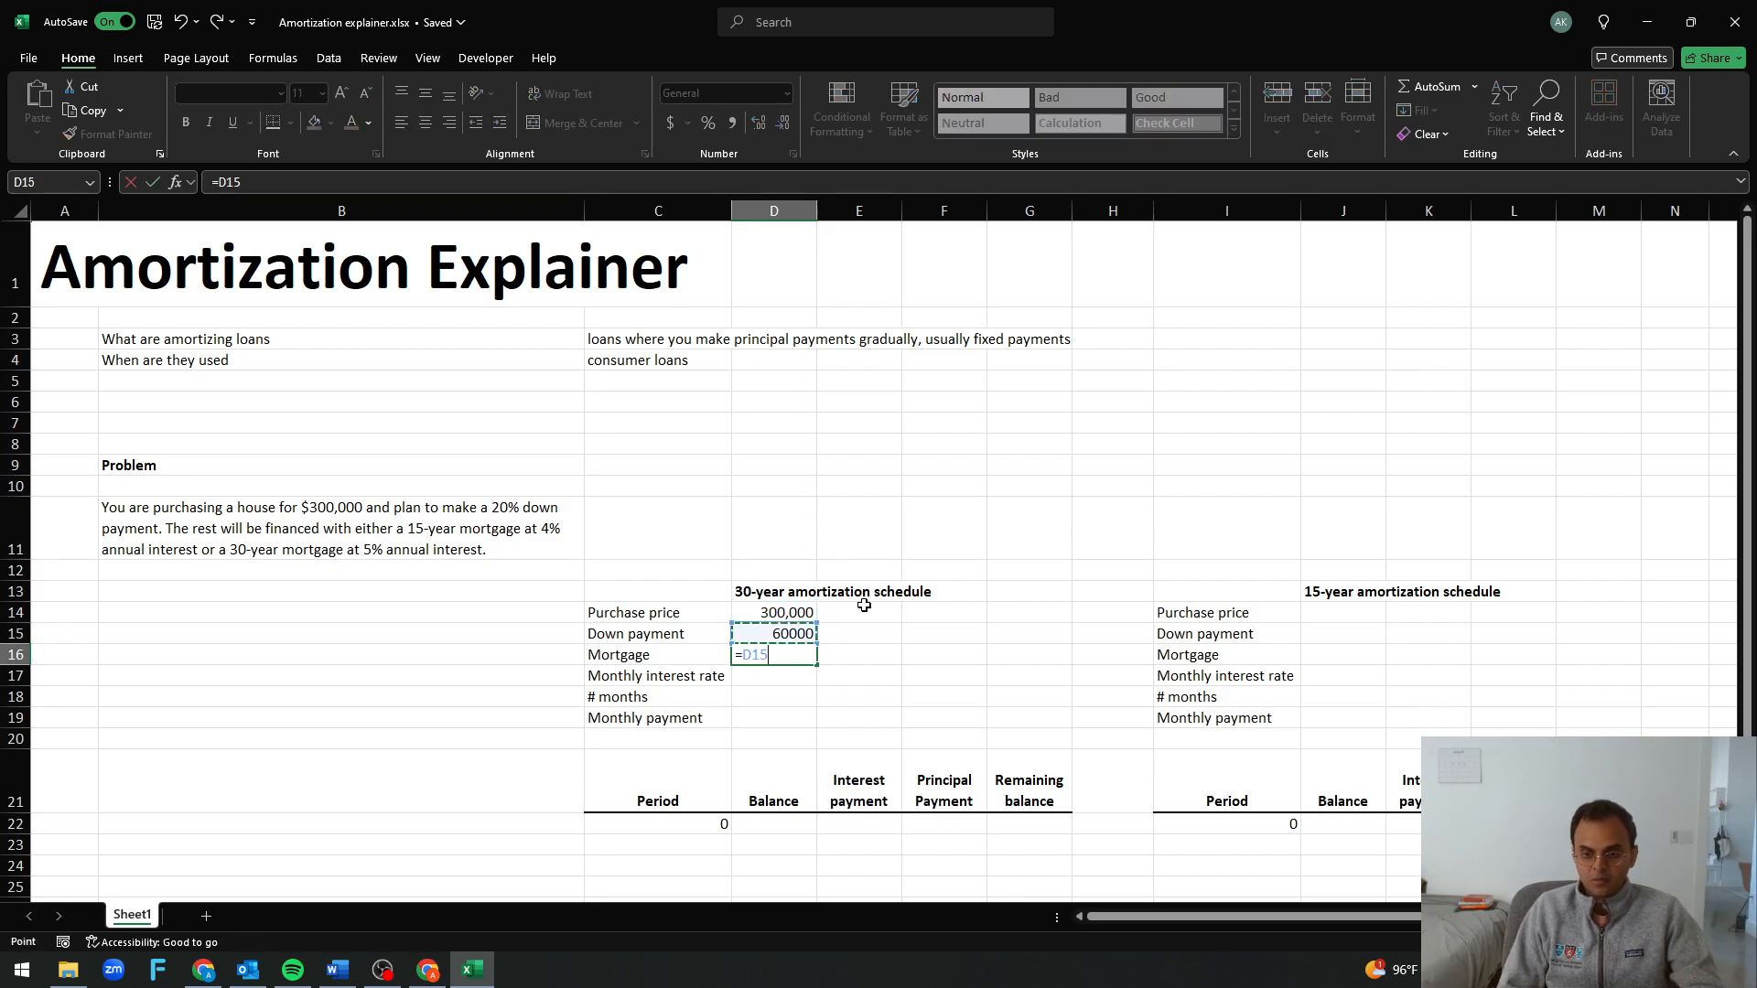
pyautogui.write('-')
pyautogui.press('Up')
pyautogui.press('Return')
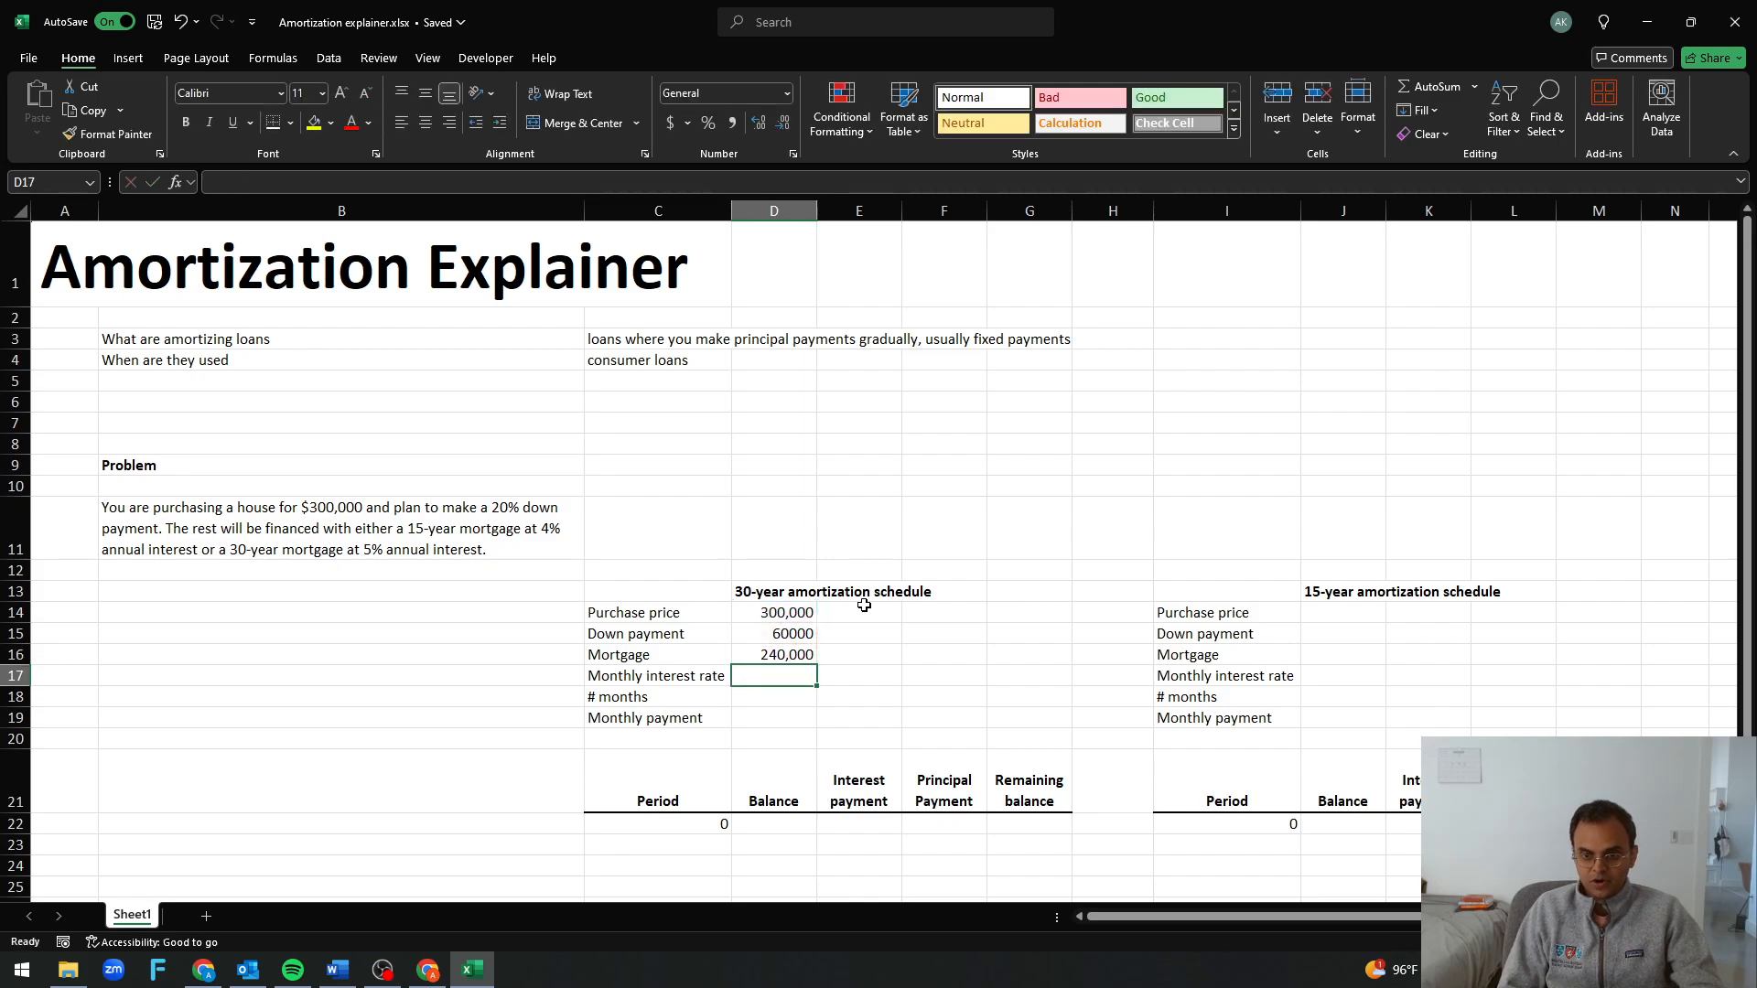
# Format the purchase price, down payment and mortgage in D14:D16 as dollar accounting amounts without decimals
pyautogui.moveTo(784, 612); pyautogui.dragTo(783, 655)
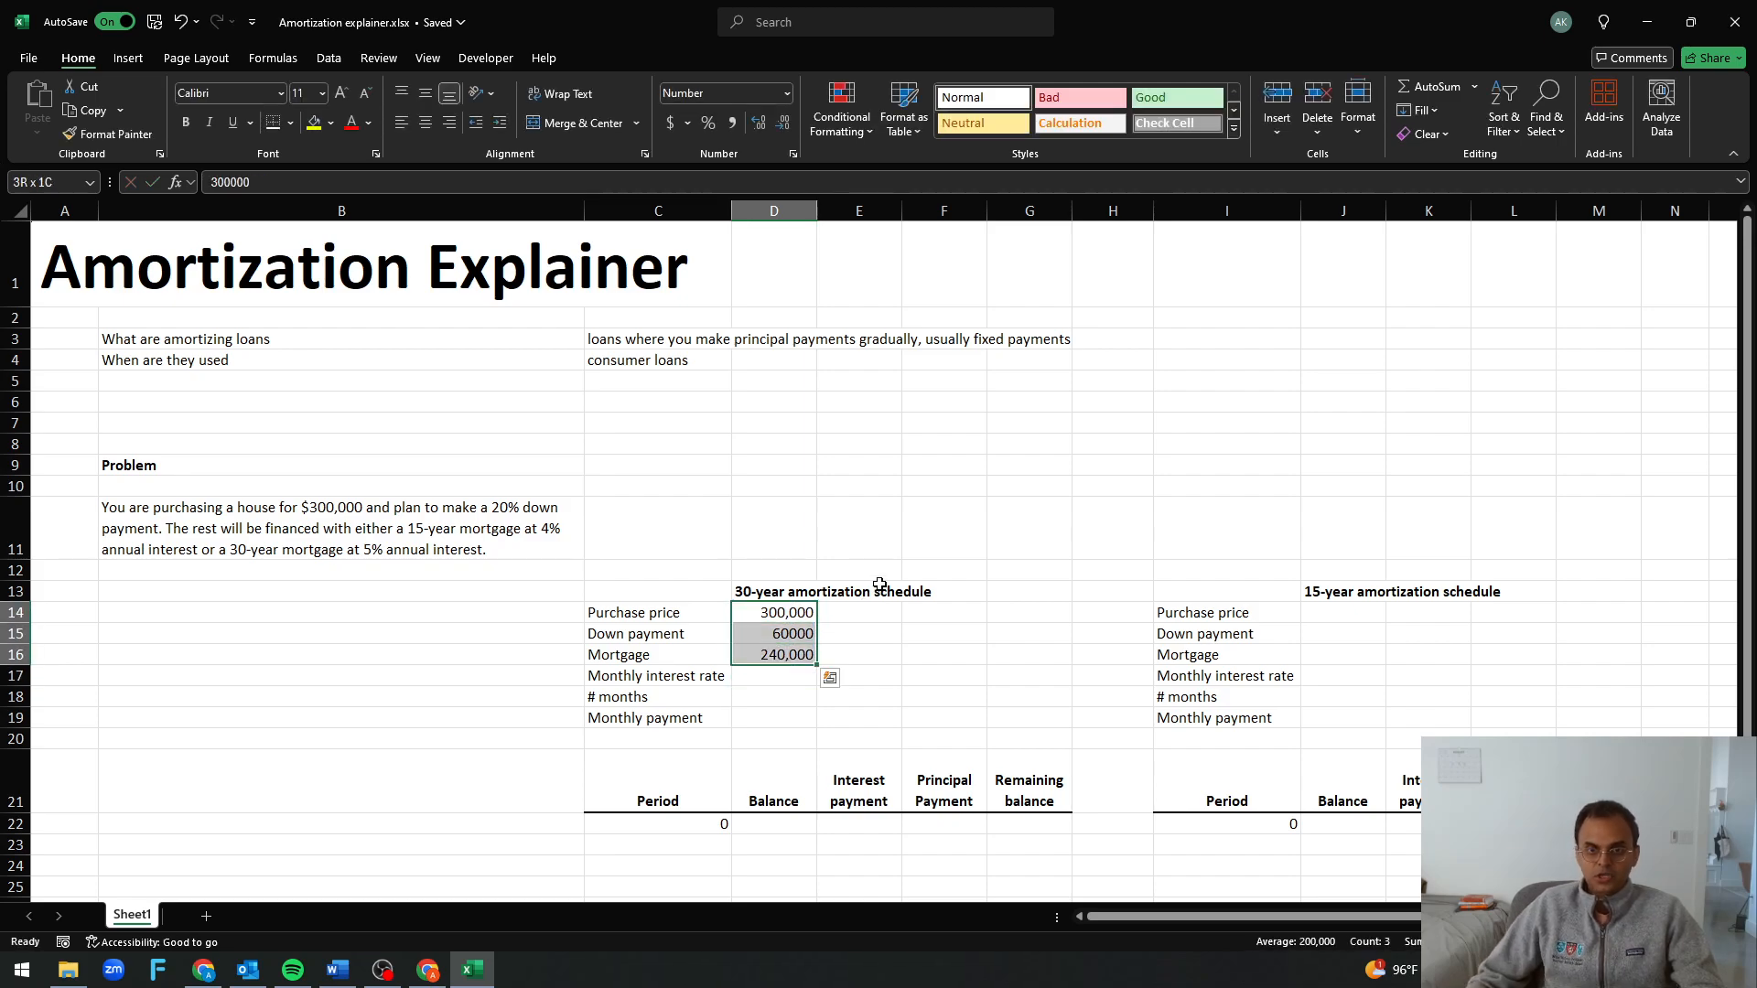
pyautogui.click(670, 123)
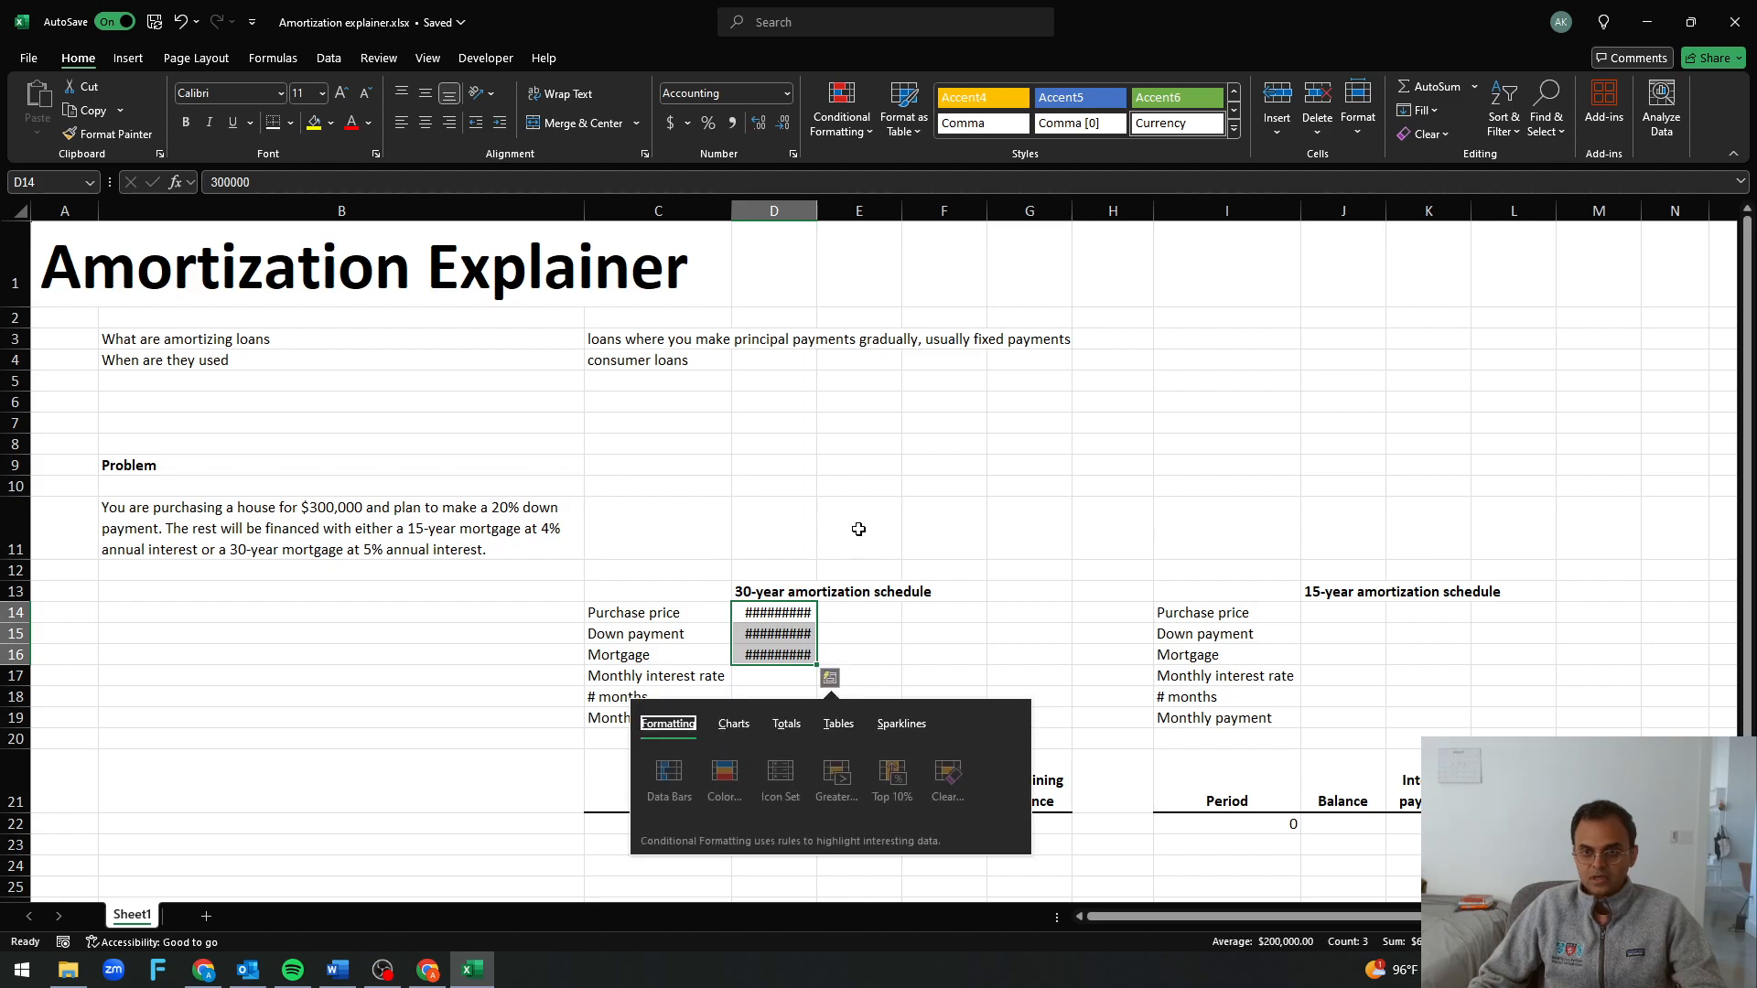
pyautogui.press('Escape')
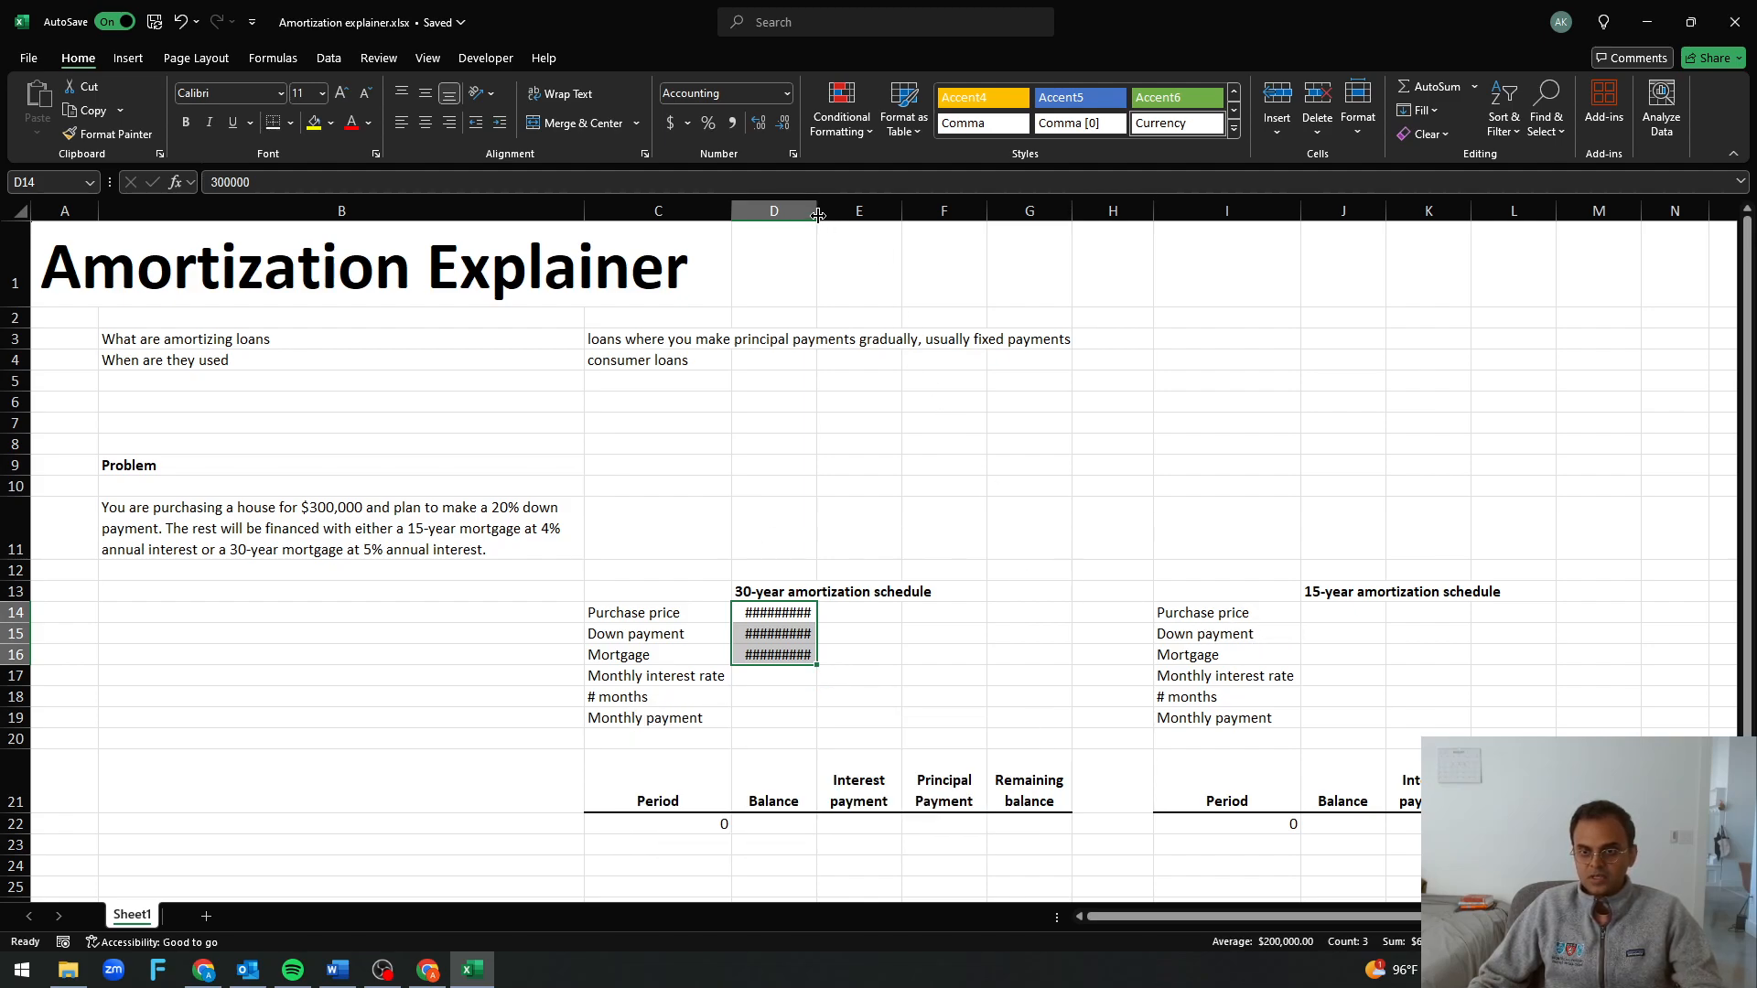
pyautogui.click(782, 122)
# Copy the 30-year purchase price, down payment and mortgage as values only into J14:J16 of the 15-year schedule
pyautogui.hotkey('ctrl', 'c')
pyautogui.click(1333, 614)
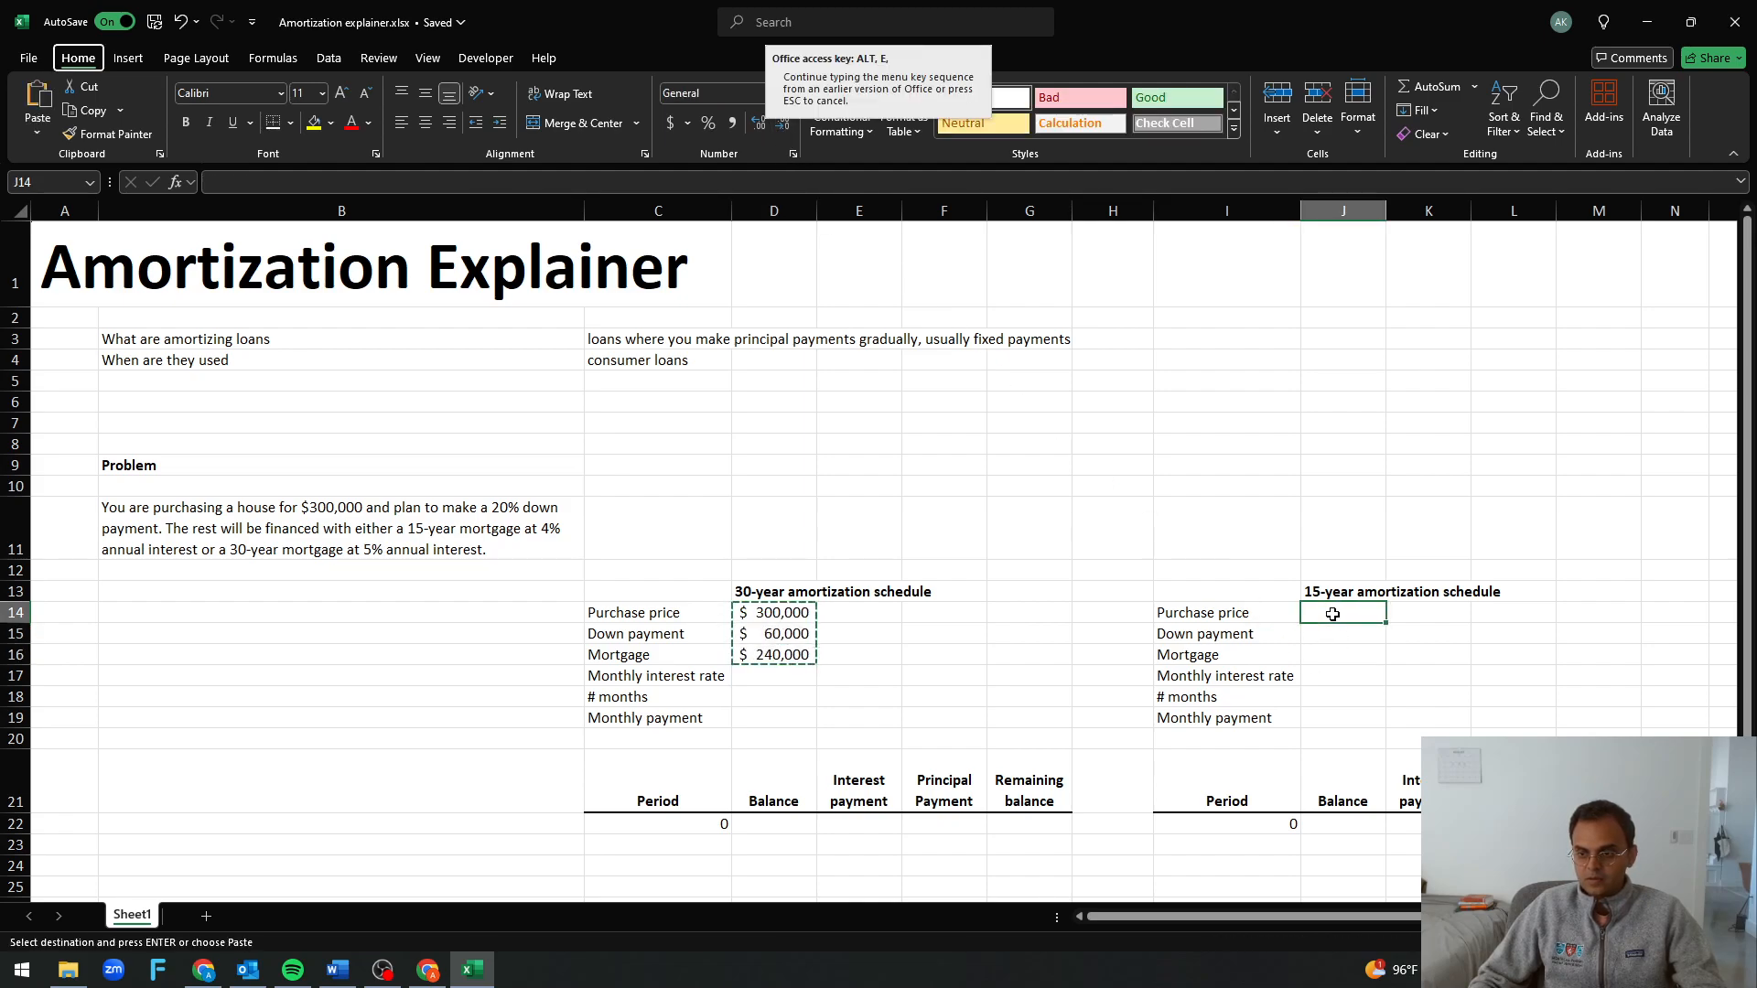
pyautogui.hotkey('ctrl', 'alt', 'v')
pyautogui.press('v')
pyautogui.press('Return')
pyautogui.press('Escape')
pyautogui.press('Down')
pyautogui.press('Up')
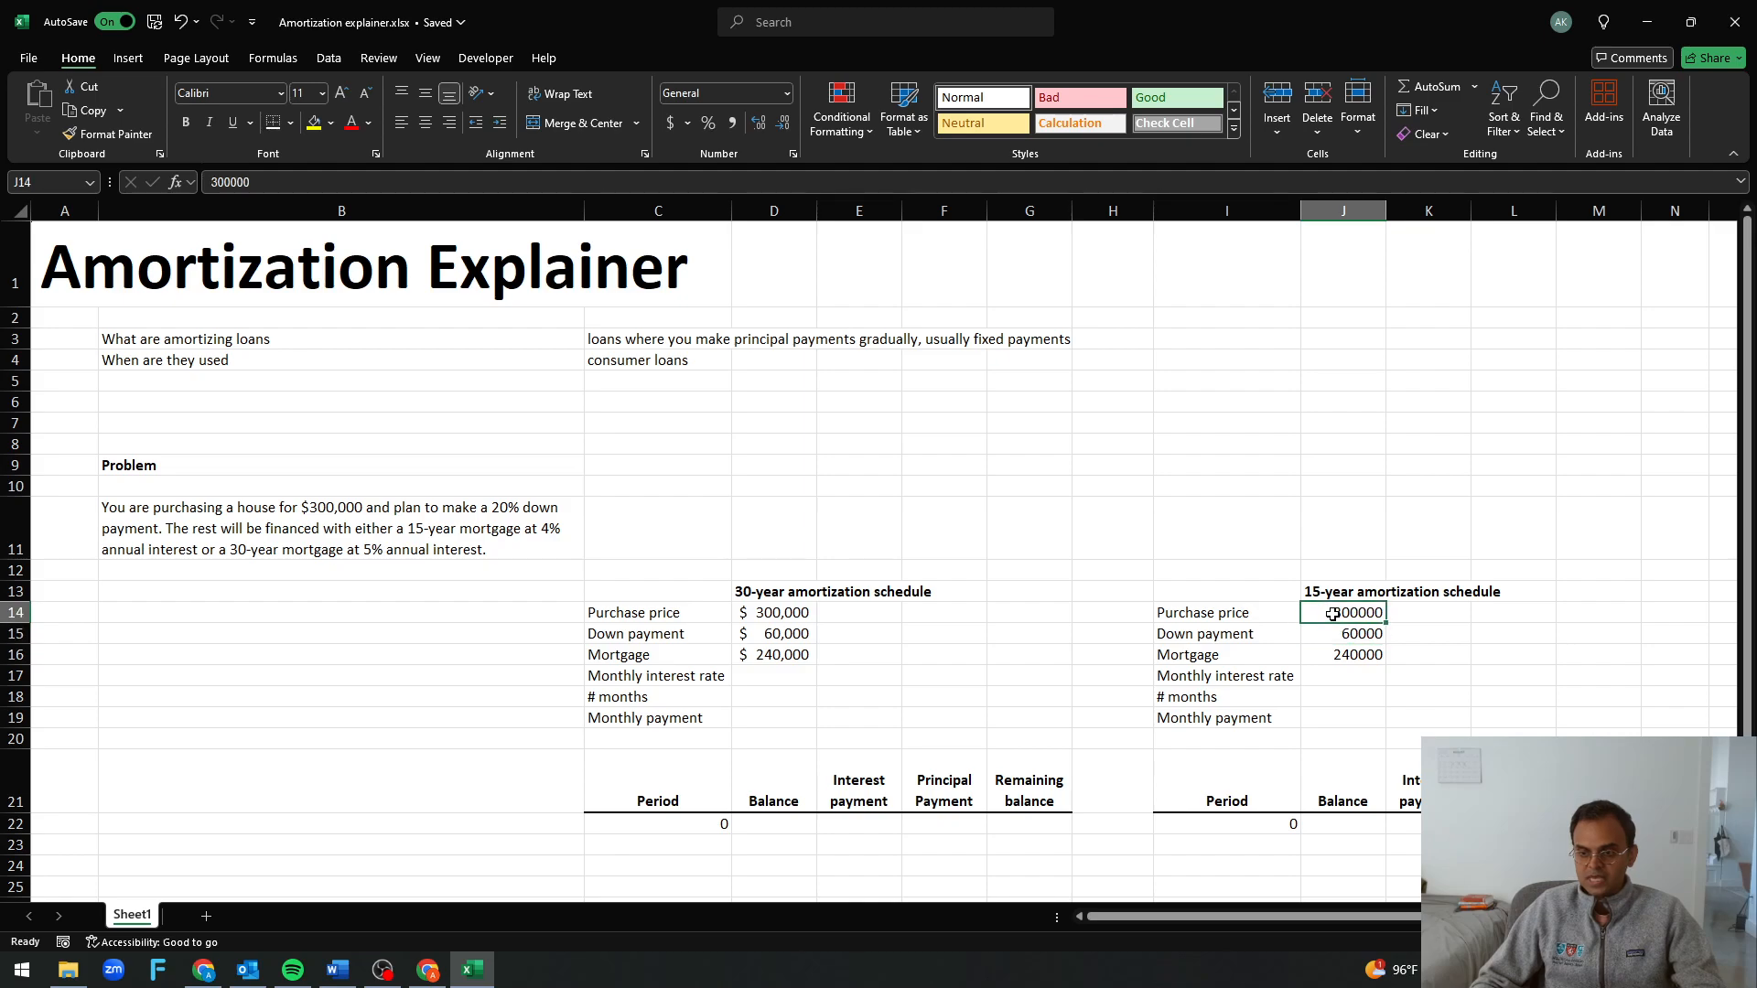
# Copy only the formatting of the 30-year amounts in D14:D16 onto the 15-year amounts in J14:J16
pyautogui.press('Down')
pyautogui.press('Left')
pyautogui.press('Left')
pyautogui.press('Left')
pyautogui.press('Left')
pyautogui.press('Left')
pyautogui.press('Up')
pyautogui.press('Left')
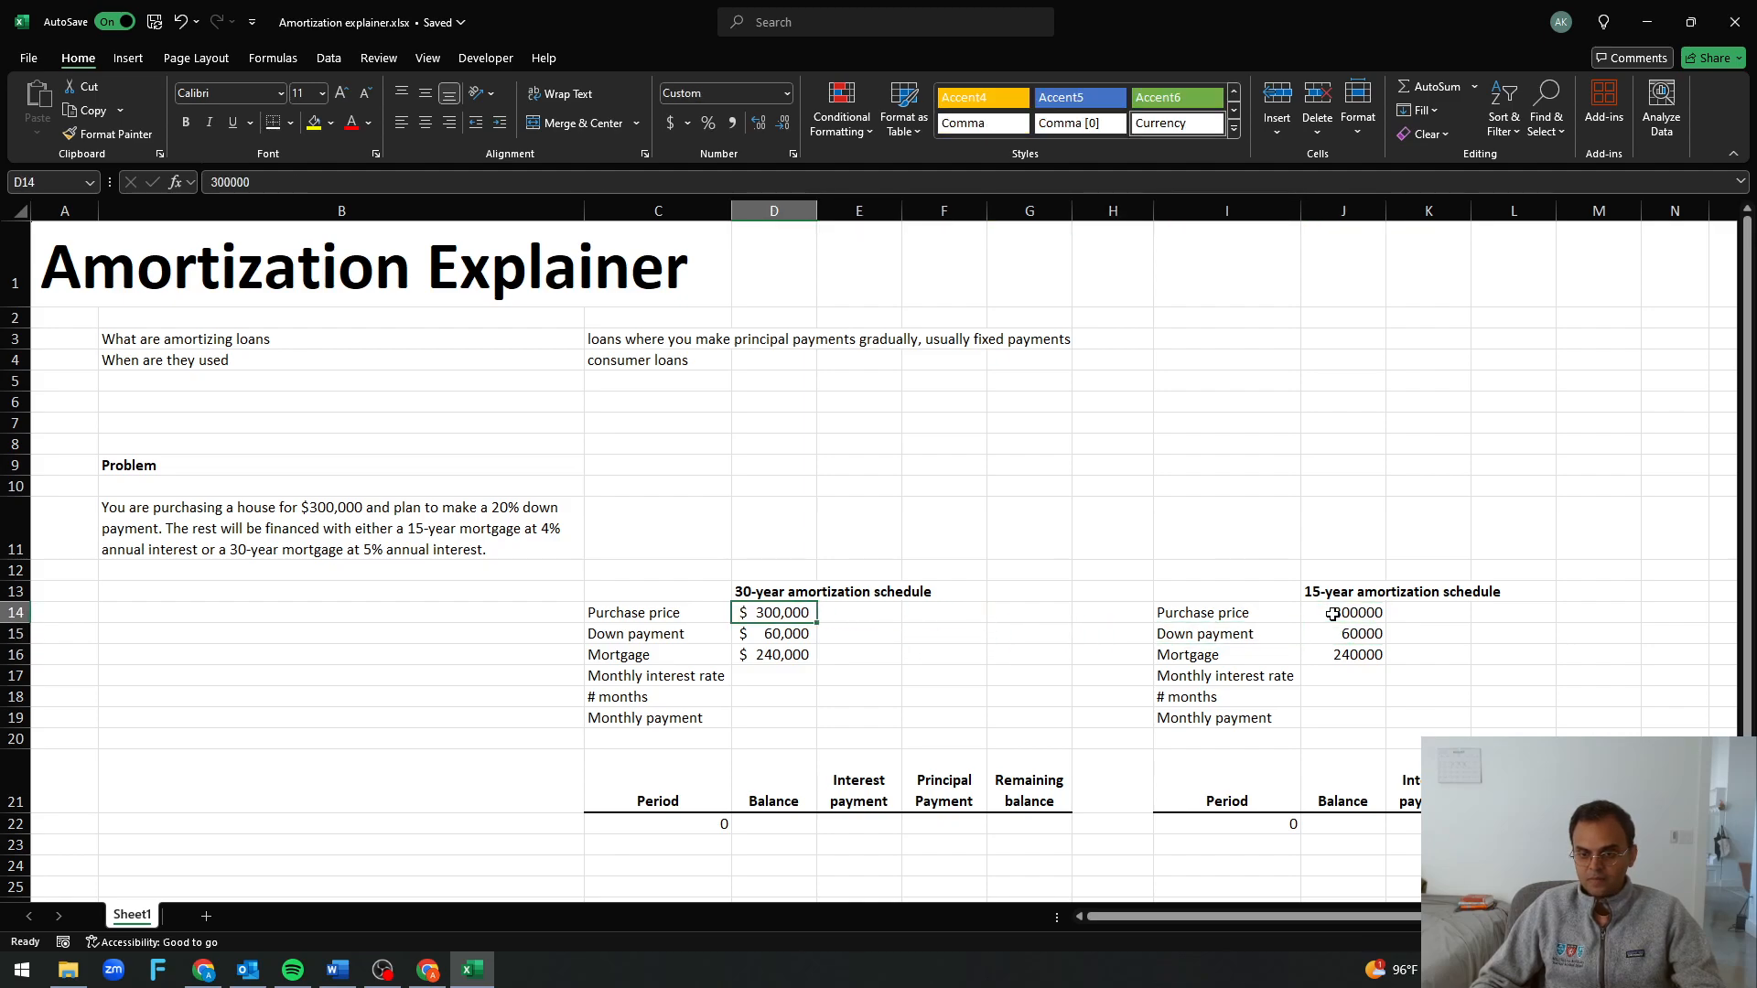
pyautogui.hotkey('shift', 'Down')
pyautogui.hotkey('shift', 'Down')
pyautogui.hotkey('ctrl', 'c')
pyautogui.press('Right')
pyautogui.press('Right')
pyautogui.press('Right')
pyautogui.press('Right')
pyautogui.press('Right')
pyautogui.press('Right')
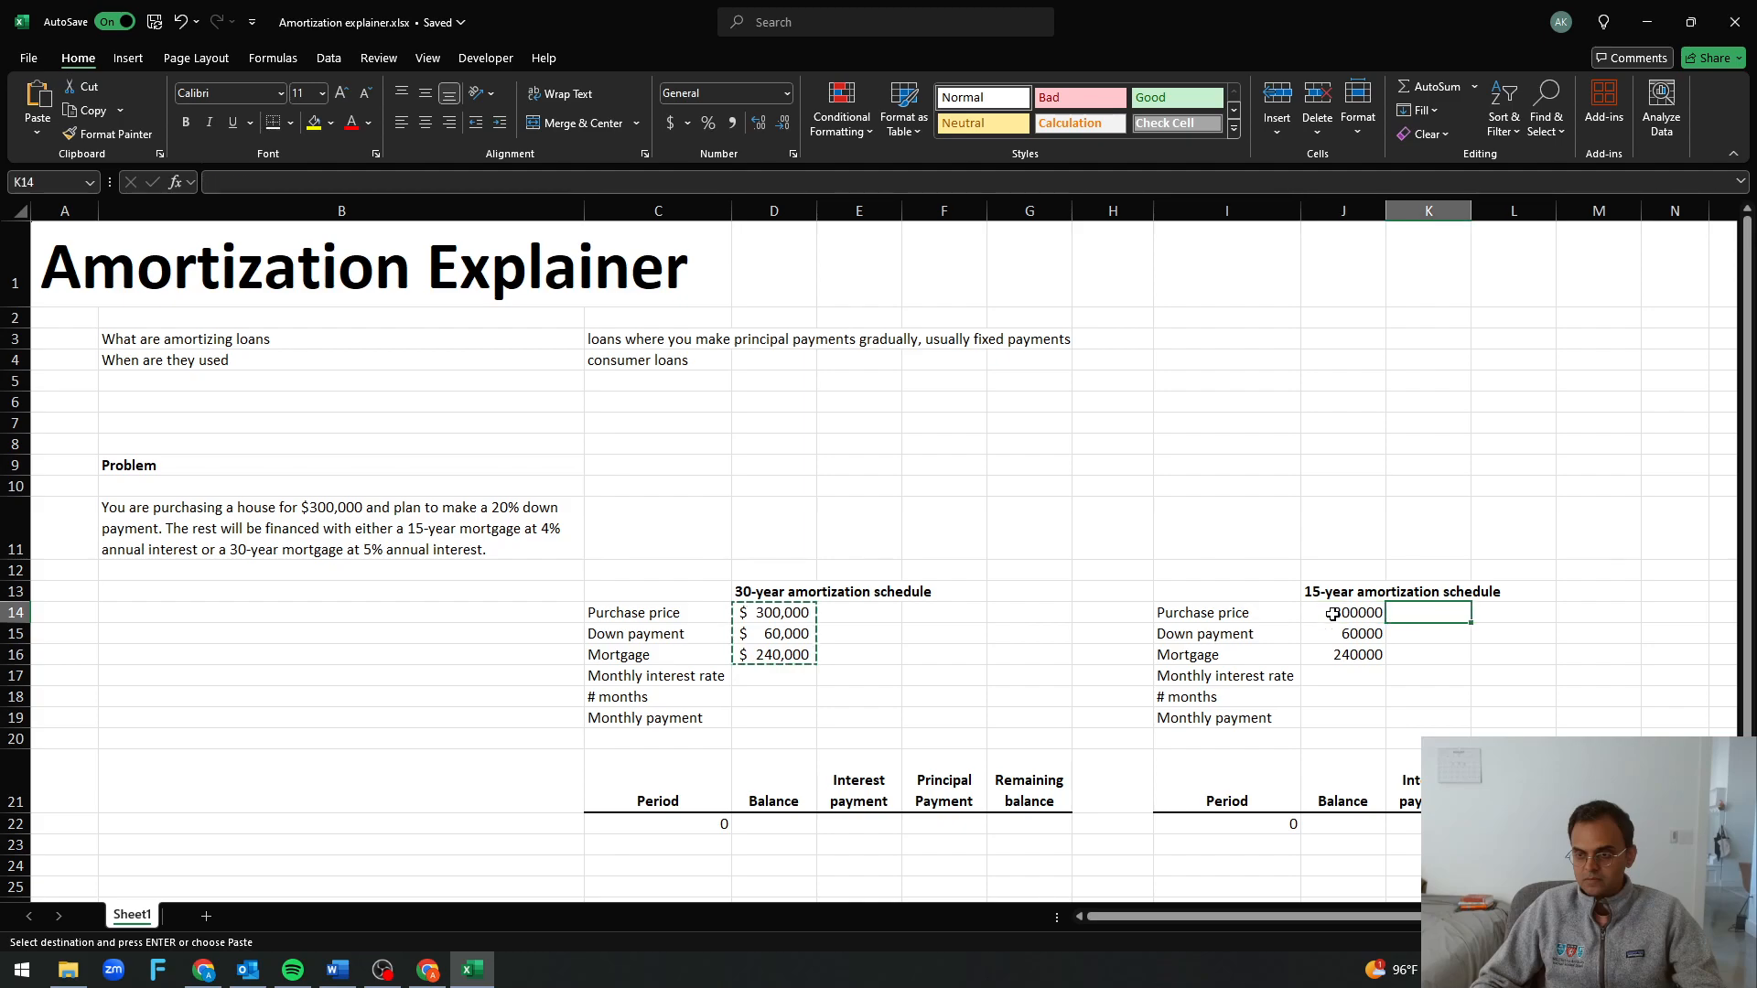
pyautogui.hotkey('shift', 'Down')
pyautogui.hotkey('shift', 'Down')
pyautogui.hotkey('alt', 'h')
pyautogui.press('v')
pyautogui.press('s')
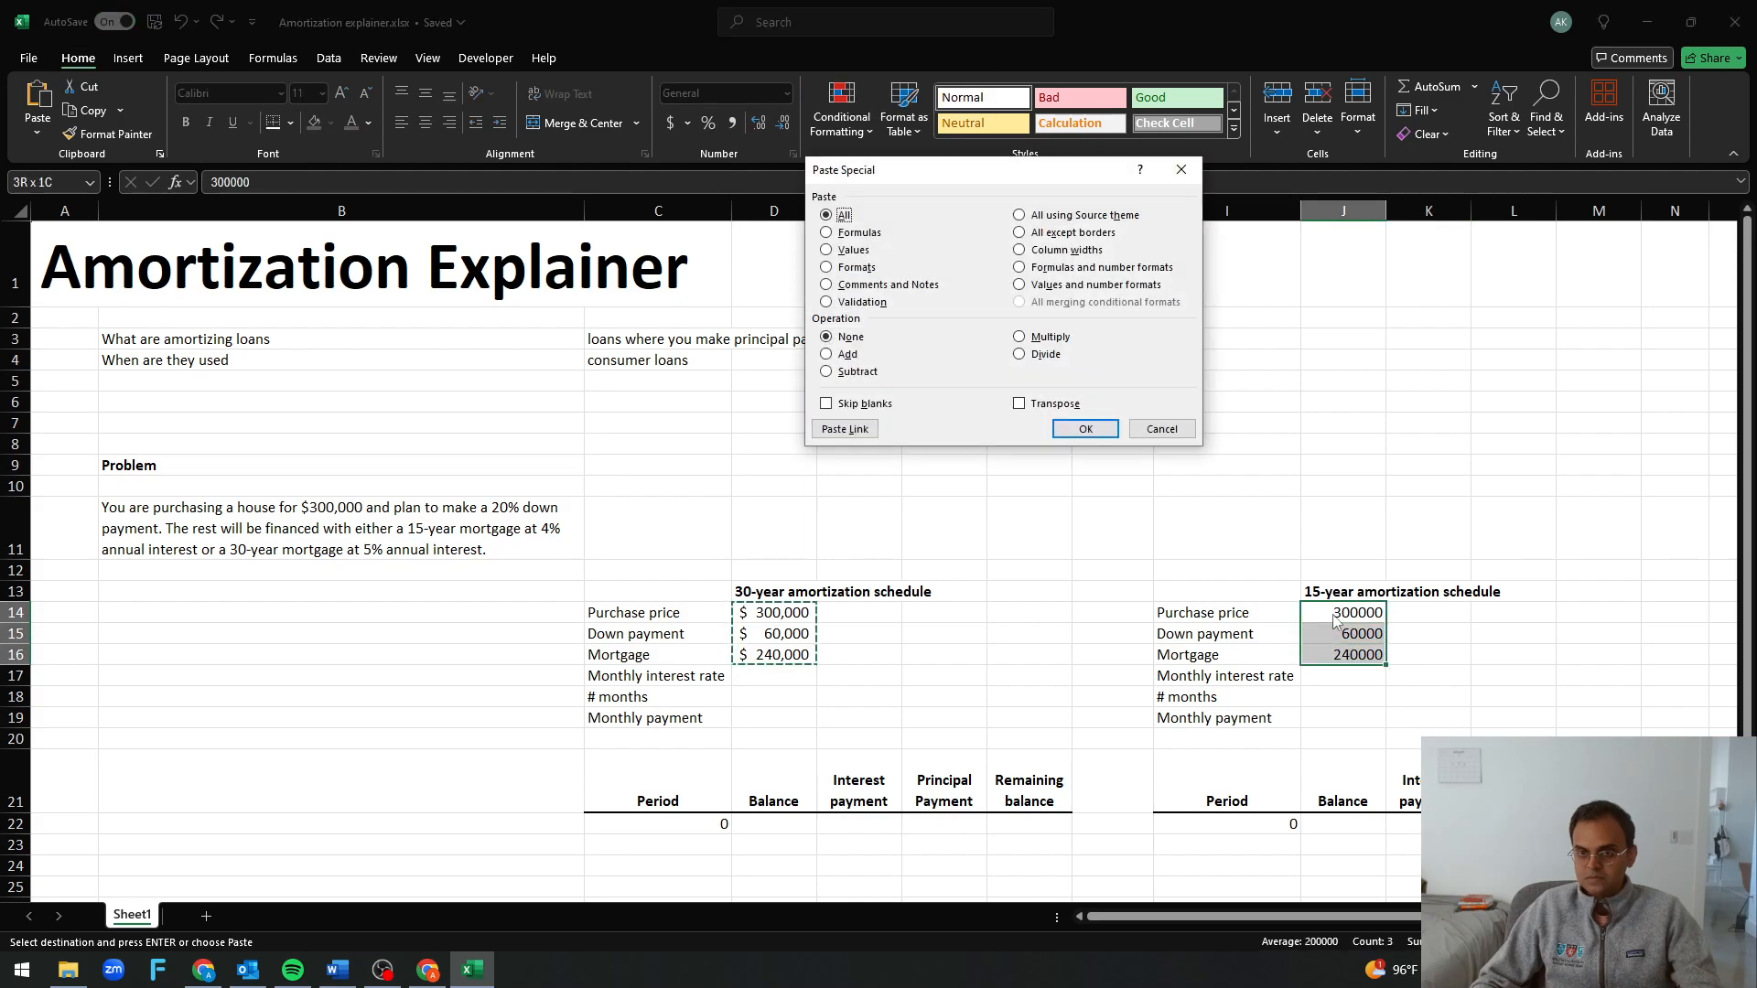
pyautogui.press('t')
pyautogui.press('Return')
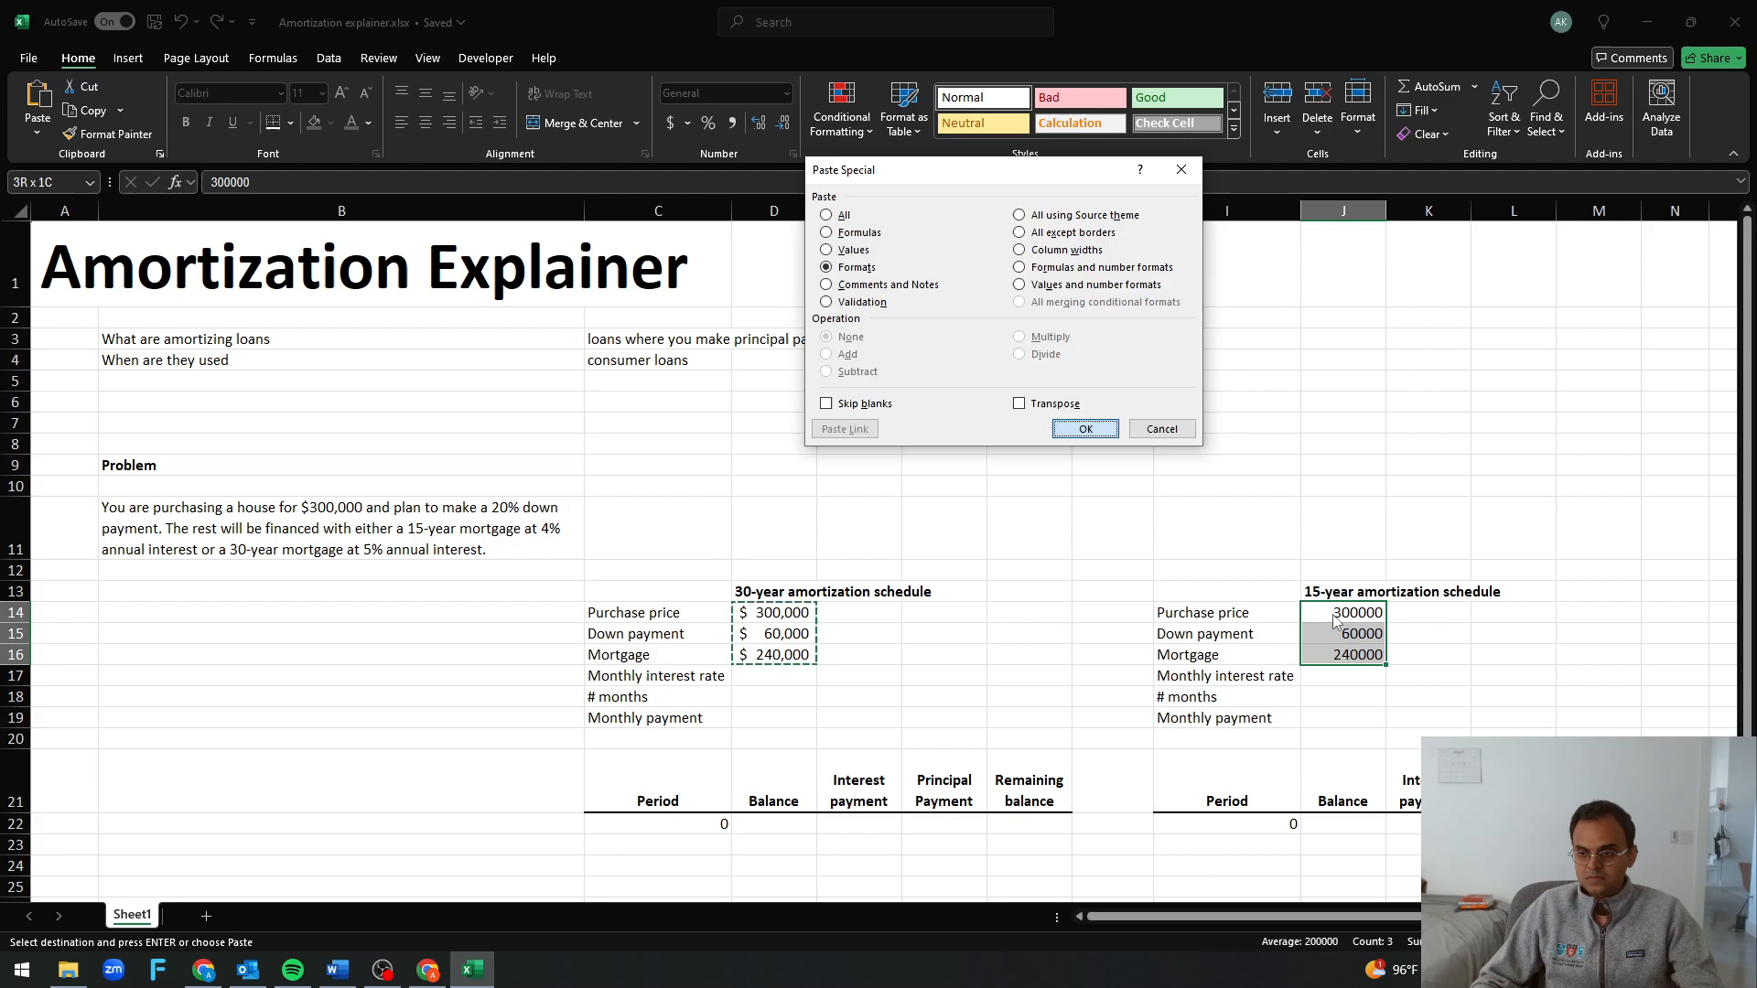
pyautogui.press('Escape')
# Calculate the 30-year monthly interest rate in D17 with =5%/12
pyautogui.press('Down')
pyautogui.press('Down')
pyautogui.press('Left')
pyautogui.press('Left')
pyautogui.press('Left')
pyautogui.press('Left')
pyautogui.press('Left')
pyautogui.press('Left')
pyautogui.press('Left')
pyautogui.press('Down')
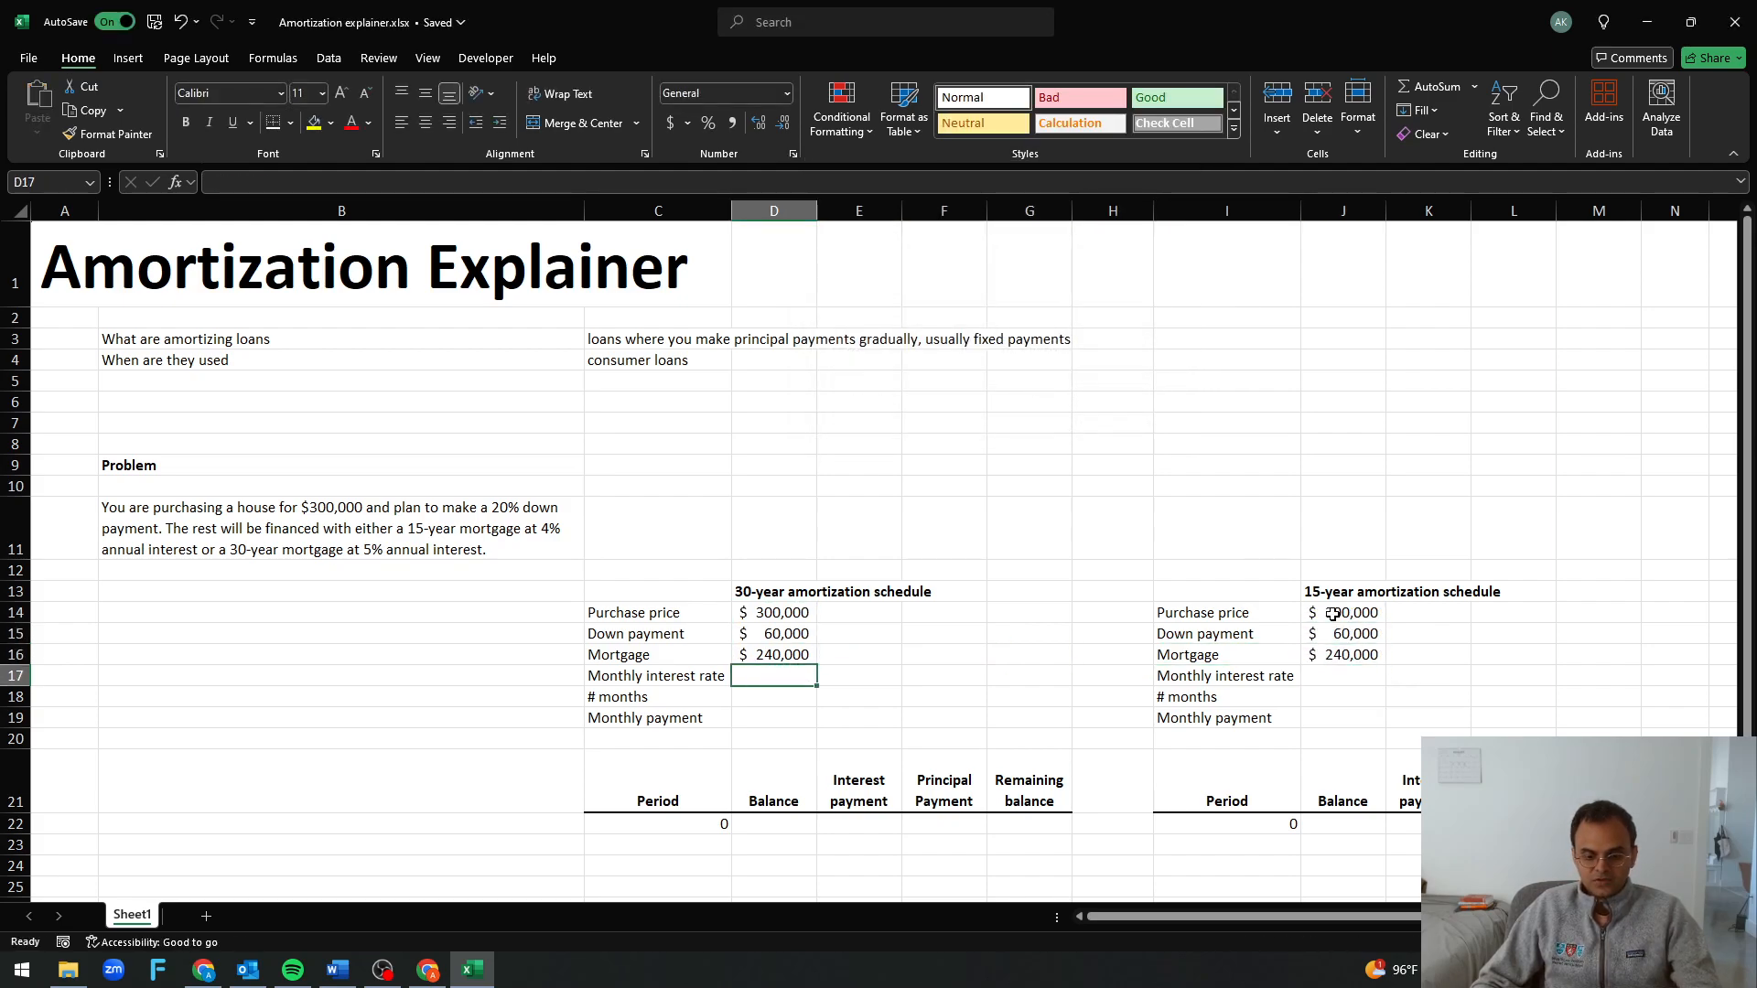
pyautogui.write('=')
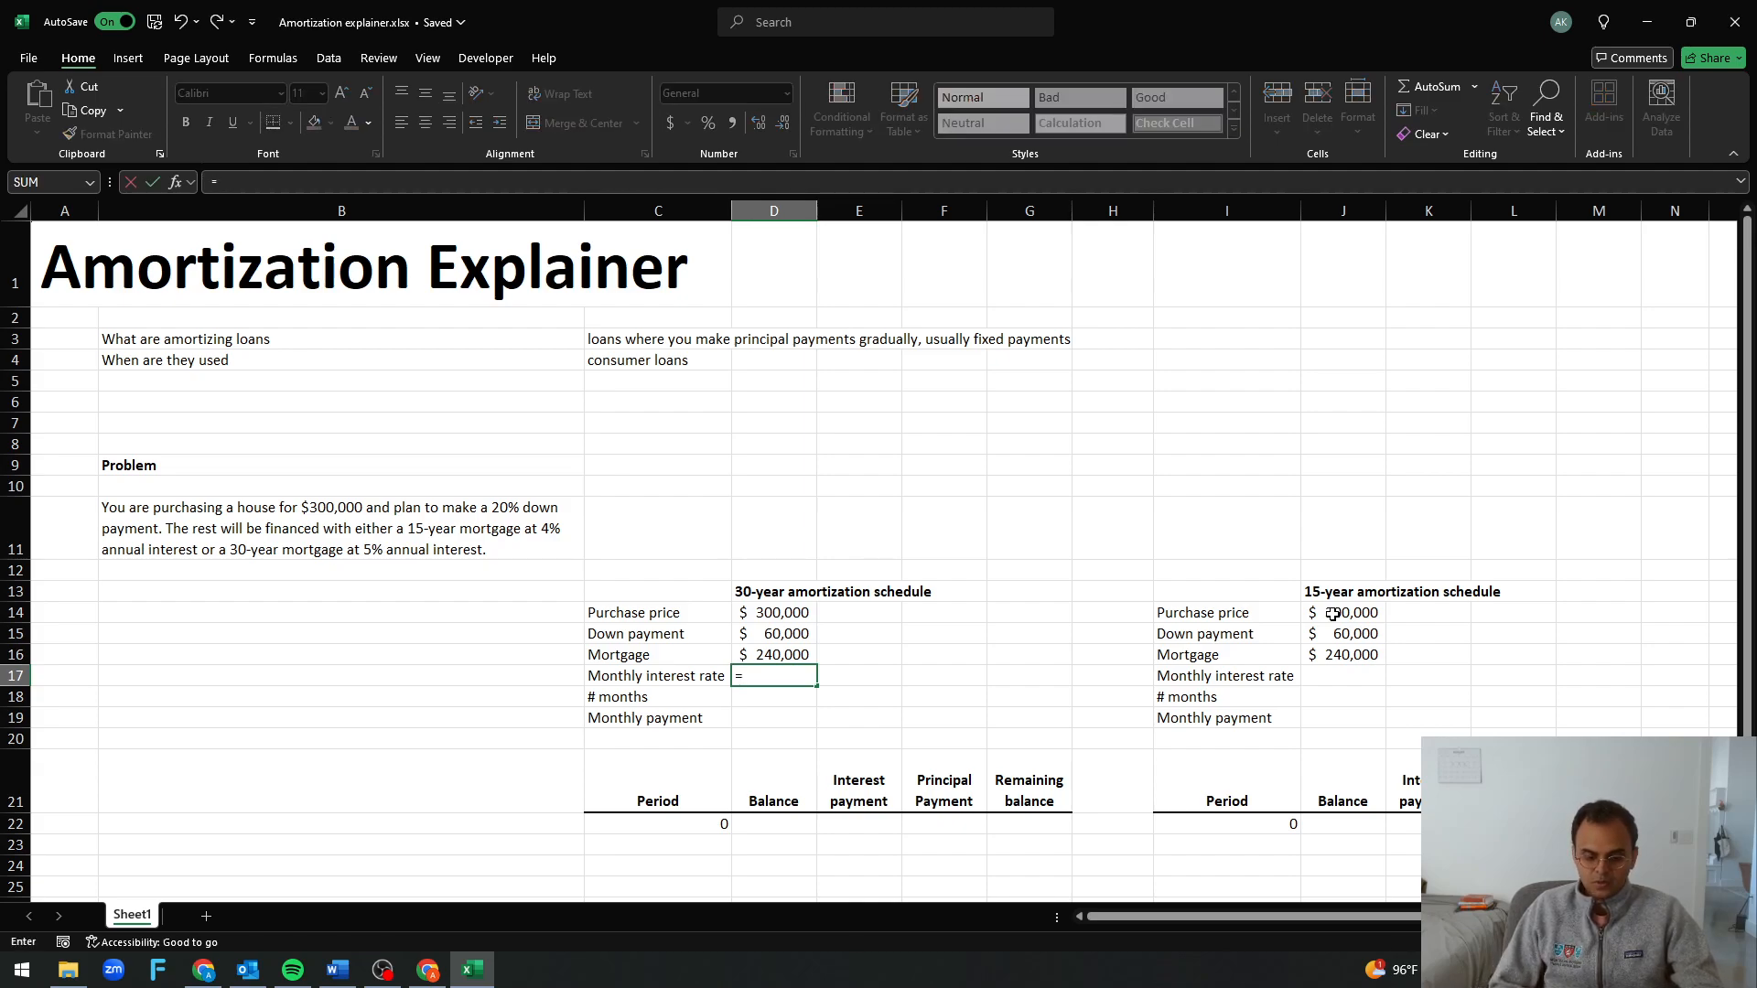
pyautogui.write('5%/12')
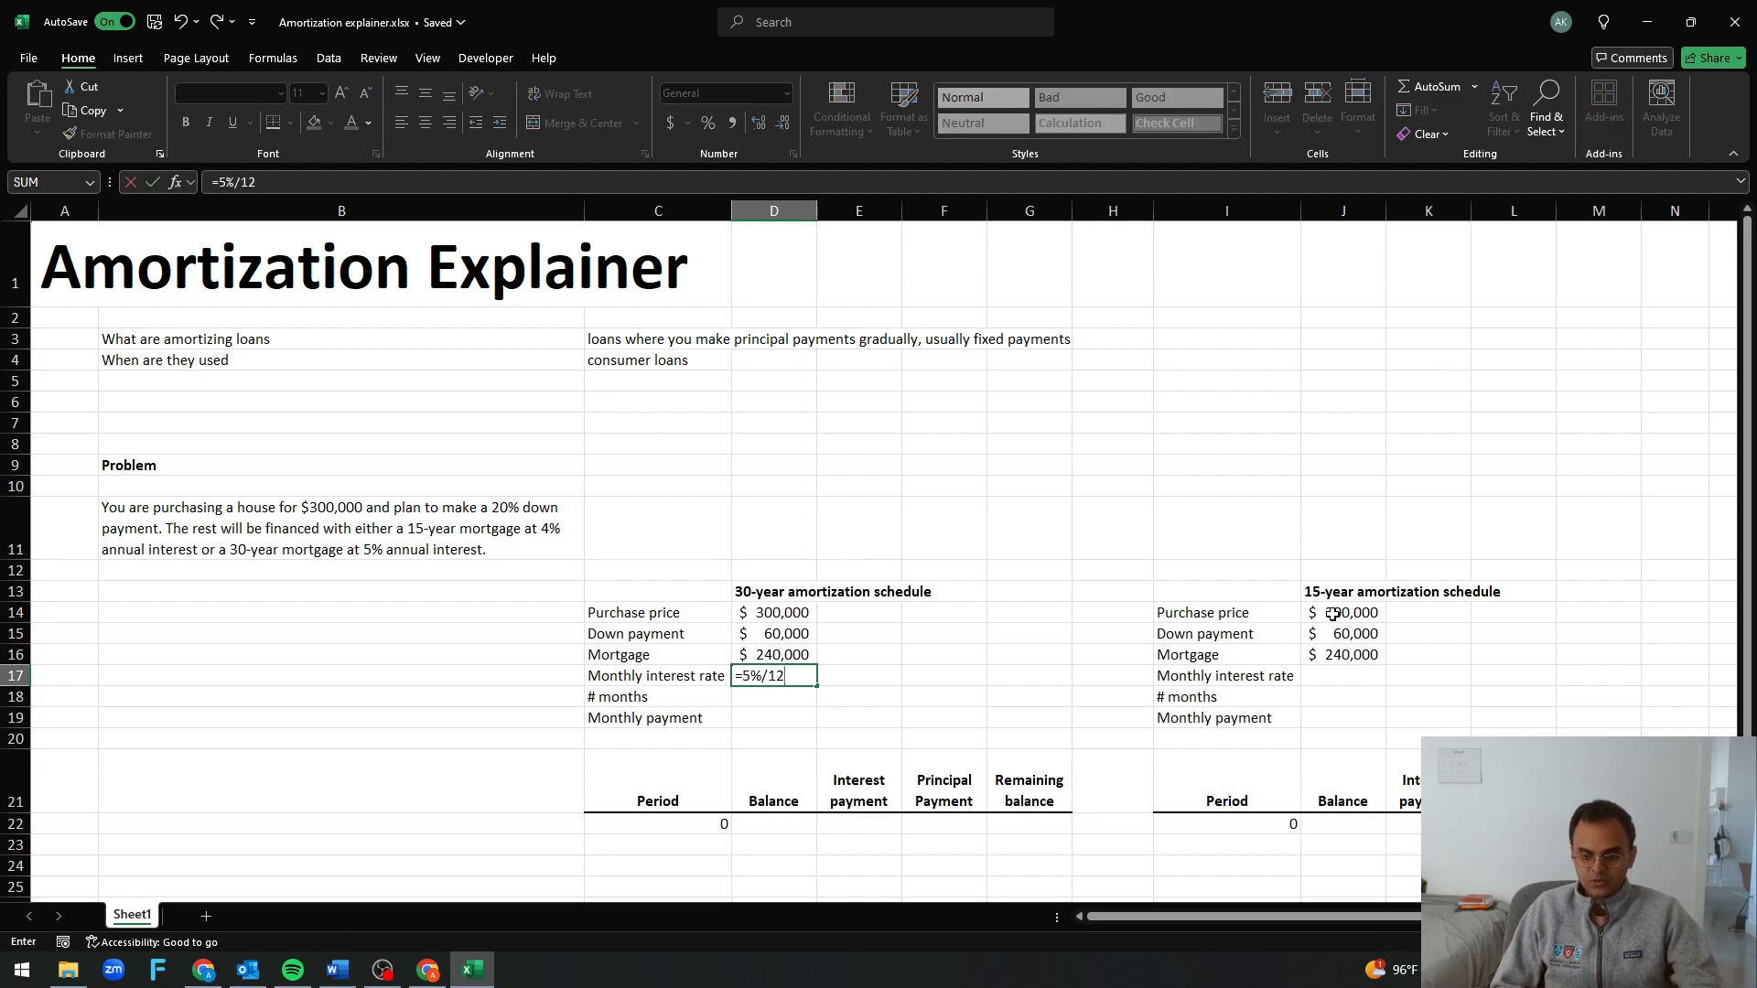
pyautogui.press('Return')
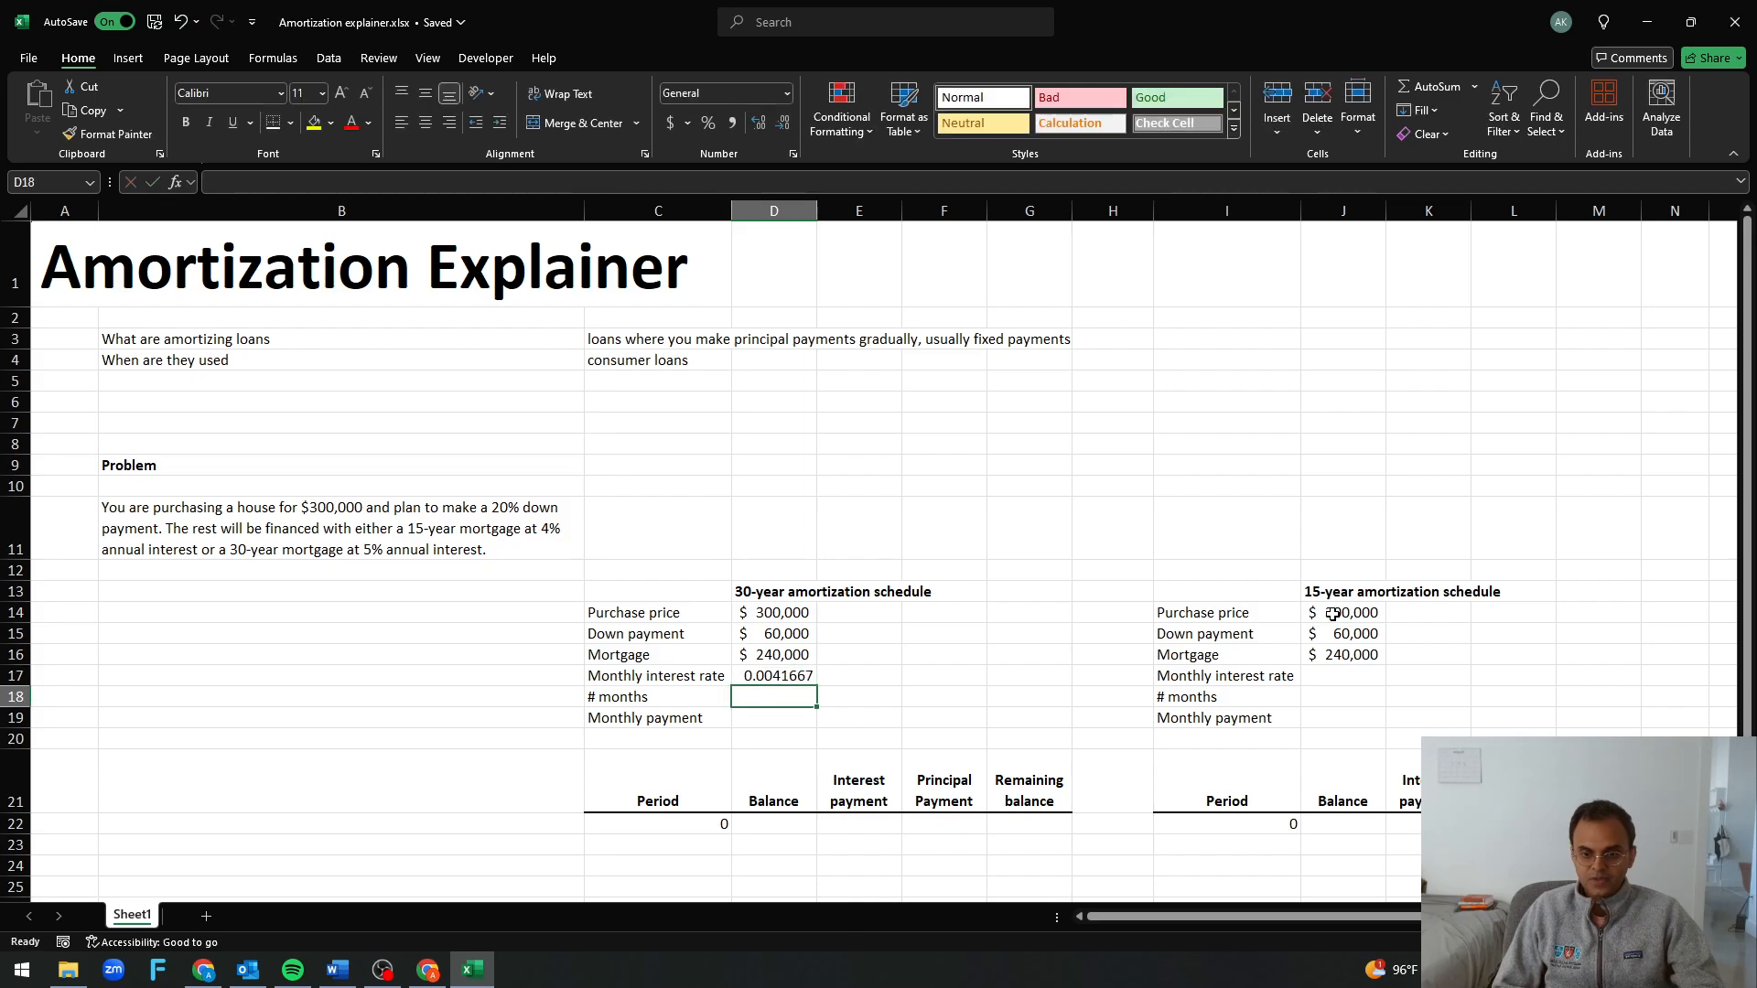
# Calculate the 30-year number of months in D18 with =30*12
pyautogui.write('=')
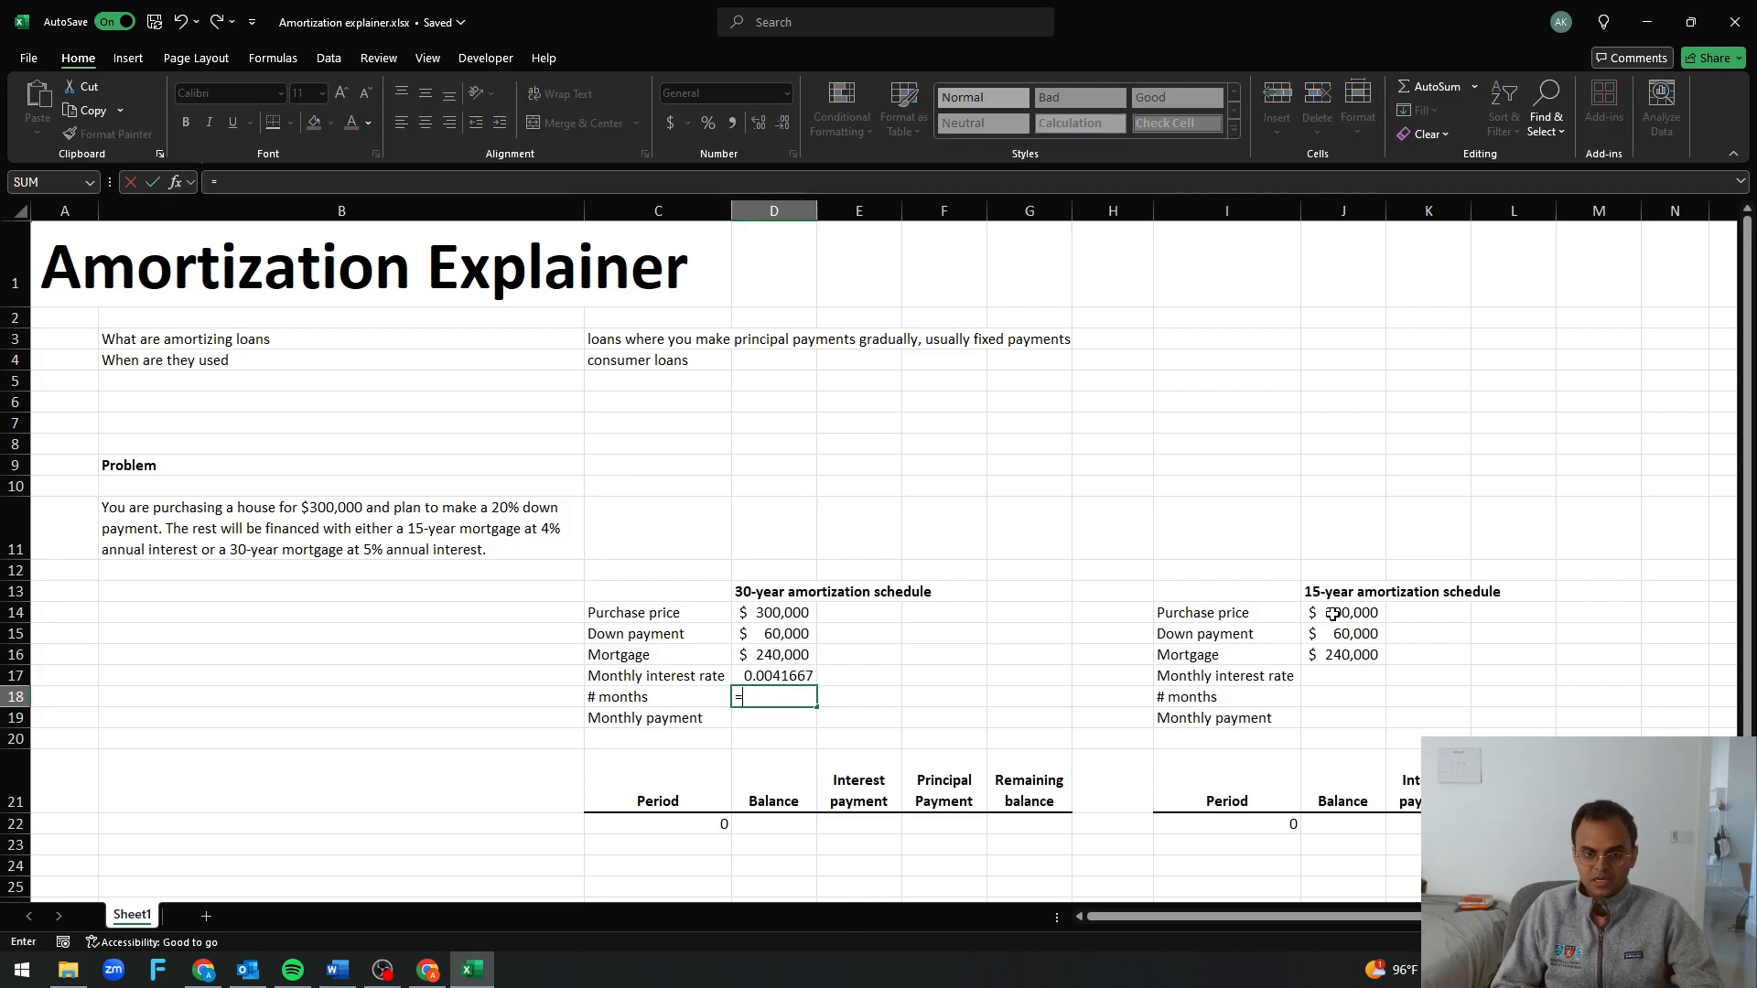
pyautogui.write('30')
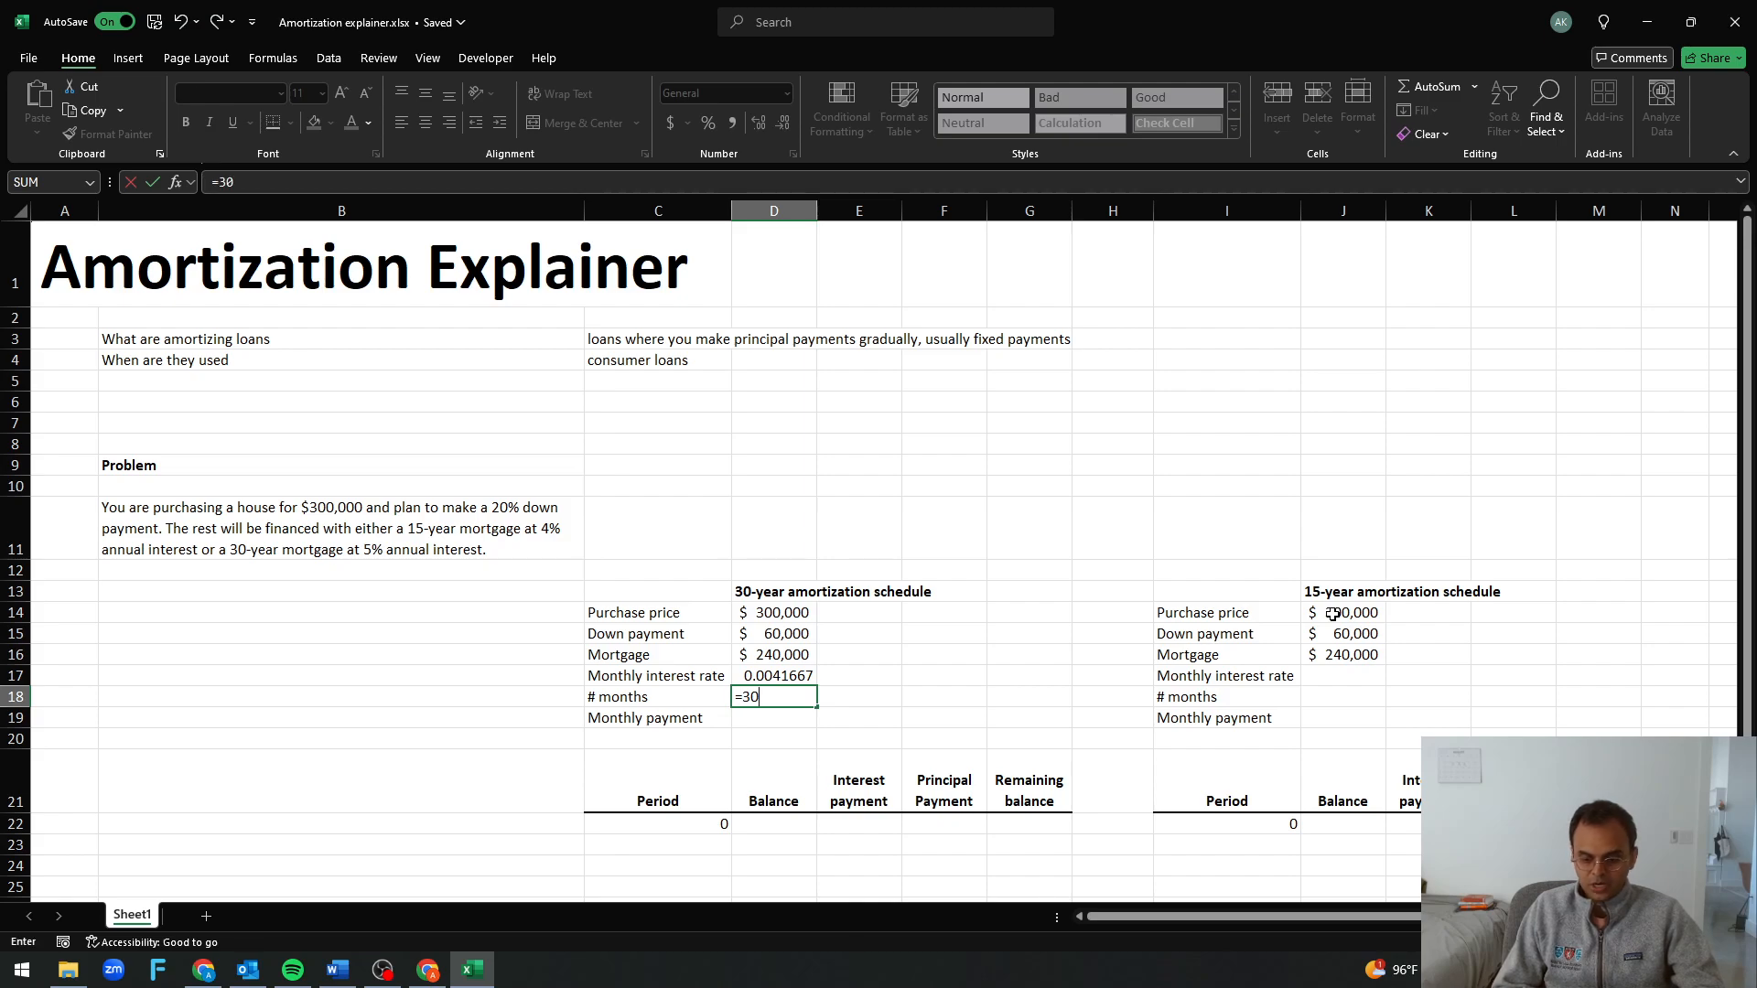
pyautogui.write('*12')
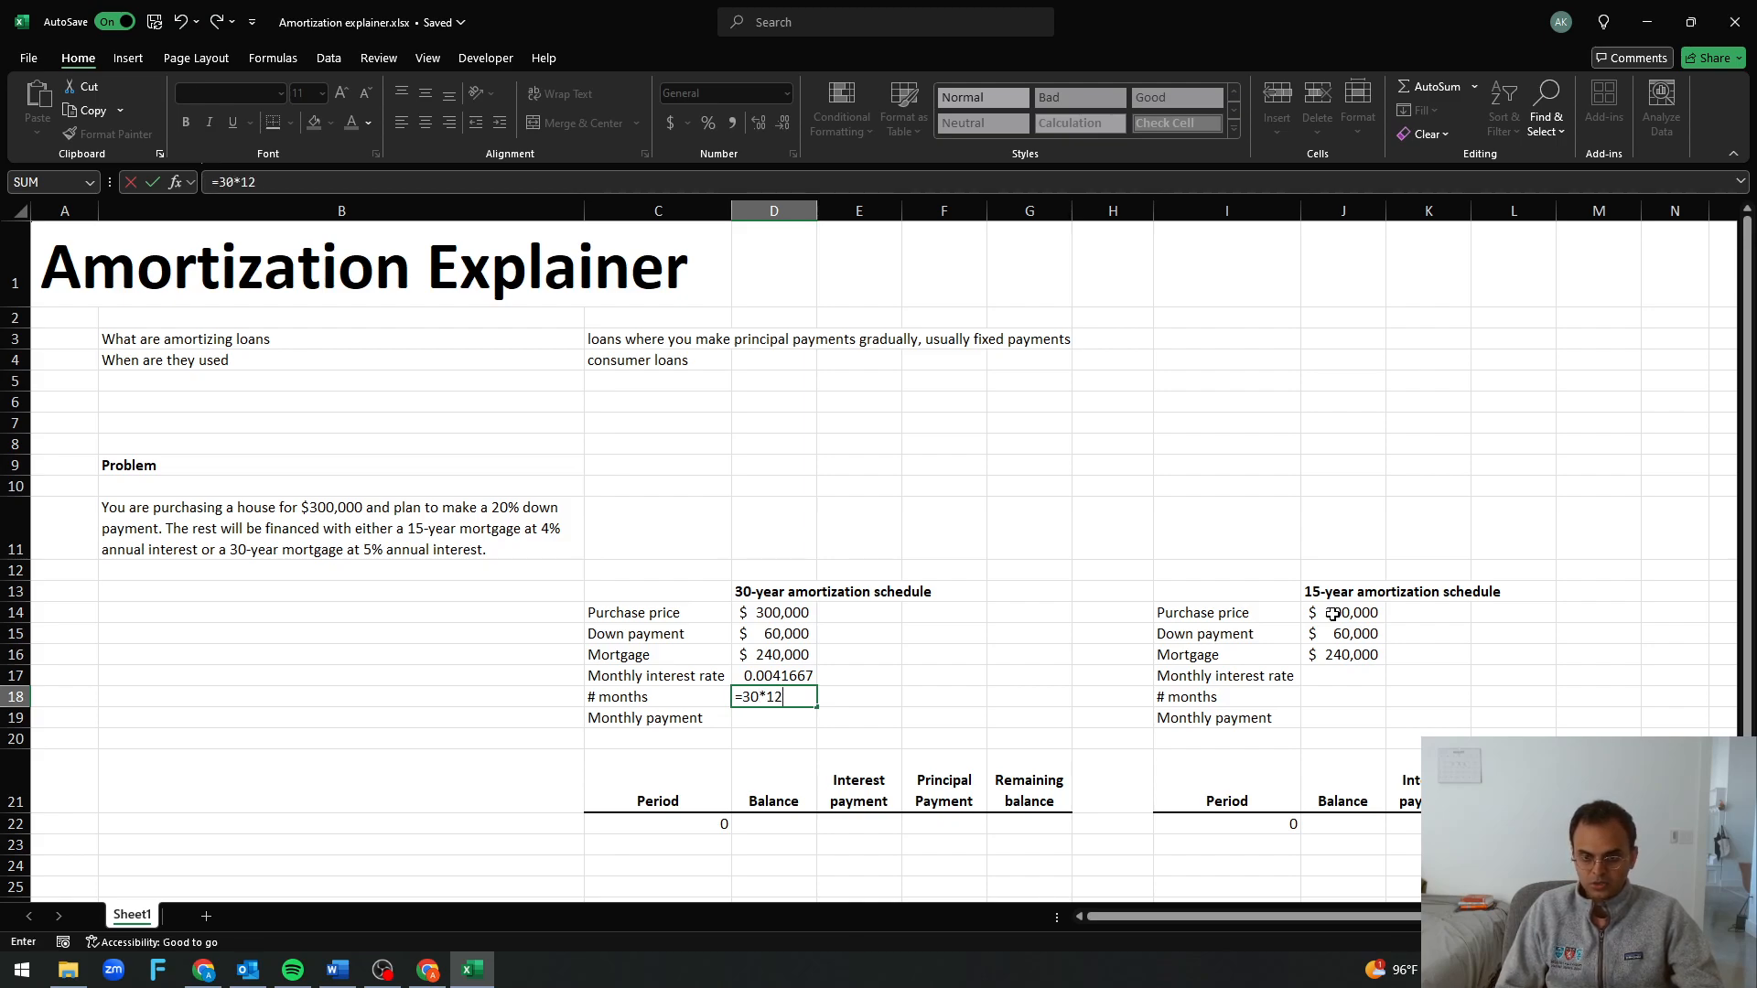
pyautogui.press('Return')
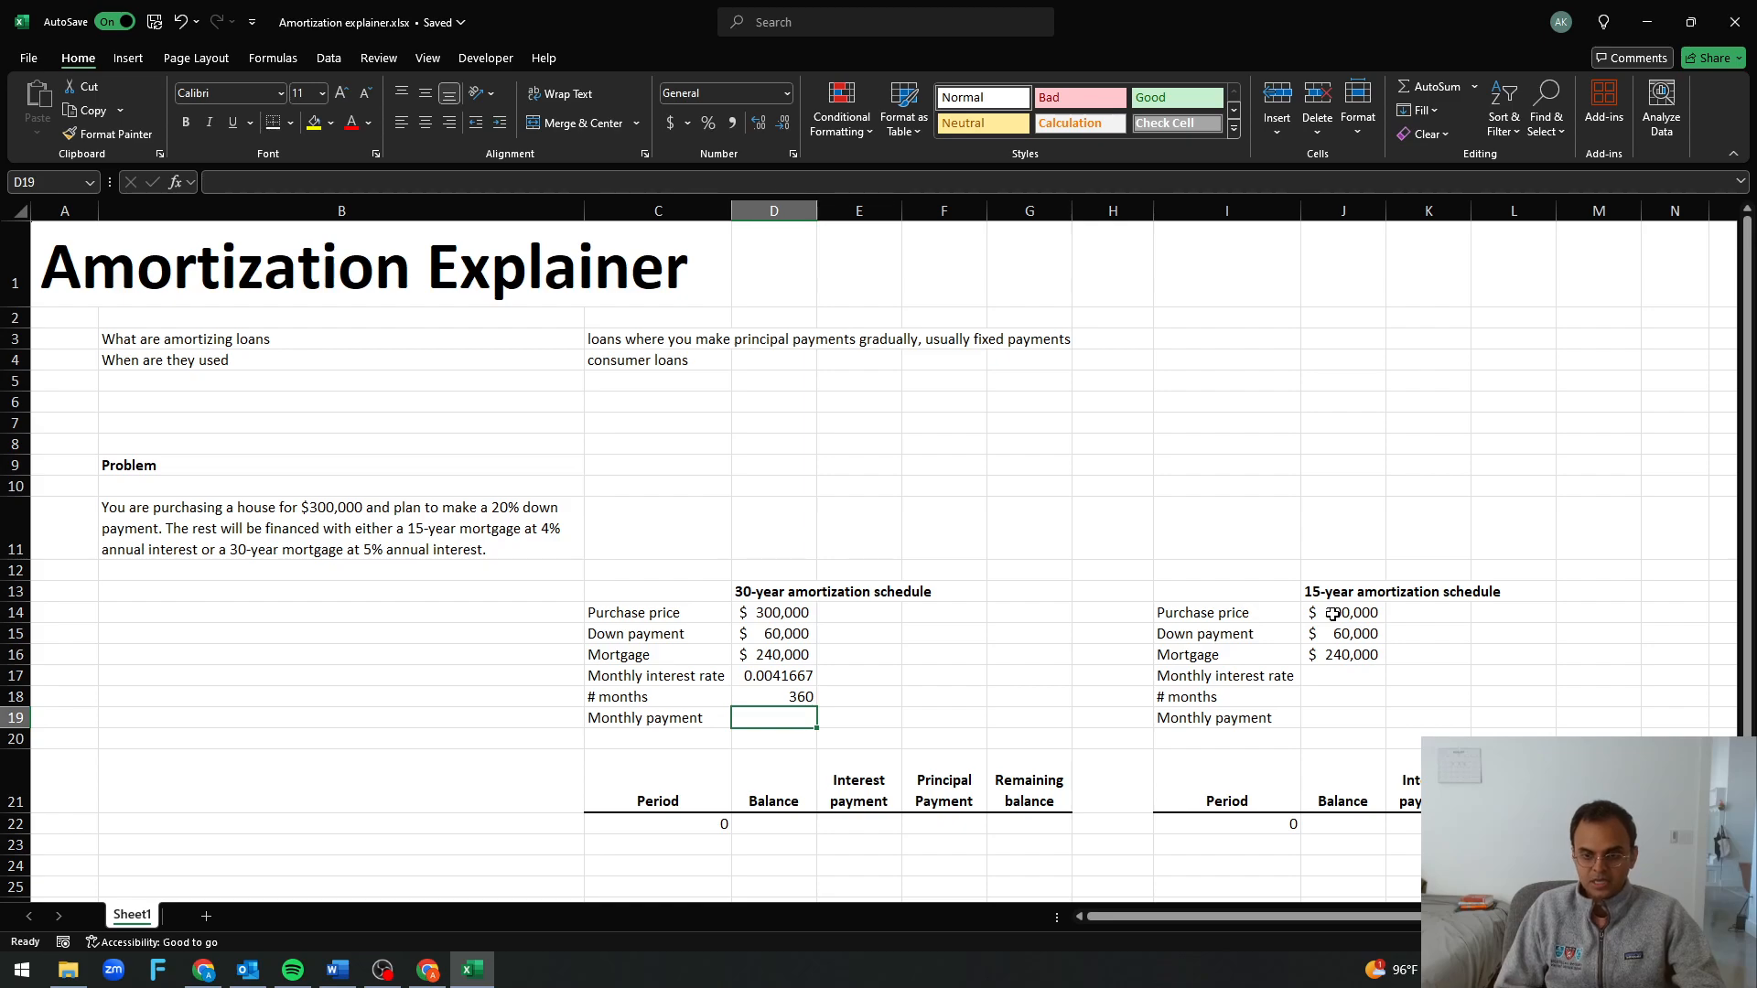
# Calculate the 30-year monthly payment in D19 with =PMT(D17,D18,-D16,0)
pyautogui.write('=pmt(')
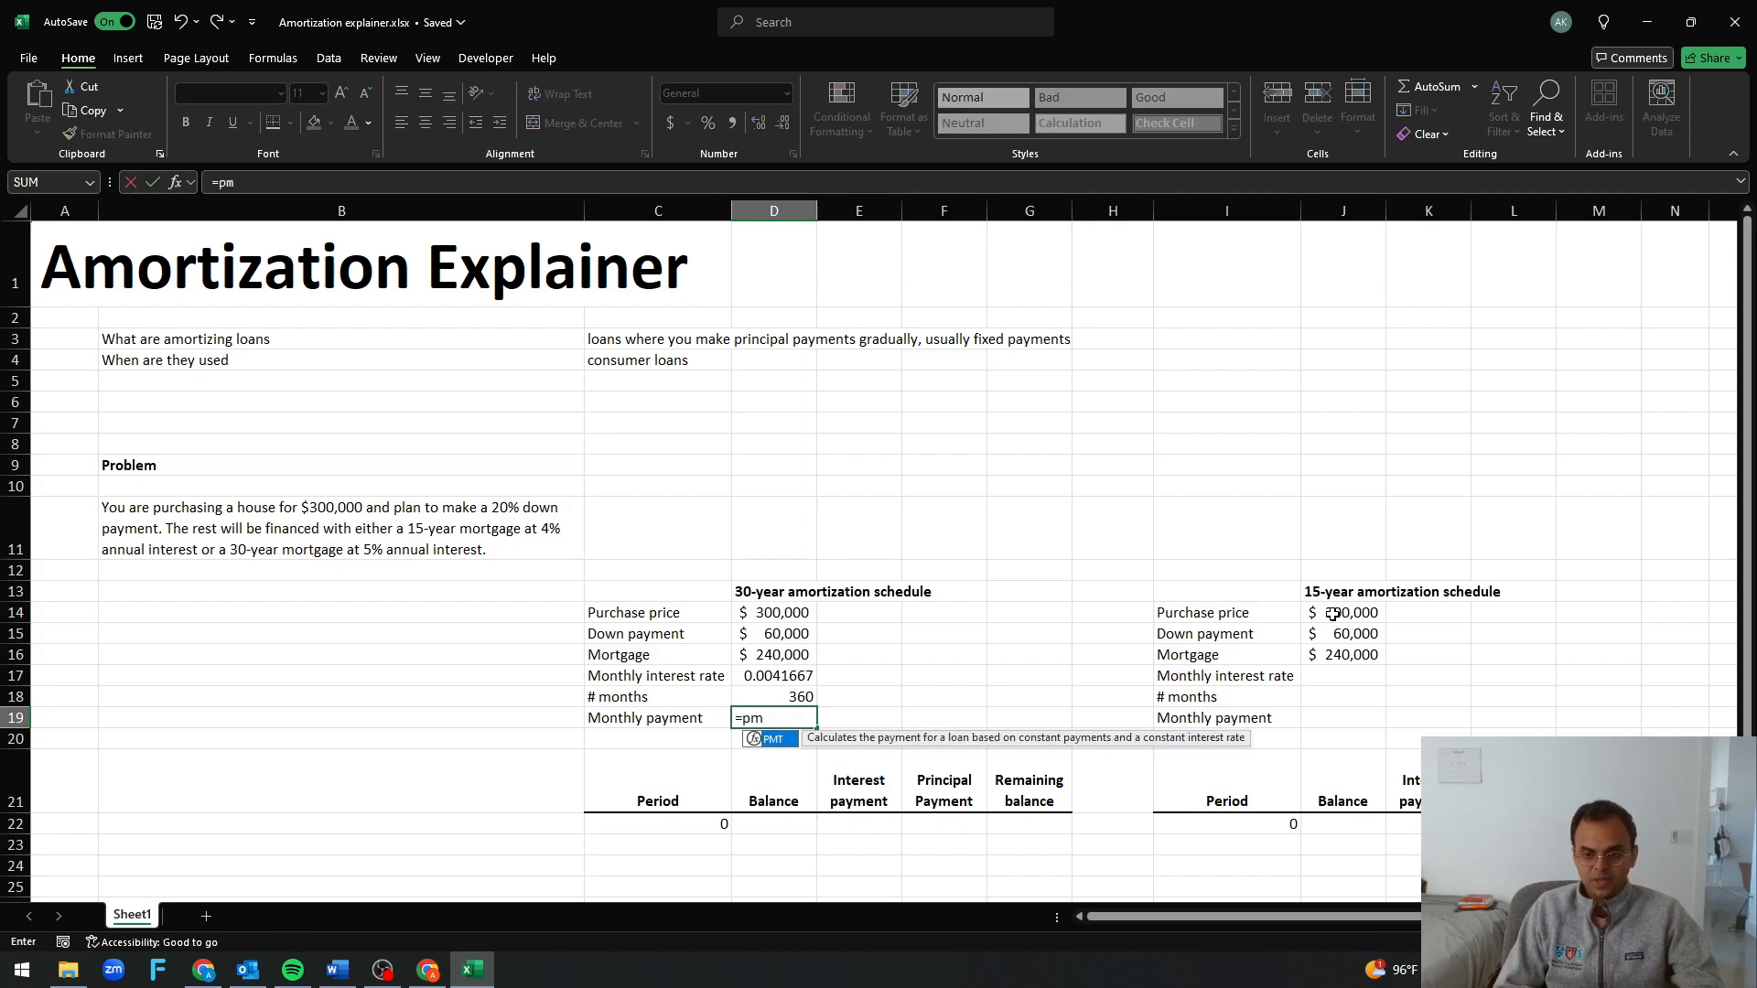
pyautogui.press('Up')
pyautogui.press('Up')
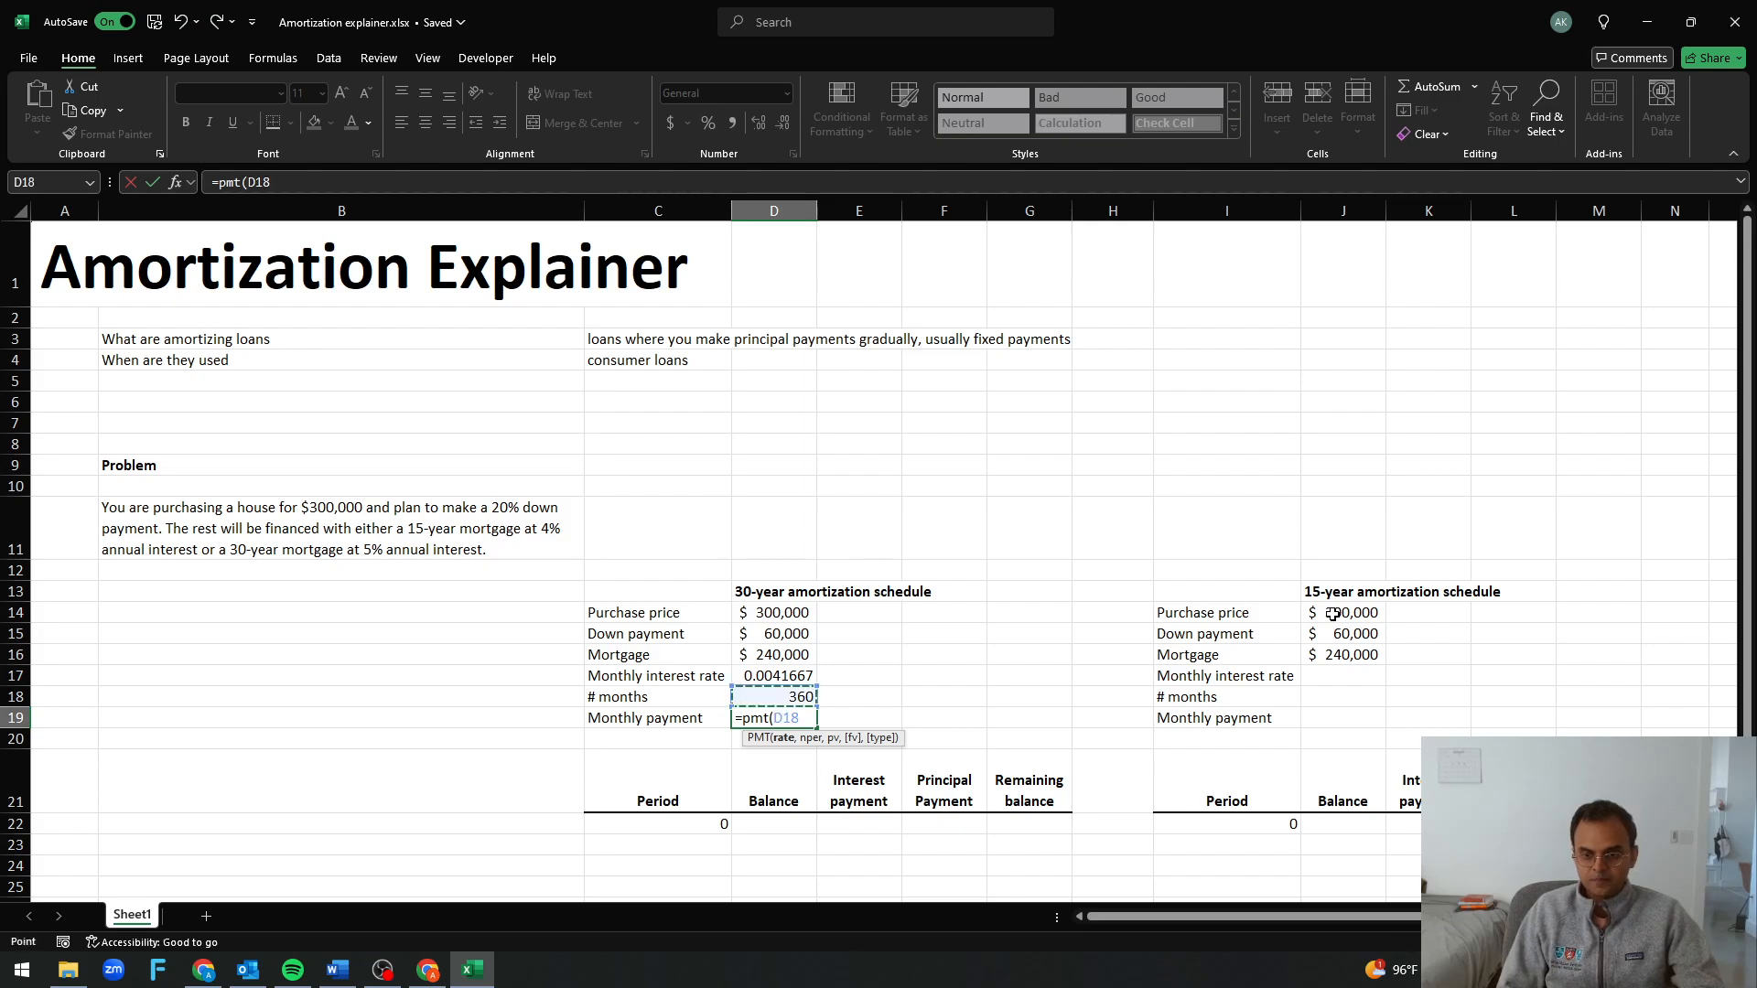
pyautogui.write(',')
pyautogui.press('Up')
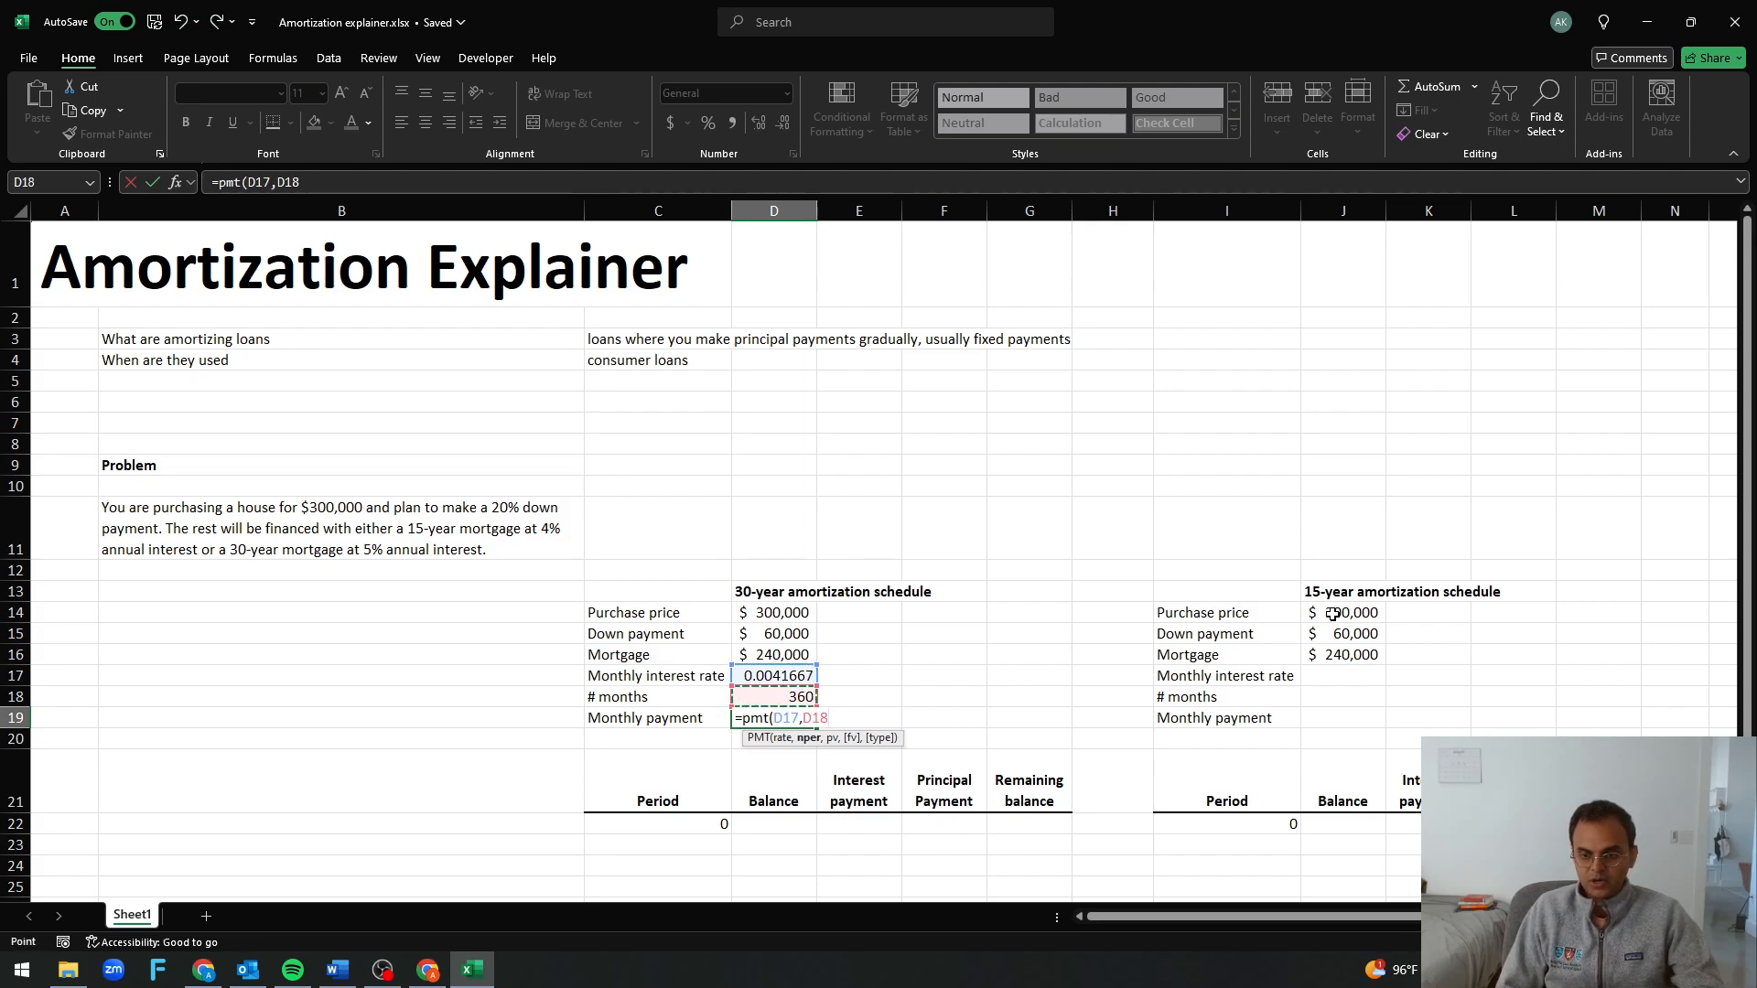
pyautogui.write(',-')
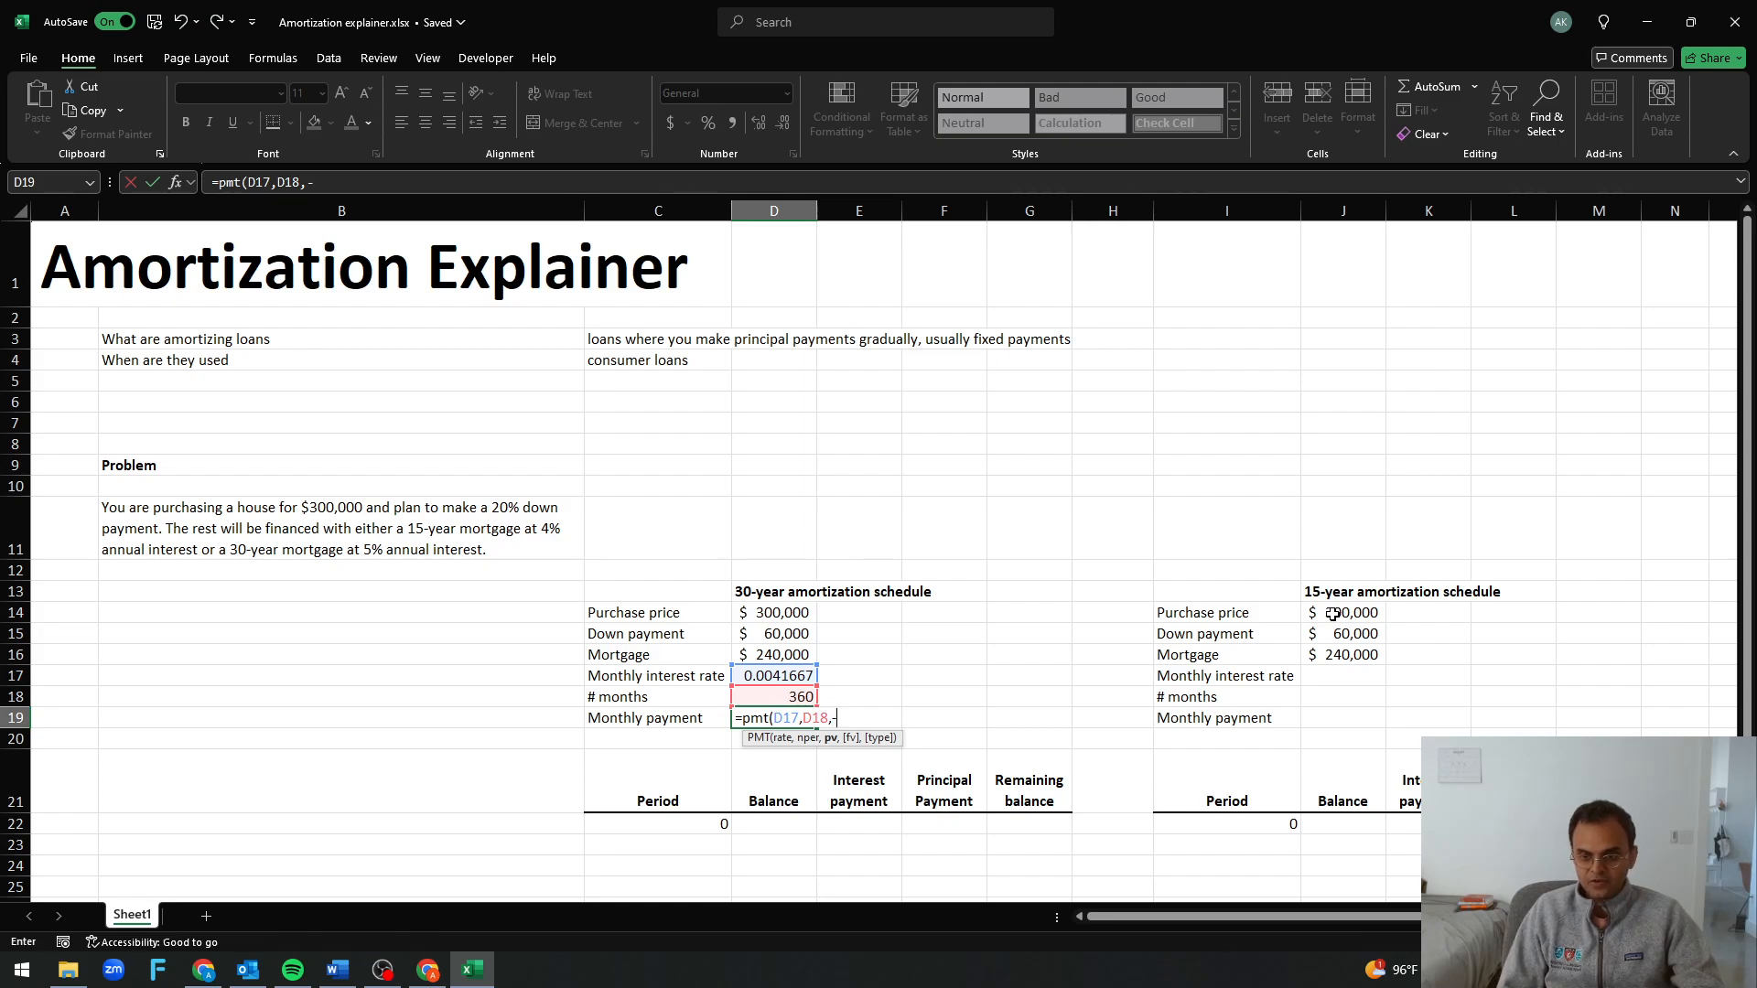
pyautogui.press('Up')
pyautogui.press('Up')
pyautogui.press('Up')
pyautogui.write(',')
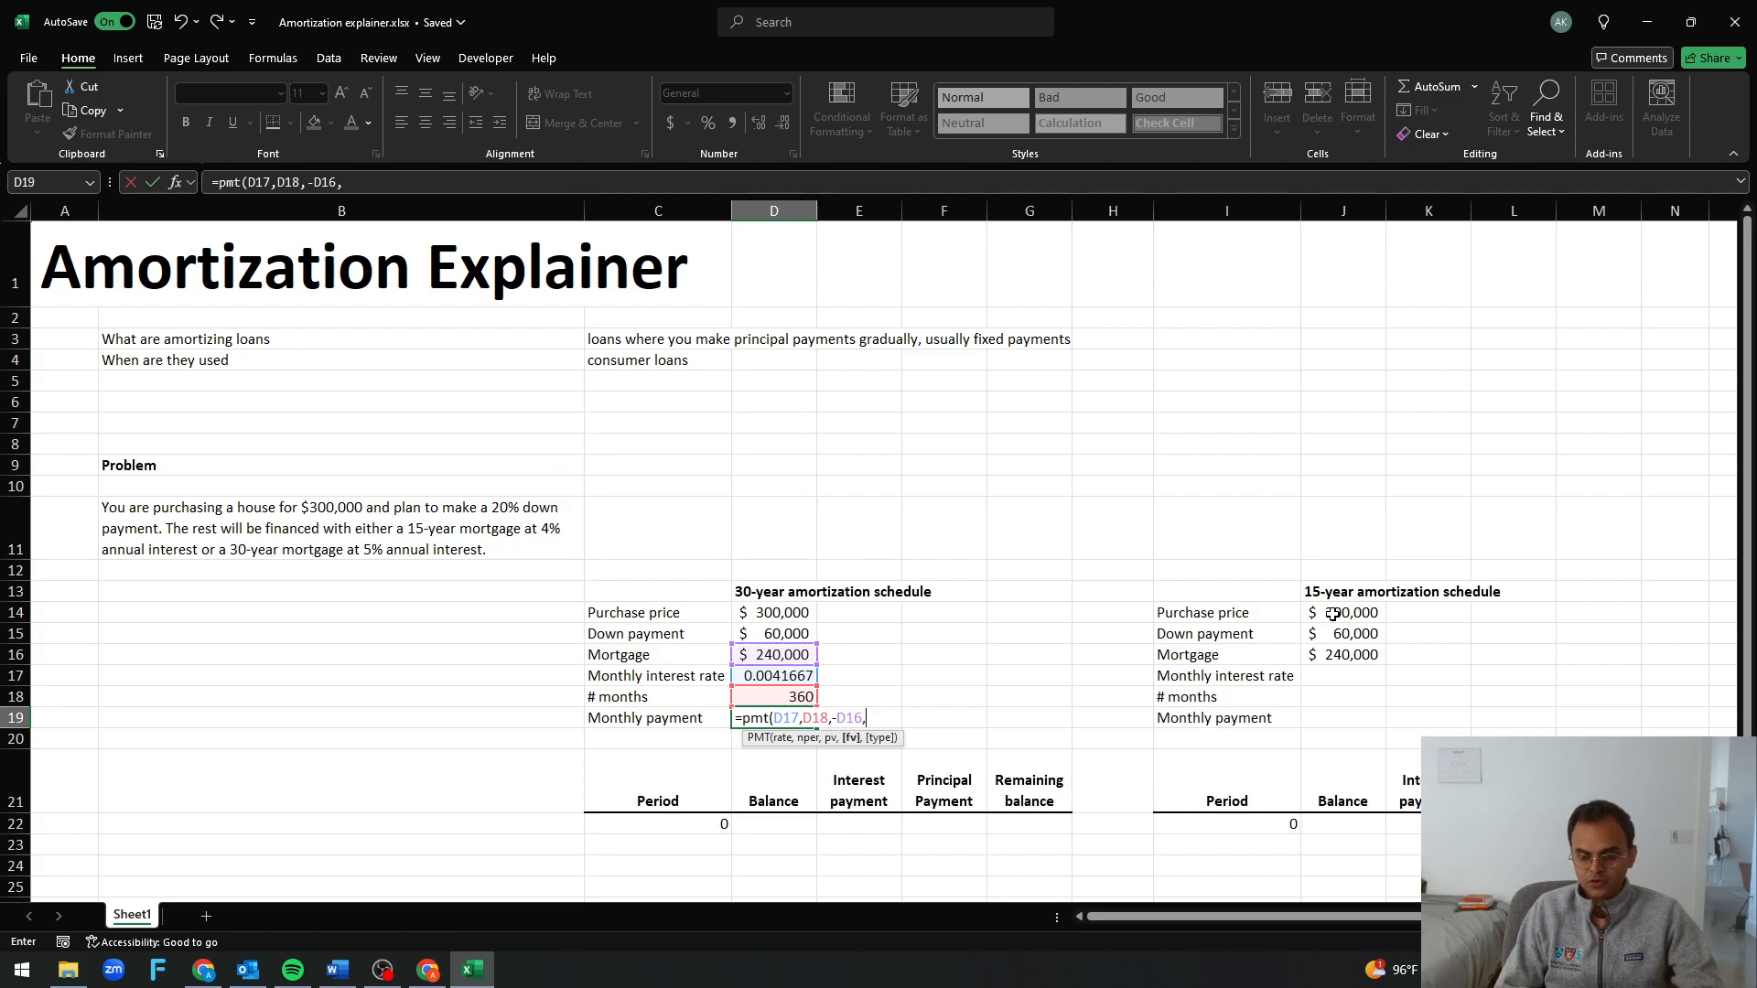
pyautogui.write('0)')
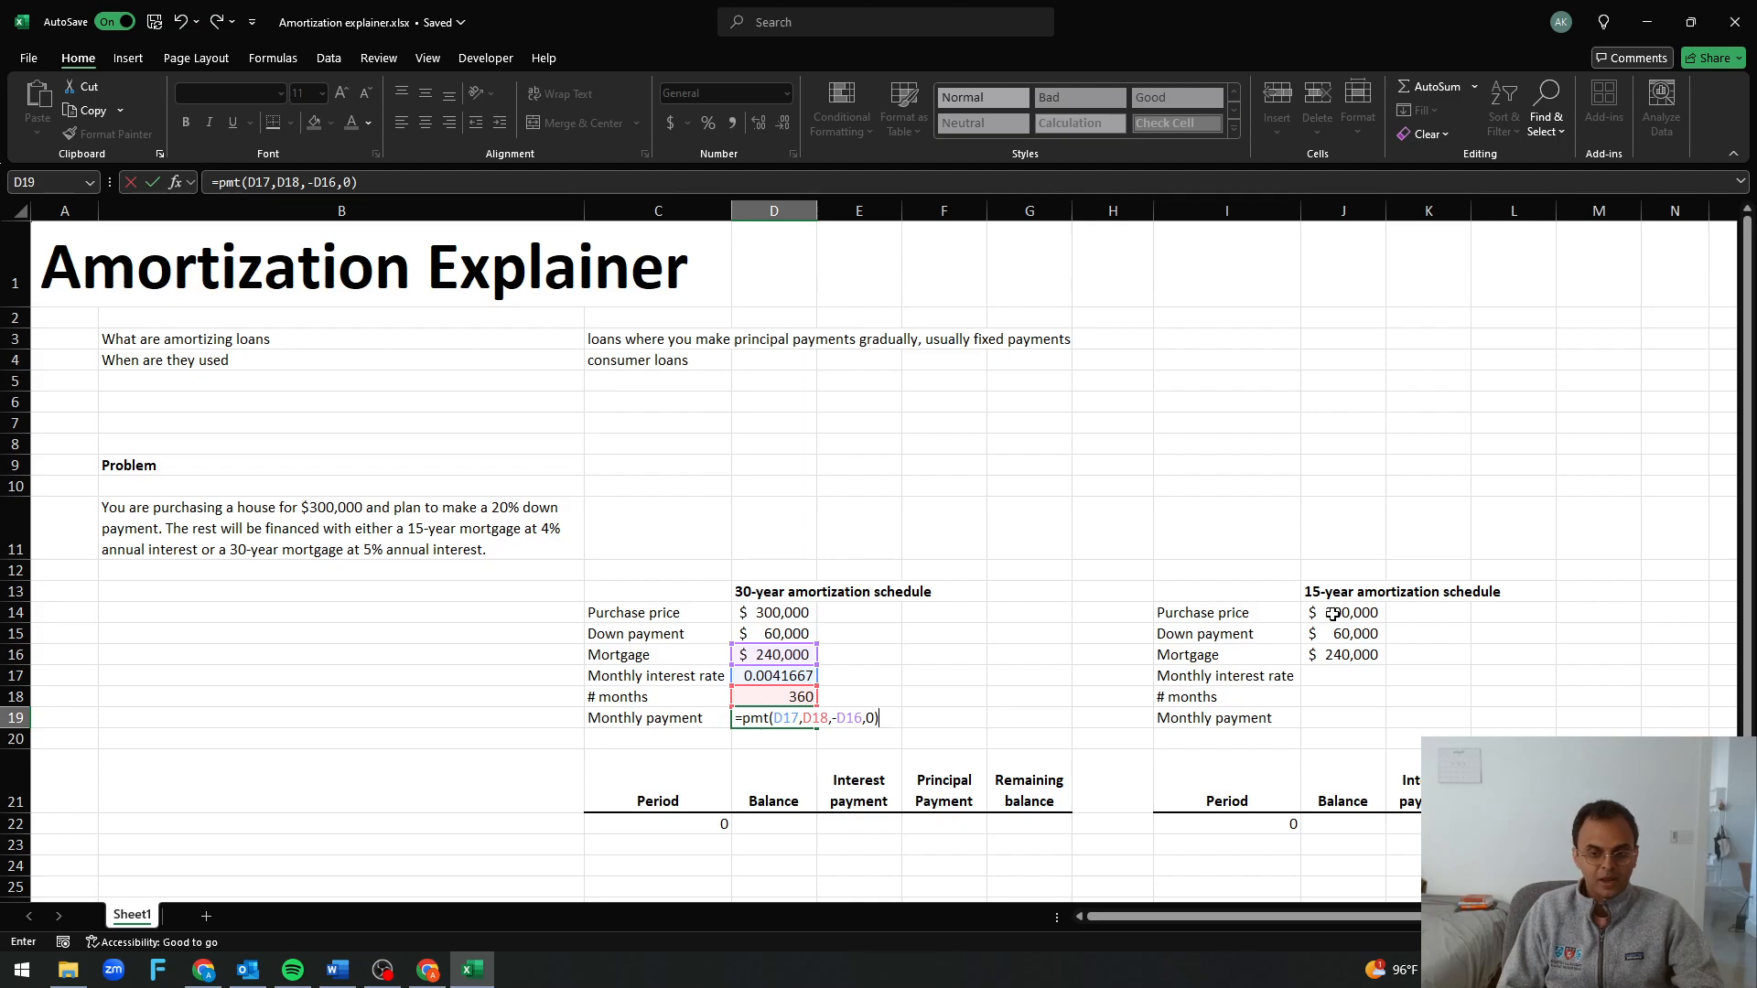
pyautogui.press('Return')
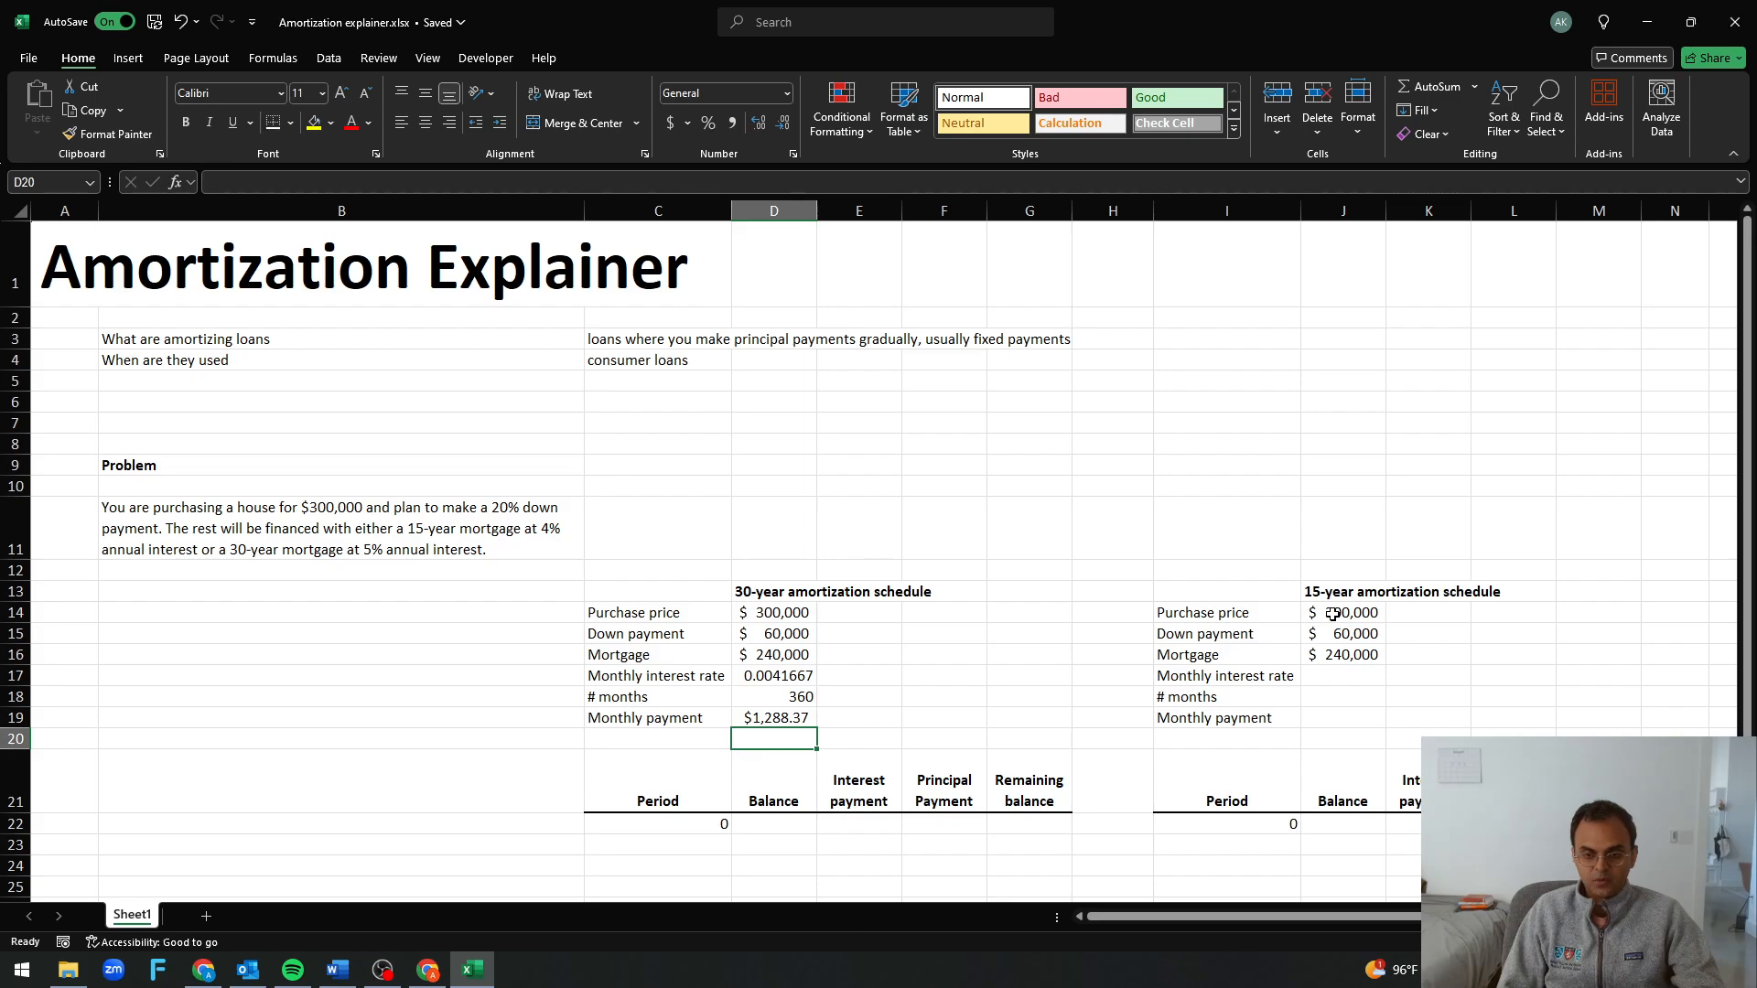
# Copy the monthly interest rate and number of months formulas from D17:D18 into J17:J18 of the 15-year schedule
pyautogui.press('Up')
pyautogui.press('Up')
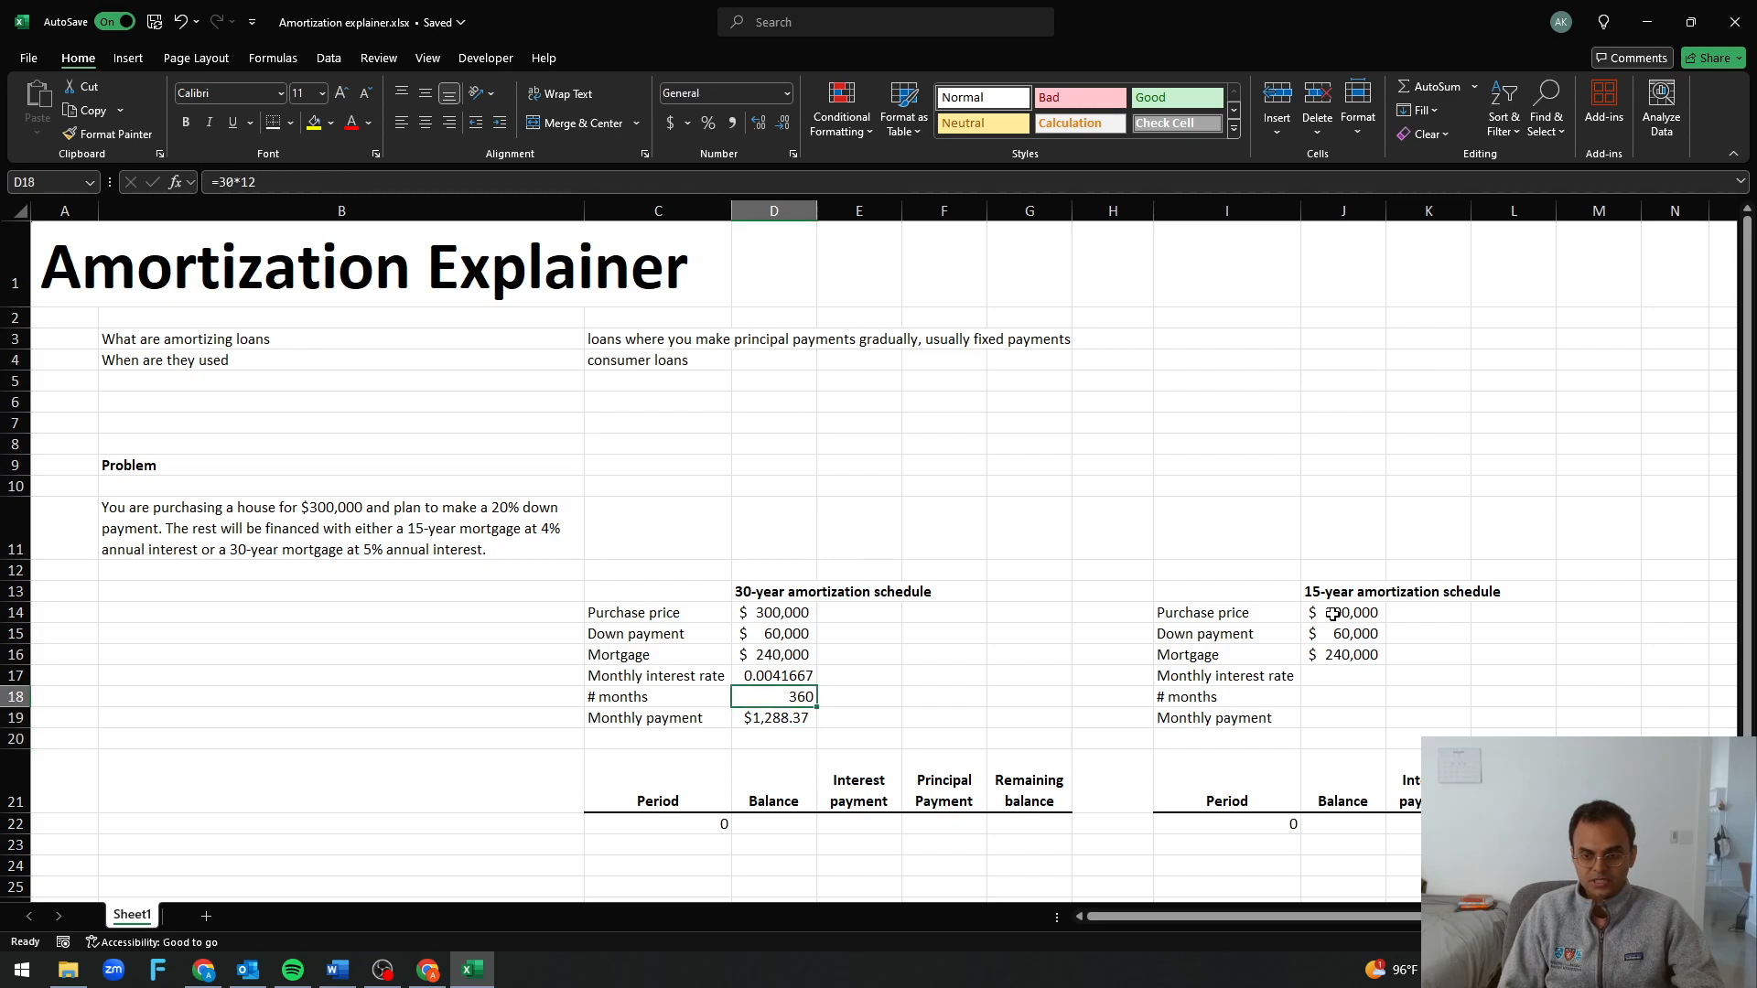
pyautogui.hotkey('shift', 'Up')
pyautogui.hotkey('ctrl', 'c')
pyautogui.press('Right')
pyautogui.press('Right')
pyautogui.press('Right')
pyautogui.press('Right')
pyautogui.press('Right')
pyautogui.press('Right')
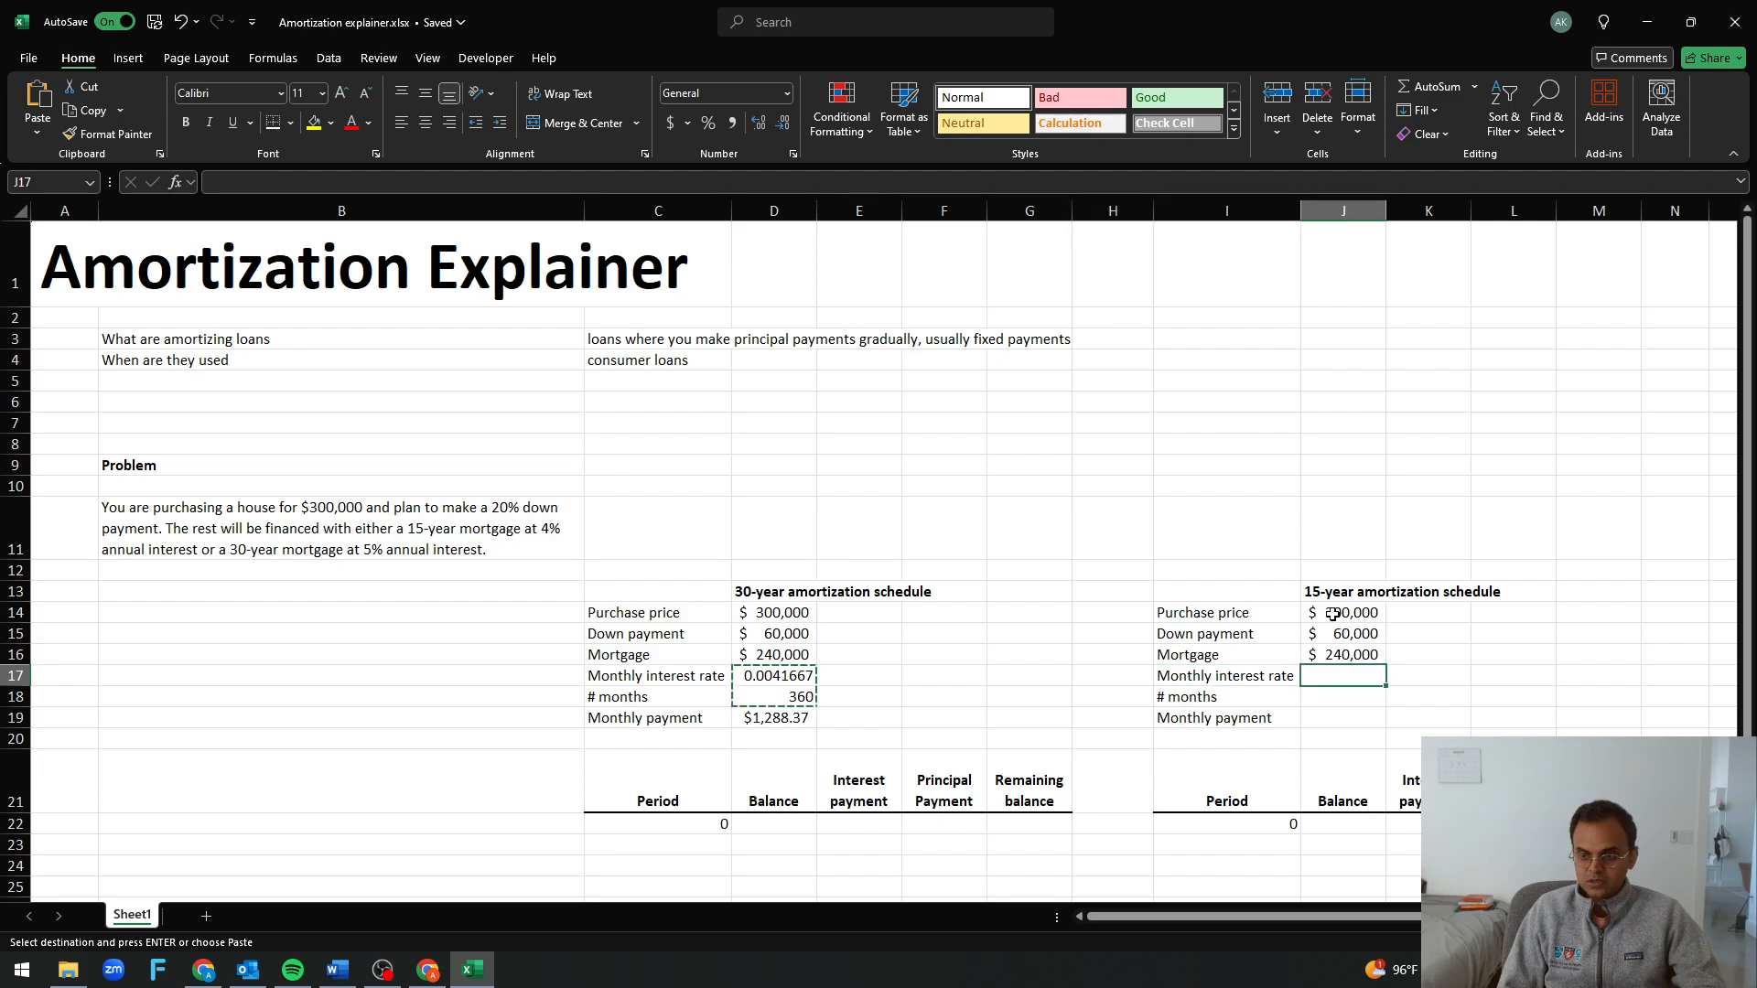
pyautogui.hotkey('ctrl', 'v')
pyautogui.press('Escape')
# Change the 15-year monthly interest rate formula in J17 to =4%/12
pyautogui.hotkey('shift', 'Up')
pyautogui.press('F2')
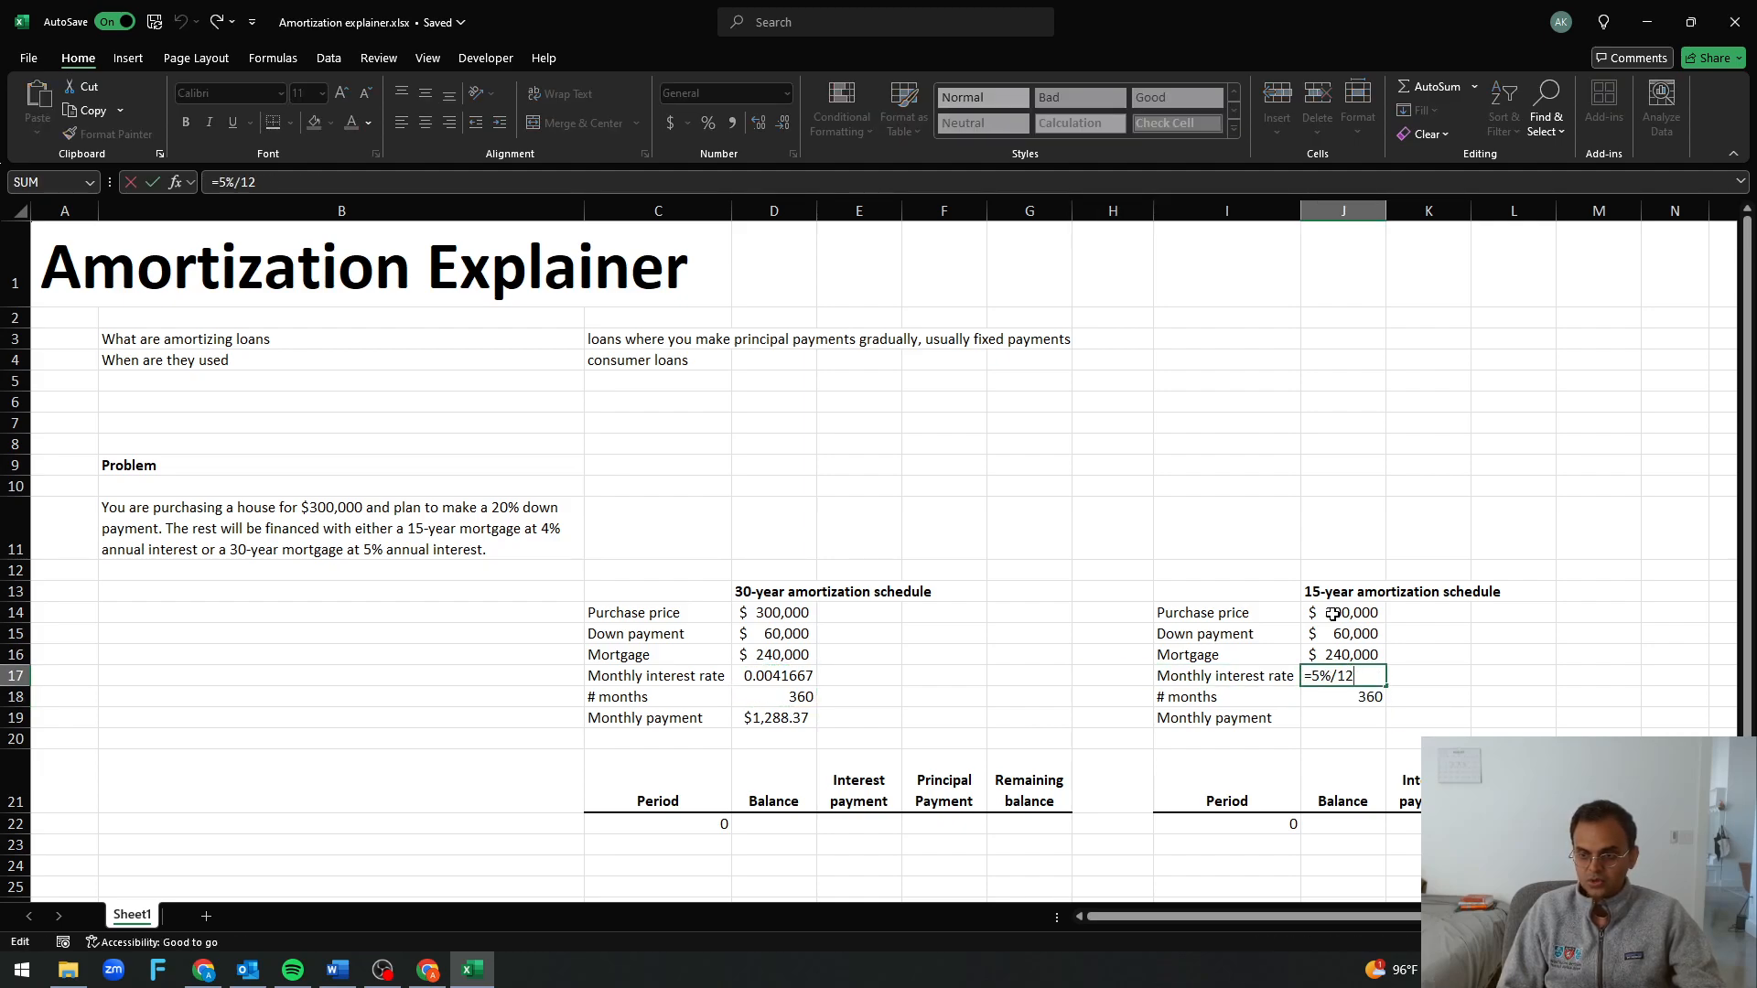
pyautogui.press('Left')
pyautogui.press('Left')
pyautogui.press('Delete')
pyautogui.write('4')
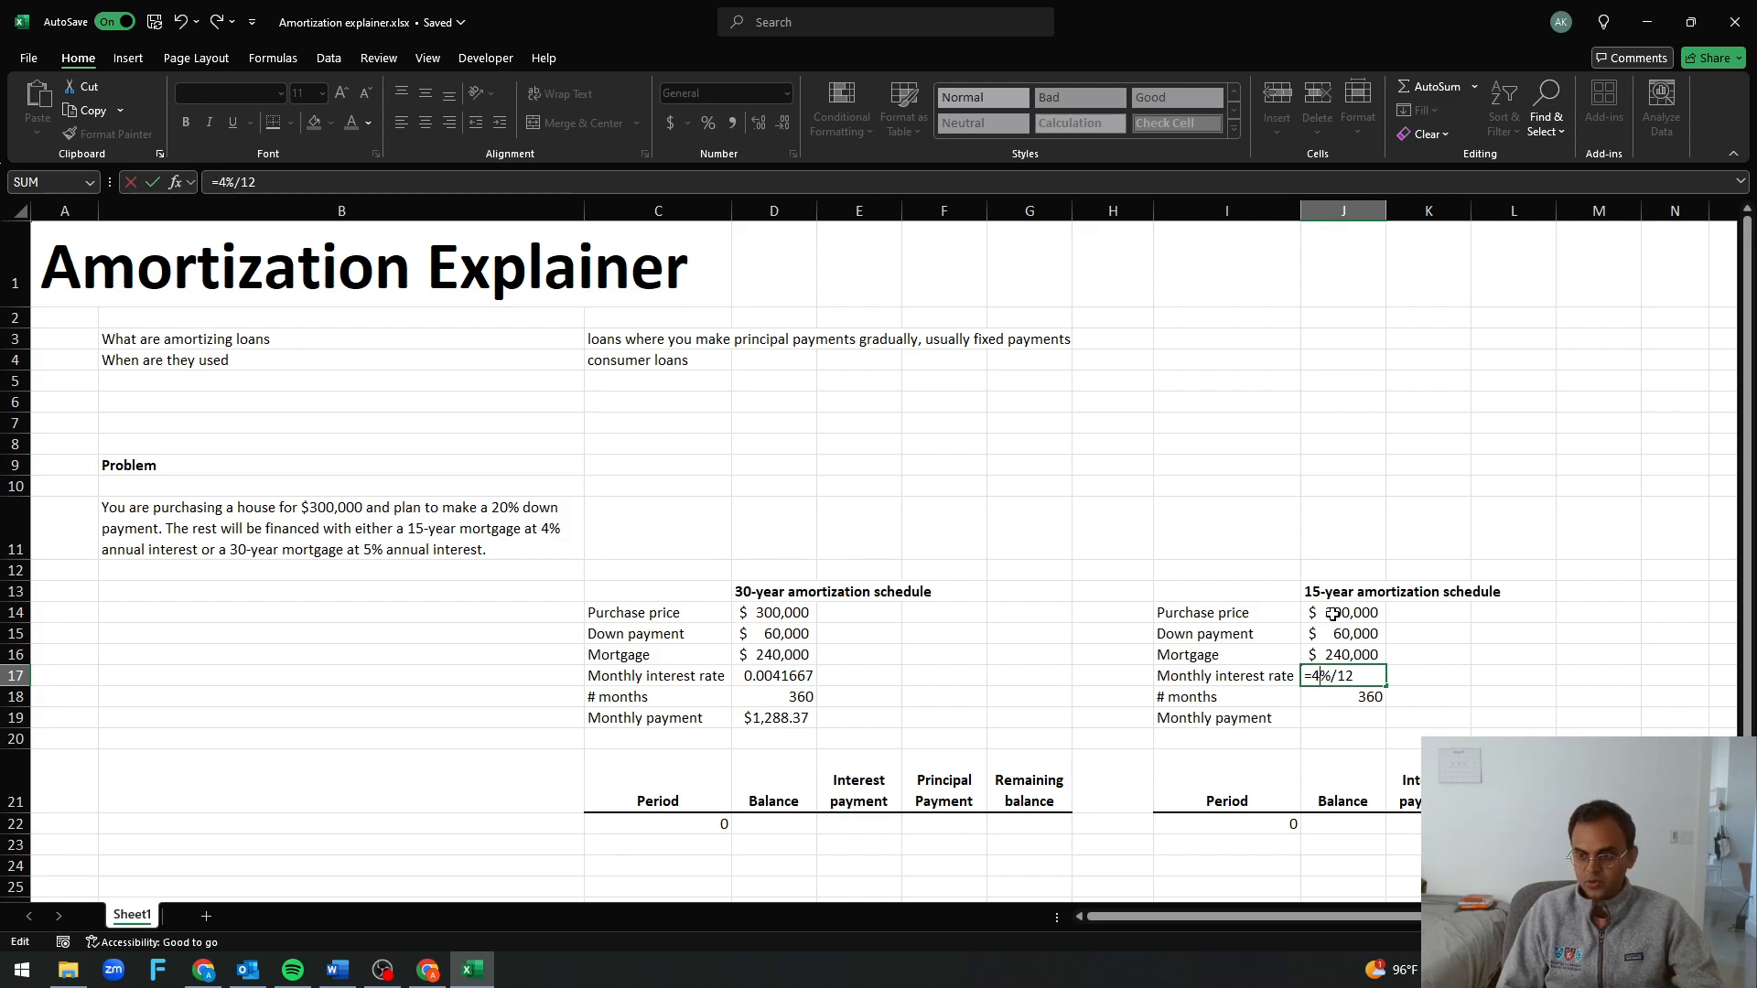
pyautogui.press('Return')
# Change the 15-year number of months formula in J18 to =15*12
pyautogui.press('F2')
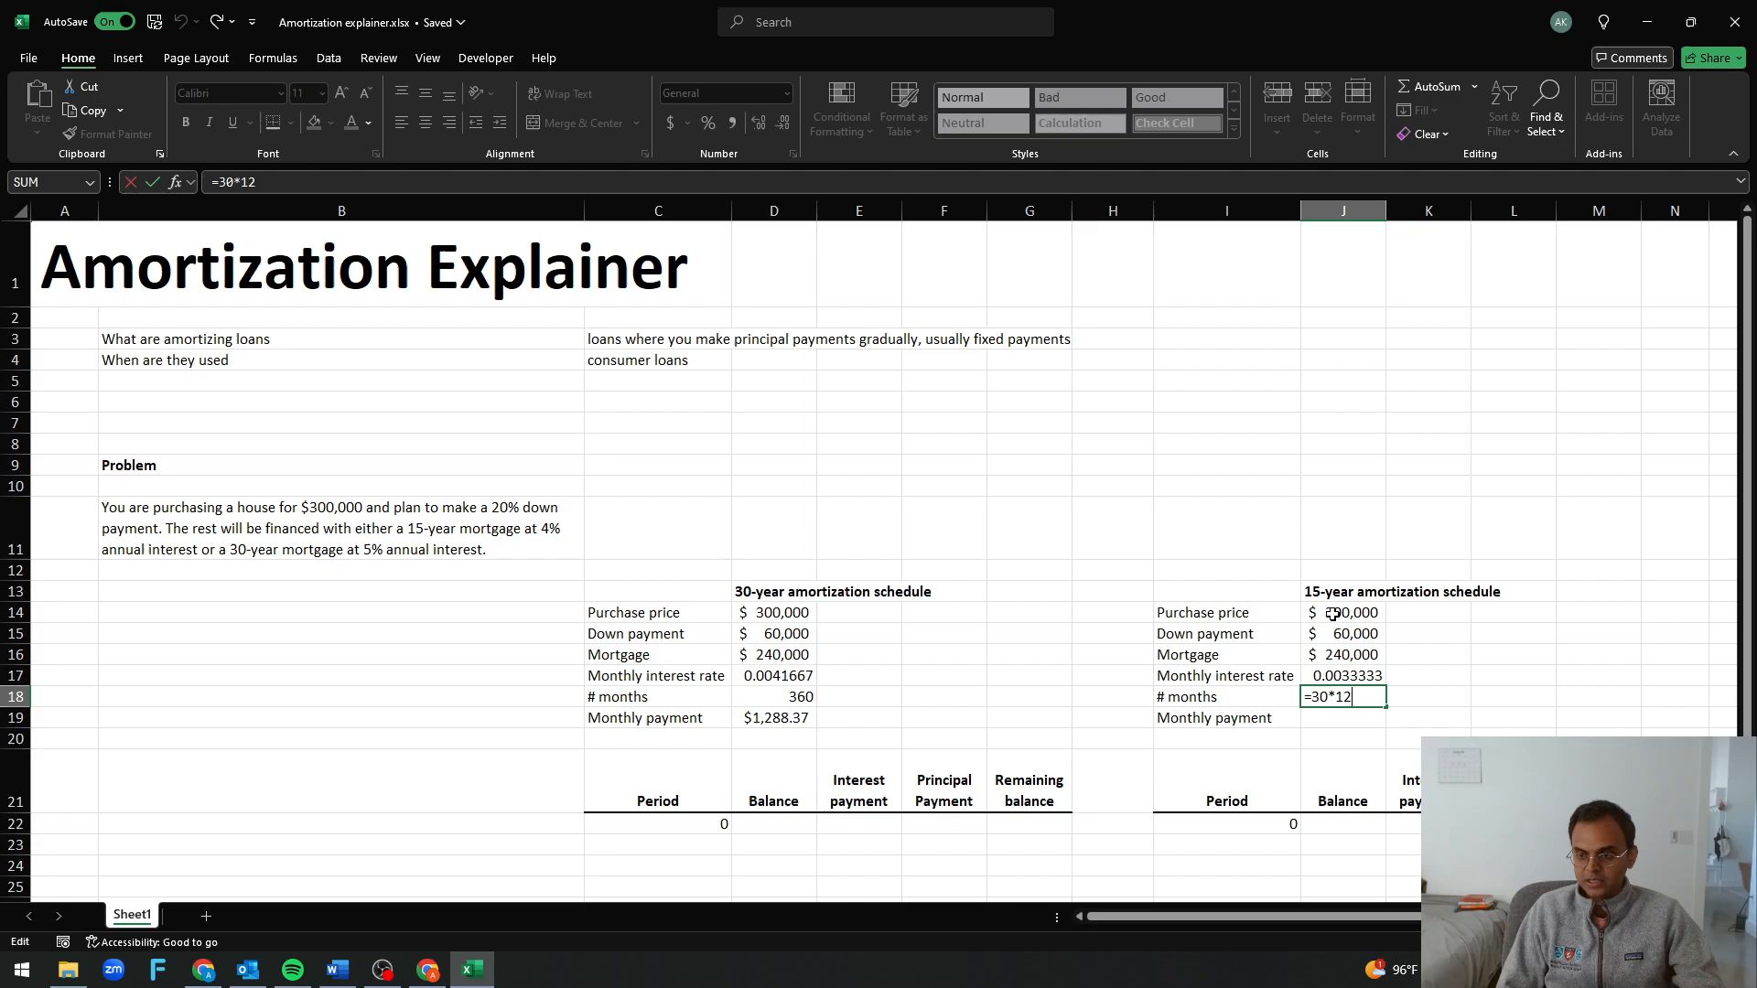
pyautogui.press('Left')
pyautogui.press('Left')
pyautogui.press('Left')
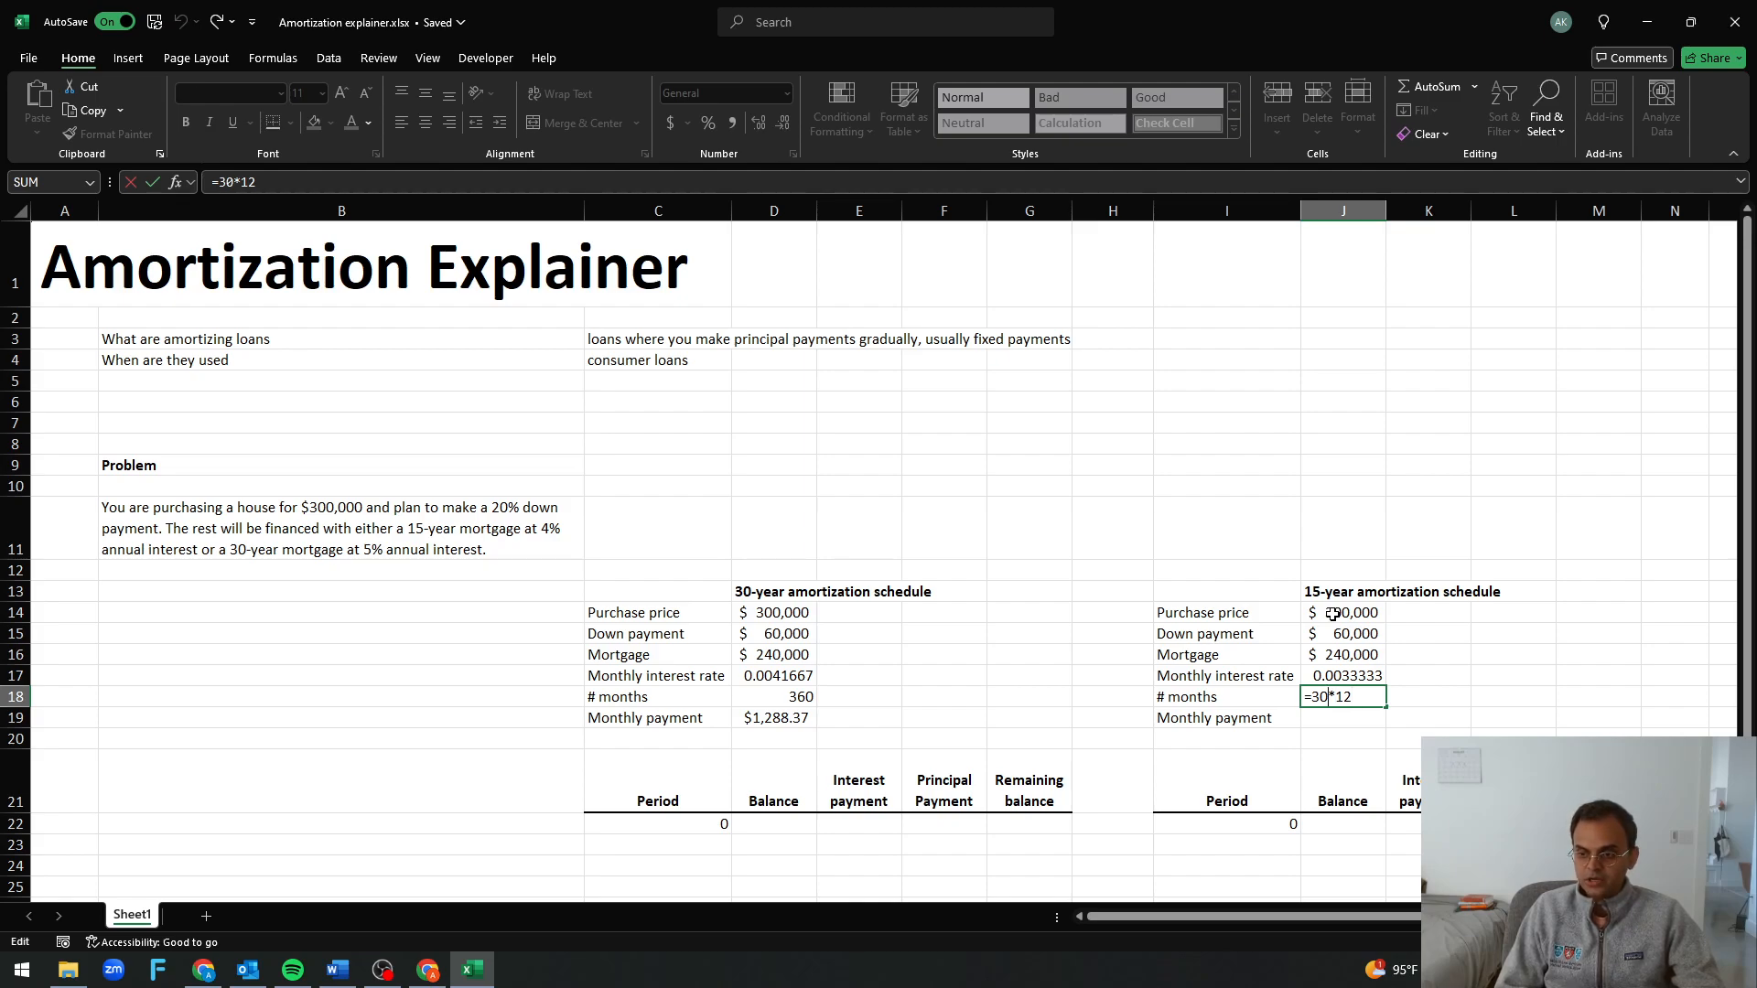
pyautogui.press('BackSpace')
pyautogui.press('BackSpace')
pyautogui.write('15')
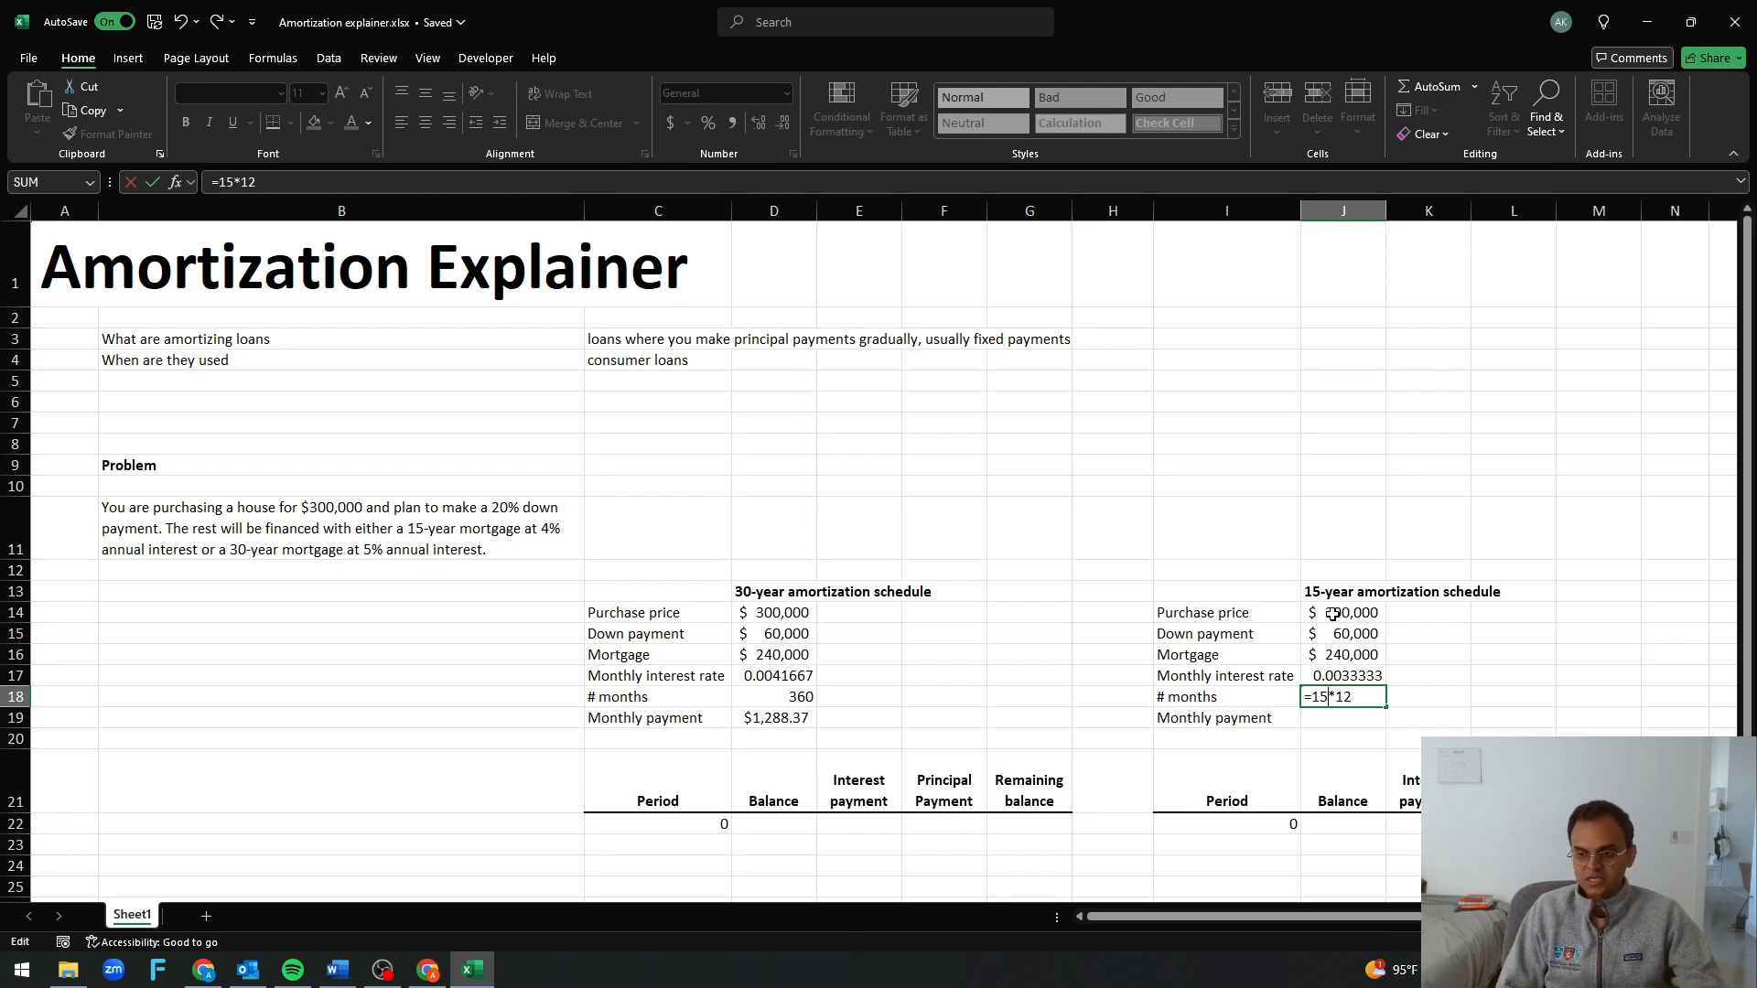
pyautogui.press('Return')
# Copy the monthly payment formula from D19 into J19 of the 15-year schedule
pyautogui.hotkey('ctrl', 'Left')
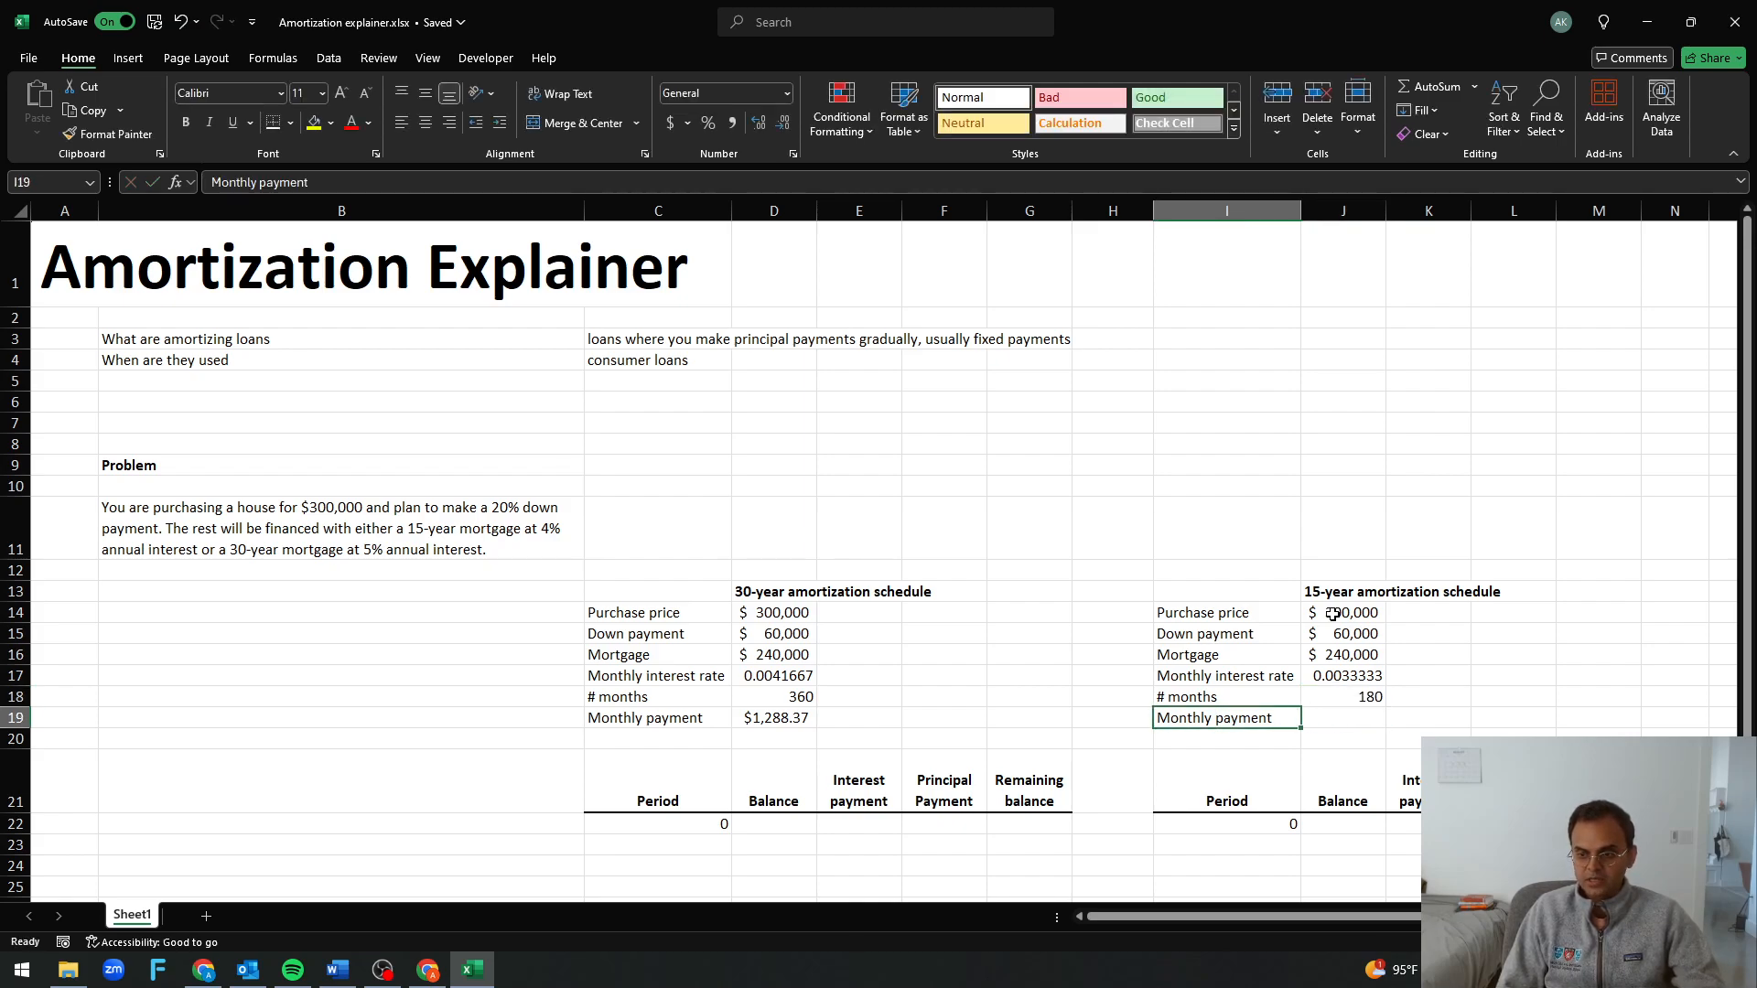
pyautogui.hotkey('ctrl', 'Left')
pyautogui.hotkey('ctrl', 'c')
pyautogui.press('Right')
pyautogui.press('Right')
pyautogui.press('Right')
pyautogui.press('Right')
pyautogui.press('Right')
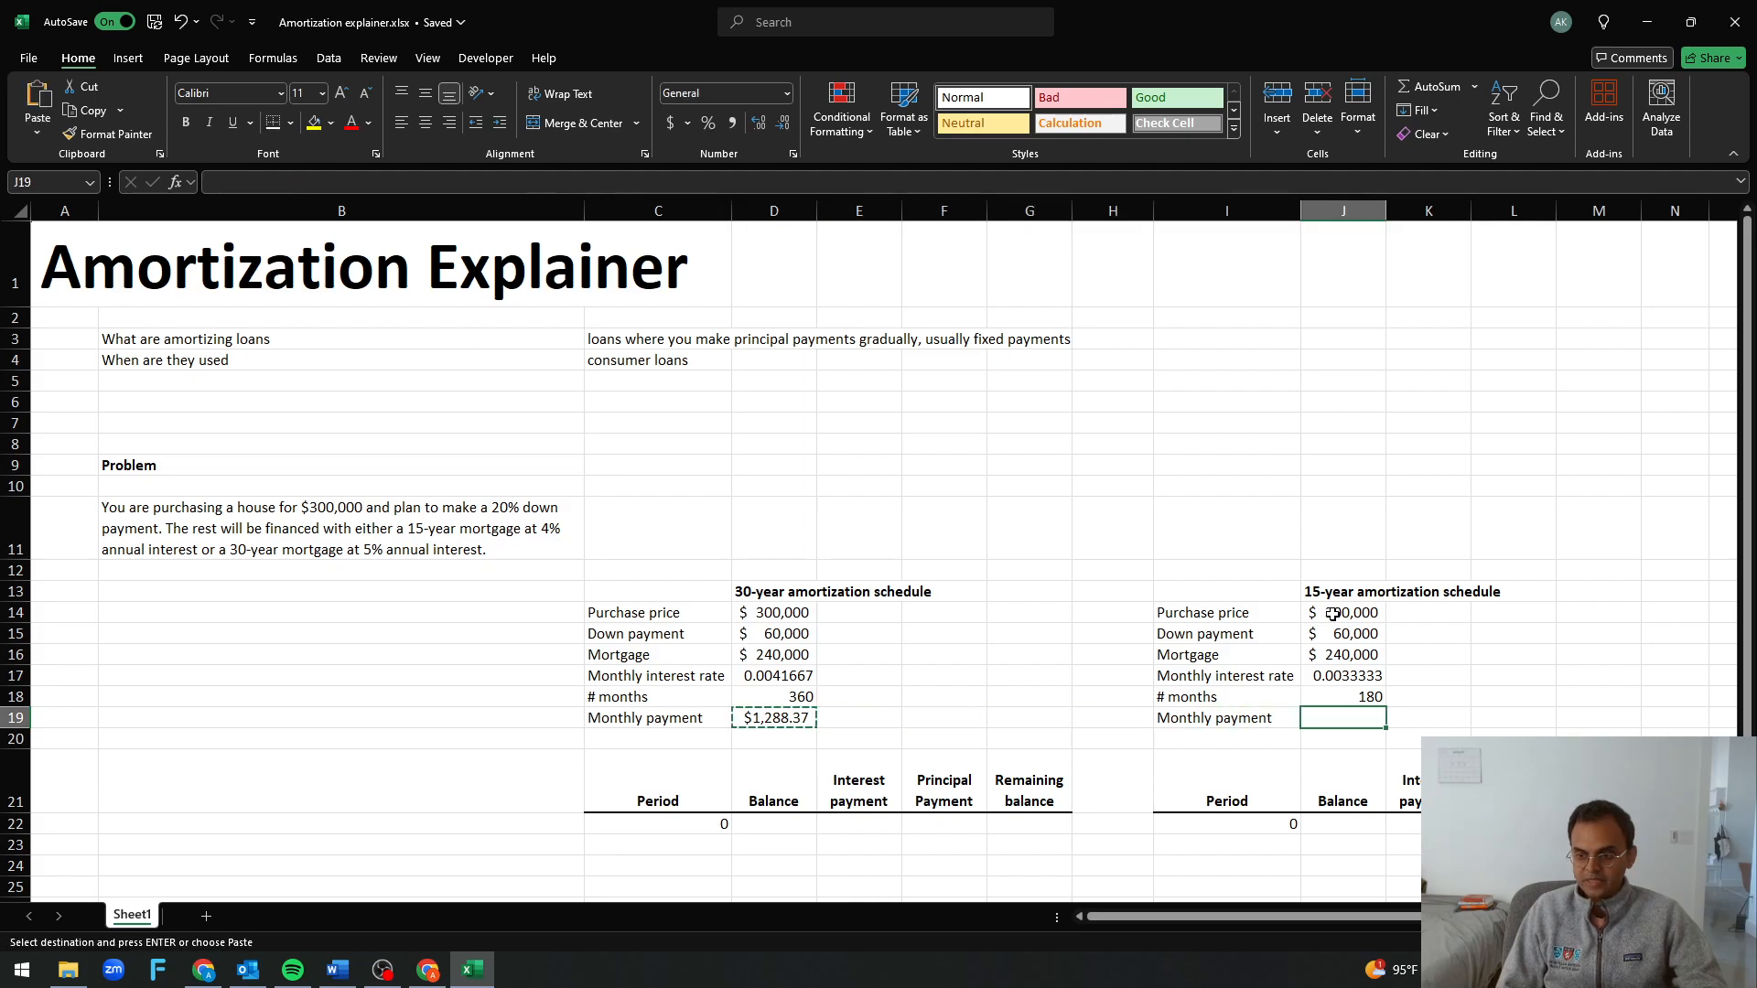
pyautogui.hotkey('ctrl', 'v')
pyautogui.press('Escape')
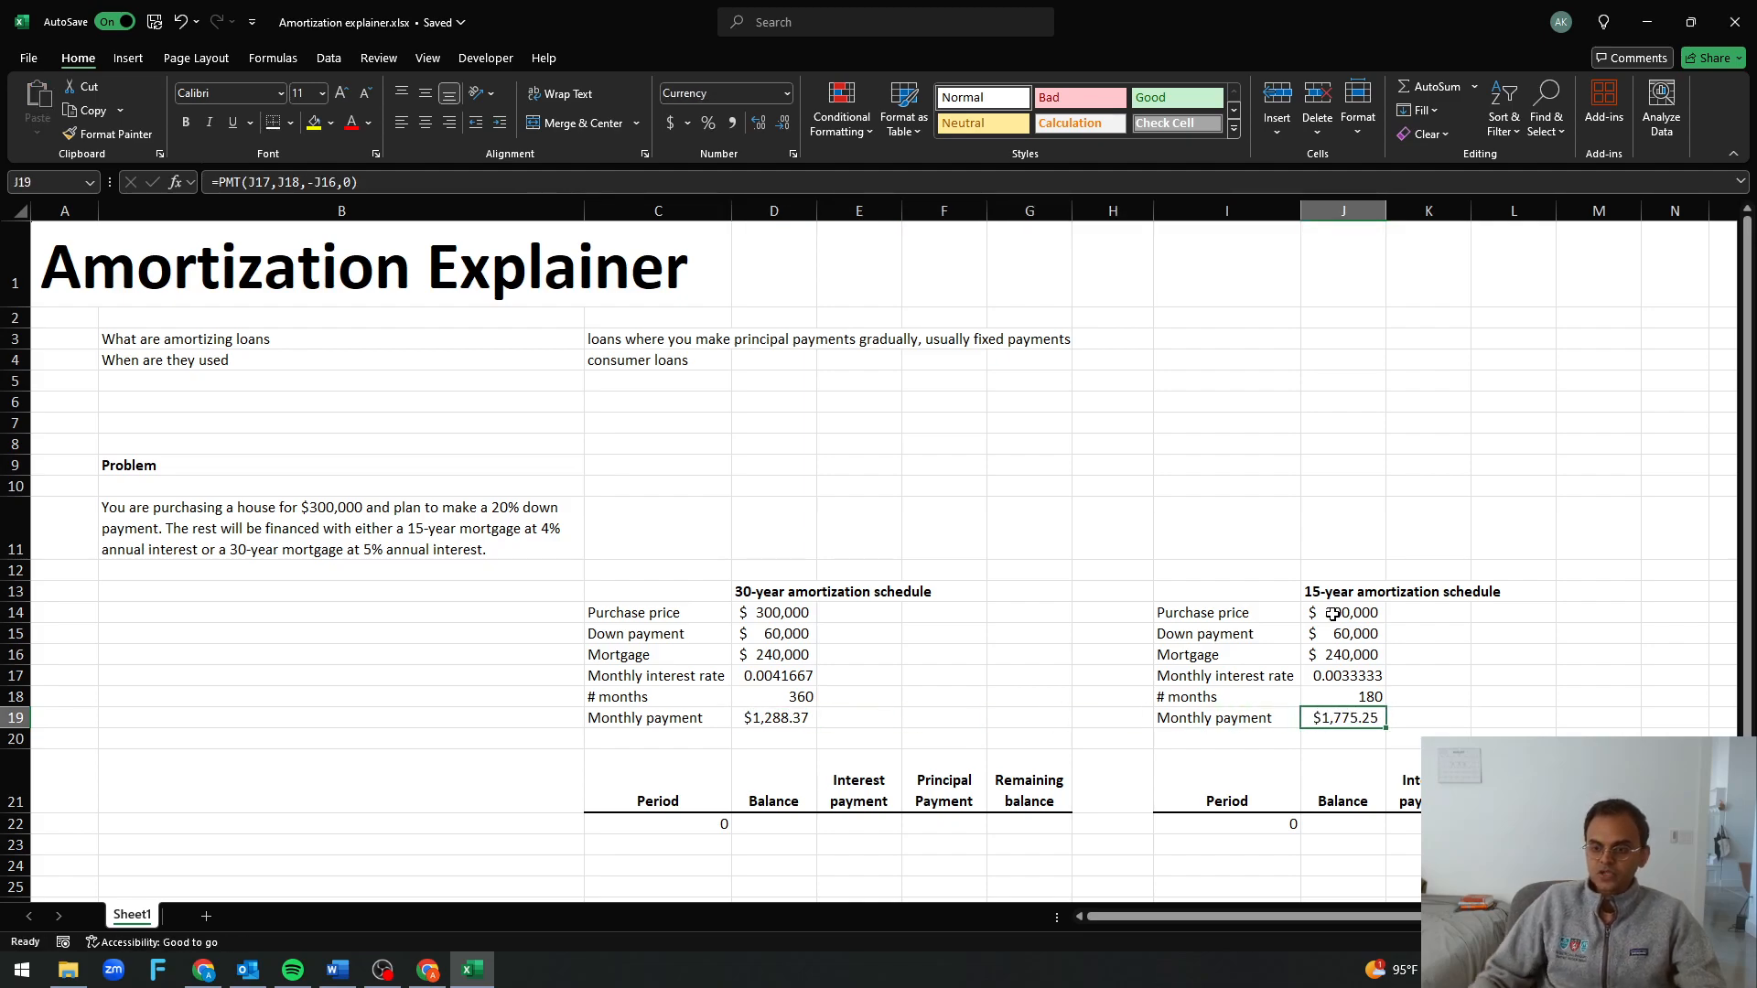
# Compare the monthly payments and monthly interest rates of the 30-year and 15-year schedules
pyautogui.keyDown('ctrl'); pyautogui.click(776, 717); pyautogui.keyUp('ctrl')
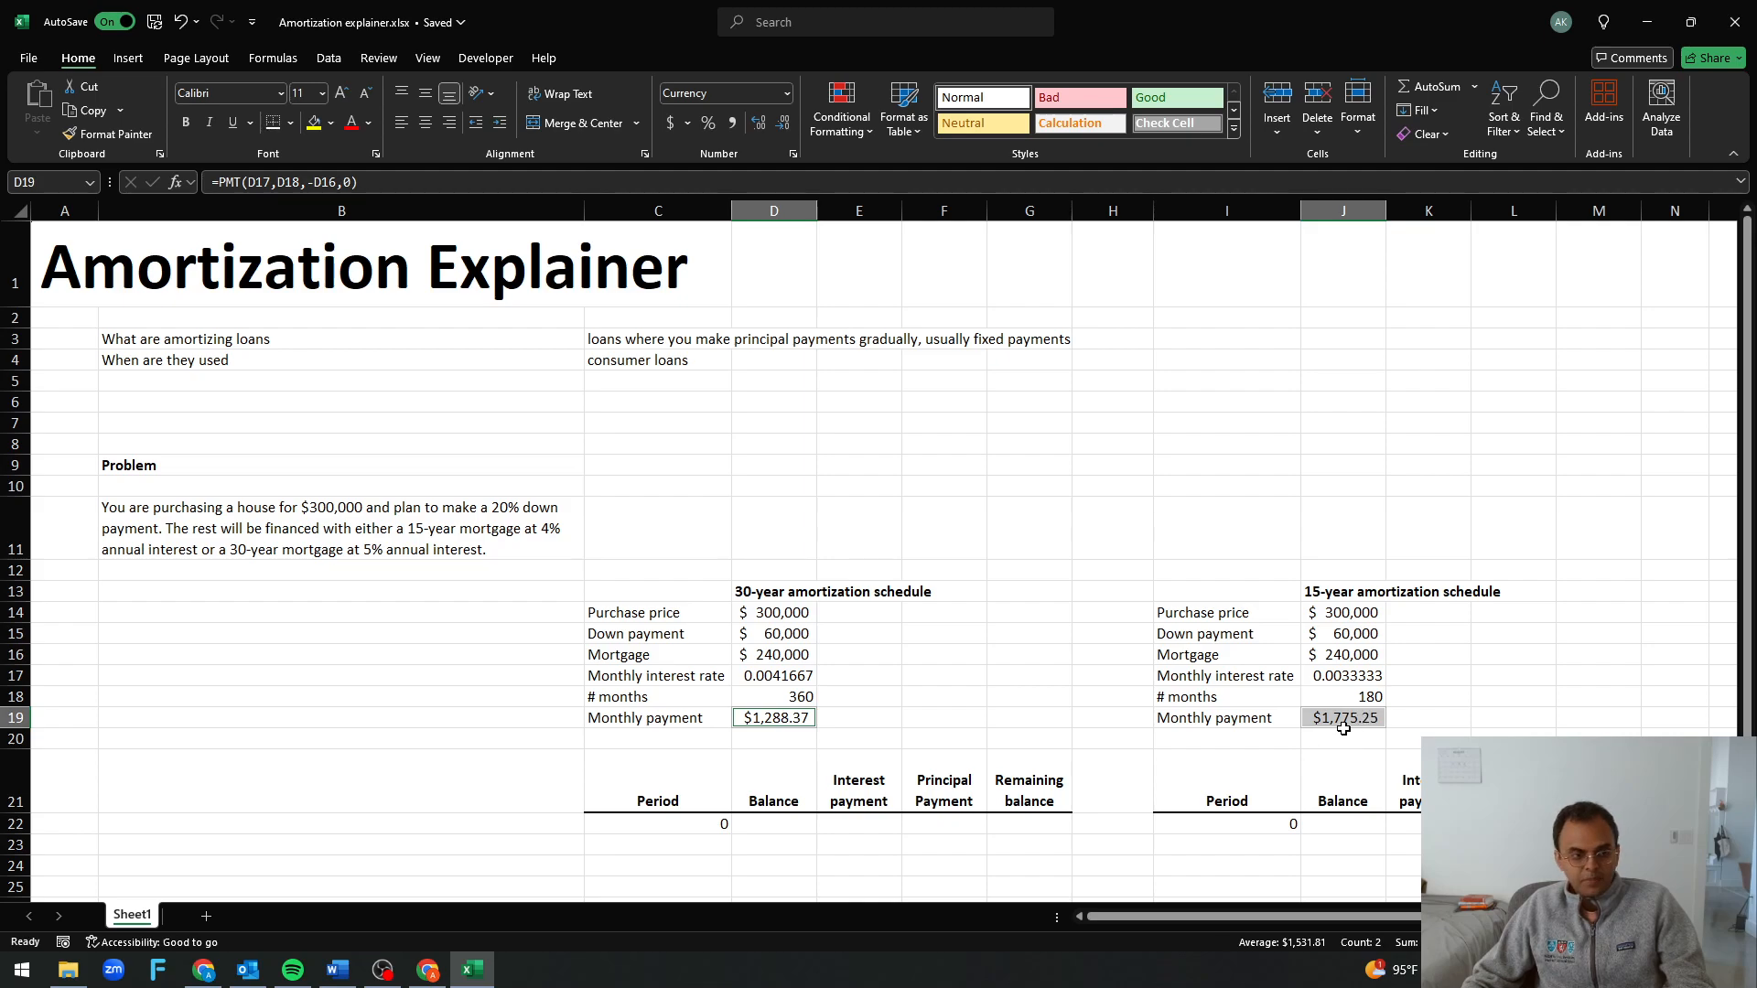
pyautogui.scroll(1, 1343, 728)
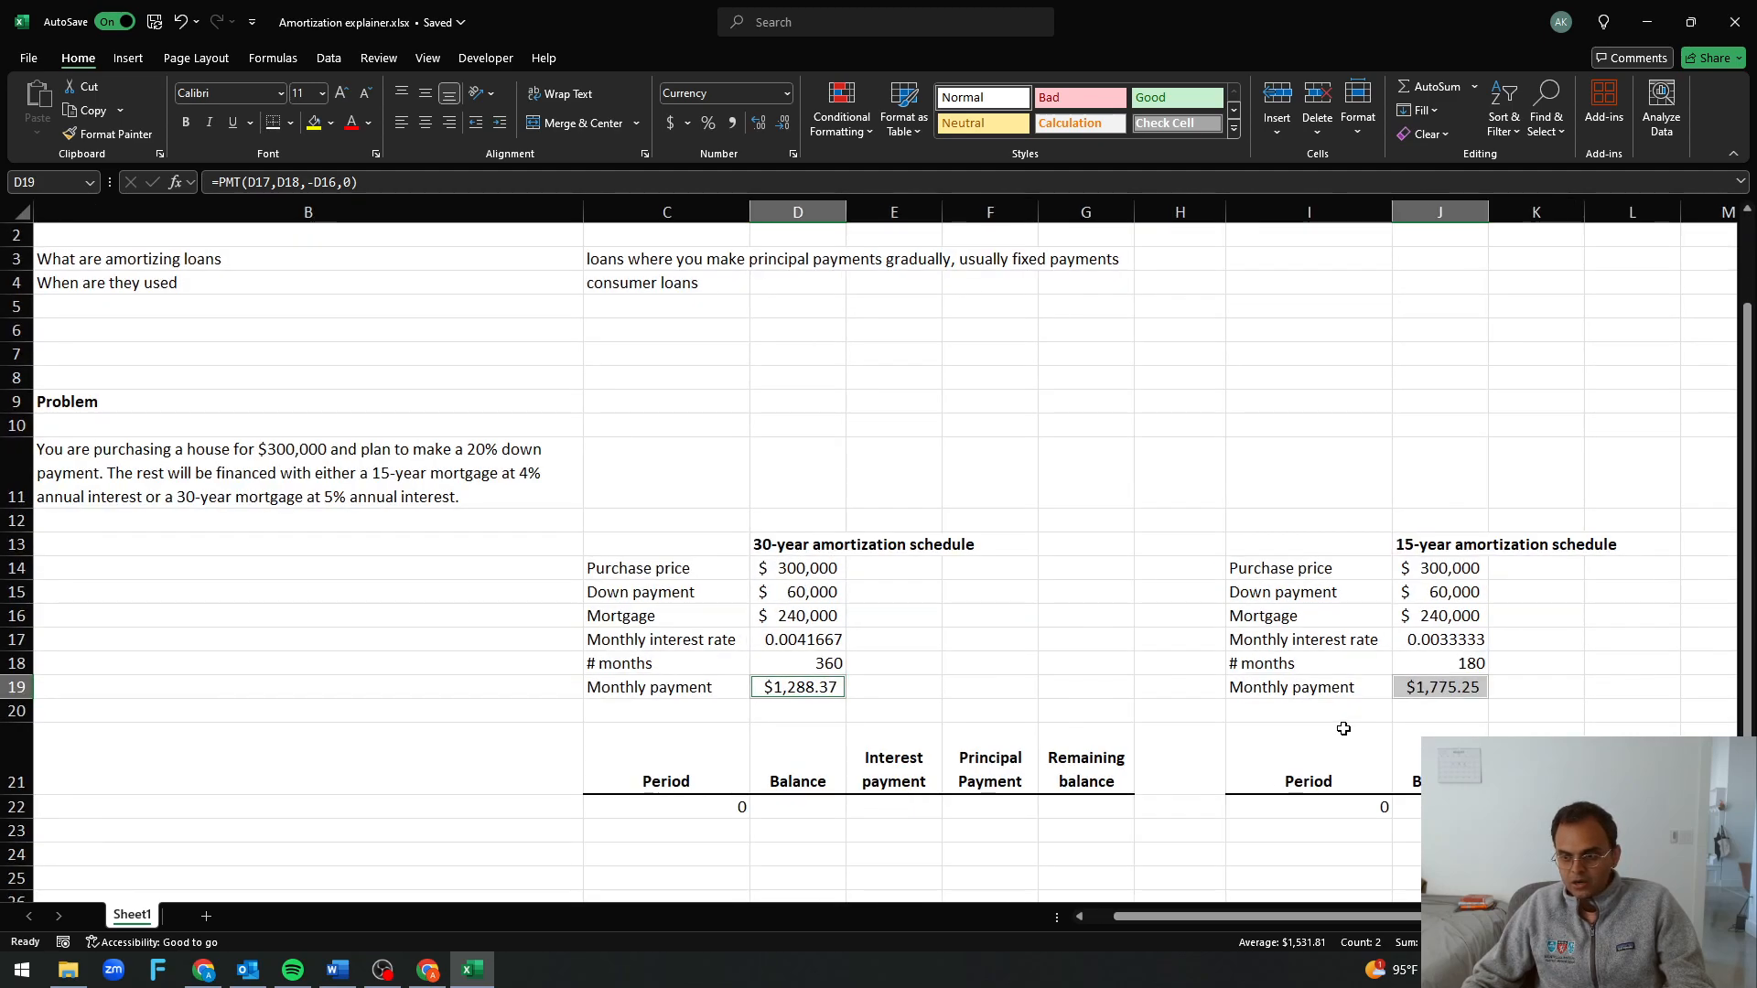
pyautogui.moveTo(1342, 916); pyautogui.dragTo(1424, 921)
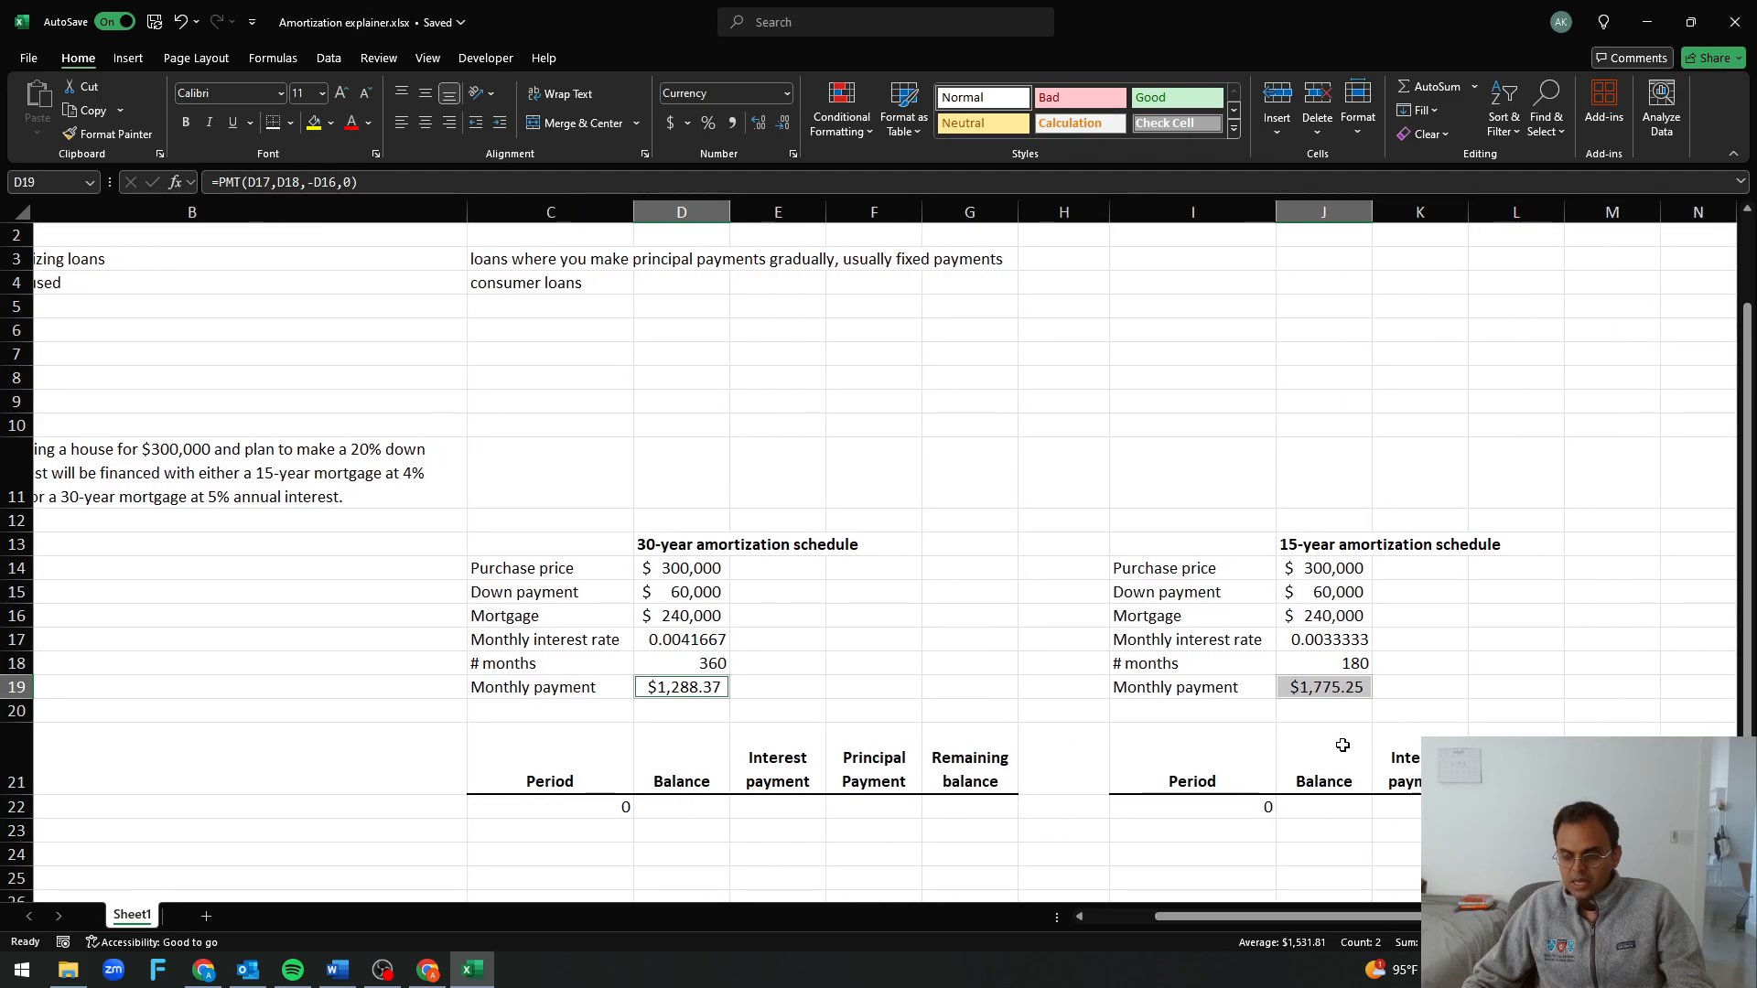
pyautogui.click(1332, 697)
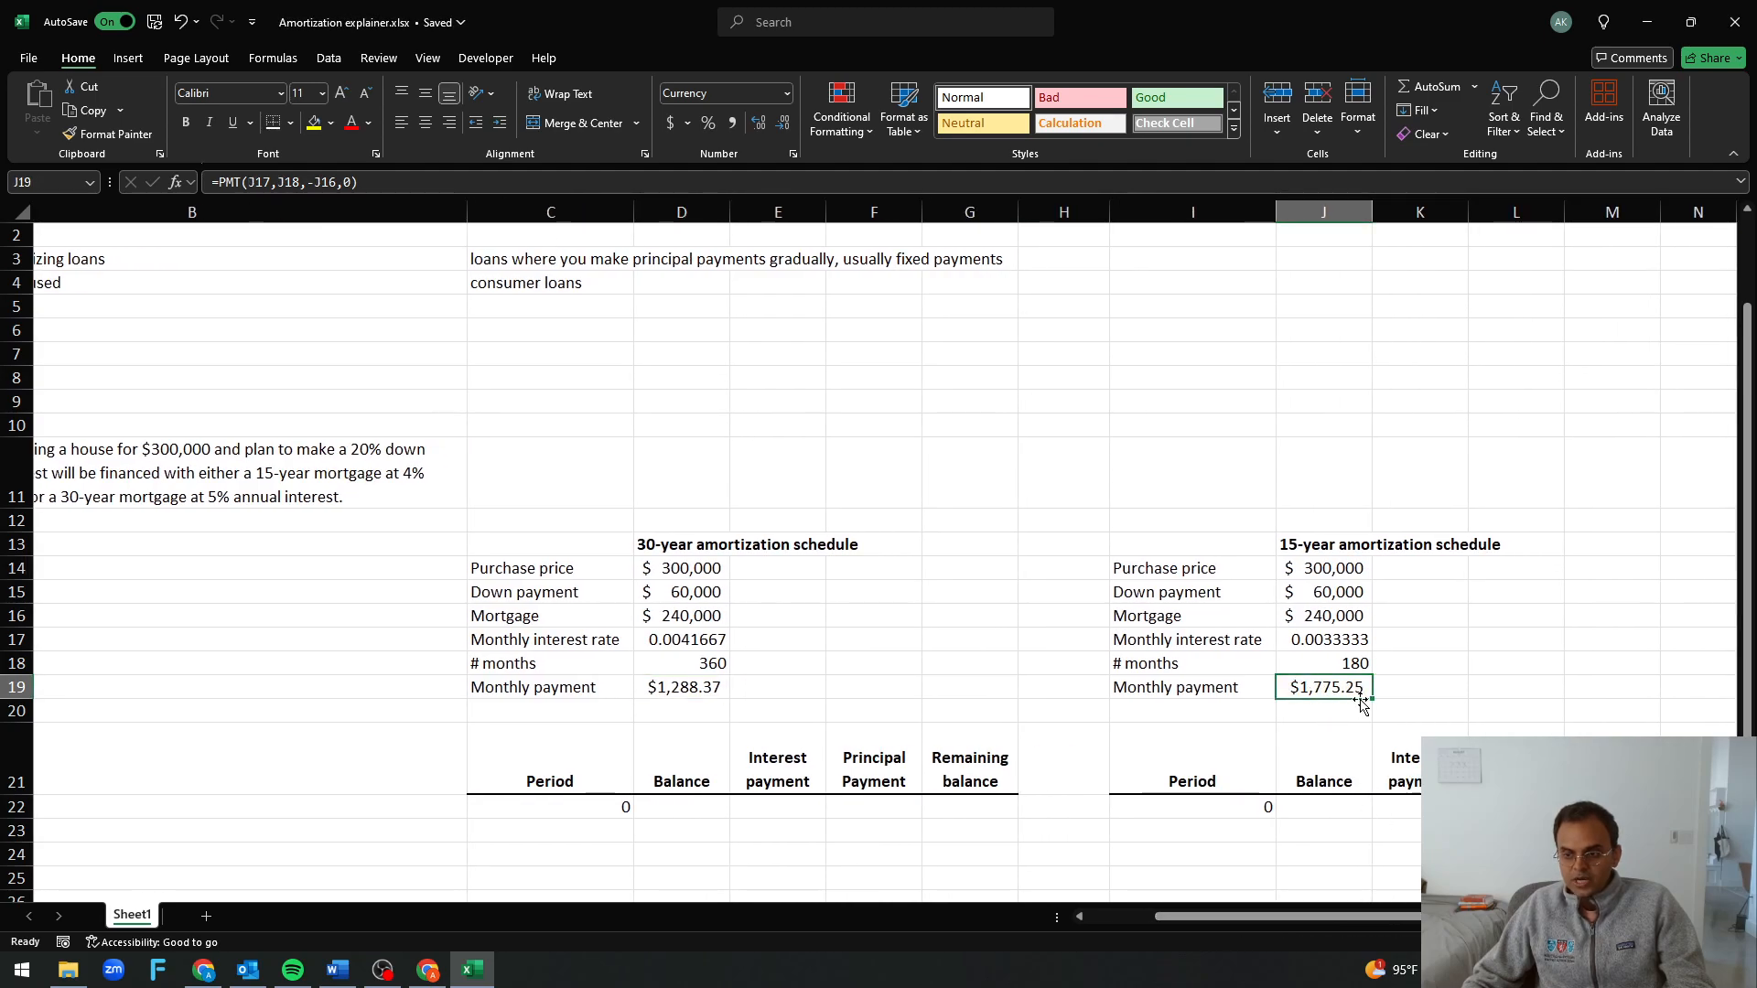
pyautogui.click(1328, 635)
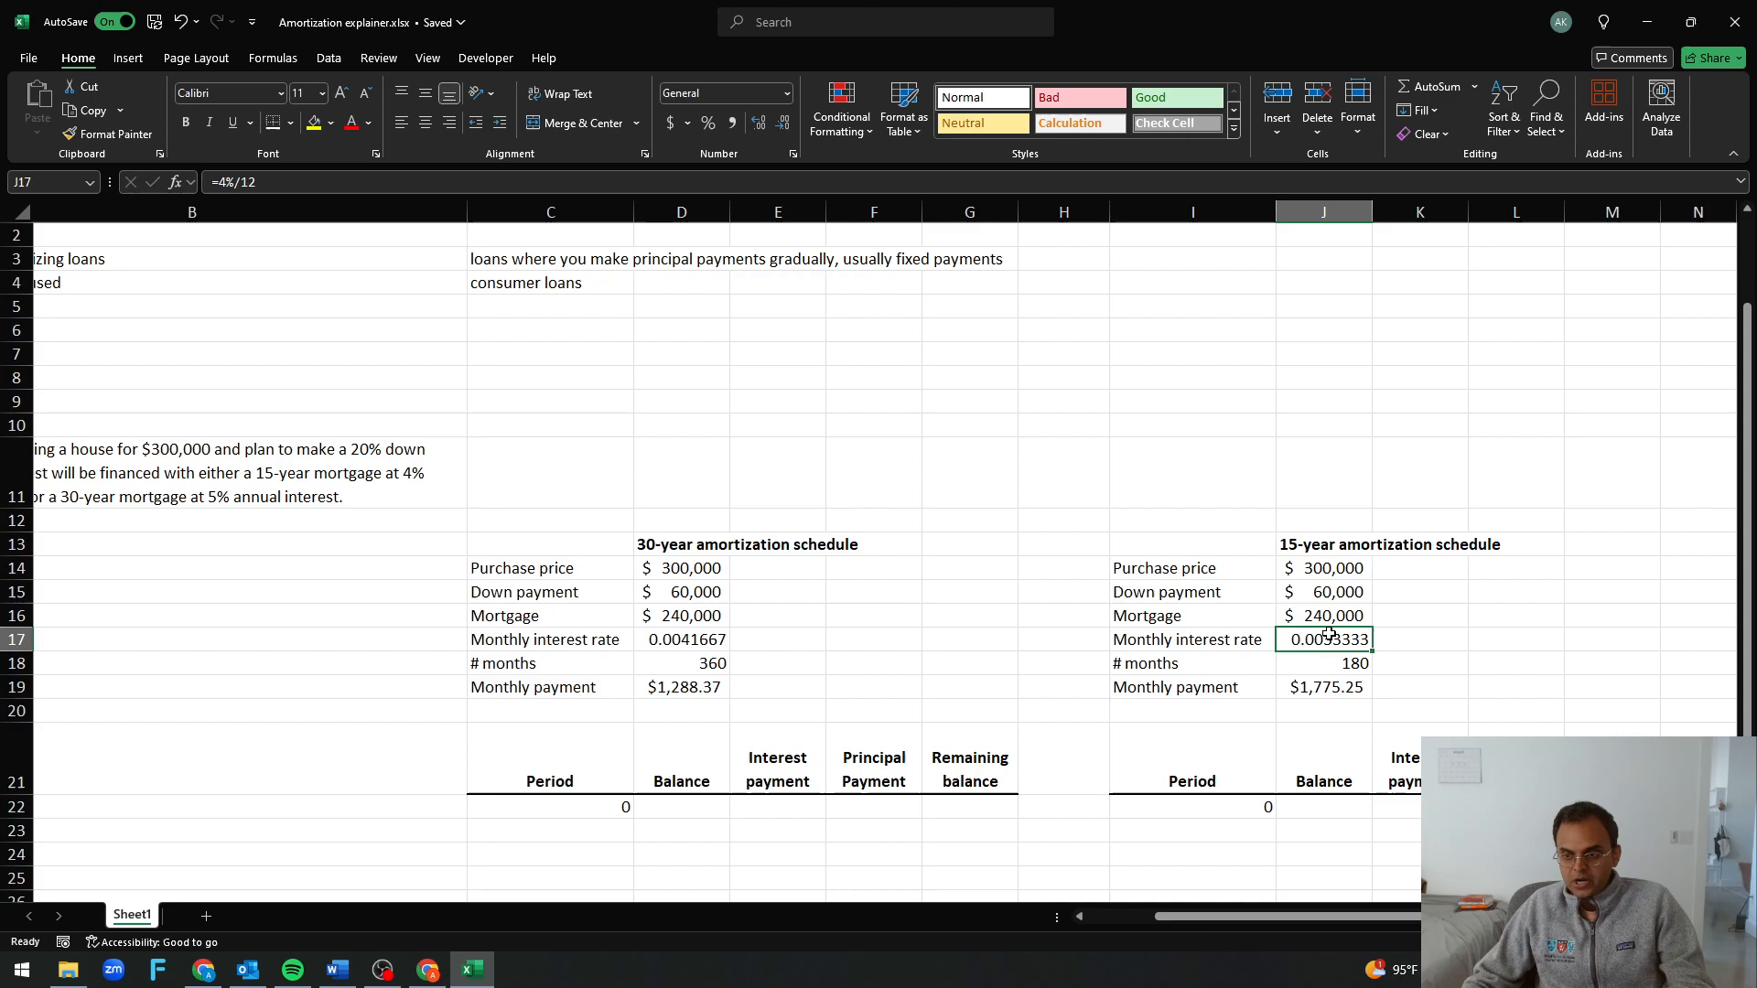
pyautogui.click(699, 643)
pyautogui.click(1364, 694)
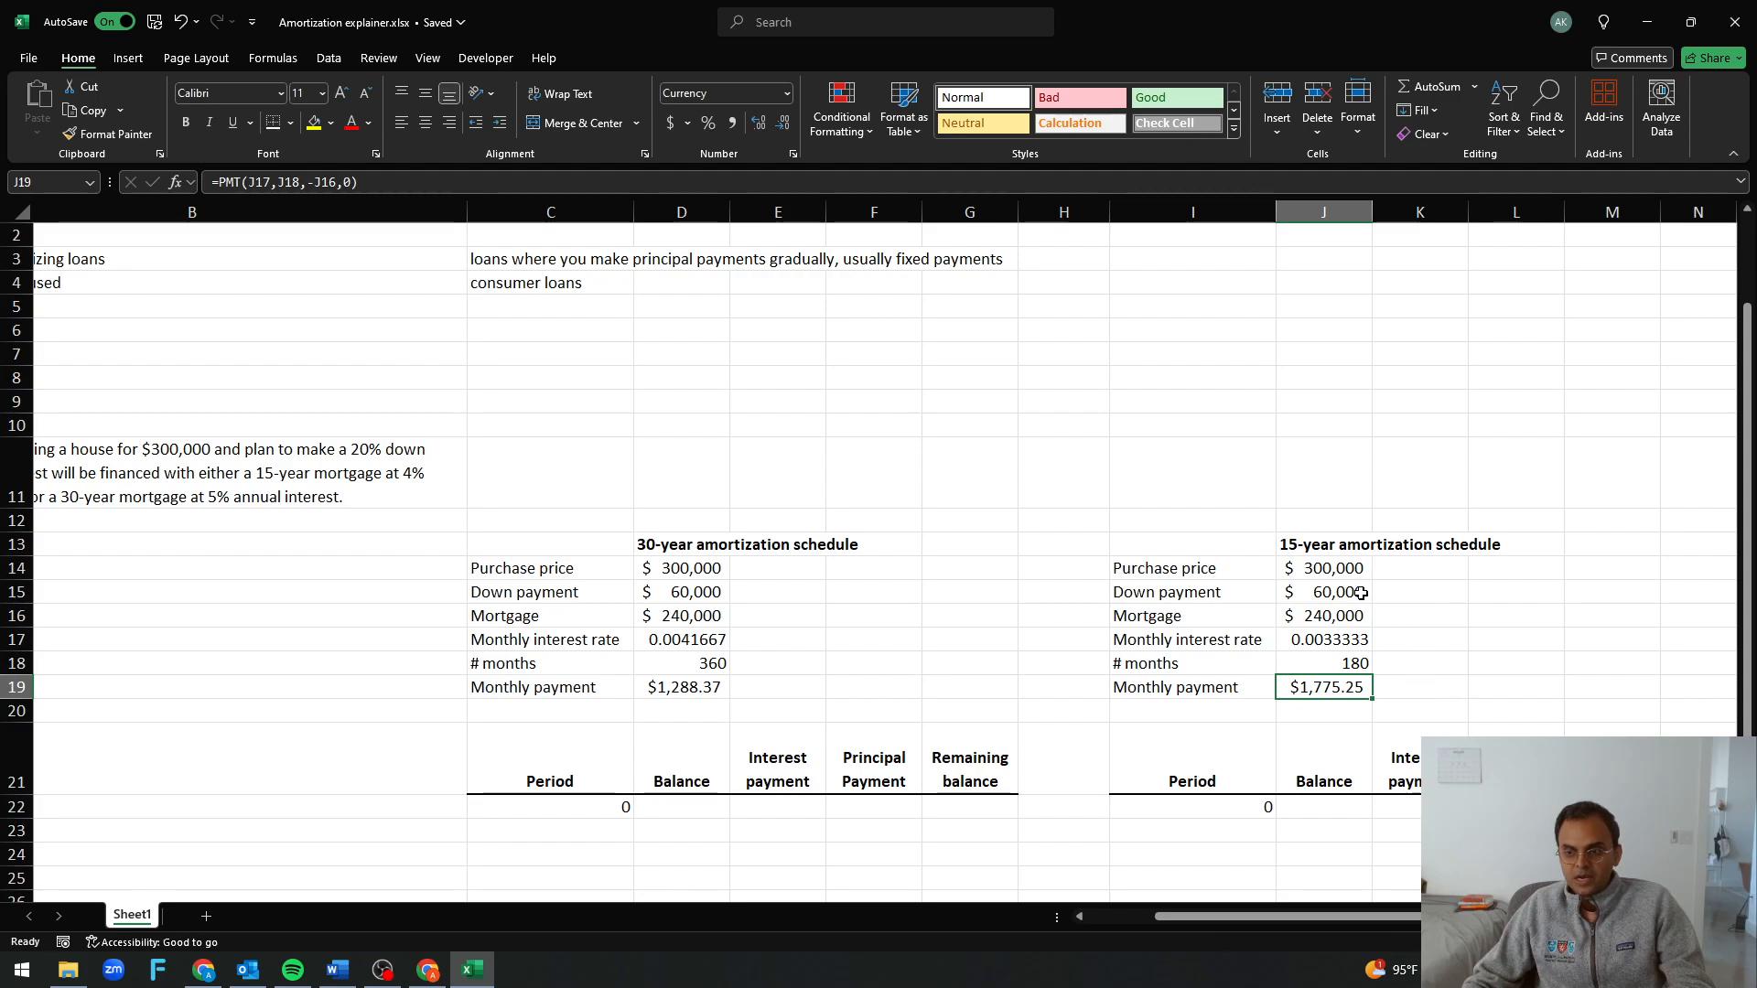
# Compare the mortgage amounts of the 15-year and 30-year schedules, and review the 15-year monthly payment
pyautogui.click(1322, 540)
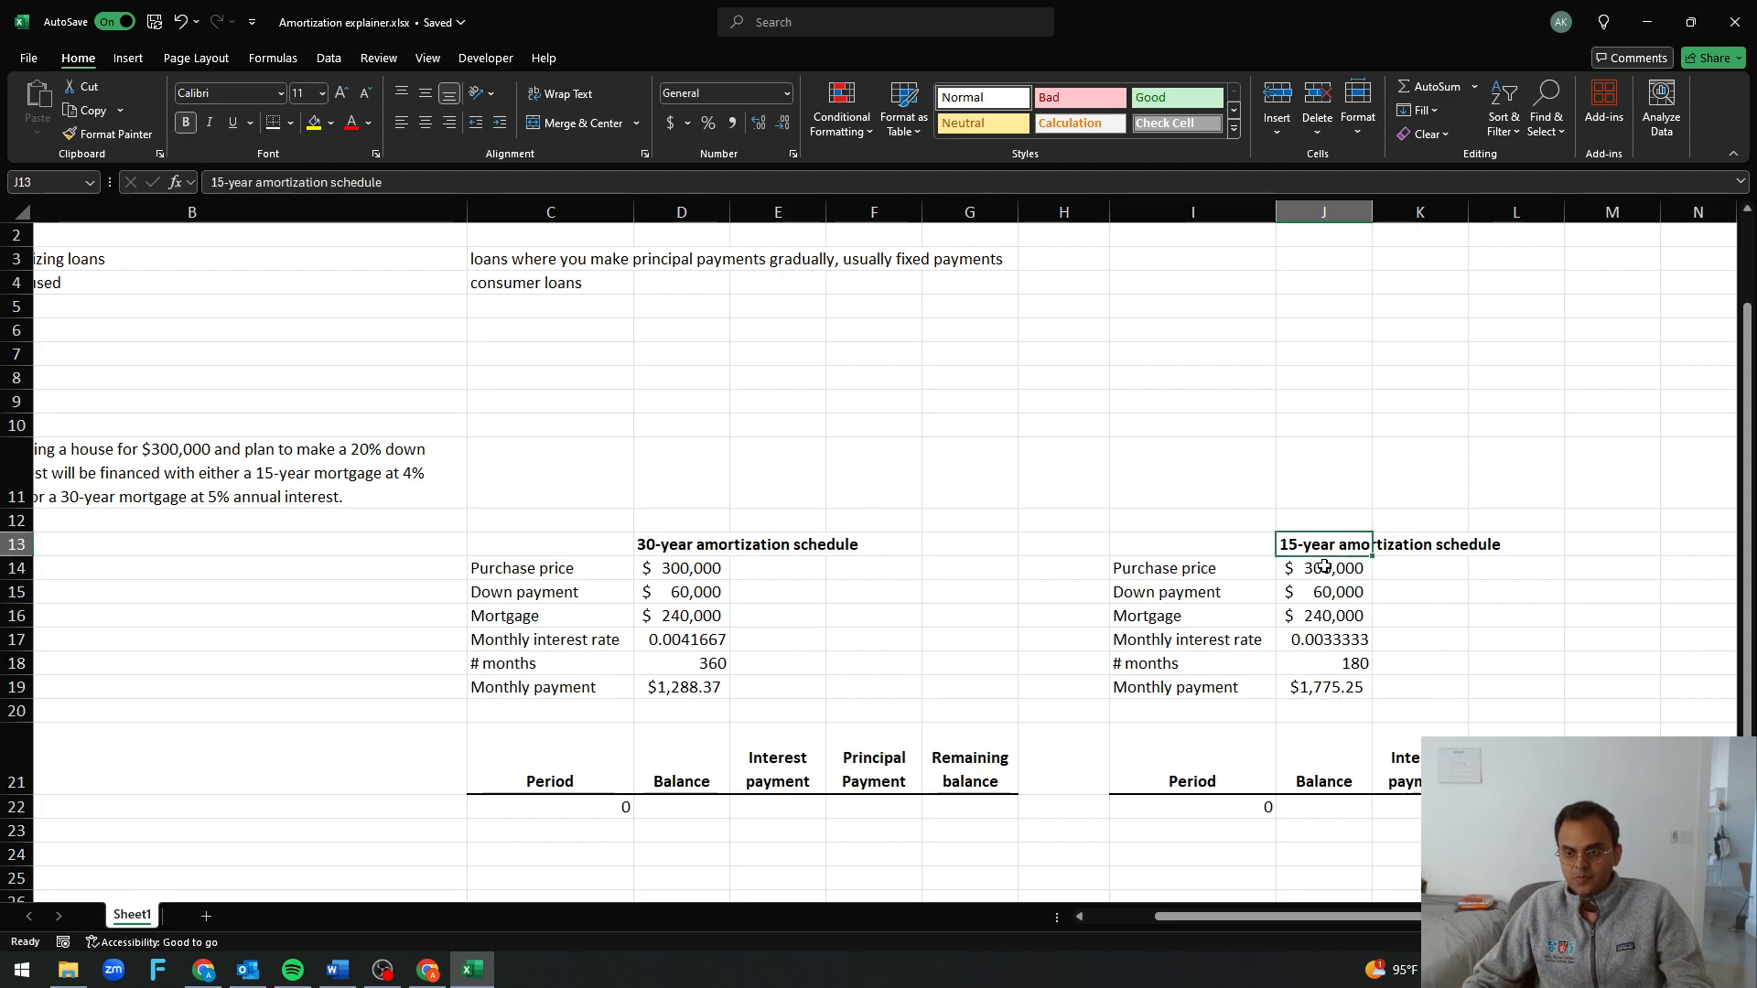
pyautogui.click(1324, 613)
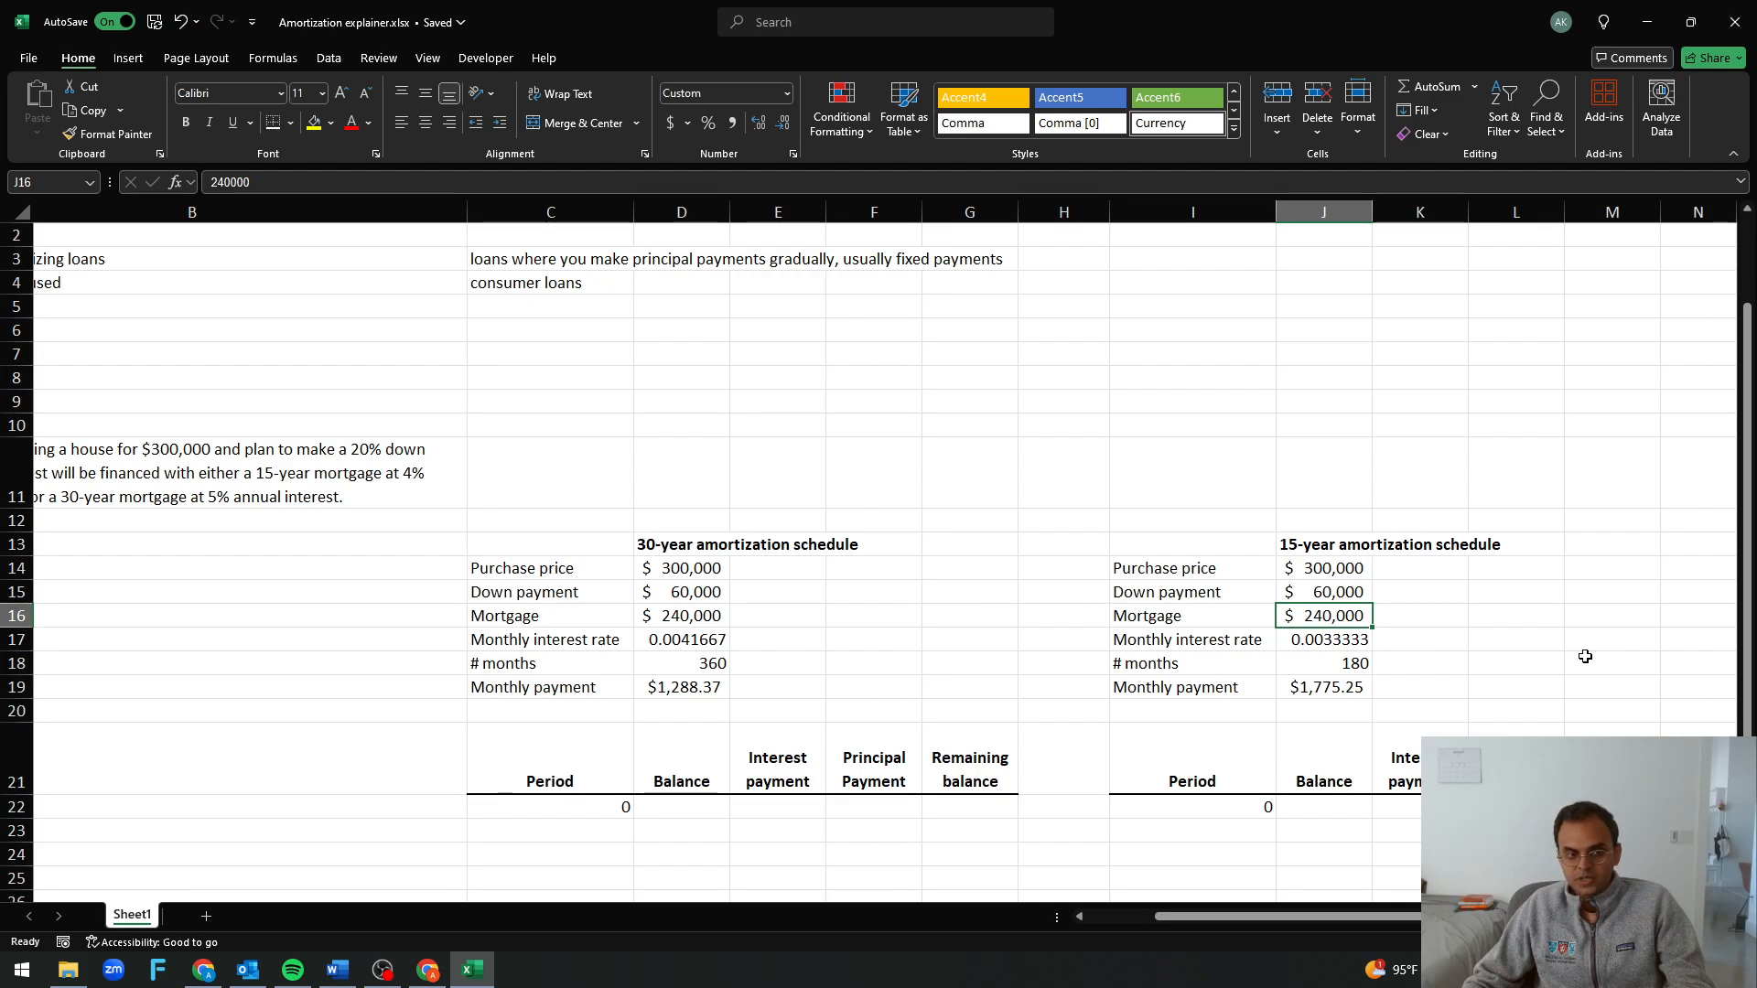
pyautogui.click(707, 622)
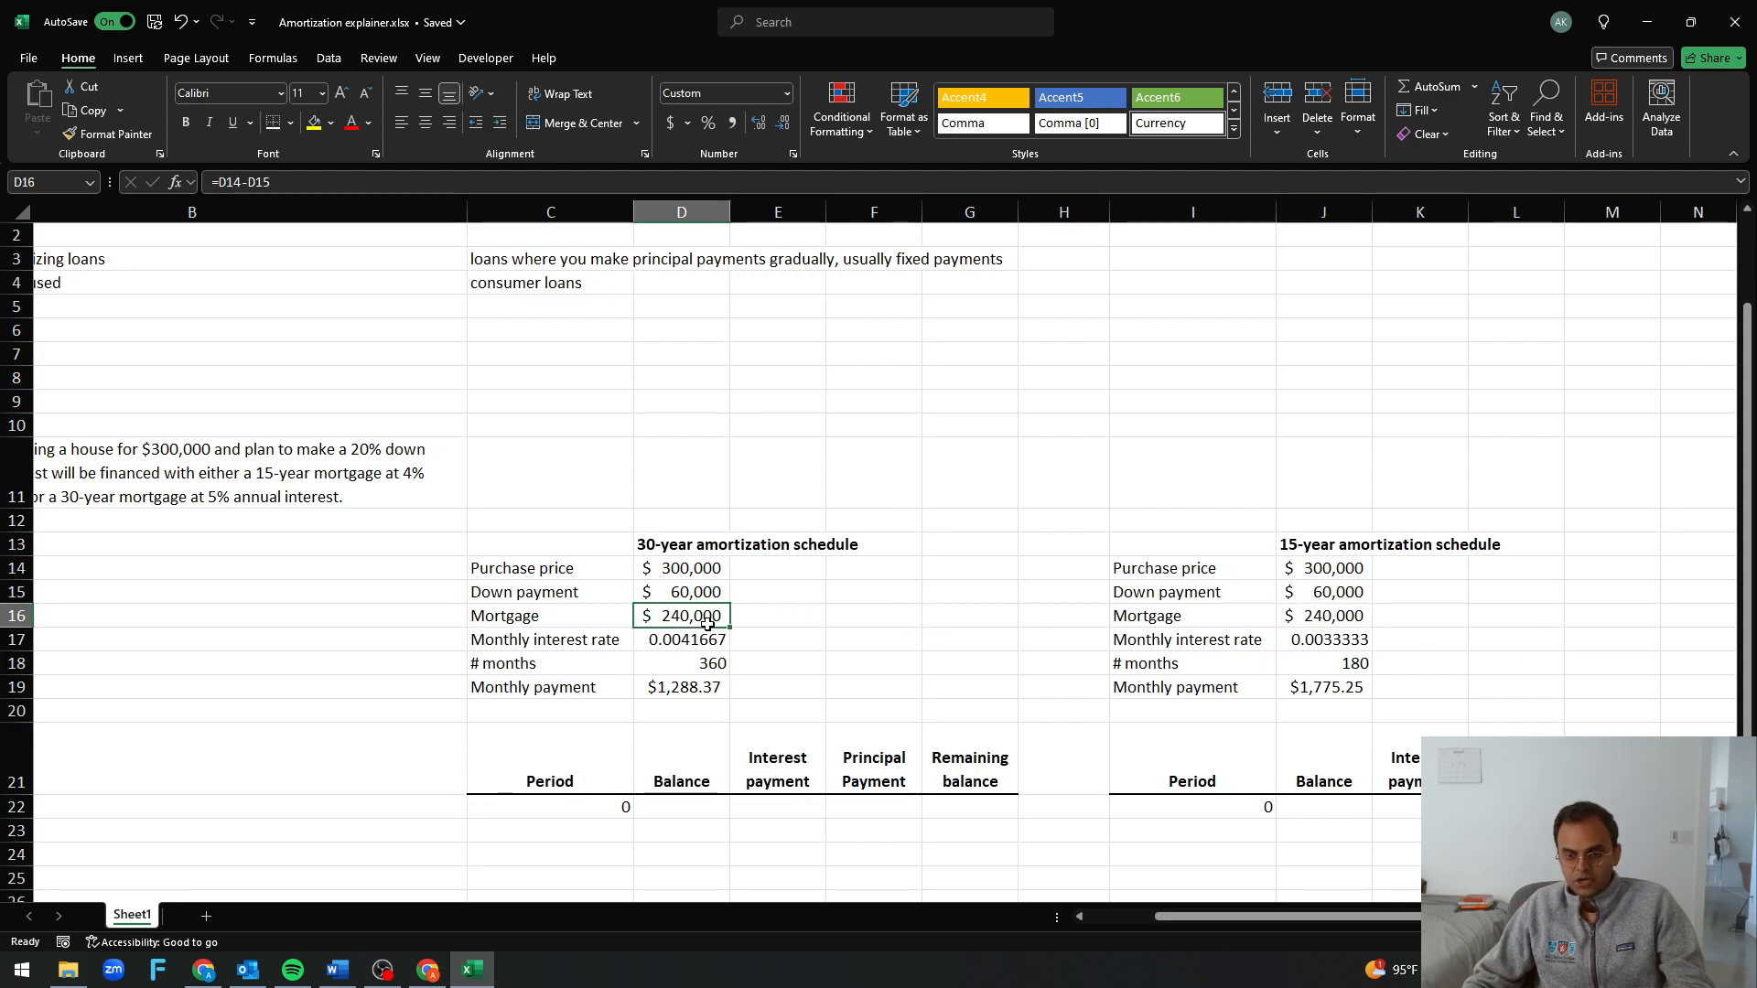
pyautogui.click(1303, 687)
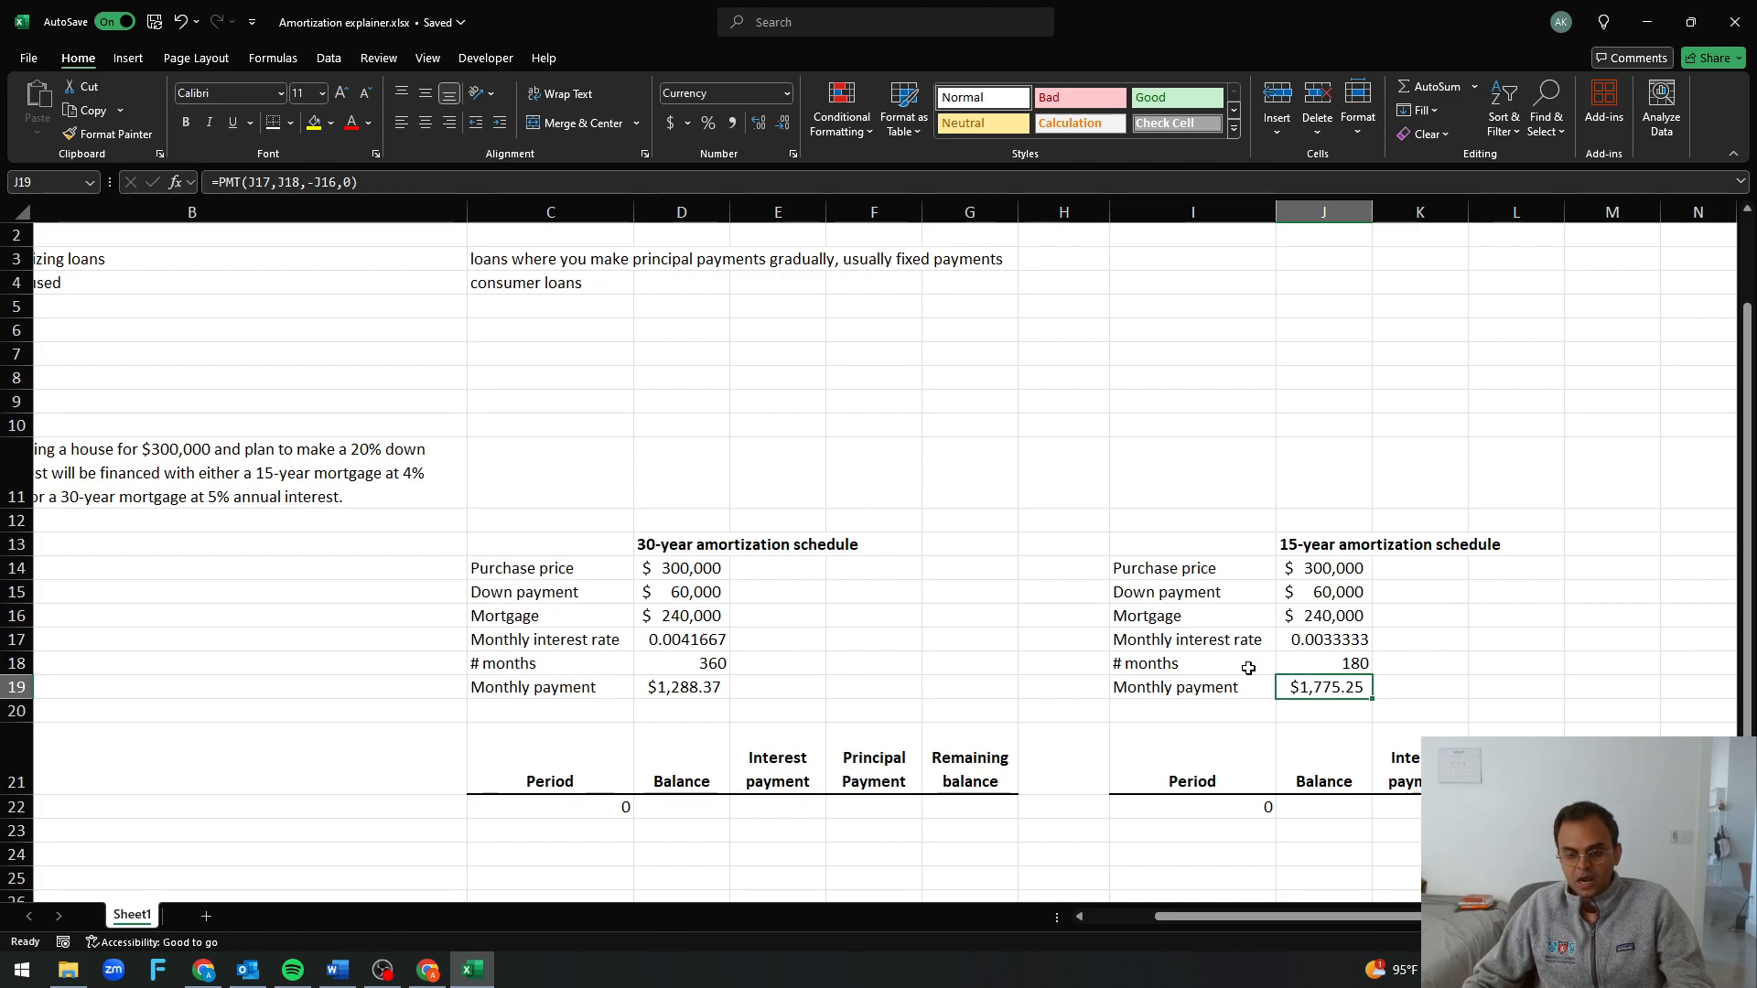
# Enter 1 below the 0 in the 30-year Period column and extend the series to period 360 in row 382
pyautogui.scroll(-3, 868, 620)
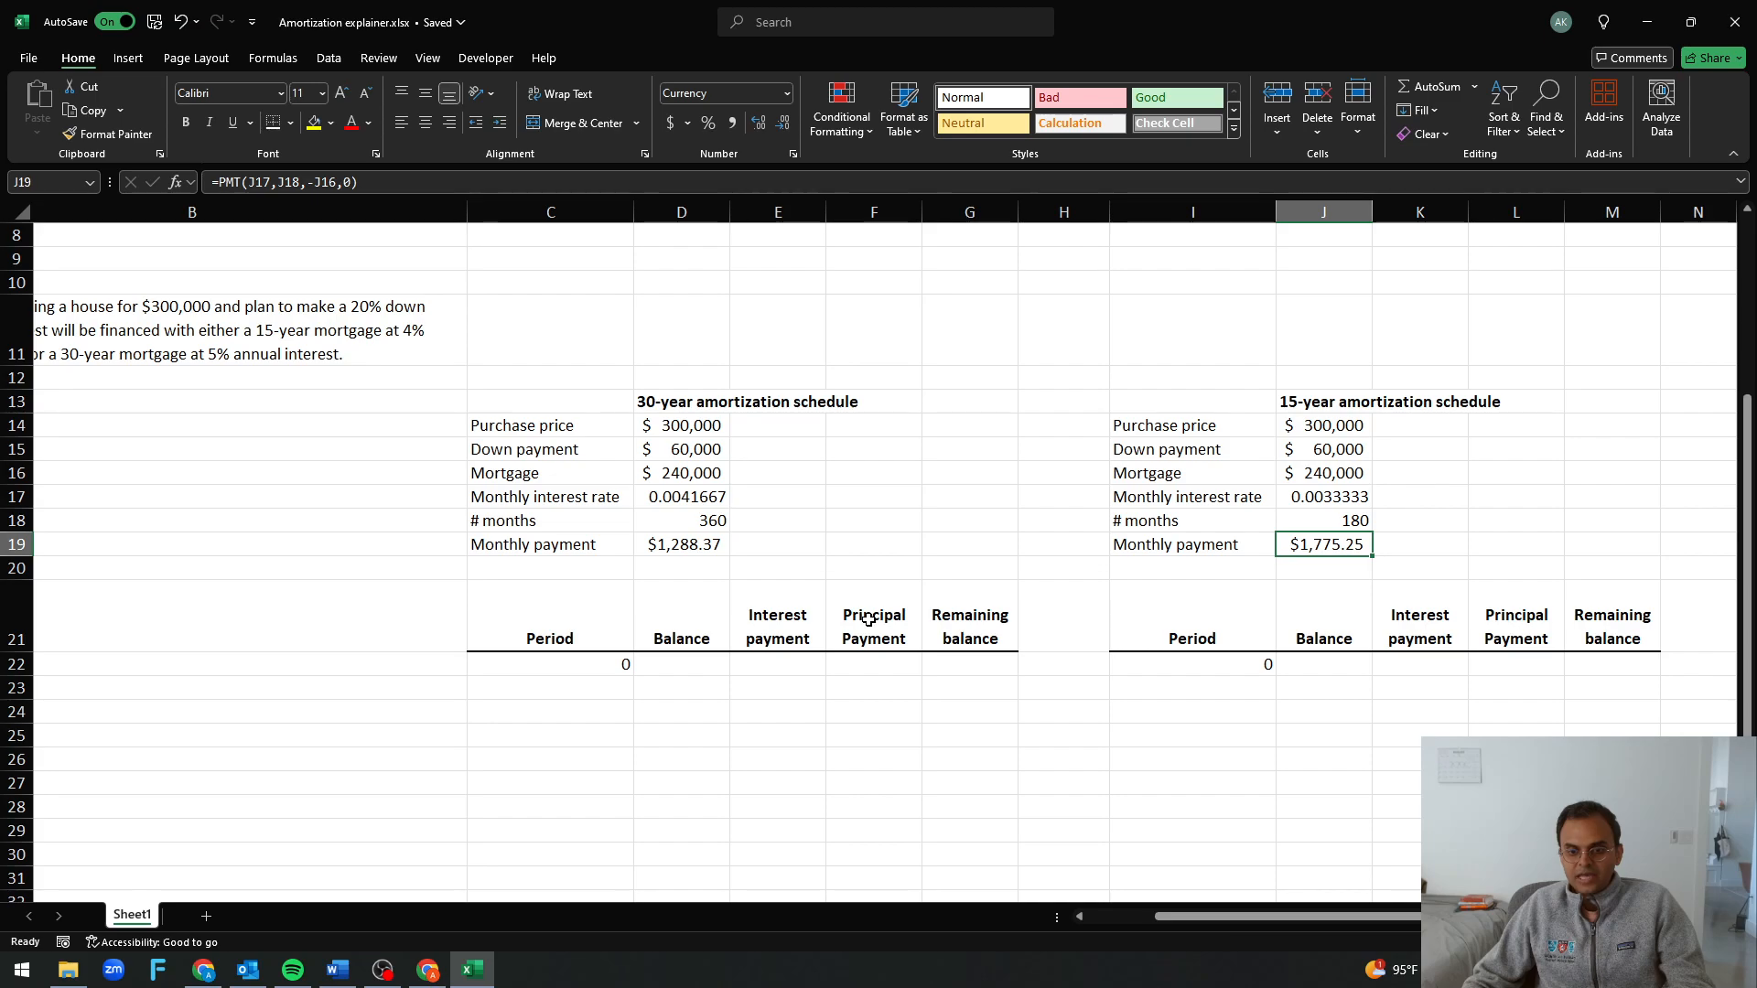
pyautogui.click(559, 524)
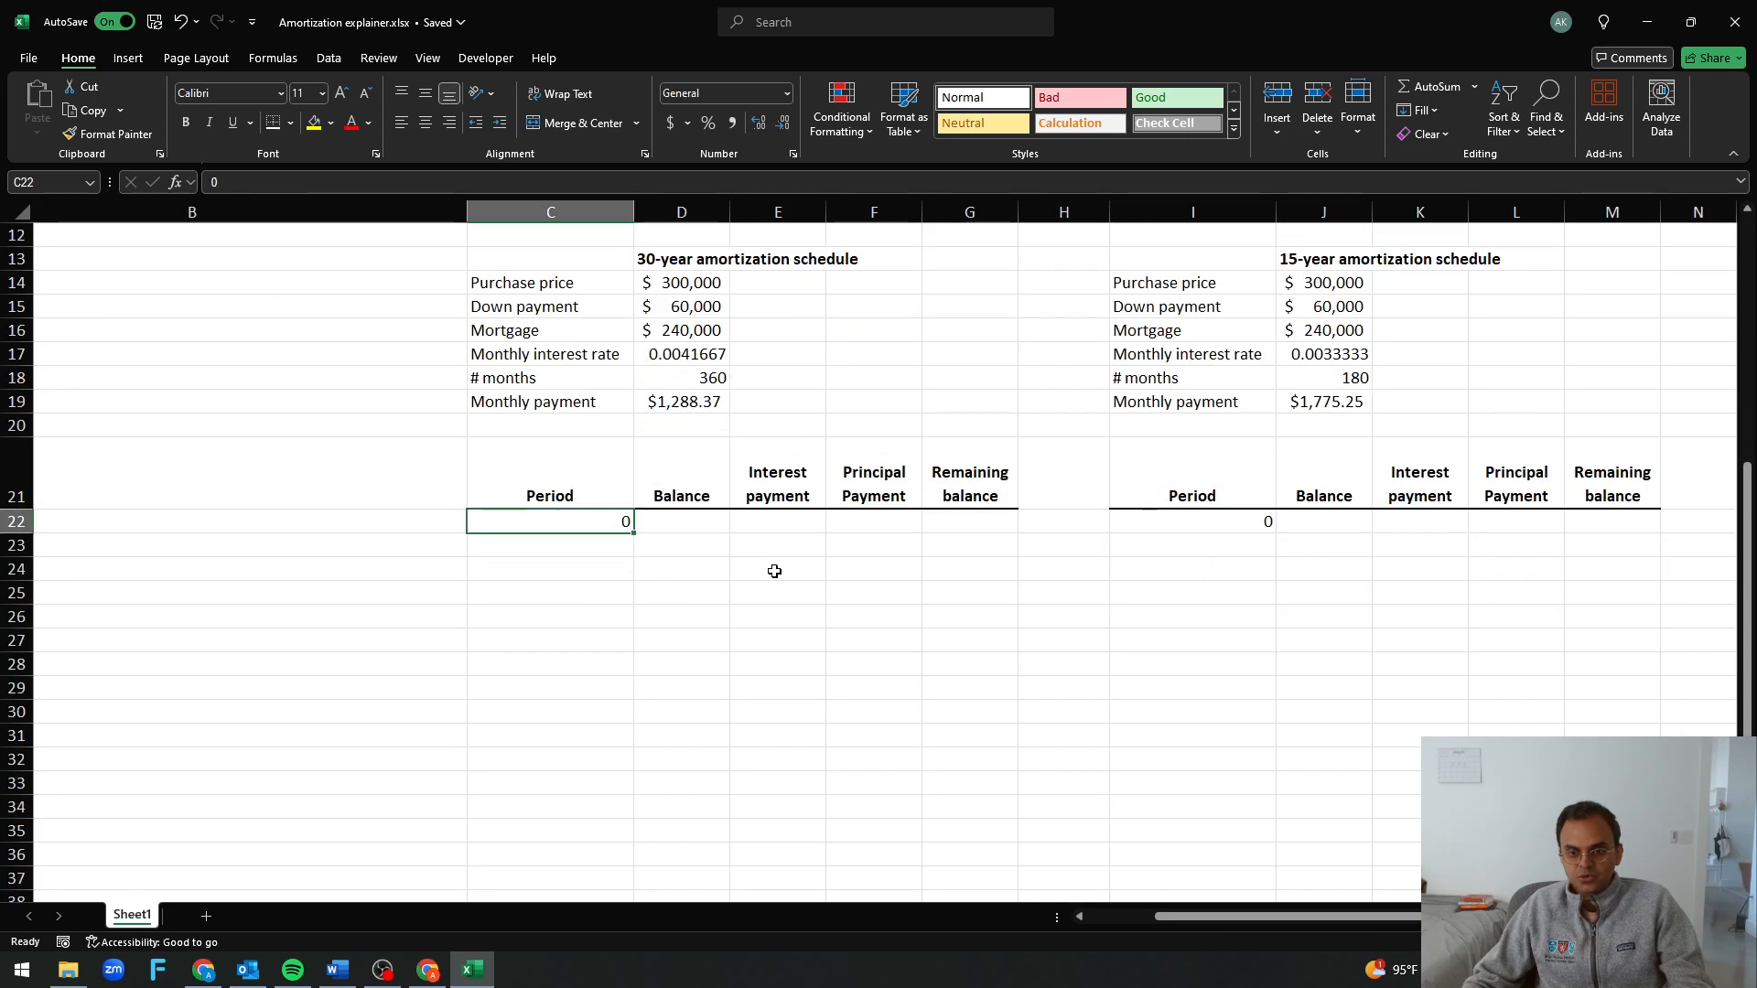
pyautogui.click(585, 569)
pyautogui.click(601, 552)
pyautogui.write('1')
pyautogui.click(624, 613)
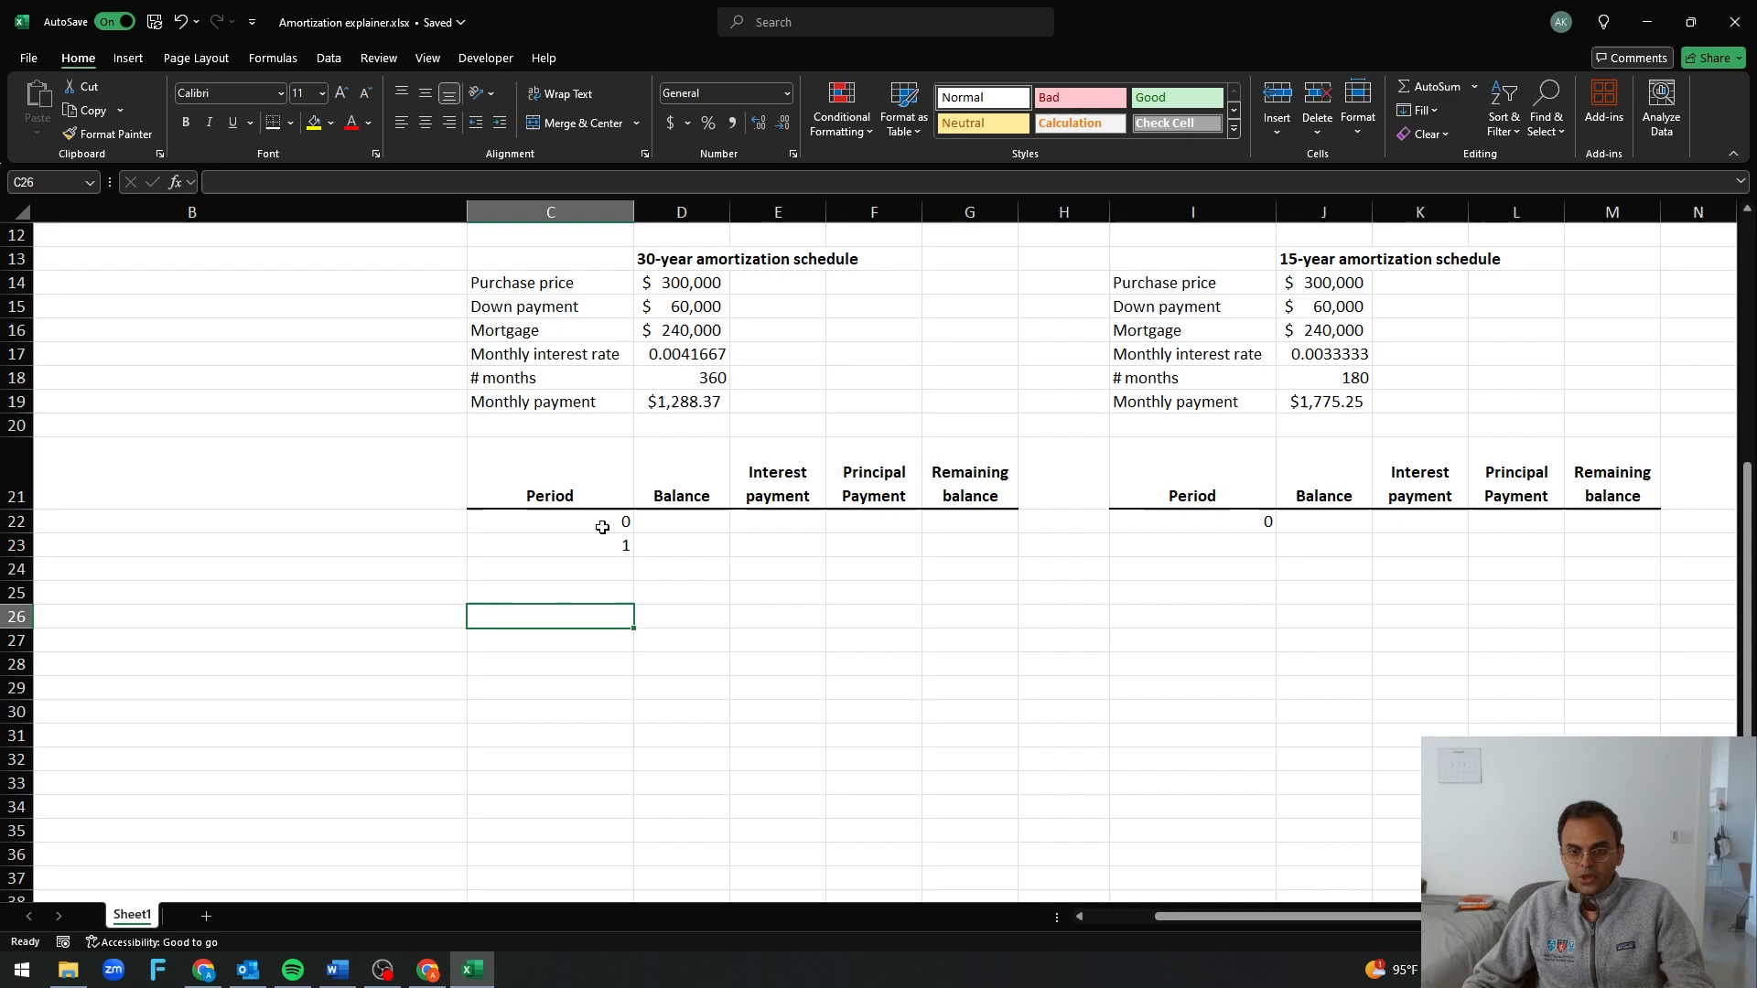
pyautogui.moveTo(615, 521); pyautogui.dragTo(553, 549)
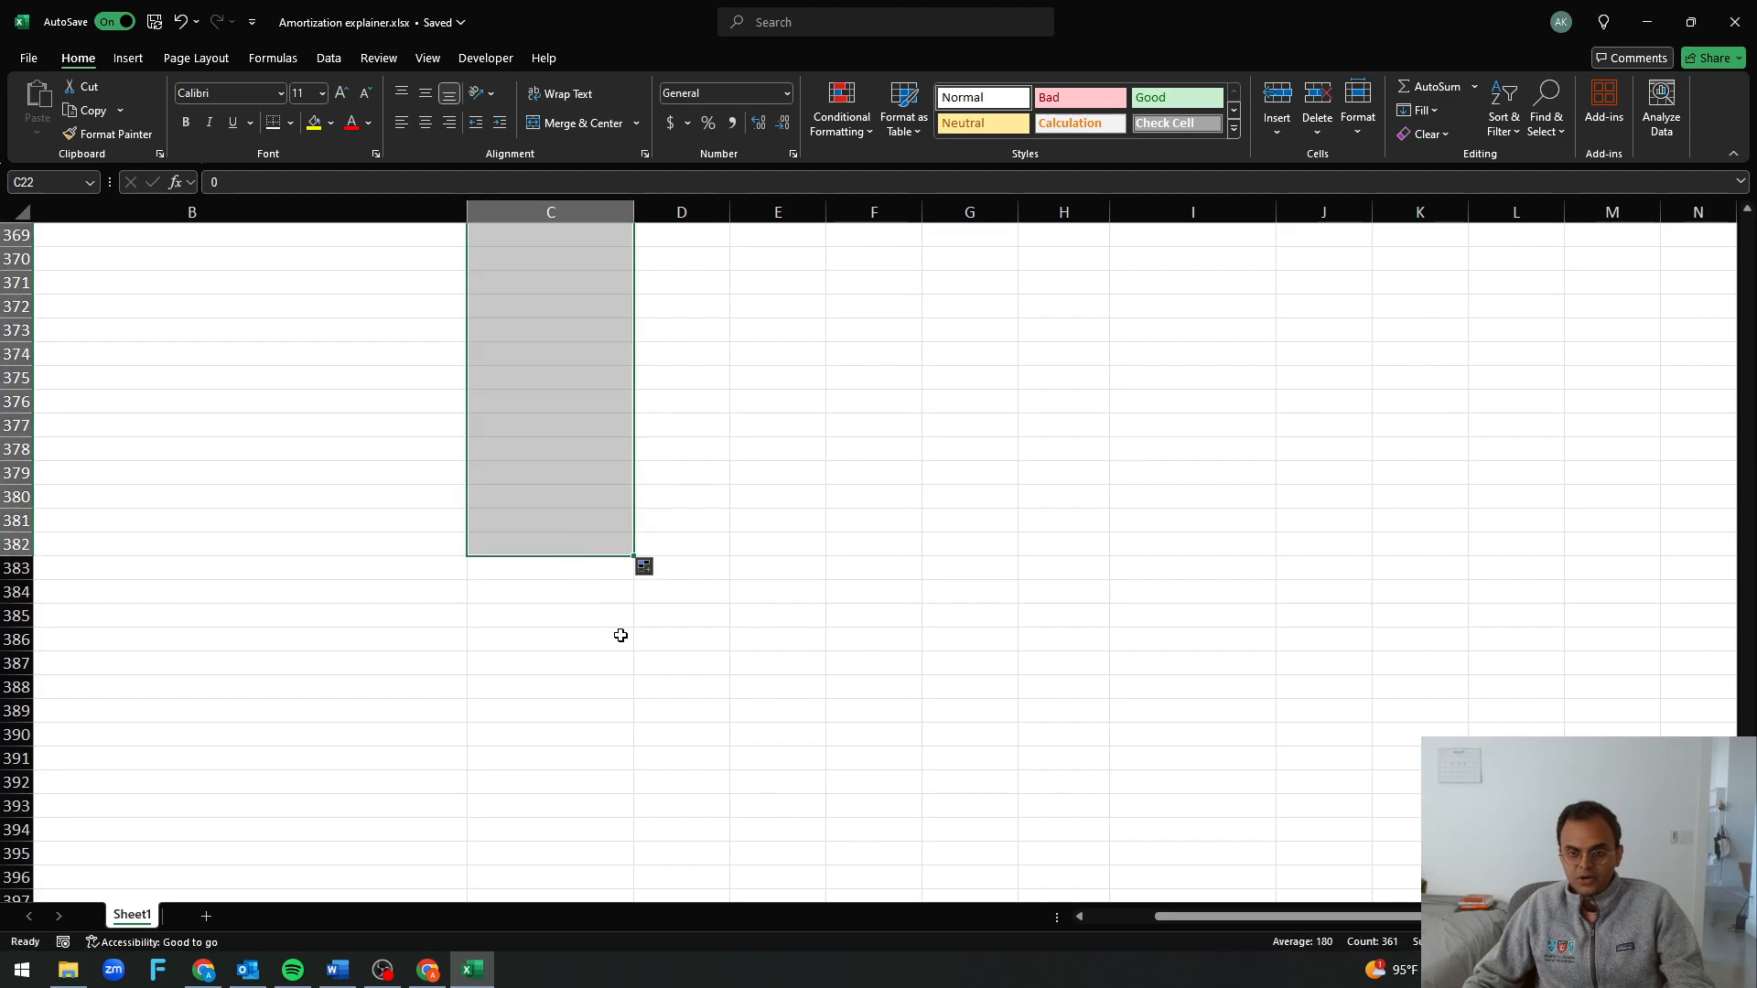
pyautogui.scroll(20, 632, 618)
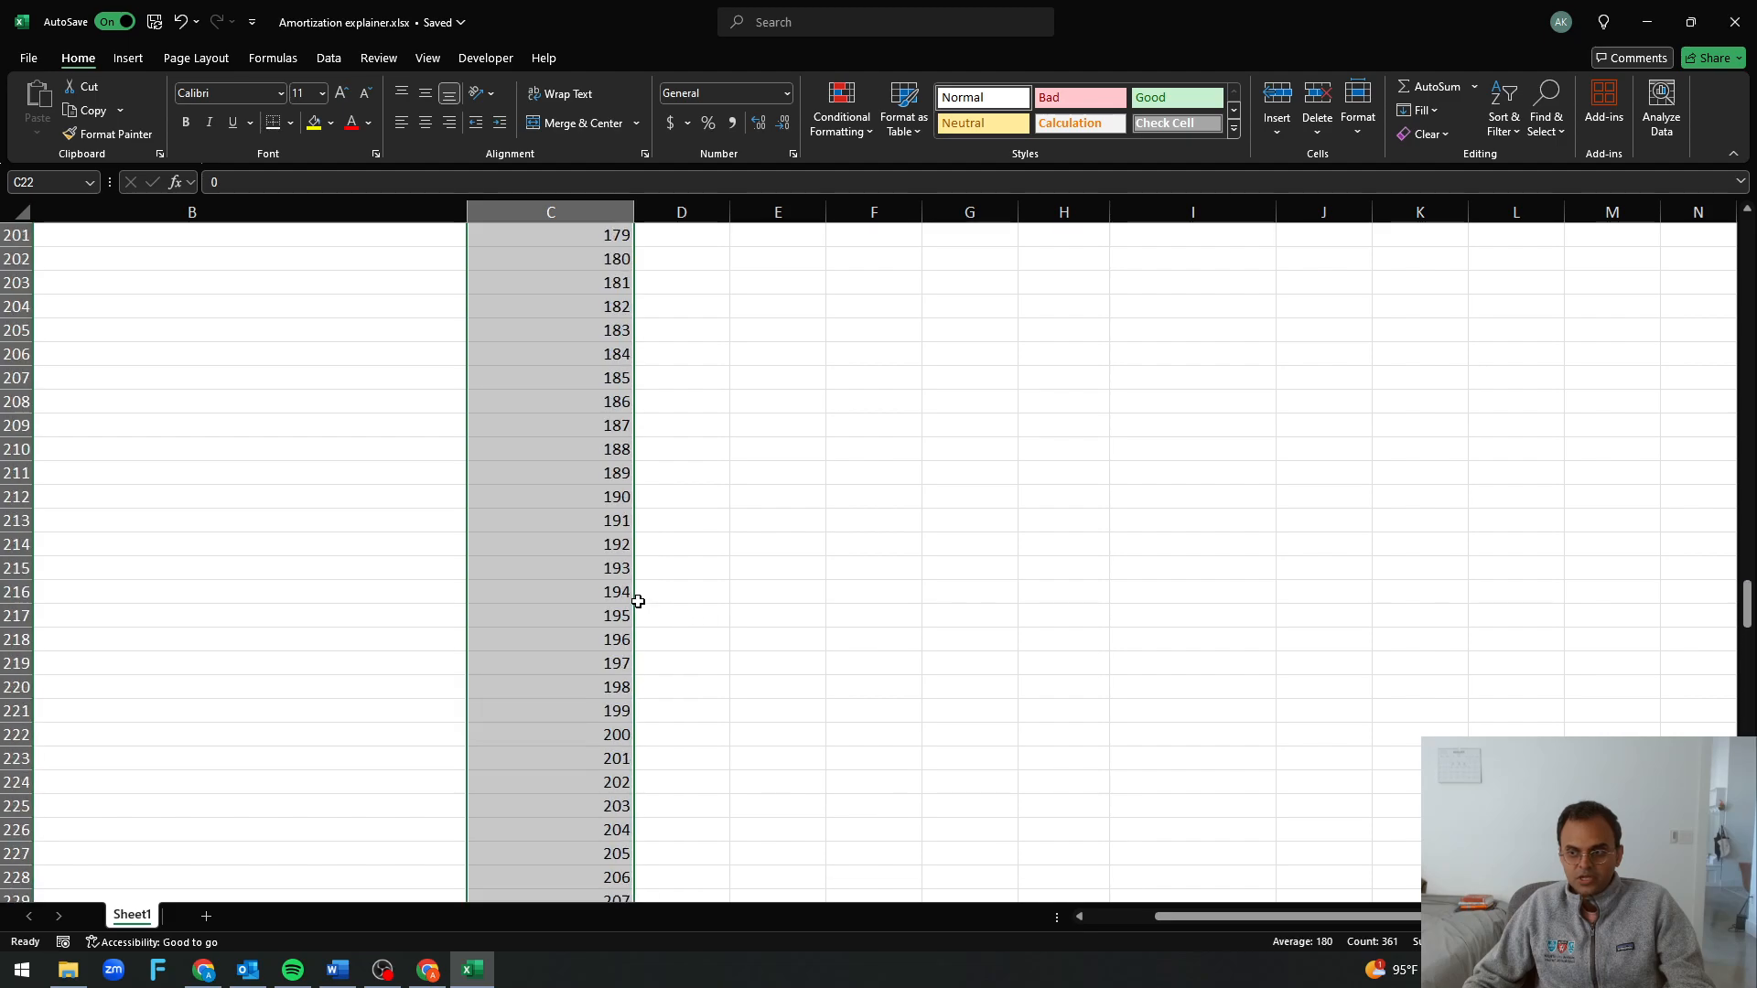
pyautogui.scroll(20, 638, 602)
pyautogui.scroll(-3, 636, 608)
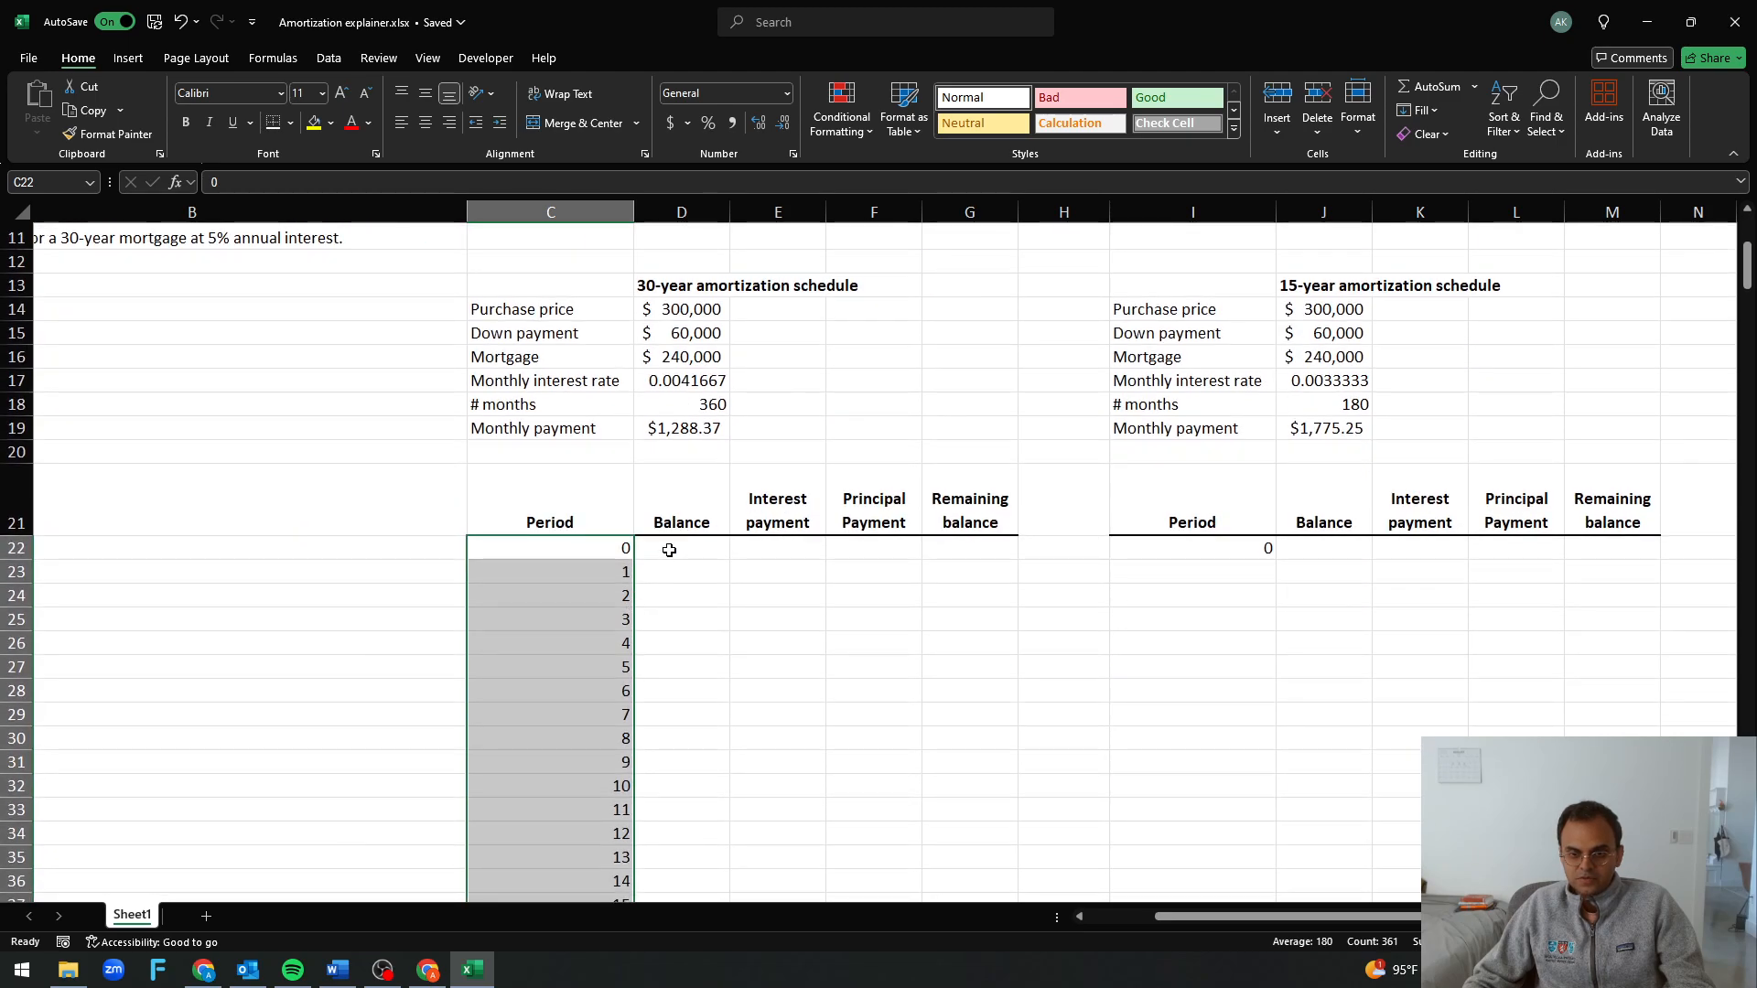
pyautogui.click(669, 550)
pyautogui.write('=')
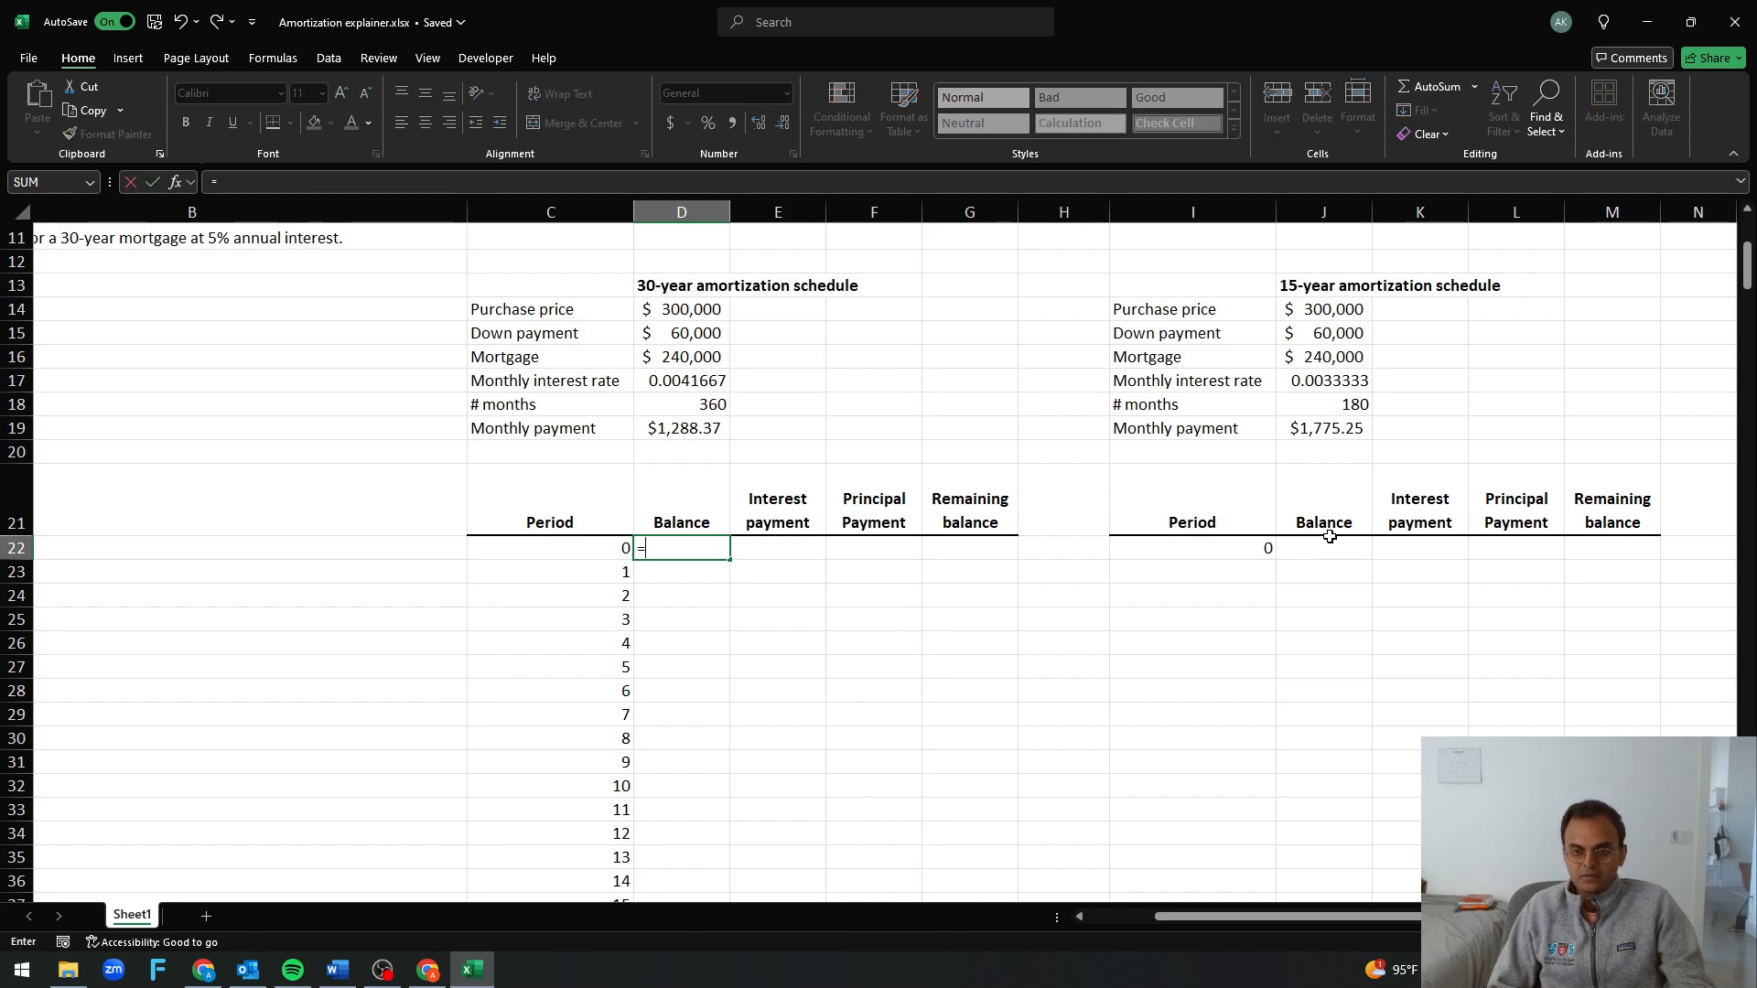
pyautogui.press('Up')
pyautogui.press('Up')
pyautogui.press('Up')
pyautogui.press('Up')
pyautogui.press('Up')
pyautogui.press('Up')
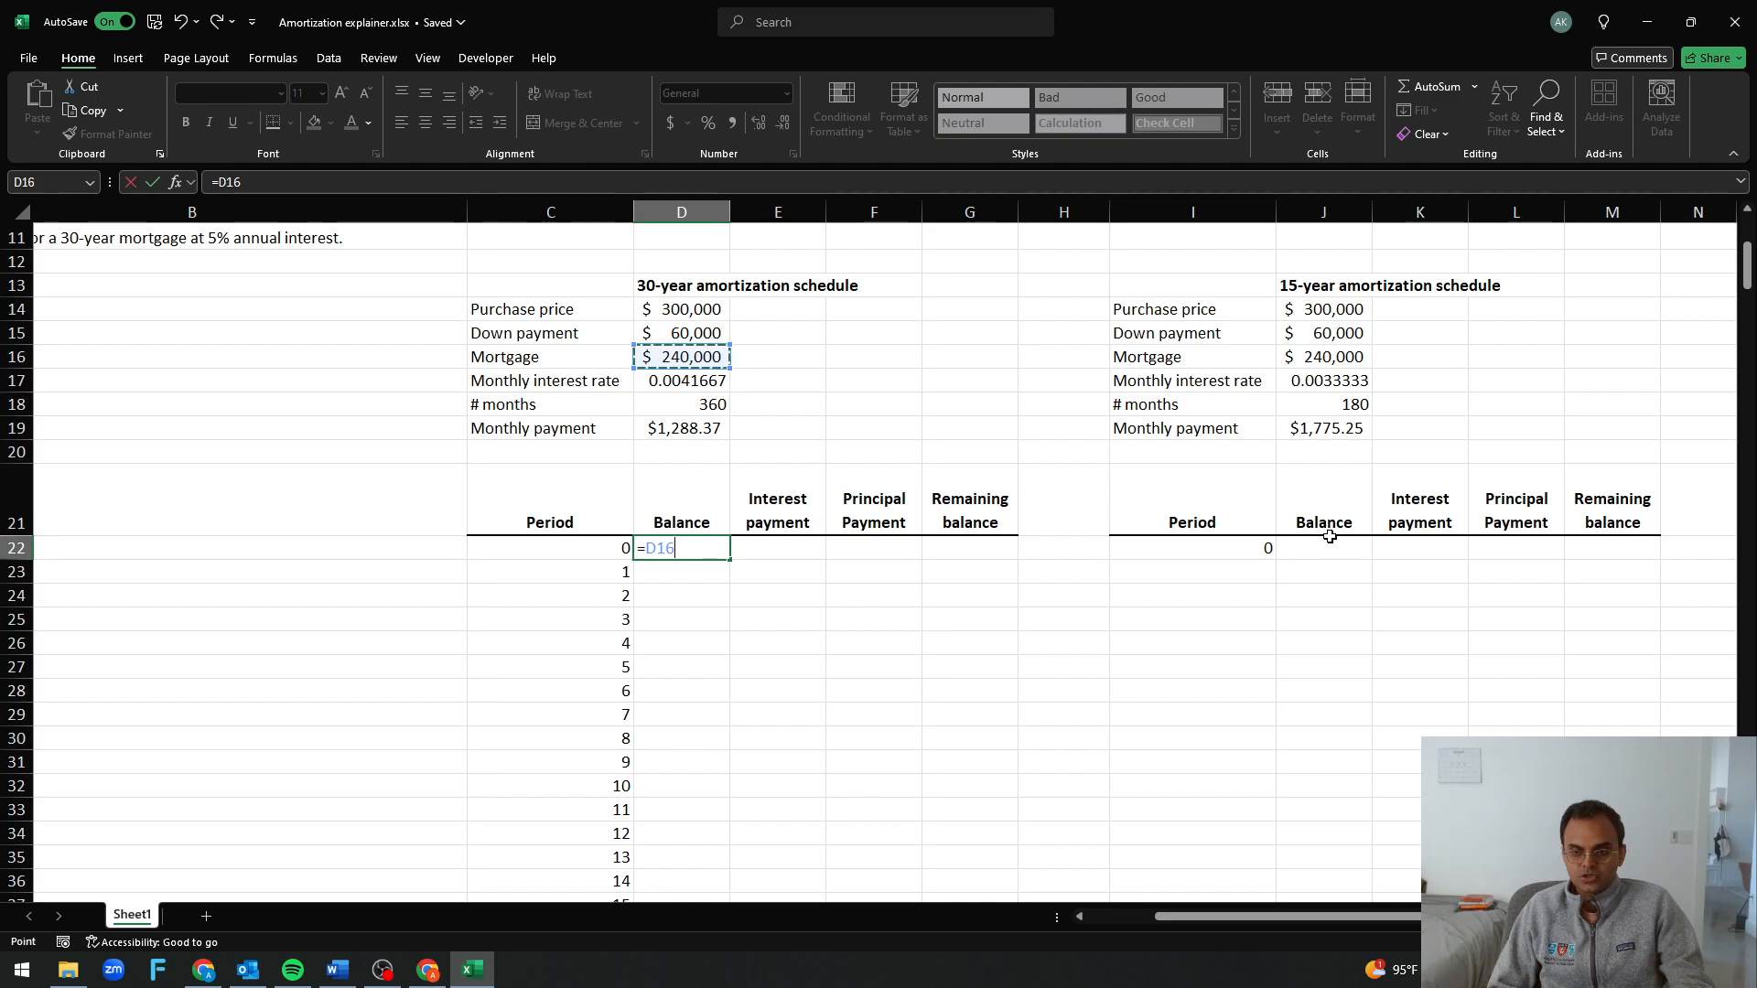
pyautogui.press('Escape')
pyautogui.press('Down')
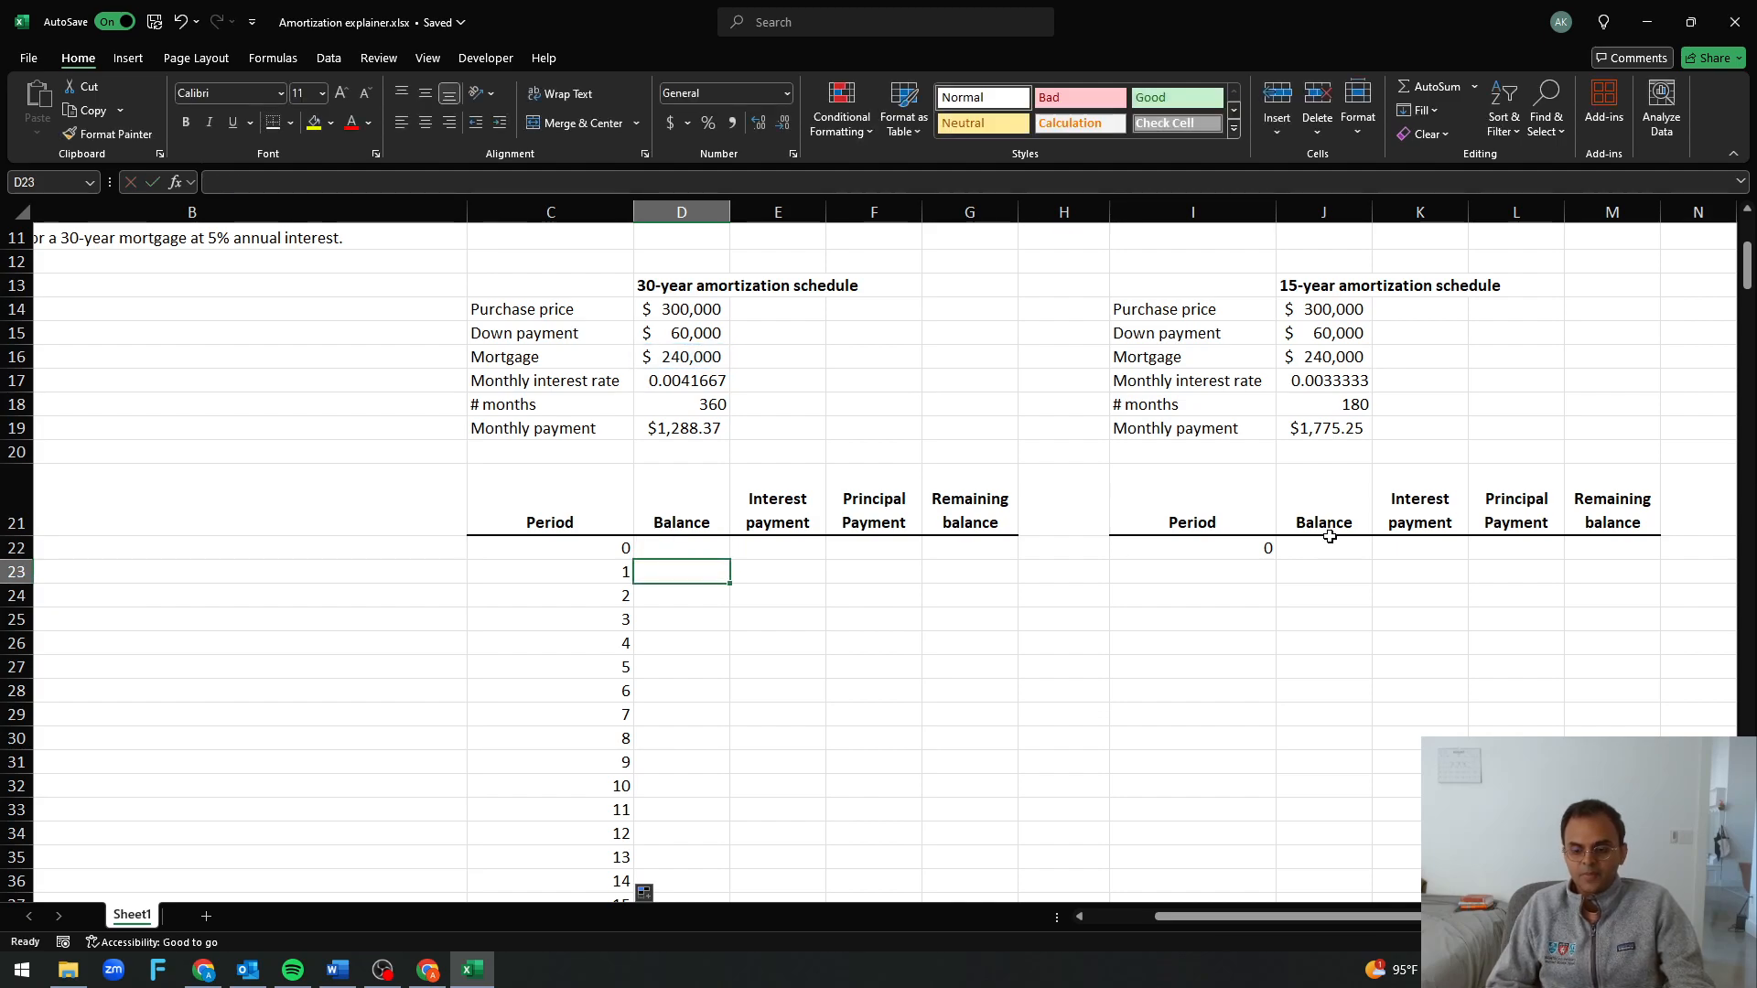
# Link the period 1 balance in D23 to the 30-year mortgage amount with =D16
pyautogui.write('=')
pyautogui.press('Up')
pyautogui.press('Up')
pyautogui.press('Up')
pyautogui.press('Up')
pyautogui.press('Up')
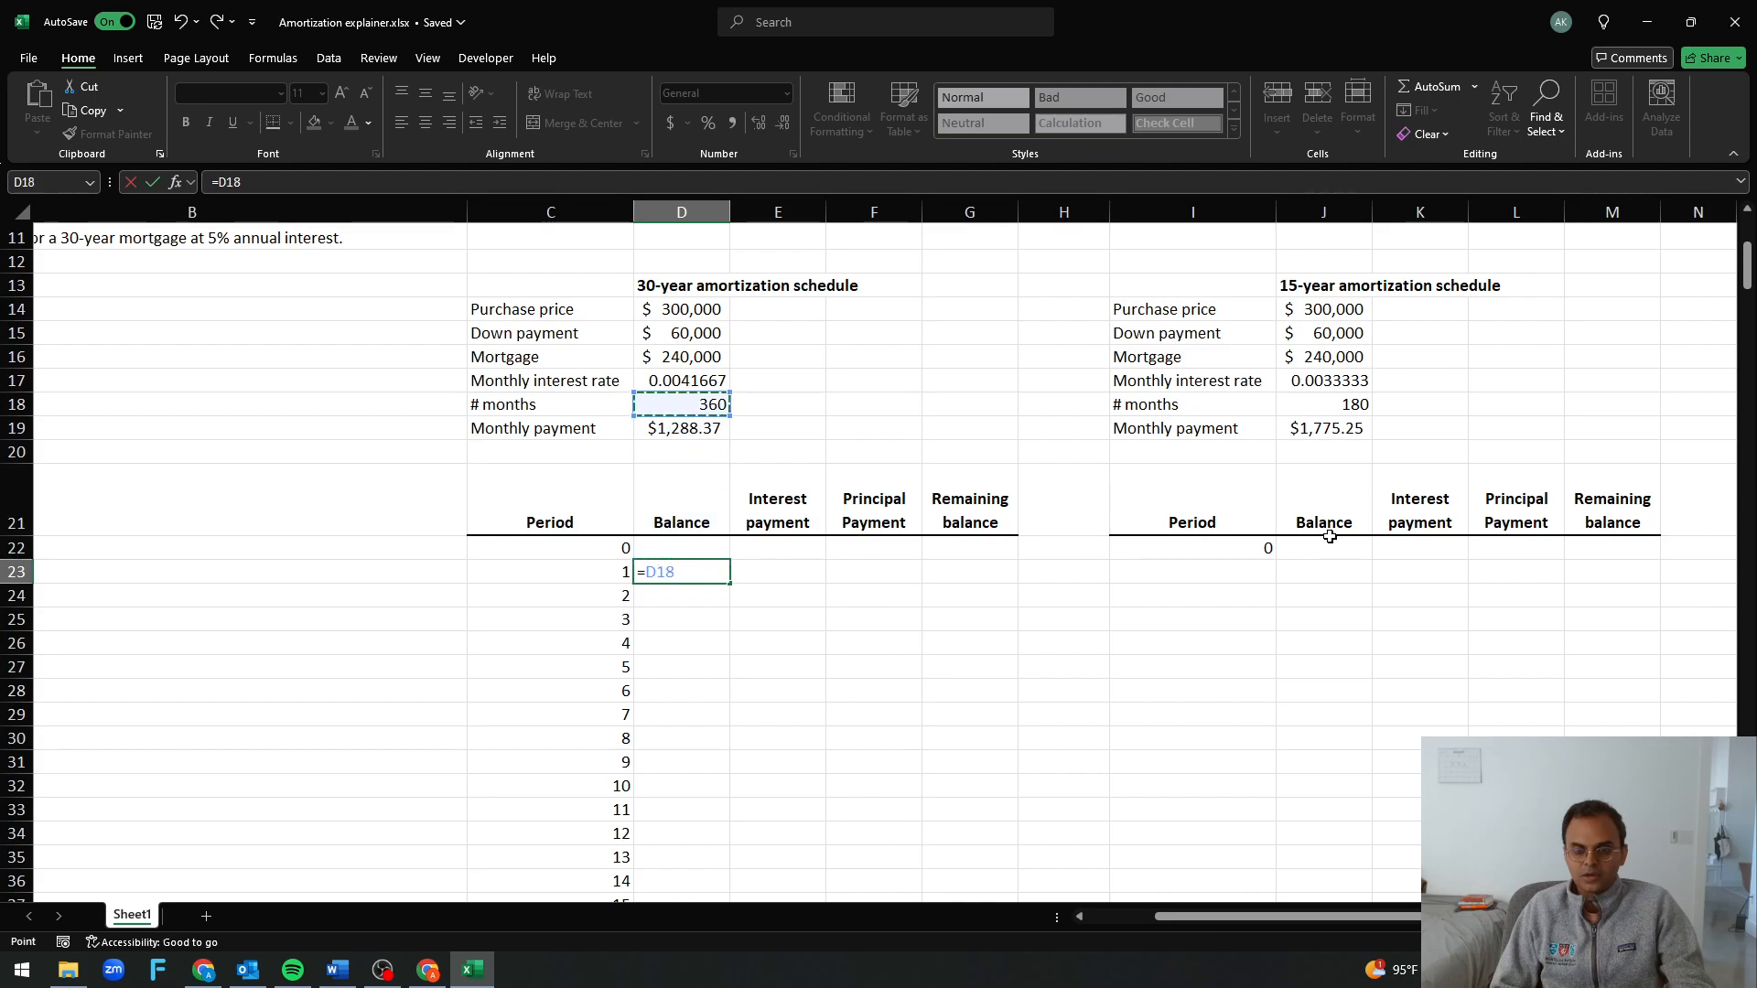
pyautogui.press('Up')
pyautogui.press('Up')
pyautogui.press('Return')
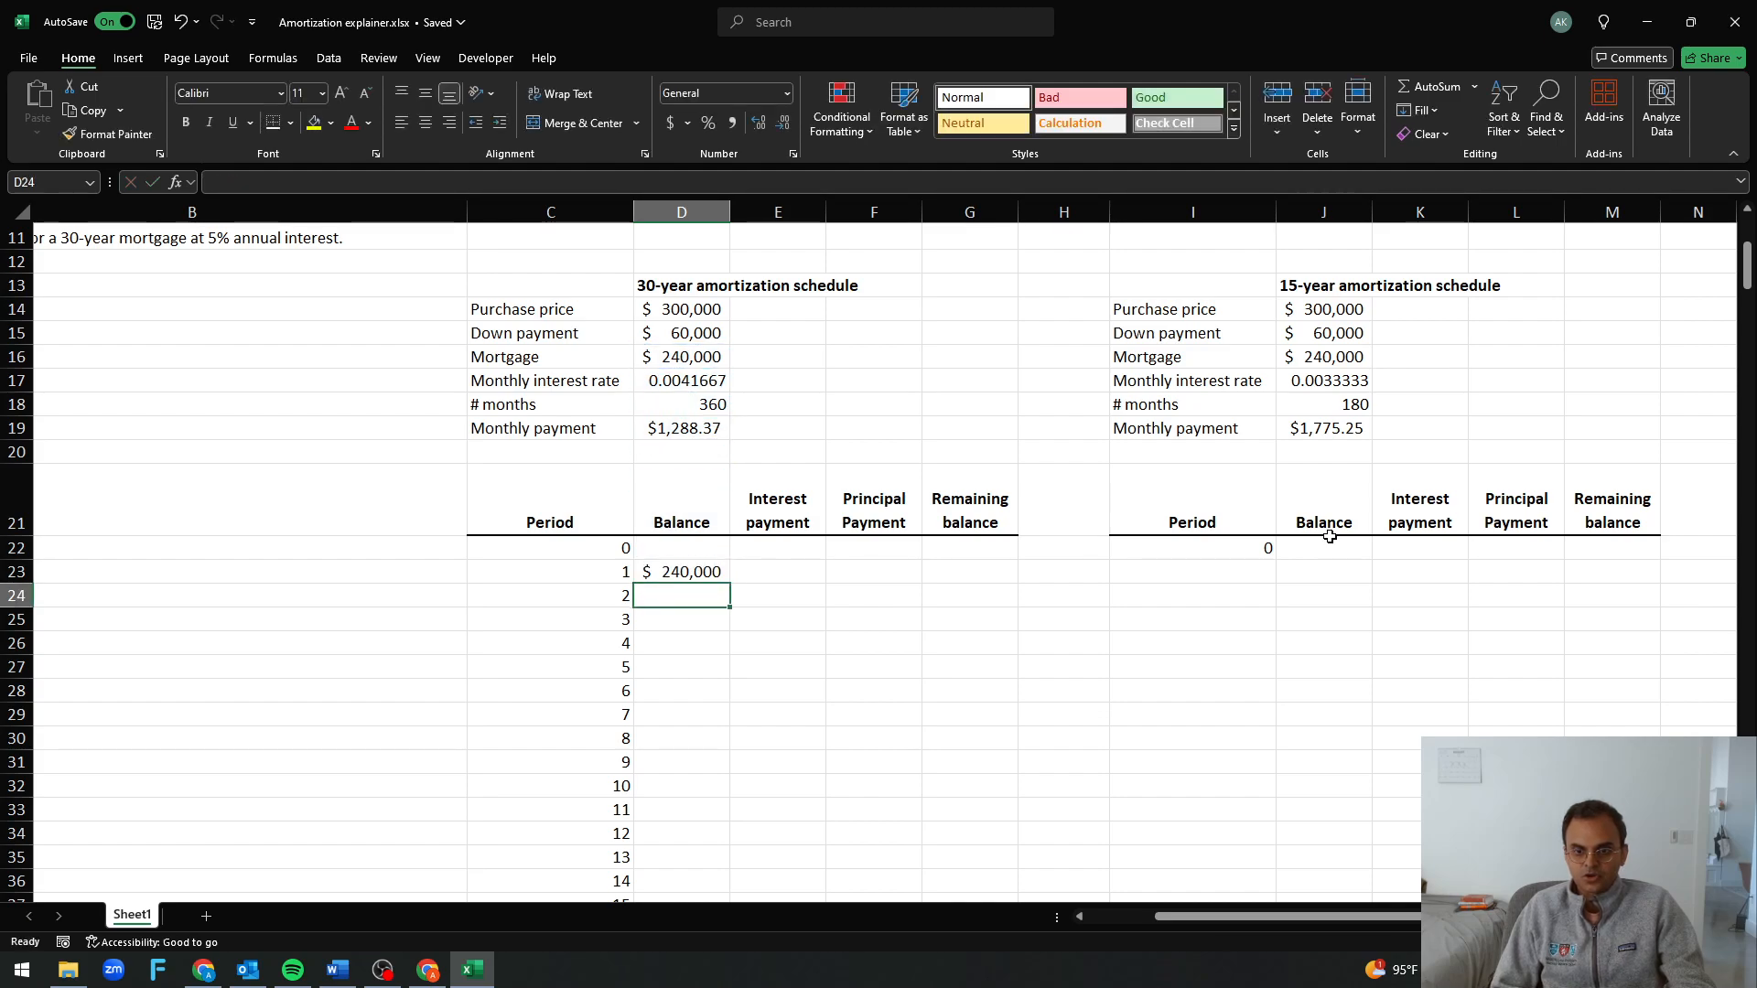
# Delete row 22, which holds period 0 of both schedules
pyautogui.click(20, 551)
pyautogui.hotkey('ctrl', '-')
pyautogui.click(423, 636)
pyautogui.click(1008, 637)
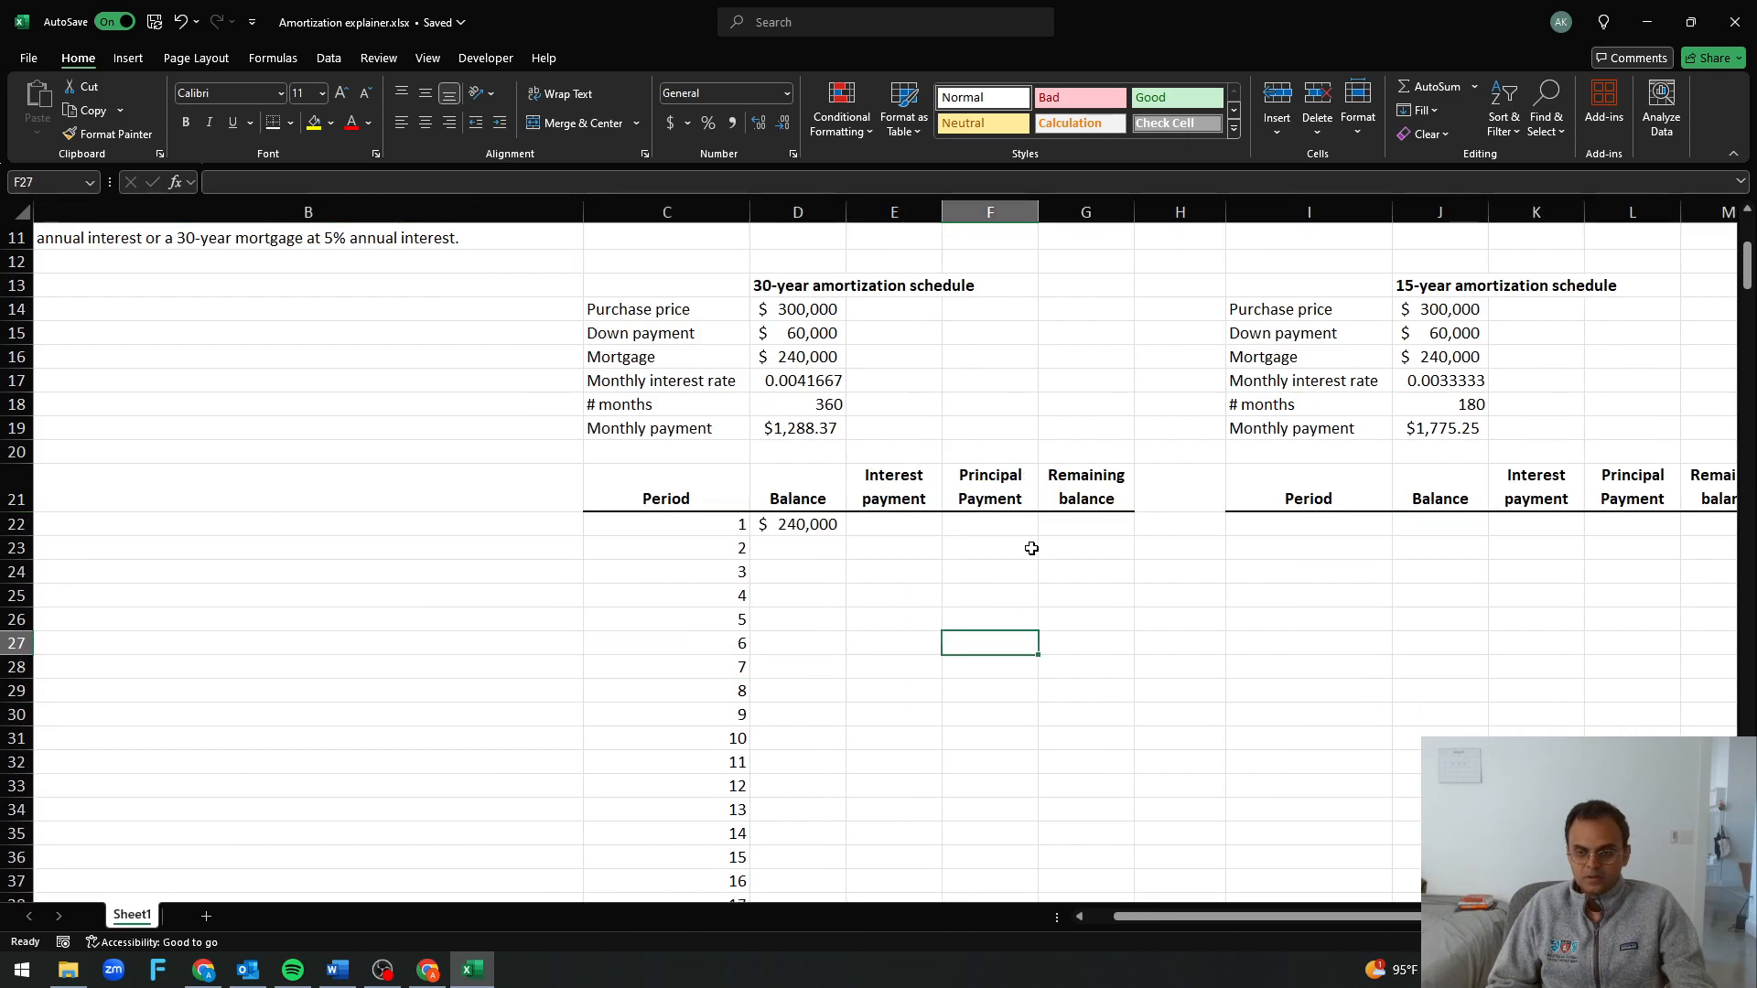
# Begin an IPMT formula for the period 1 interest payment in E22, with the absolute reference $D$17 as the rate
pyautogui.press('Up')
pyautogui.press('Up')
pyautogui.press('Up')
pyautogui.press('Up')
pyautogui.press('Up')
pyautogui.press('Left')
pyautogui.write('=')
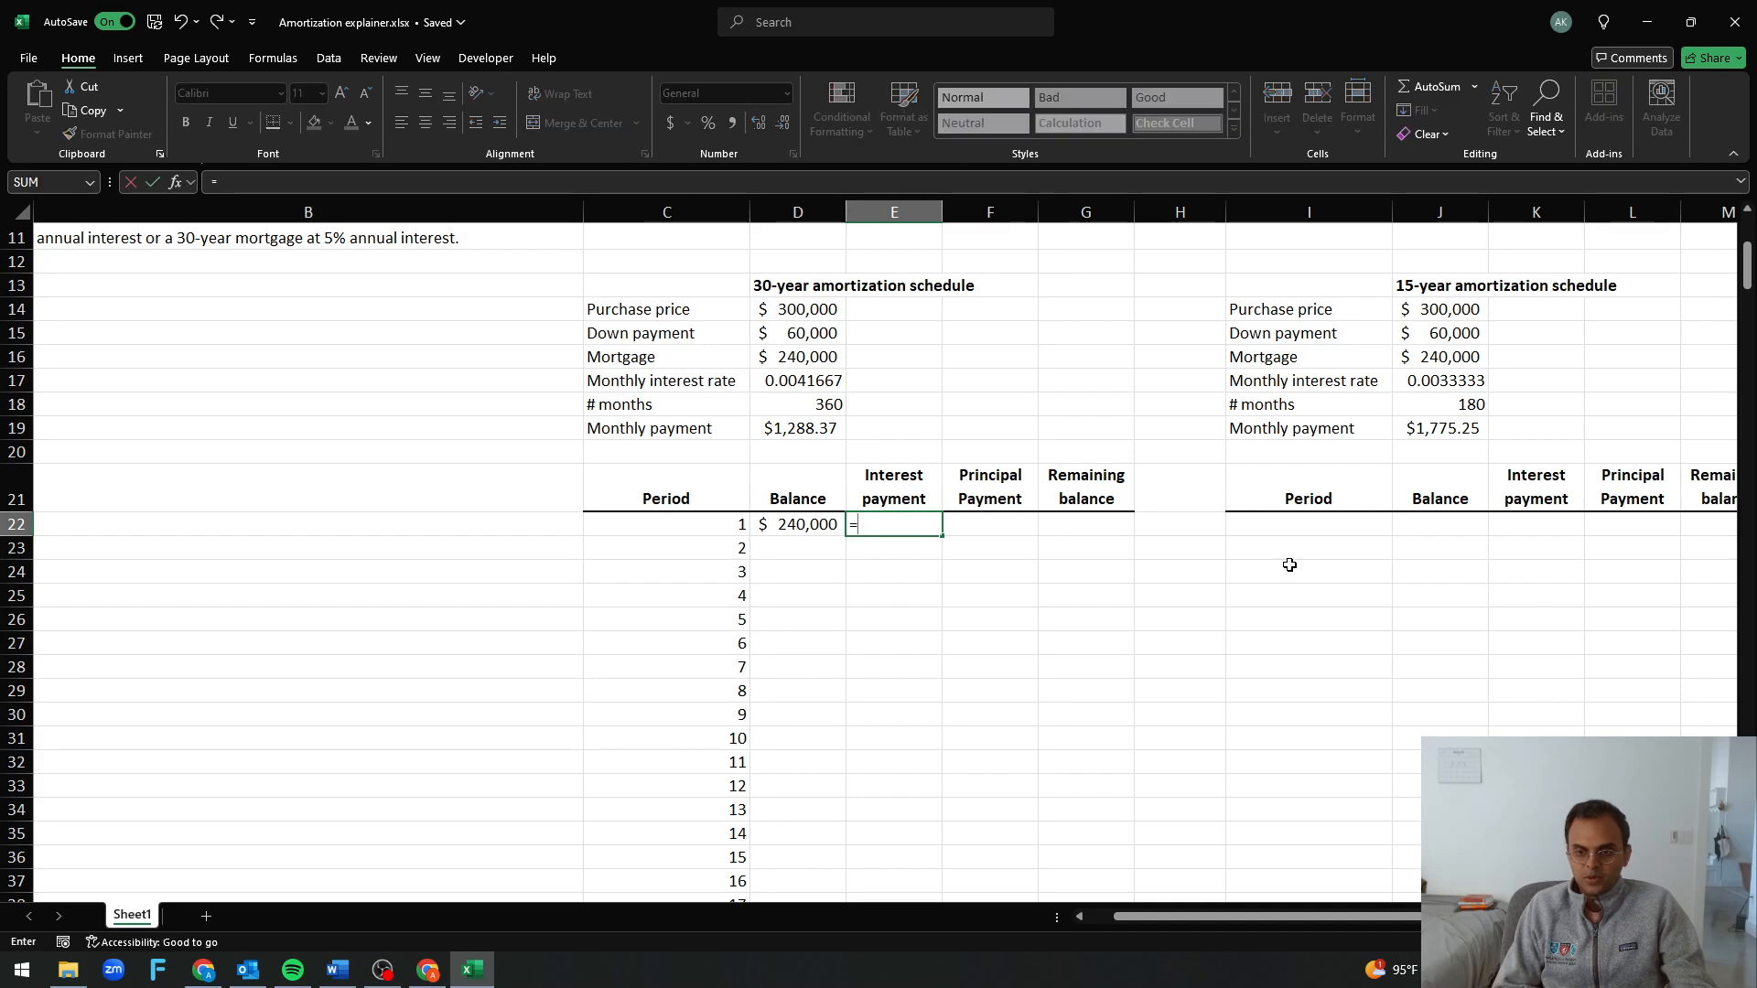
pyautogui.write('impt')
pyautogui.press('BackSpace')
pyautogui.press('BackSpace')
pyautogui.press('BackSpace')
pyautogui.write('p')
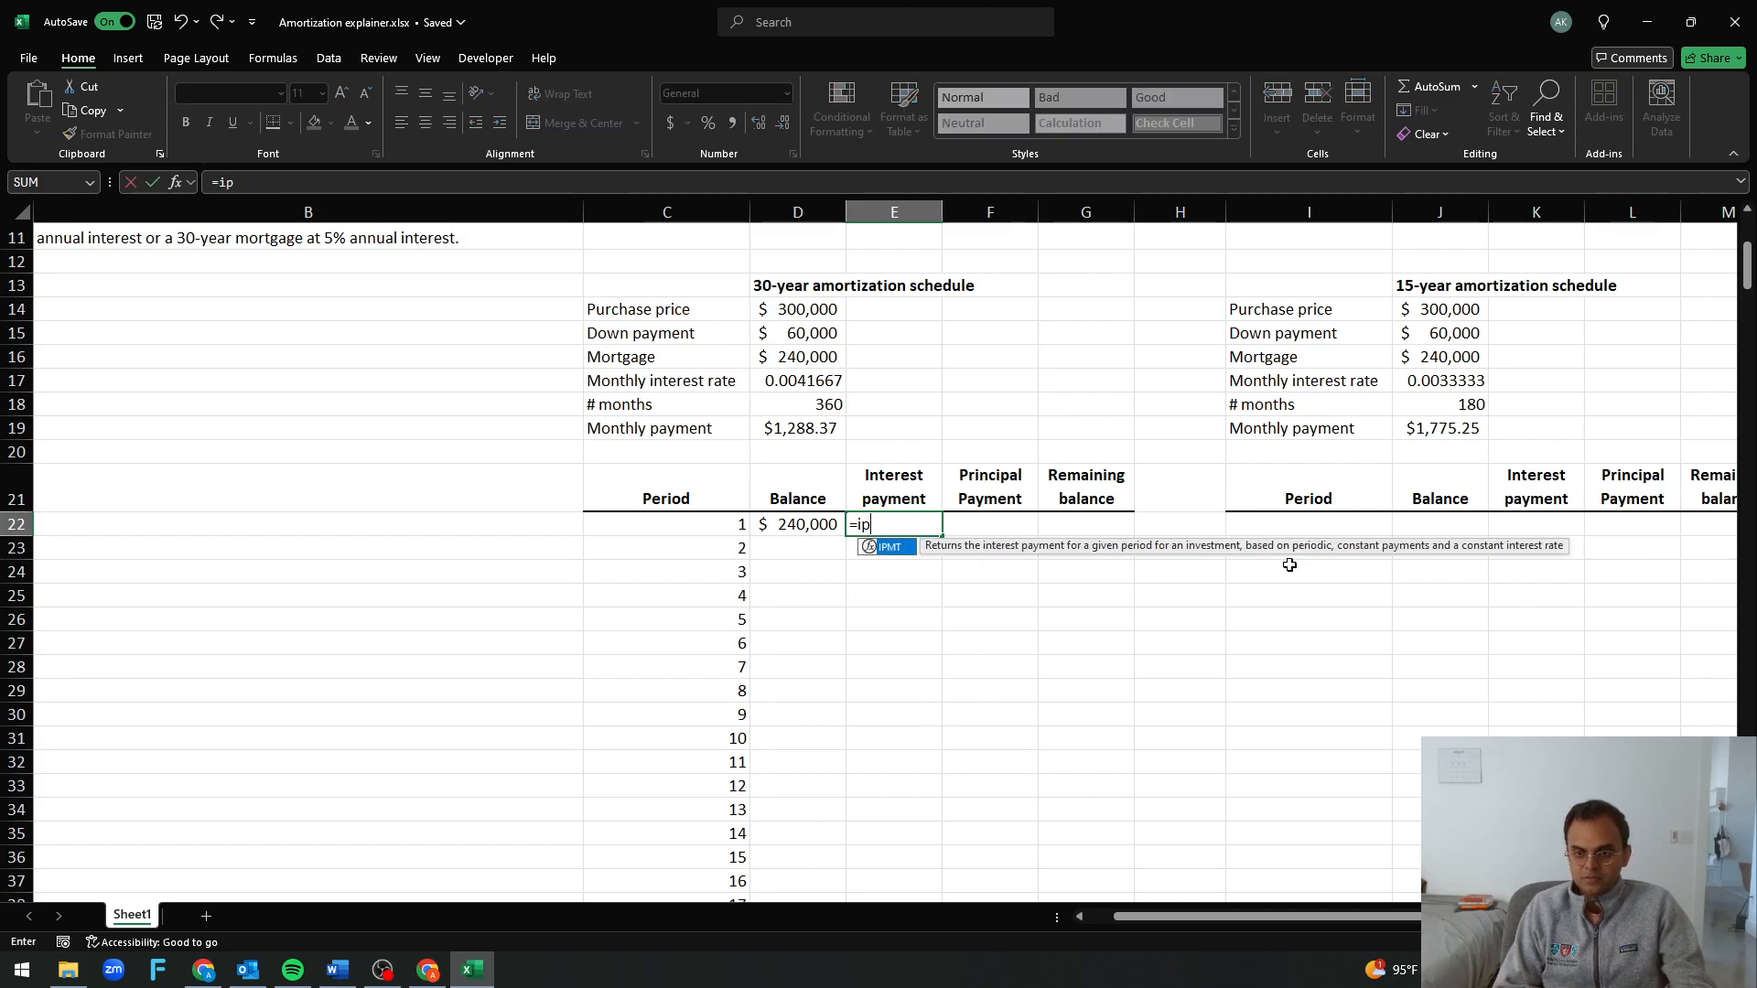
pyautogui.write('mt(')
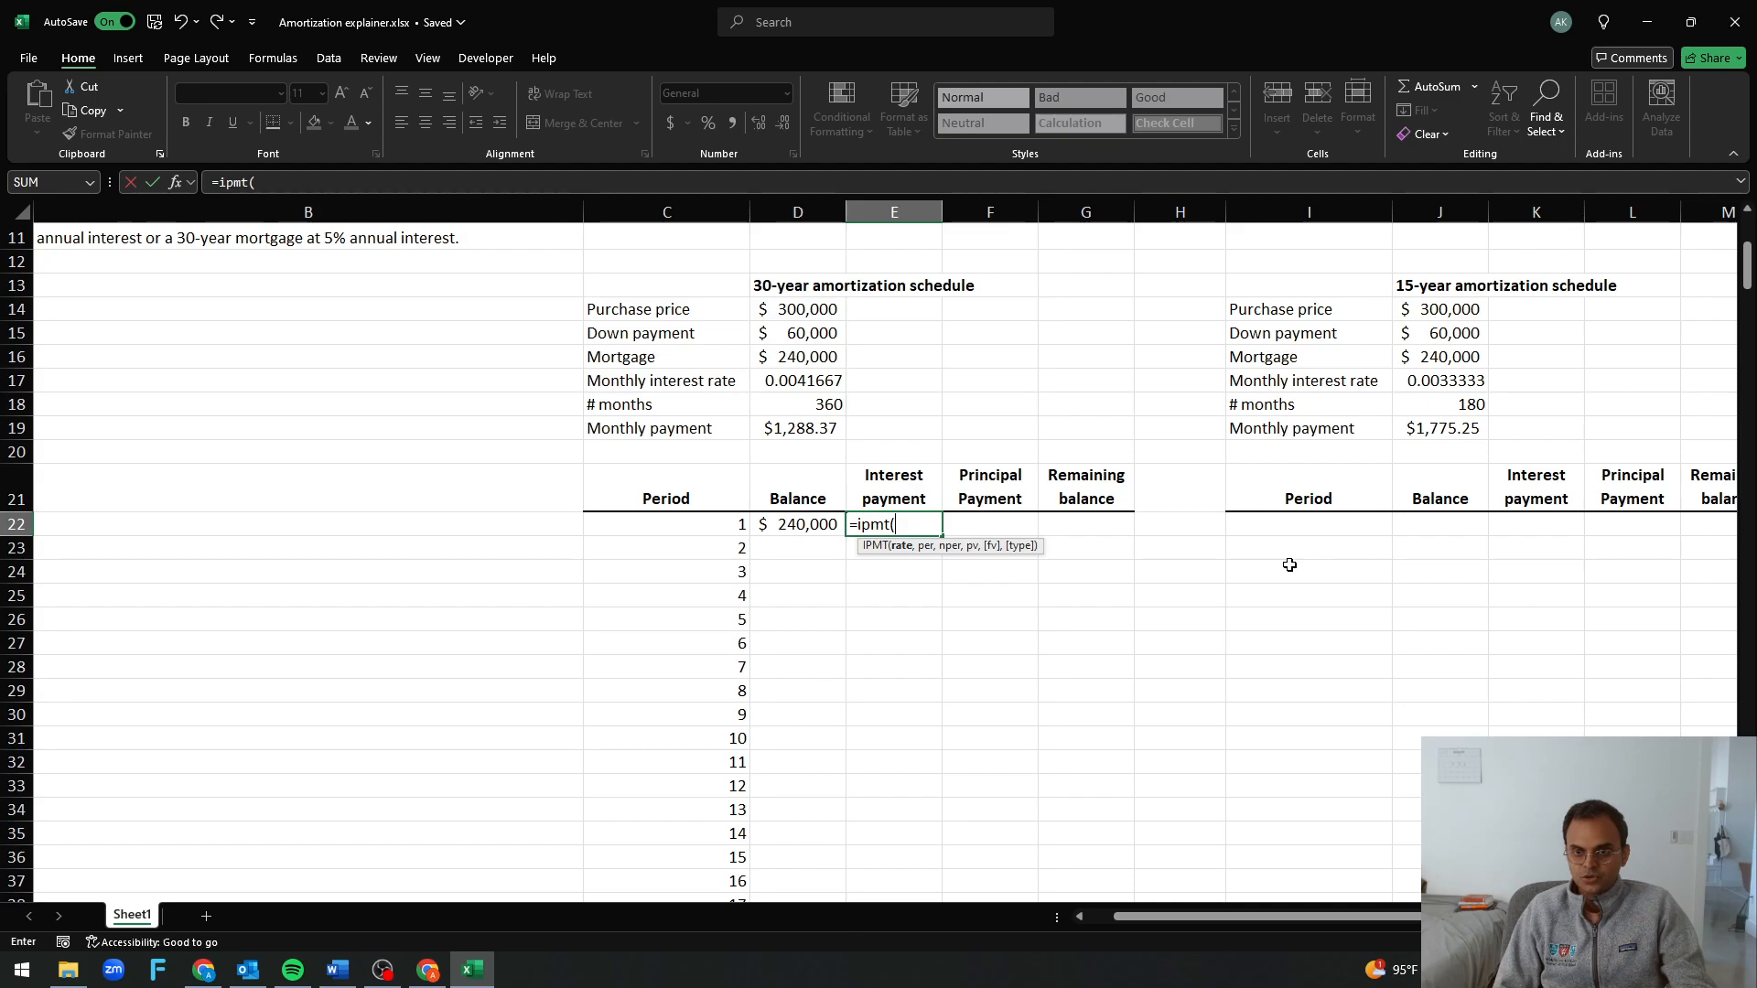
pyautogui.press('Up')
pyautogui.press('Up')
pyautogui.press('Up')
pyautogui.press('Up')
pyautogui.press('Left')
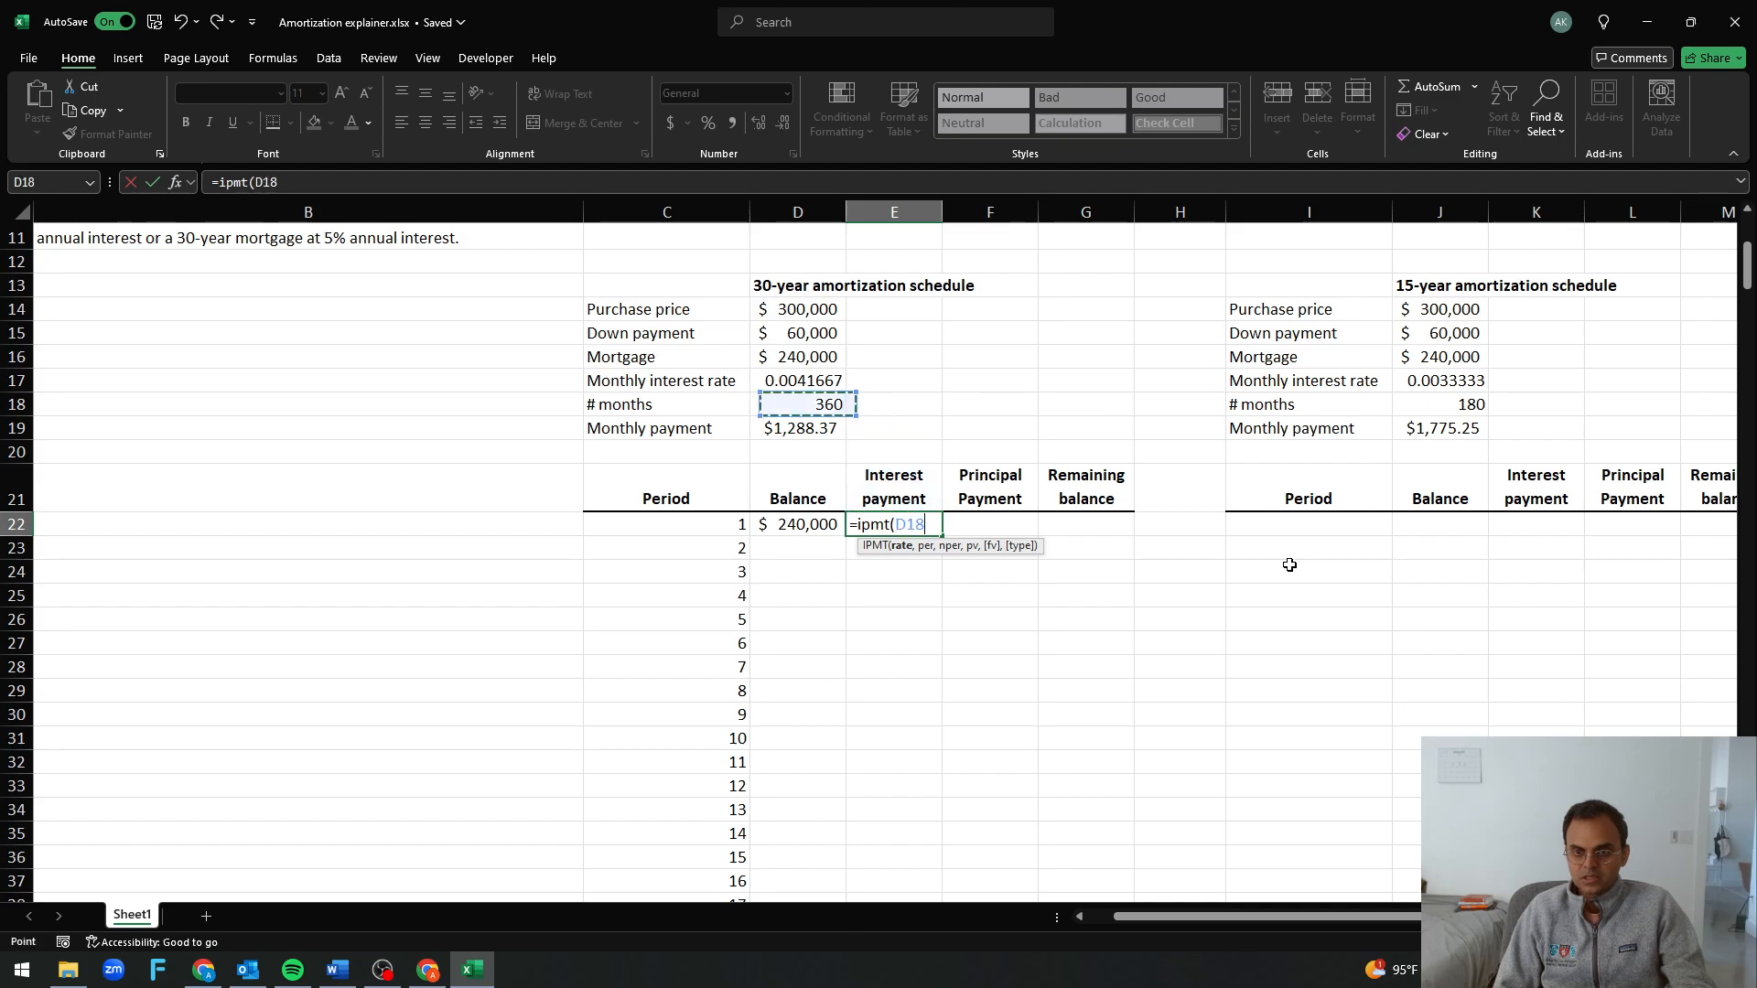
pyautogui.press('Up')
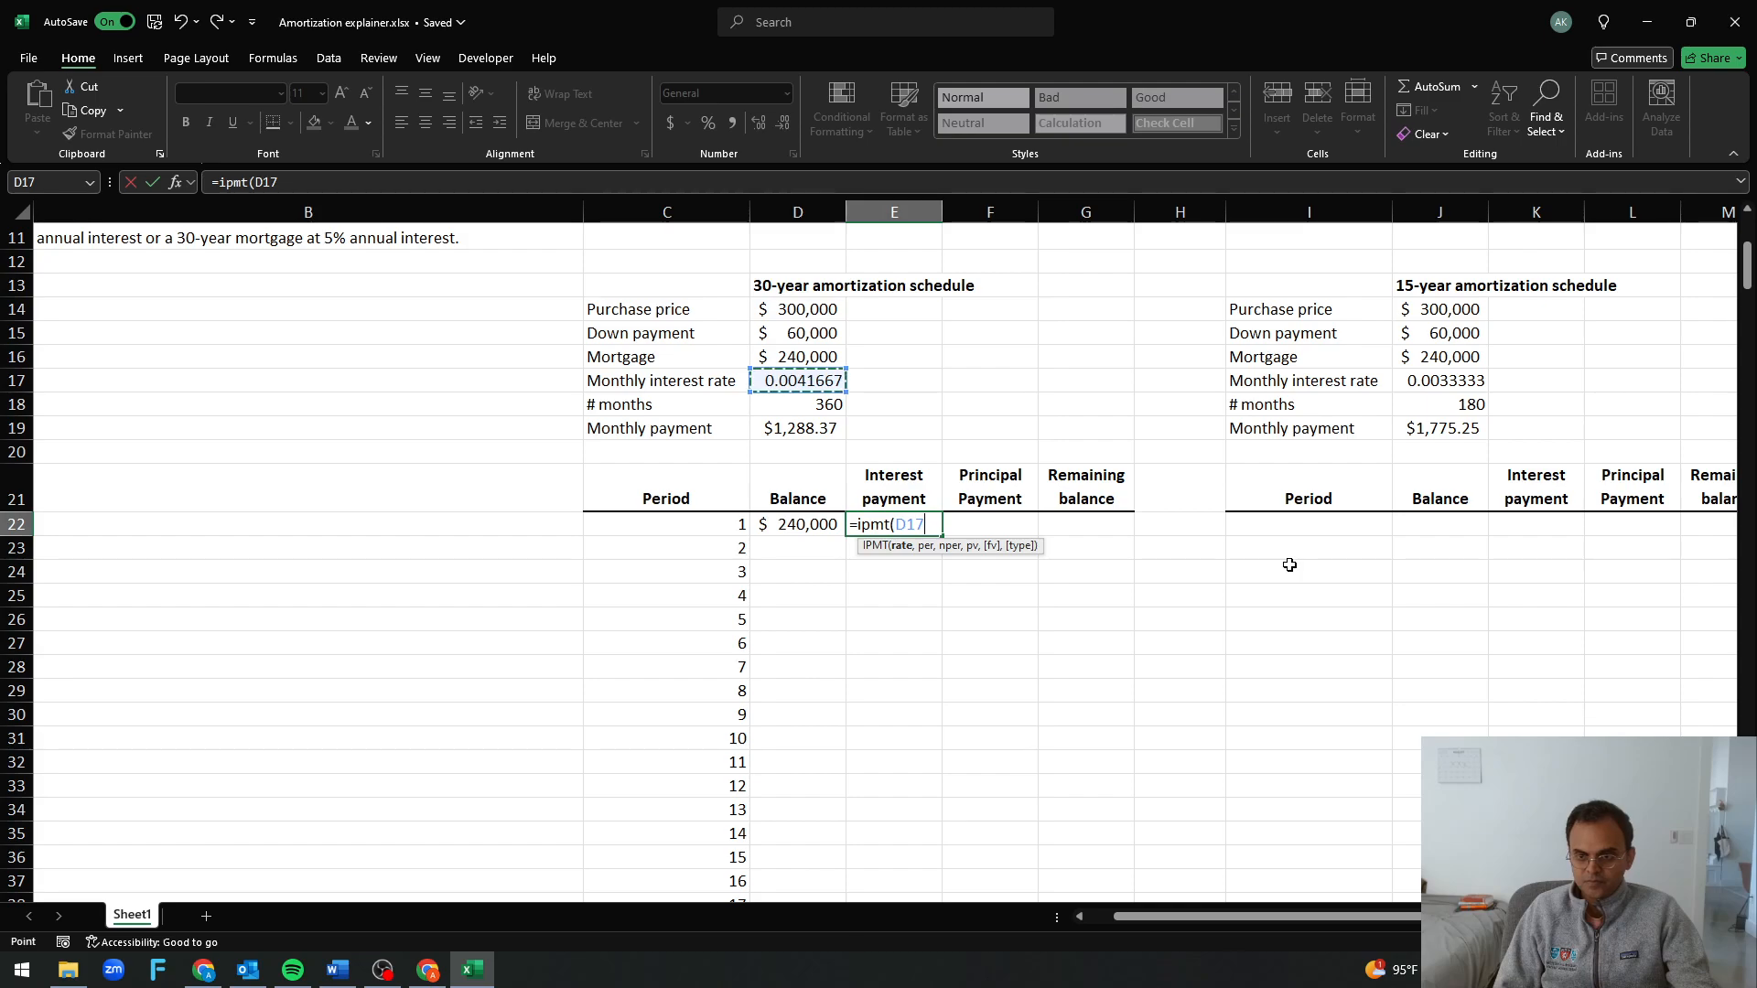
pyautogui.press('F4')
pyautogui.write(',')
pyautogui.press('Up')
pyautogui.press('Up')
pyautogui.press('Up')
pyautogui.press('Up')
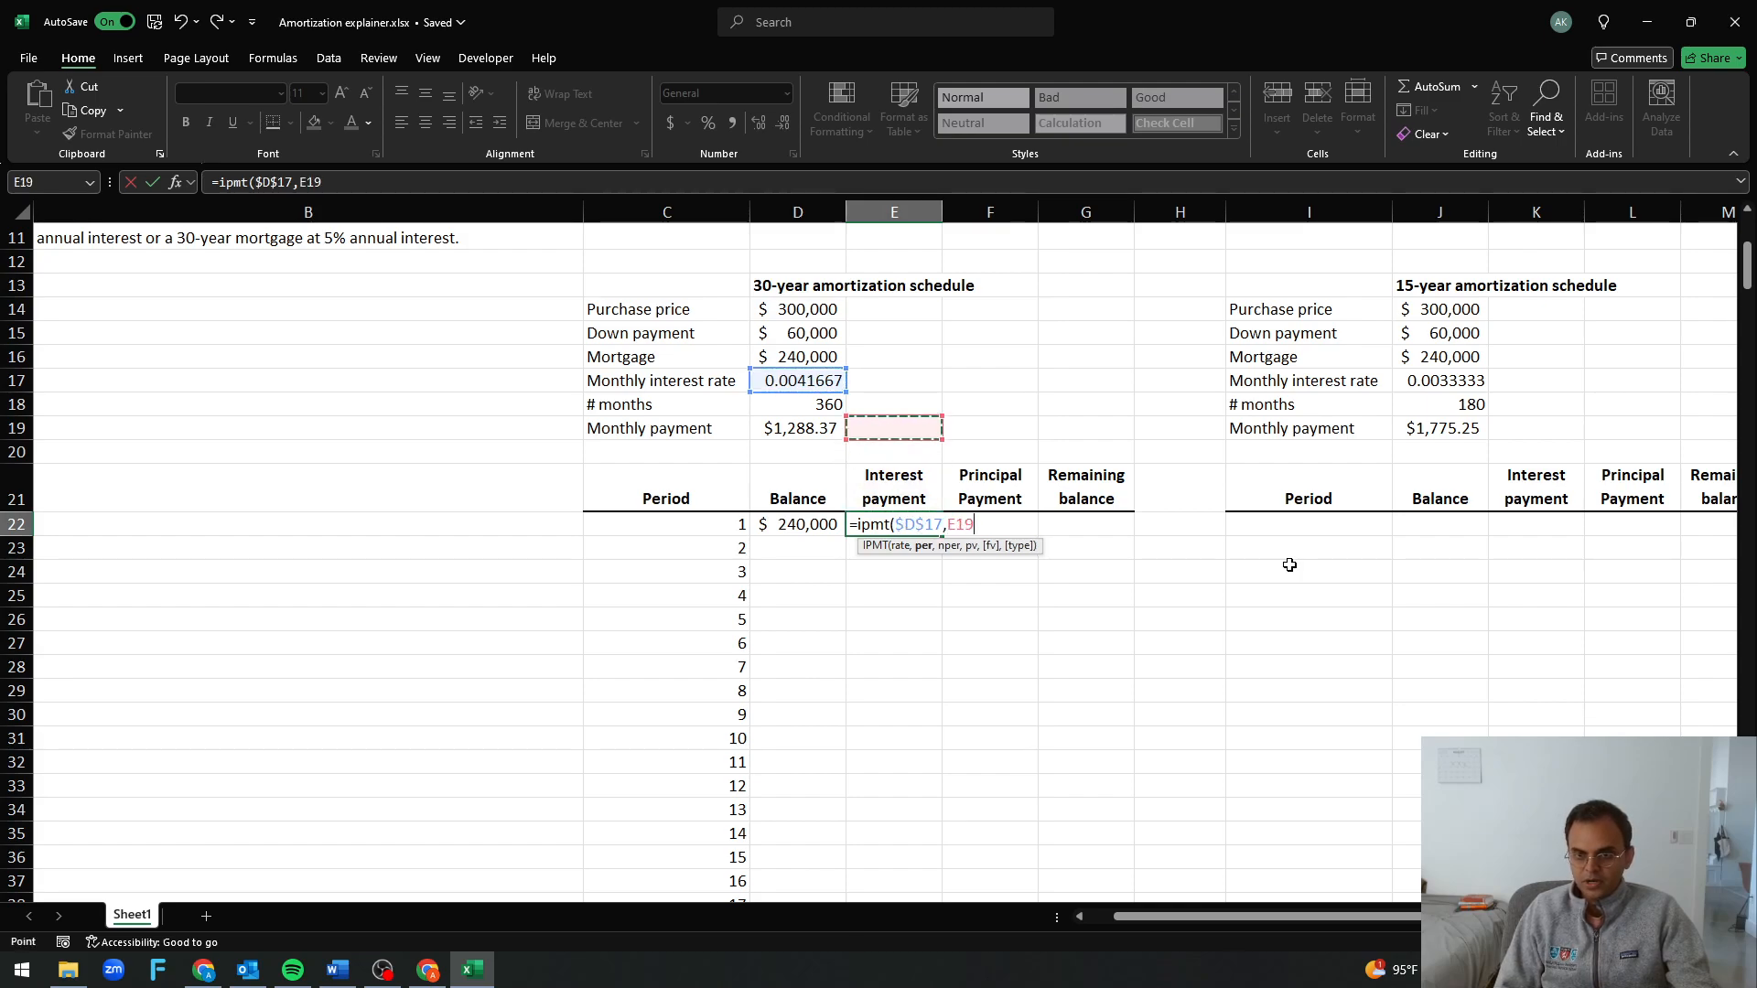
pyautogui.press('Left')
pyautogui.press('F4')
pyautogui.write(',')
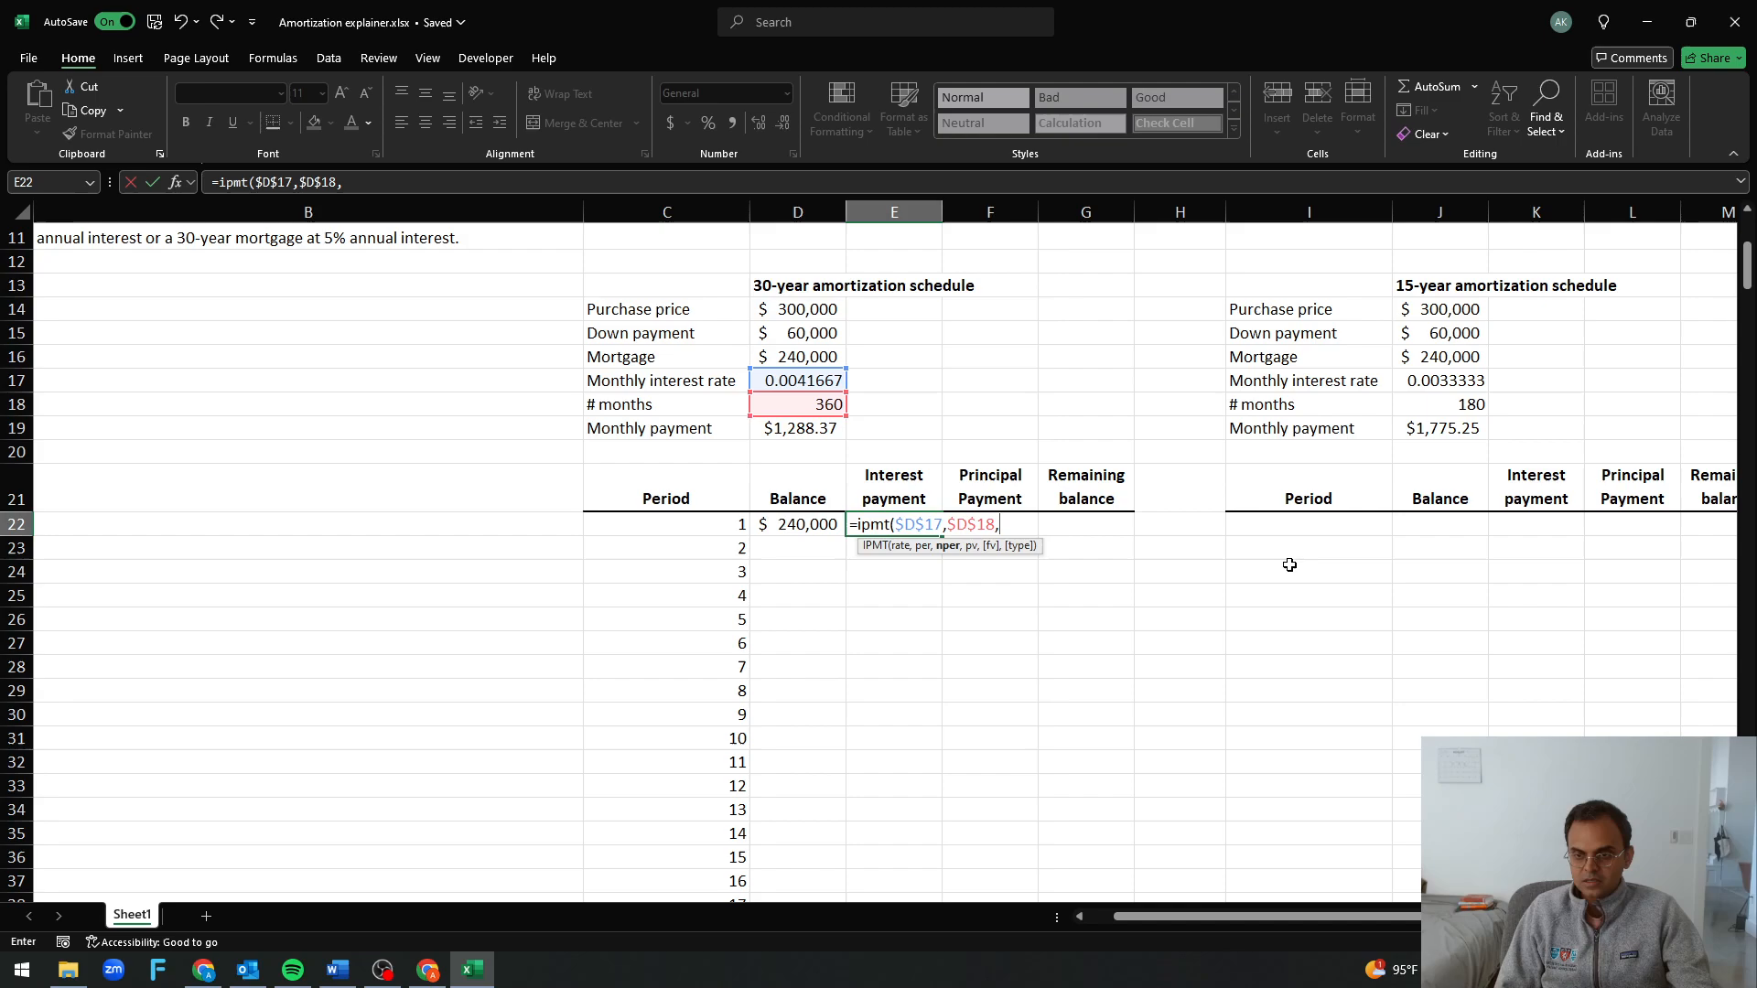
pyautogui.press('BackSpace')
pyautogui.press('BackSpace')
pyautogui.press('BackSpace')
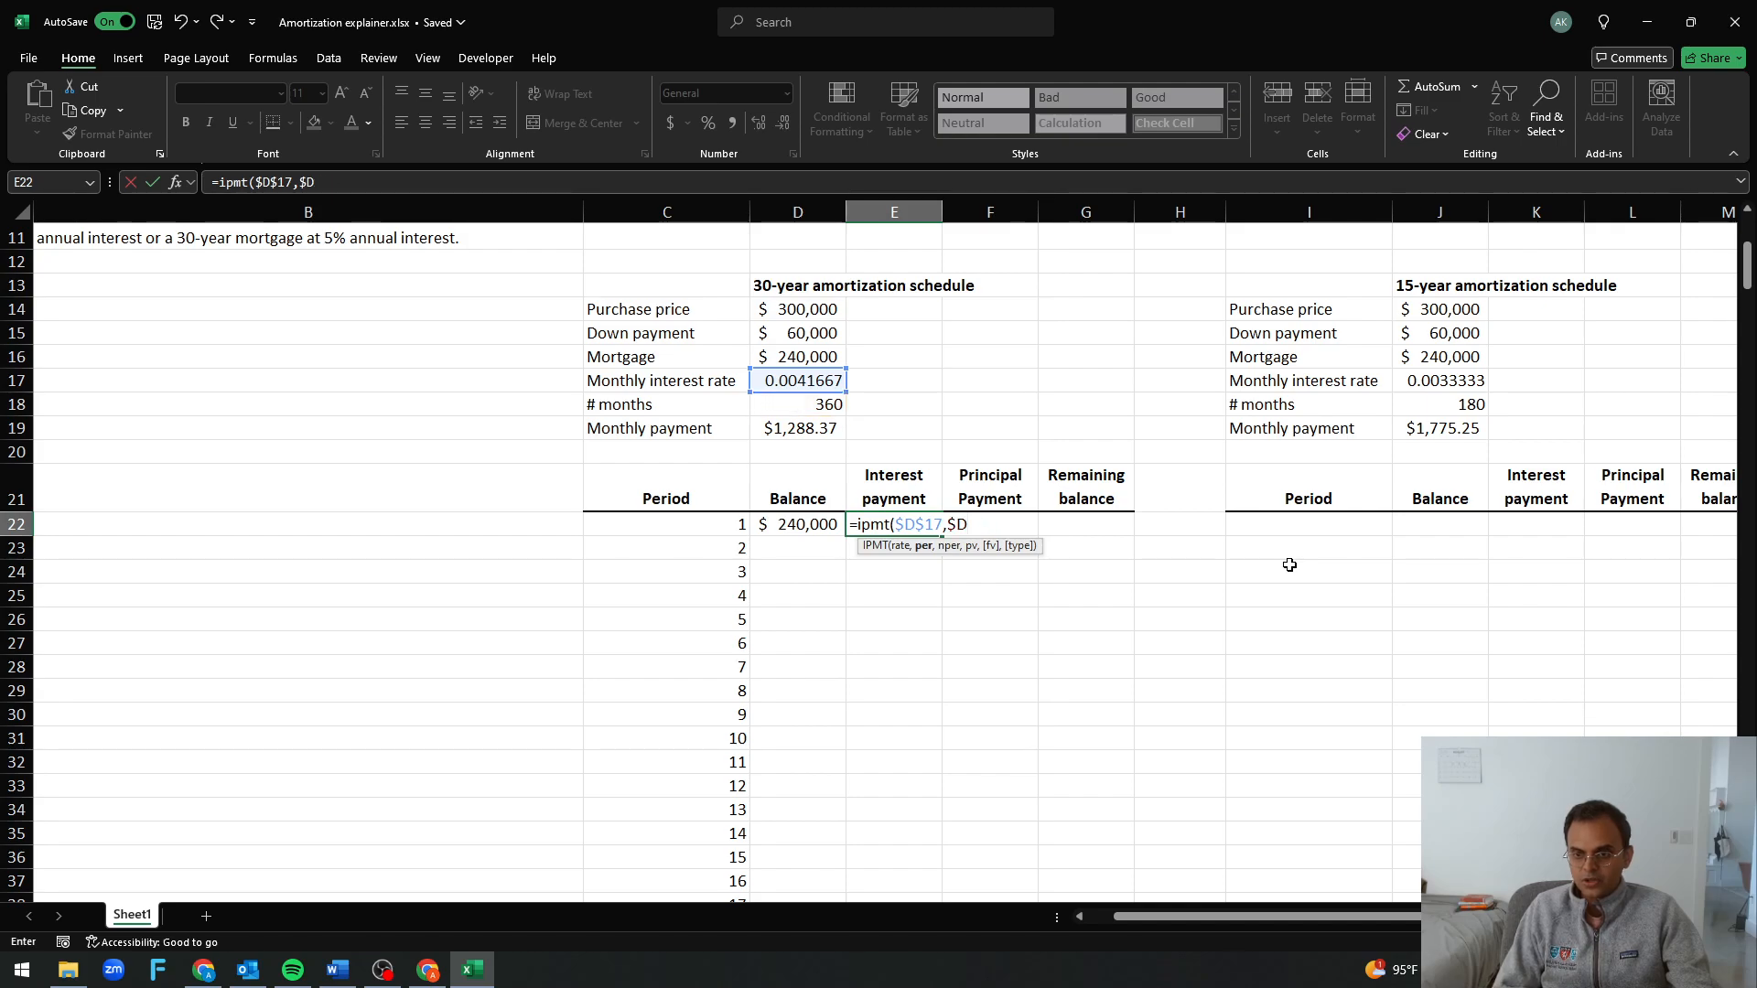
pyautogui.press('Right')
pyautogui.press('Left')
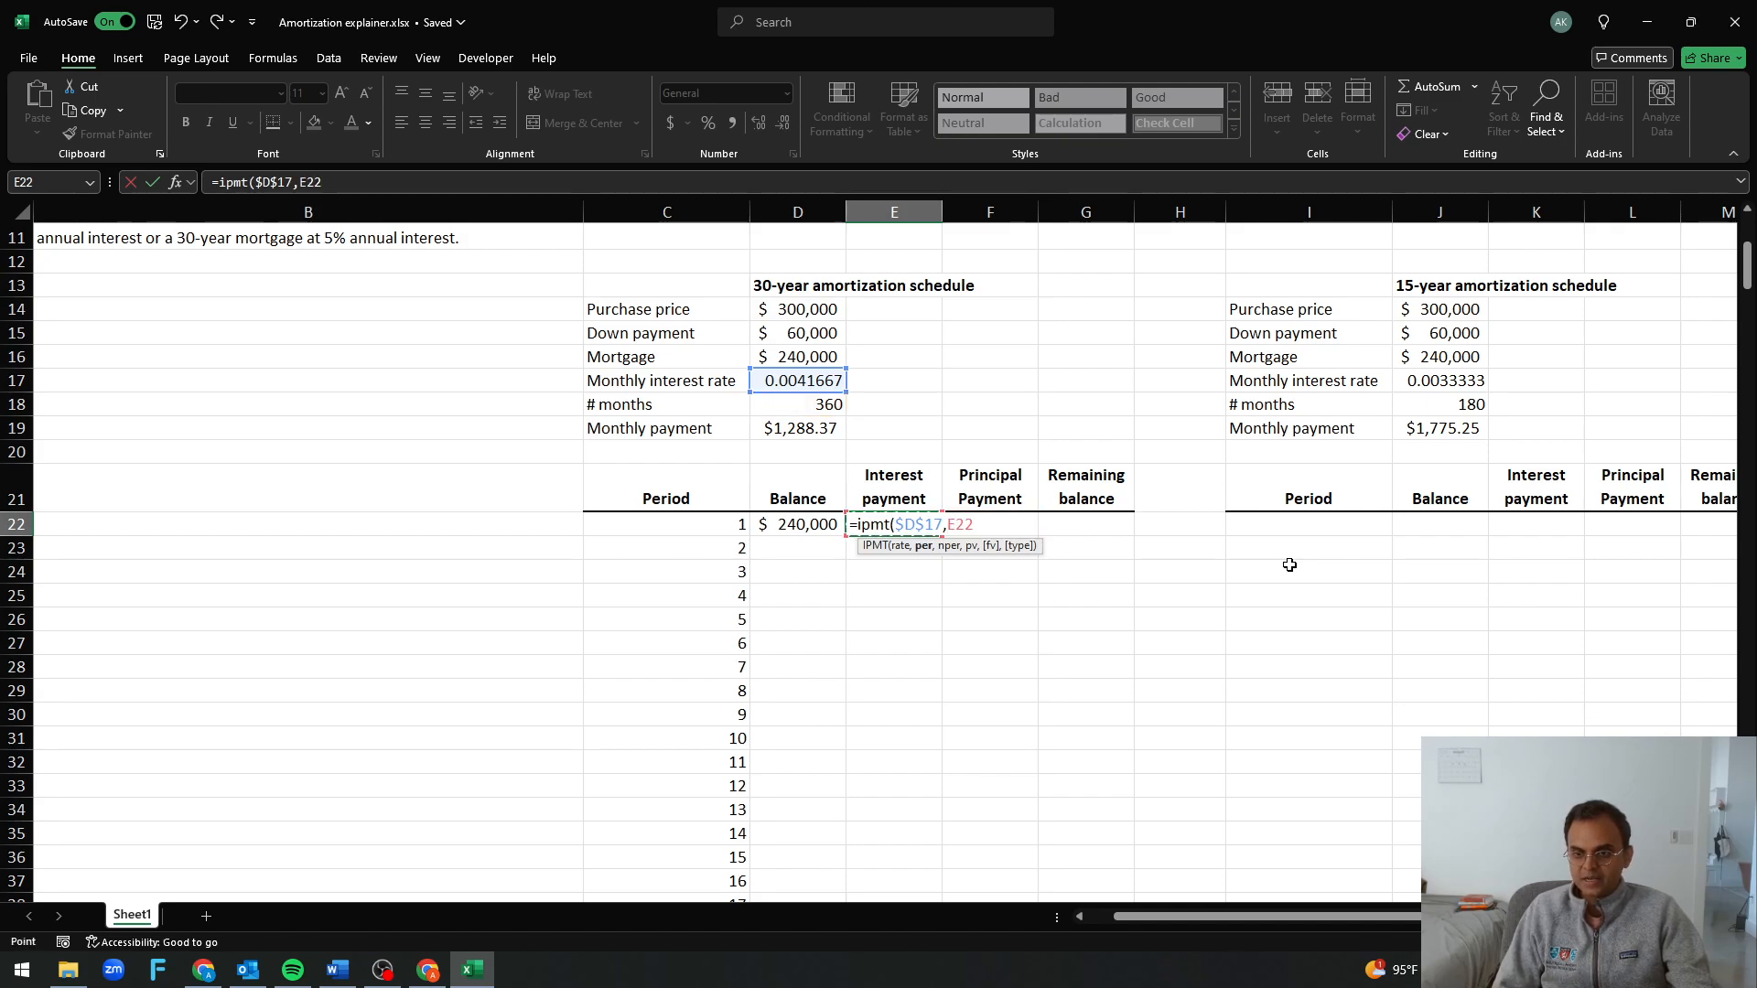
pyautogui.press('BackSpace')
pyautogui.press('BackSpace')
pyautogui.press('BackSpace')
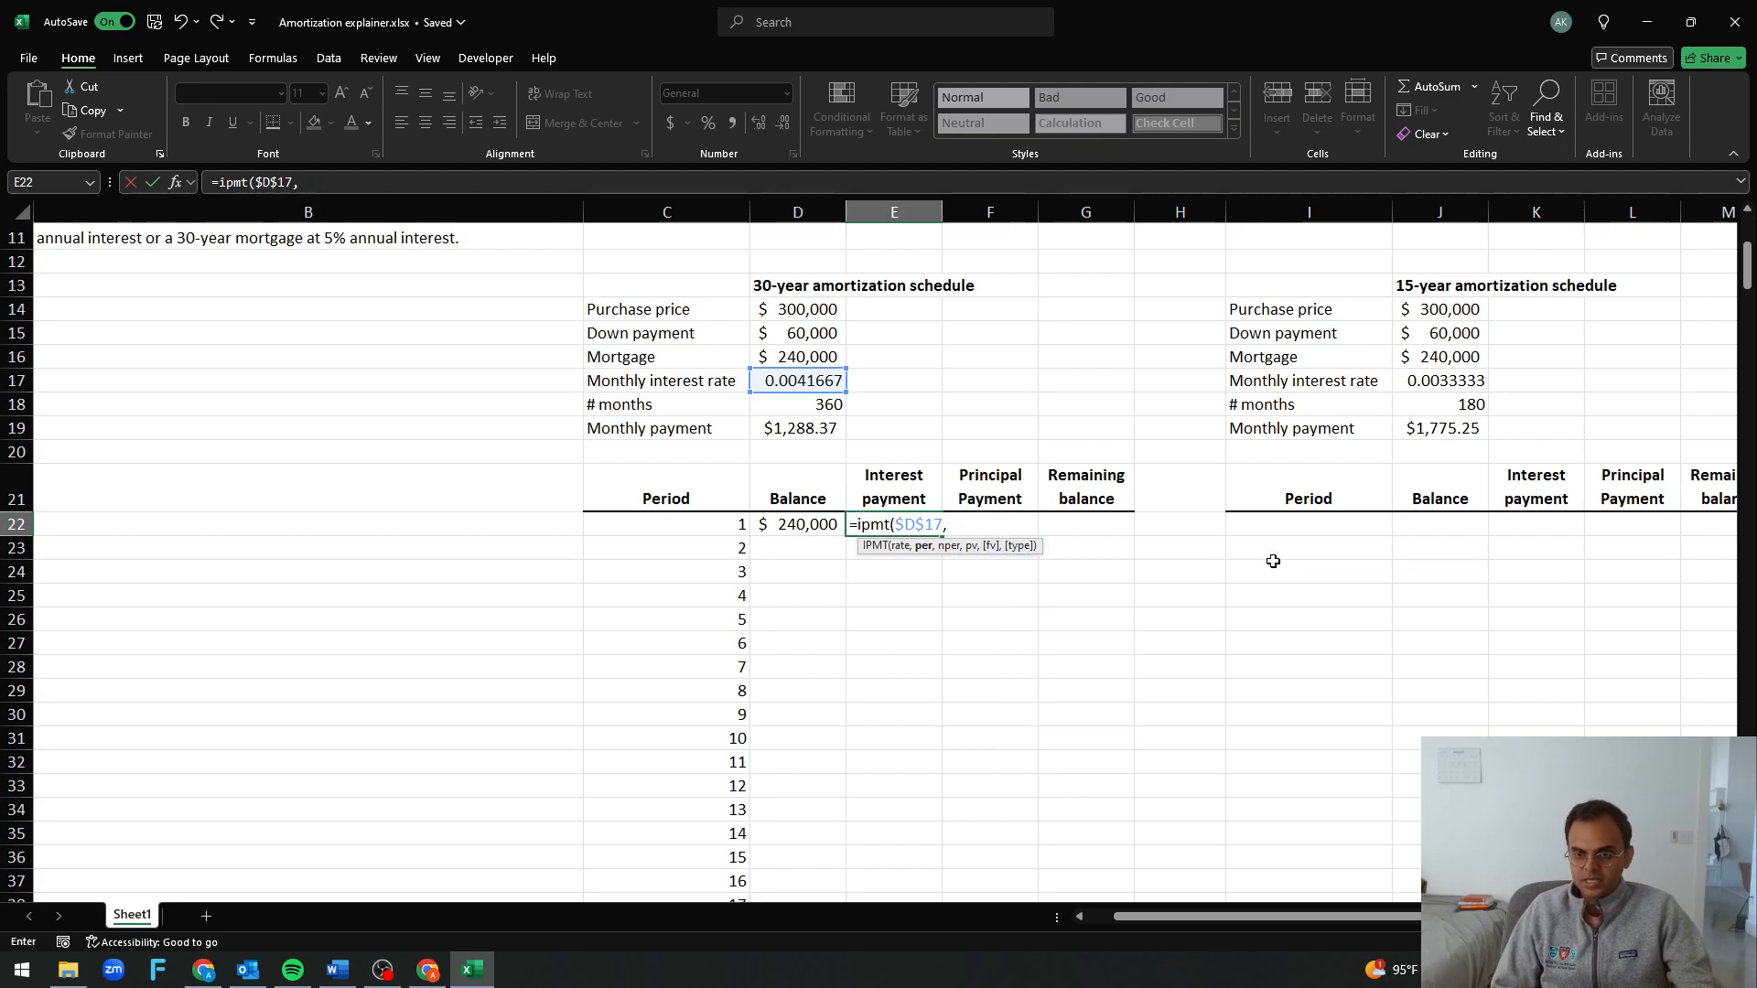
# Complete the E22 interest formula as =IPMT($D$17,$C22,$D$18,-D16,0) and check its references
pyautogui.click(720, 525)
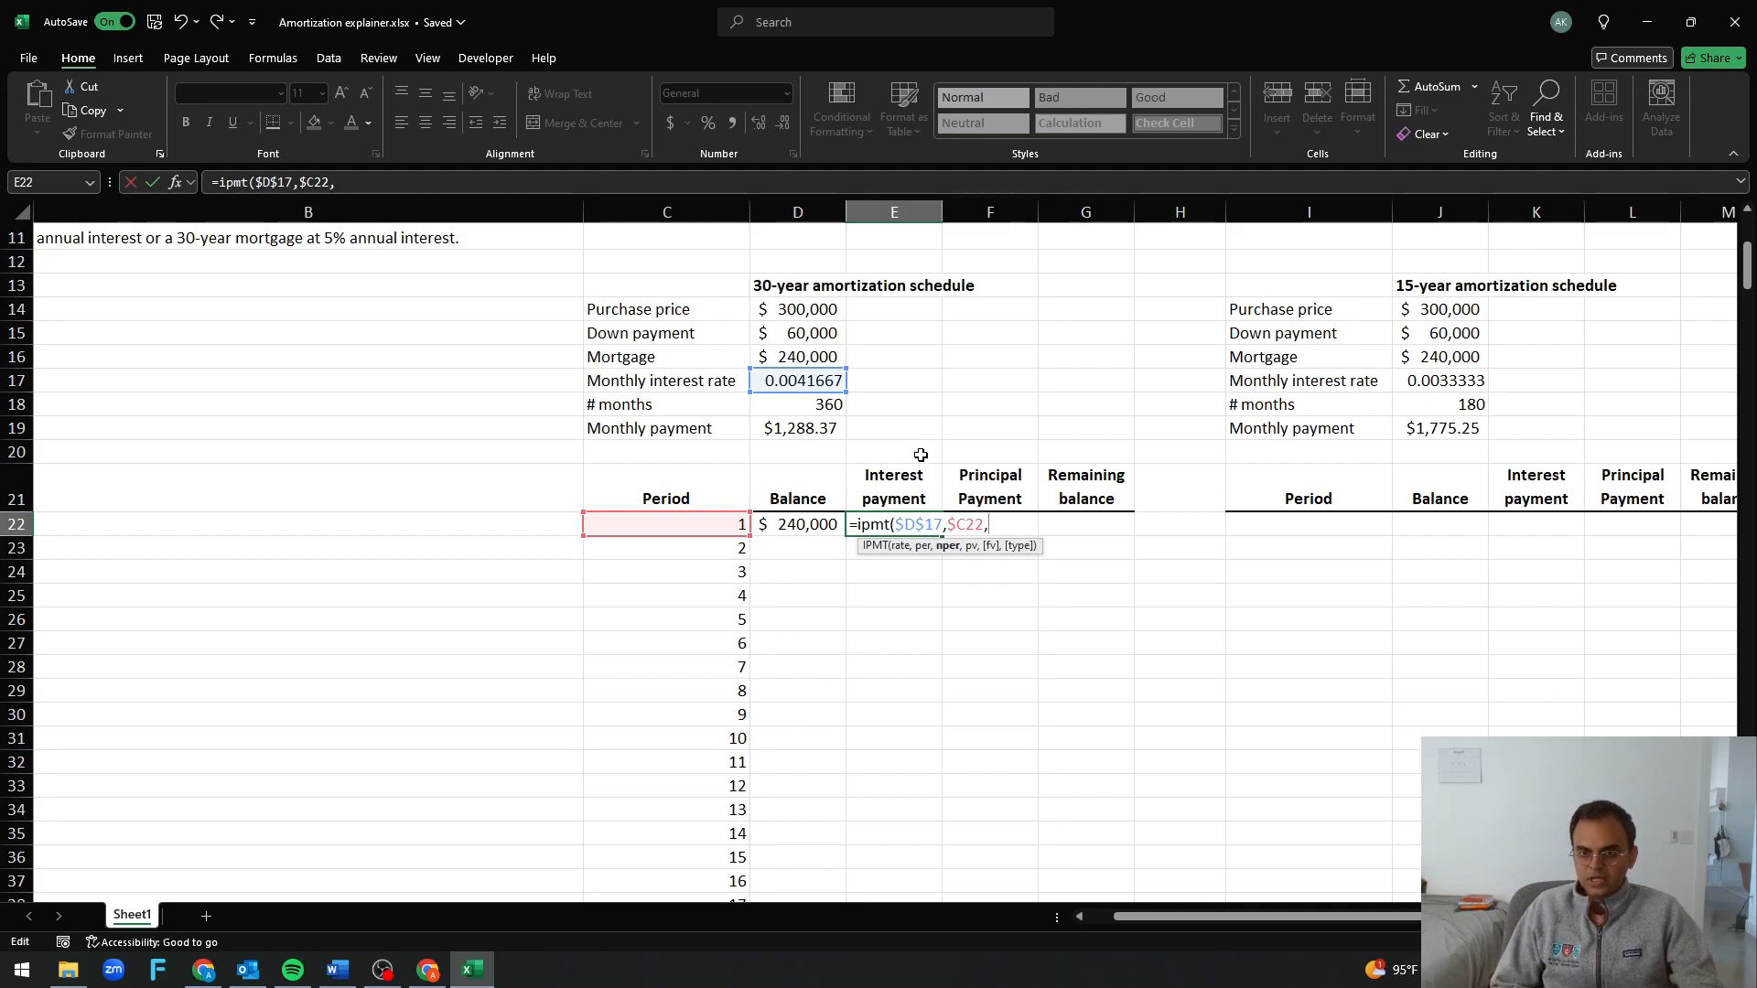
pyautogui.write(',')
pyautogui.click(812, 400)
pyautogui.press('F4')
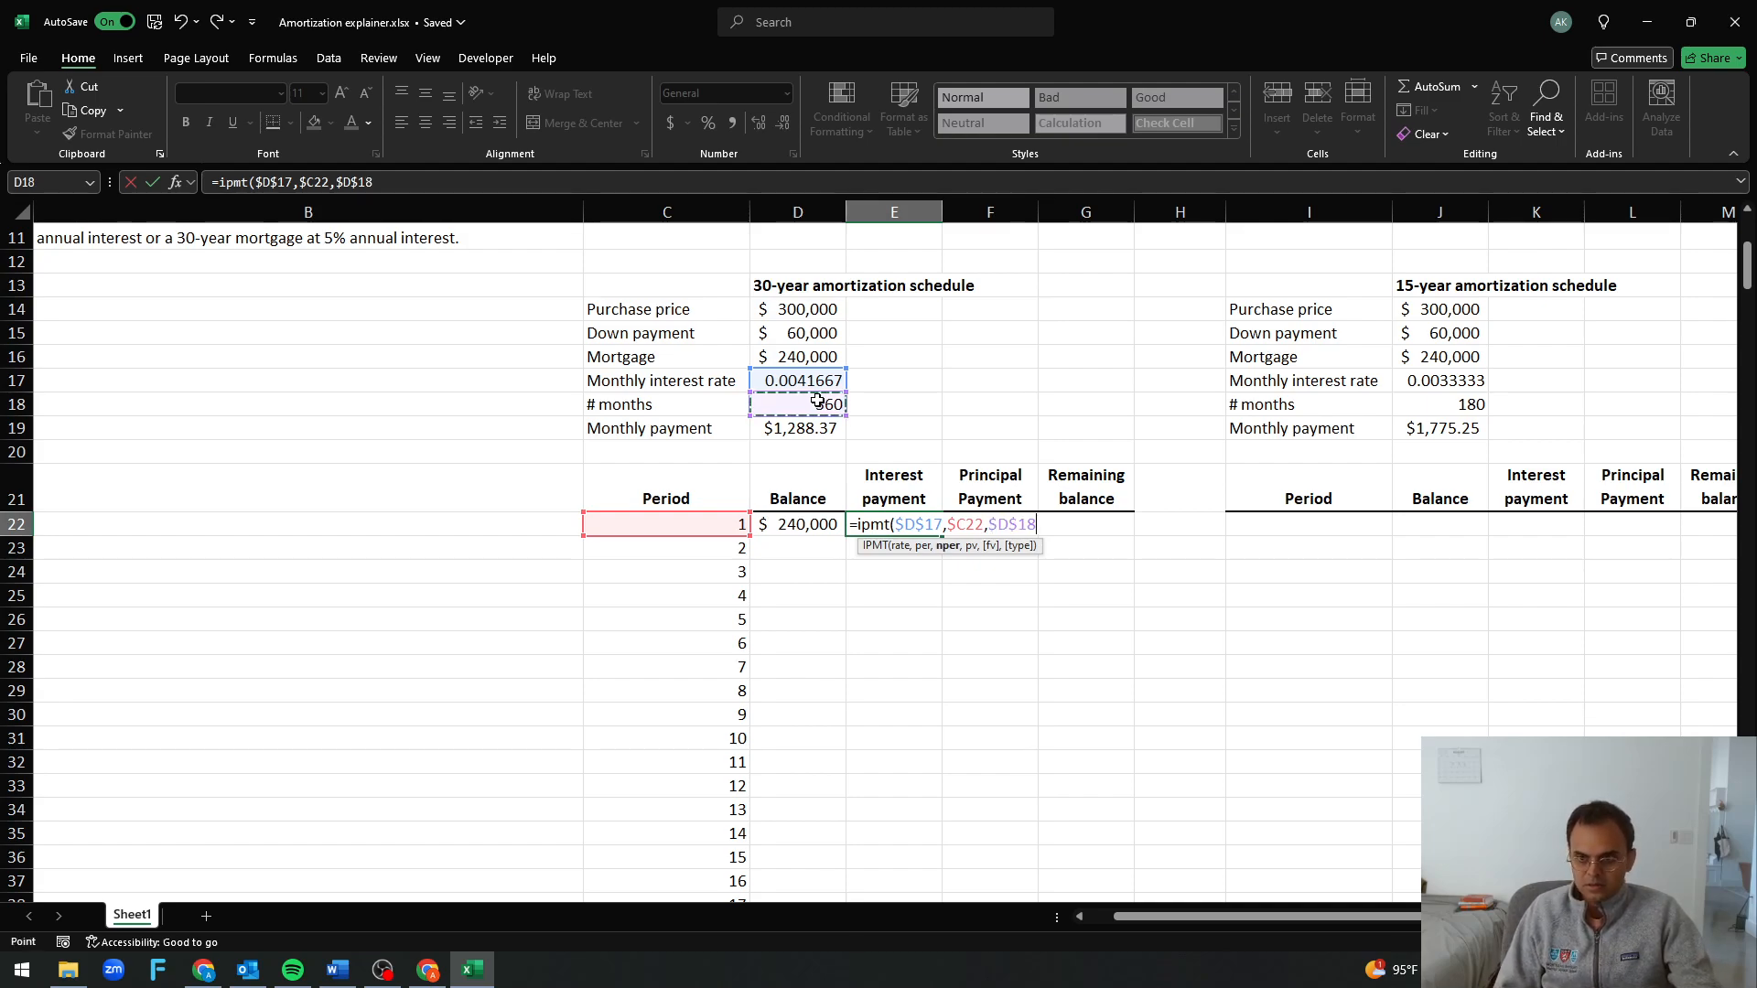
pyautogui.write(',')
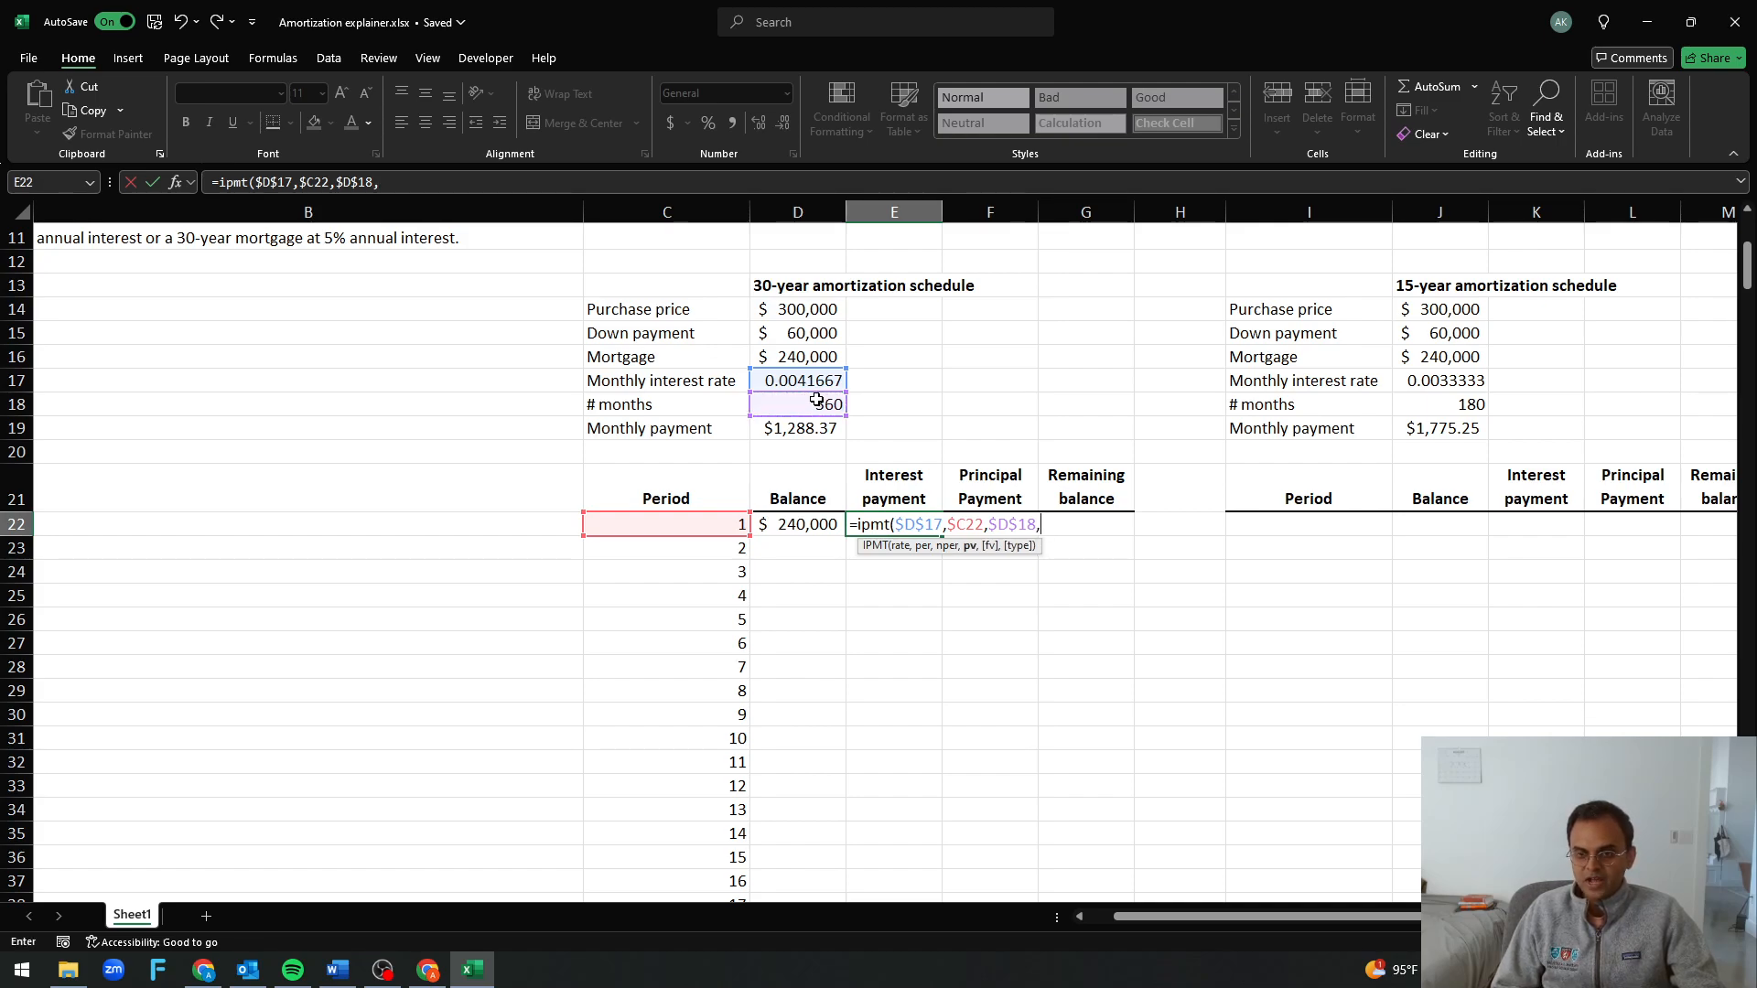
pyautogui.click(810, 357)
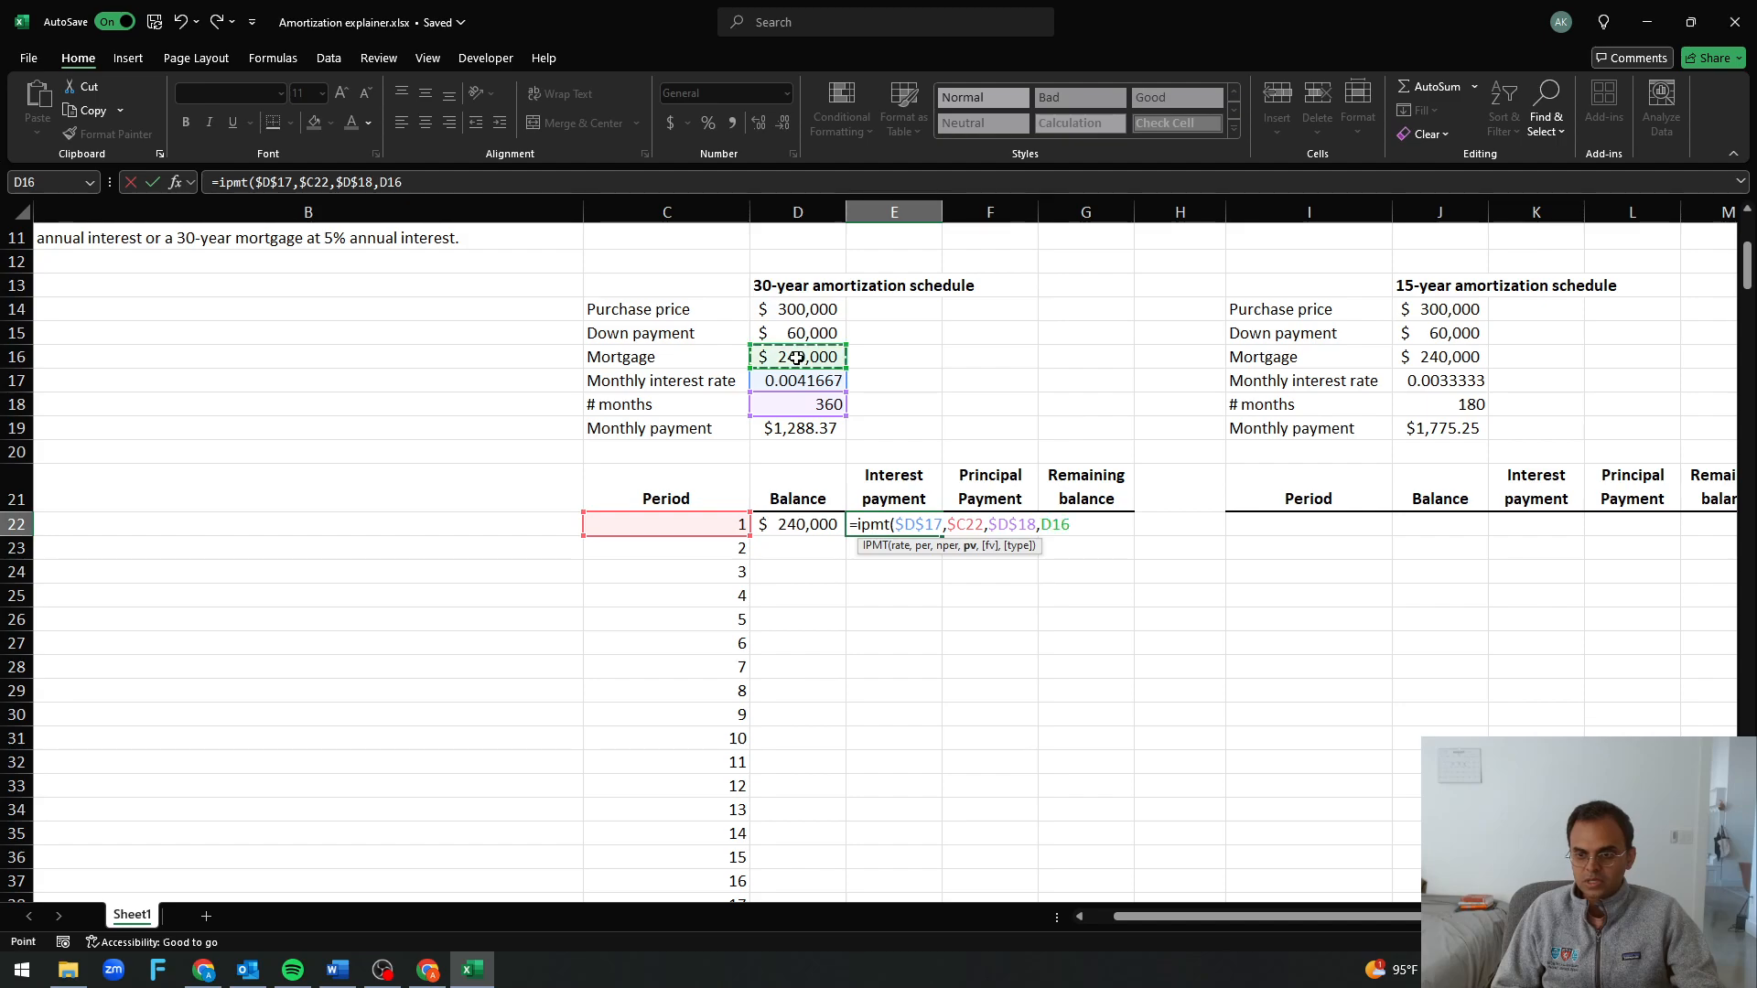
pyautogui.click(1042, 524)
pyautogui.write('-')
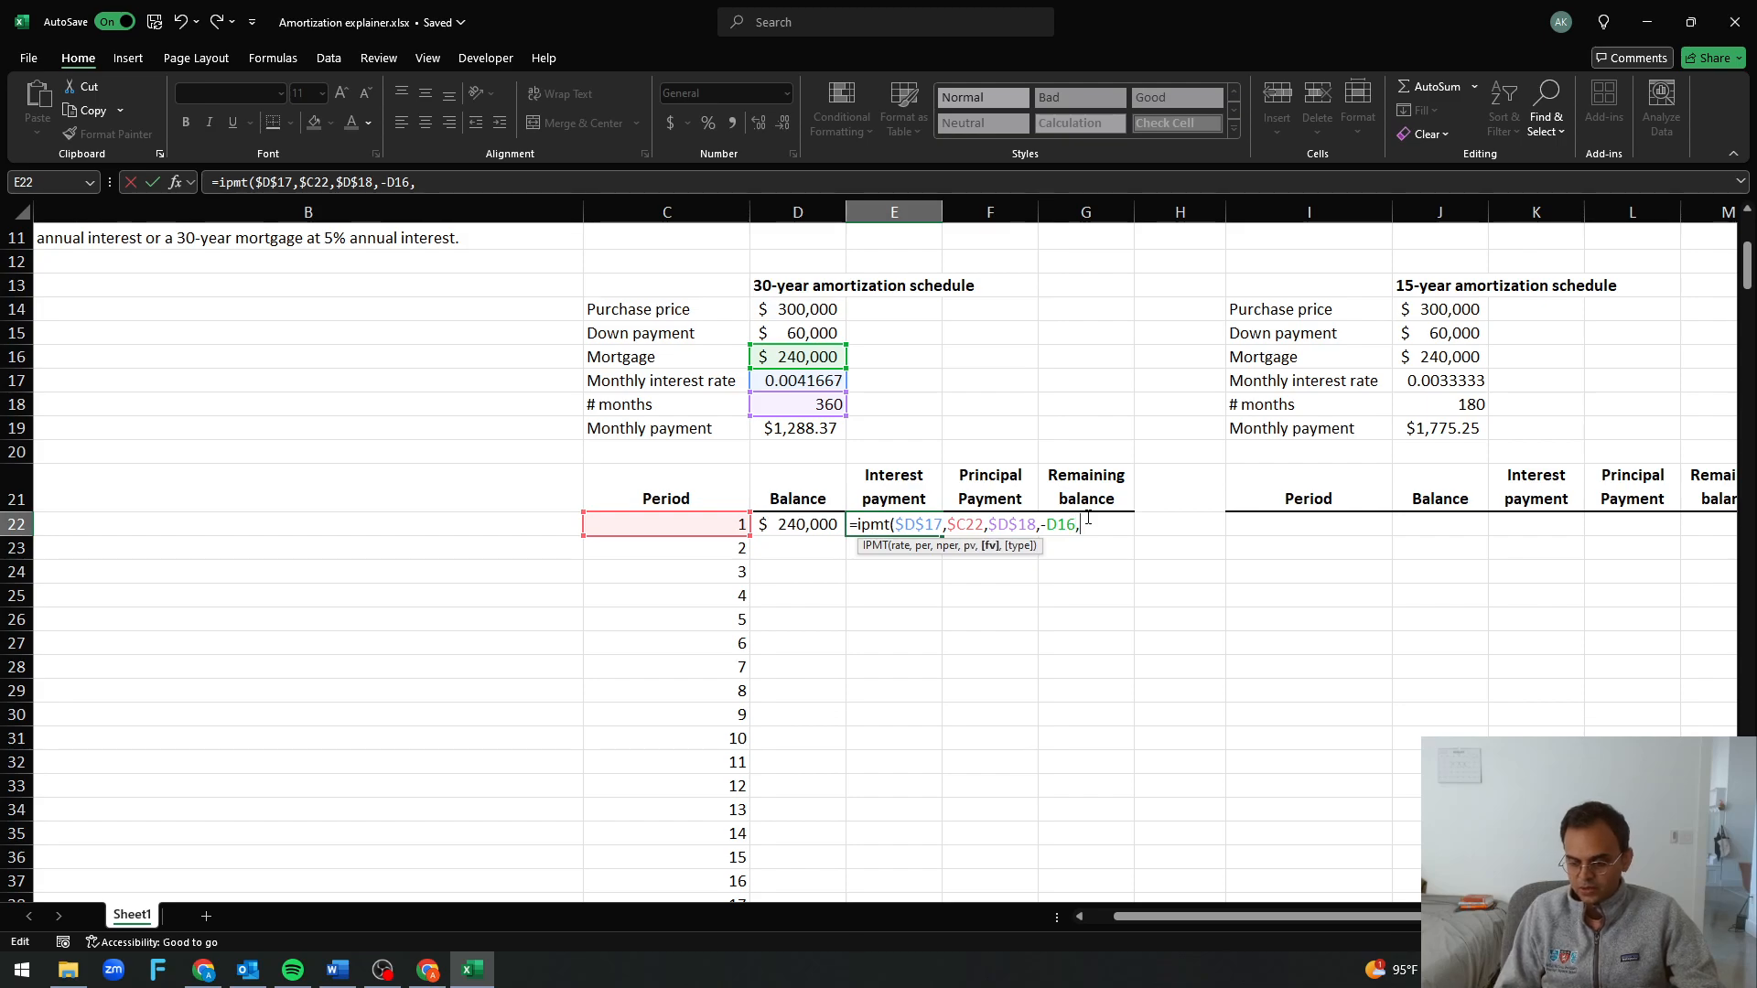
pyautogui.hotkey('ctrl', 'Return')
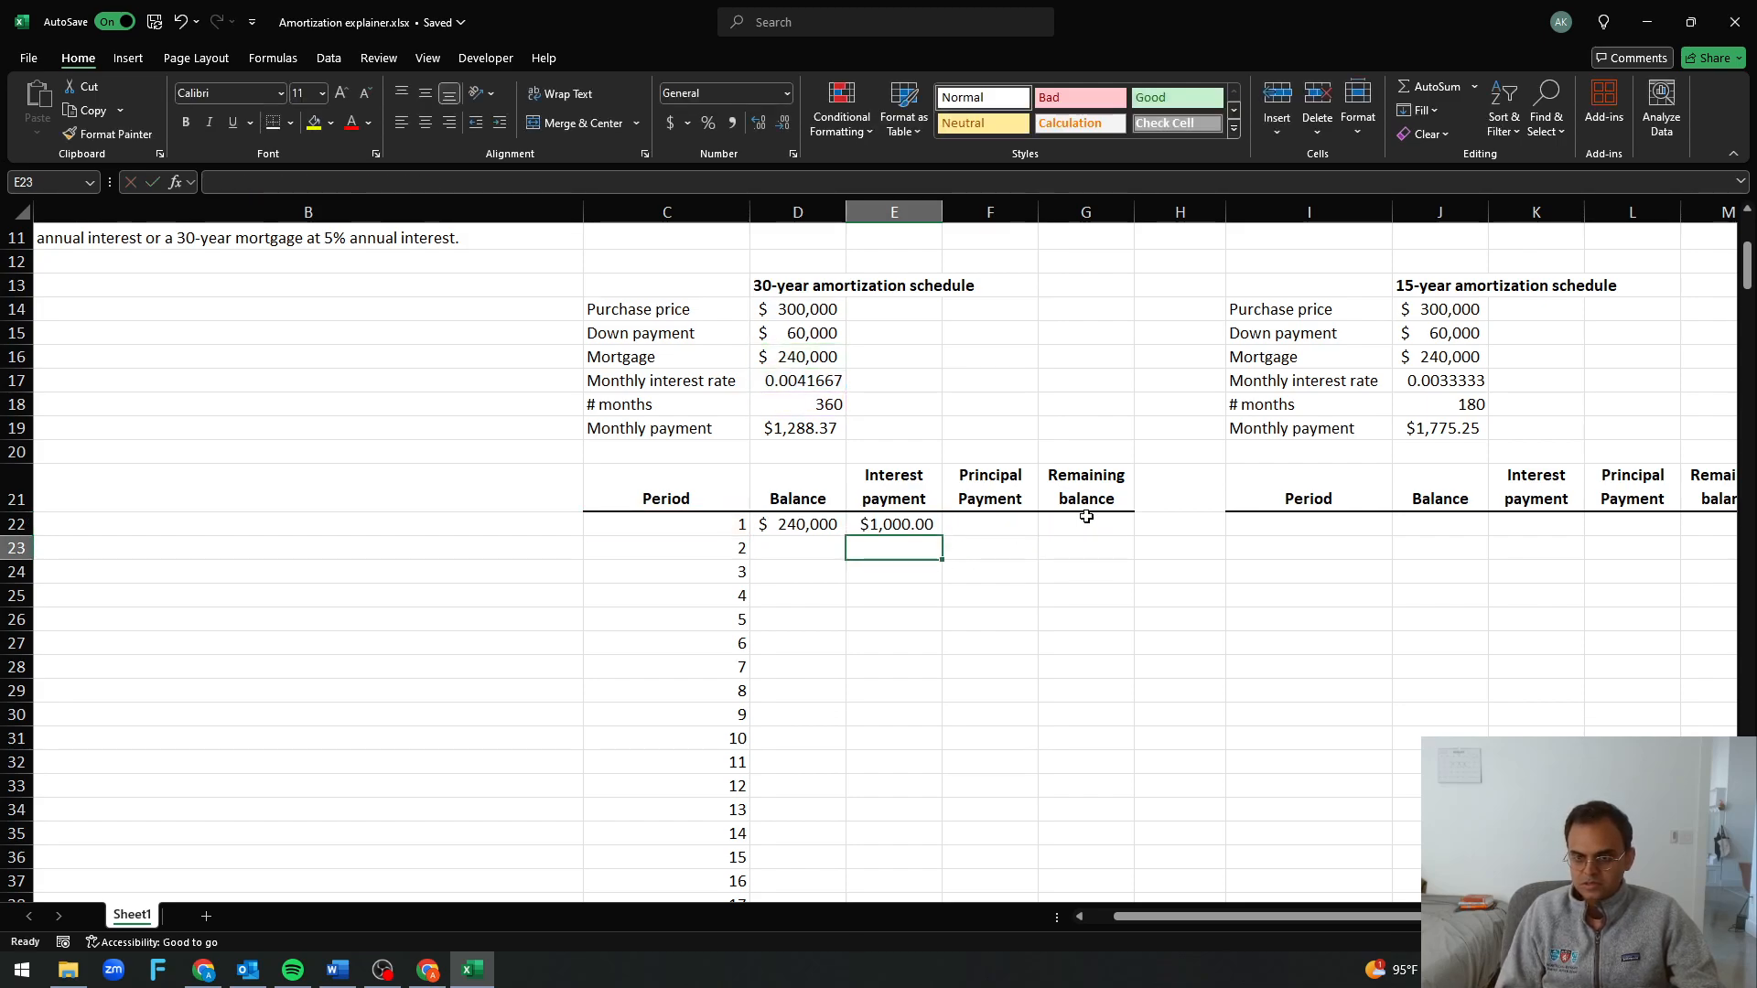
pyautogui.press('F2')
pyautogui.press('Escape')
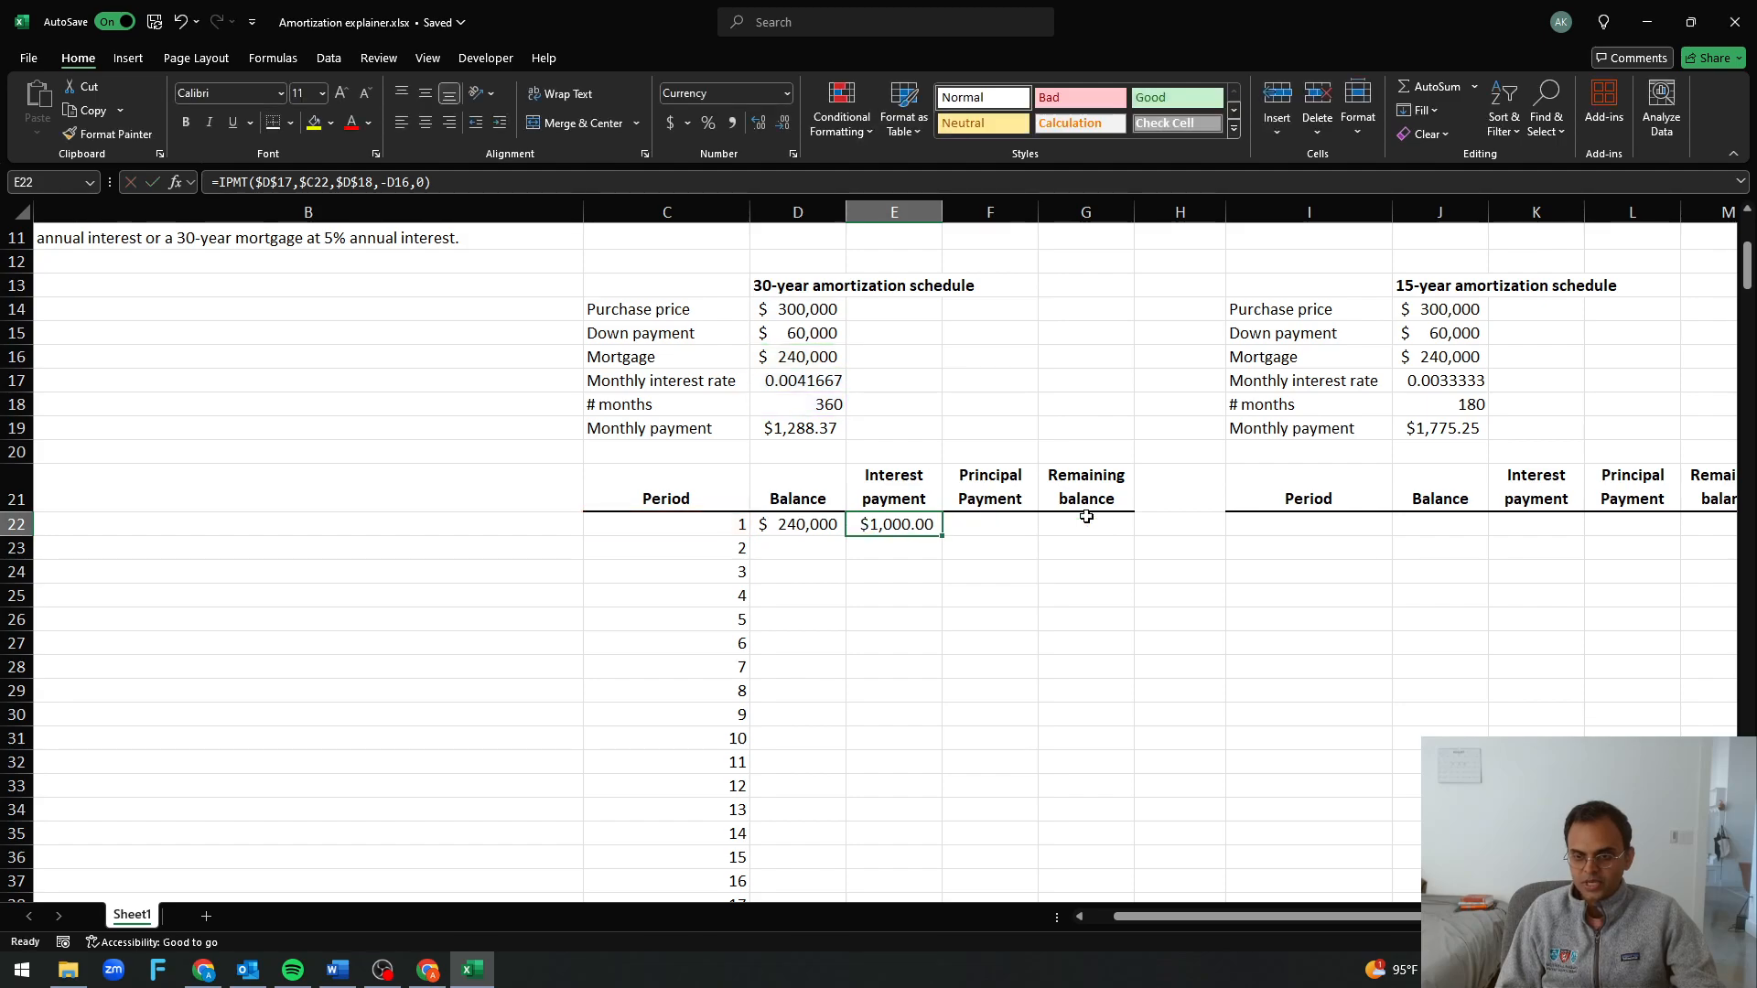
pyautogui.press('F2')
pyautogui.press('Escape')
# Check the period 1 interest with a temporary formula in E23 that multiplies the D22 balance by 5%, and clear it
pyautogui.press('Return')
pyautogui.write('=')
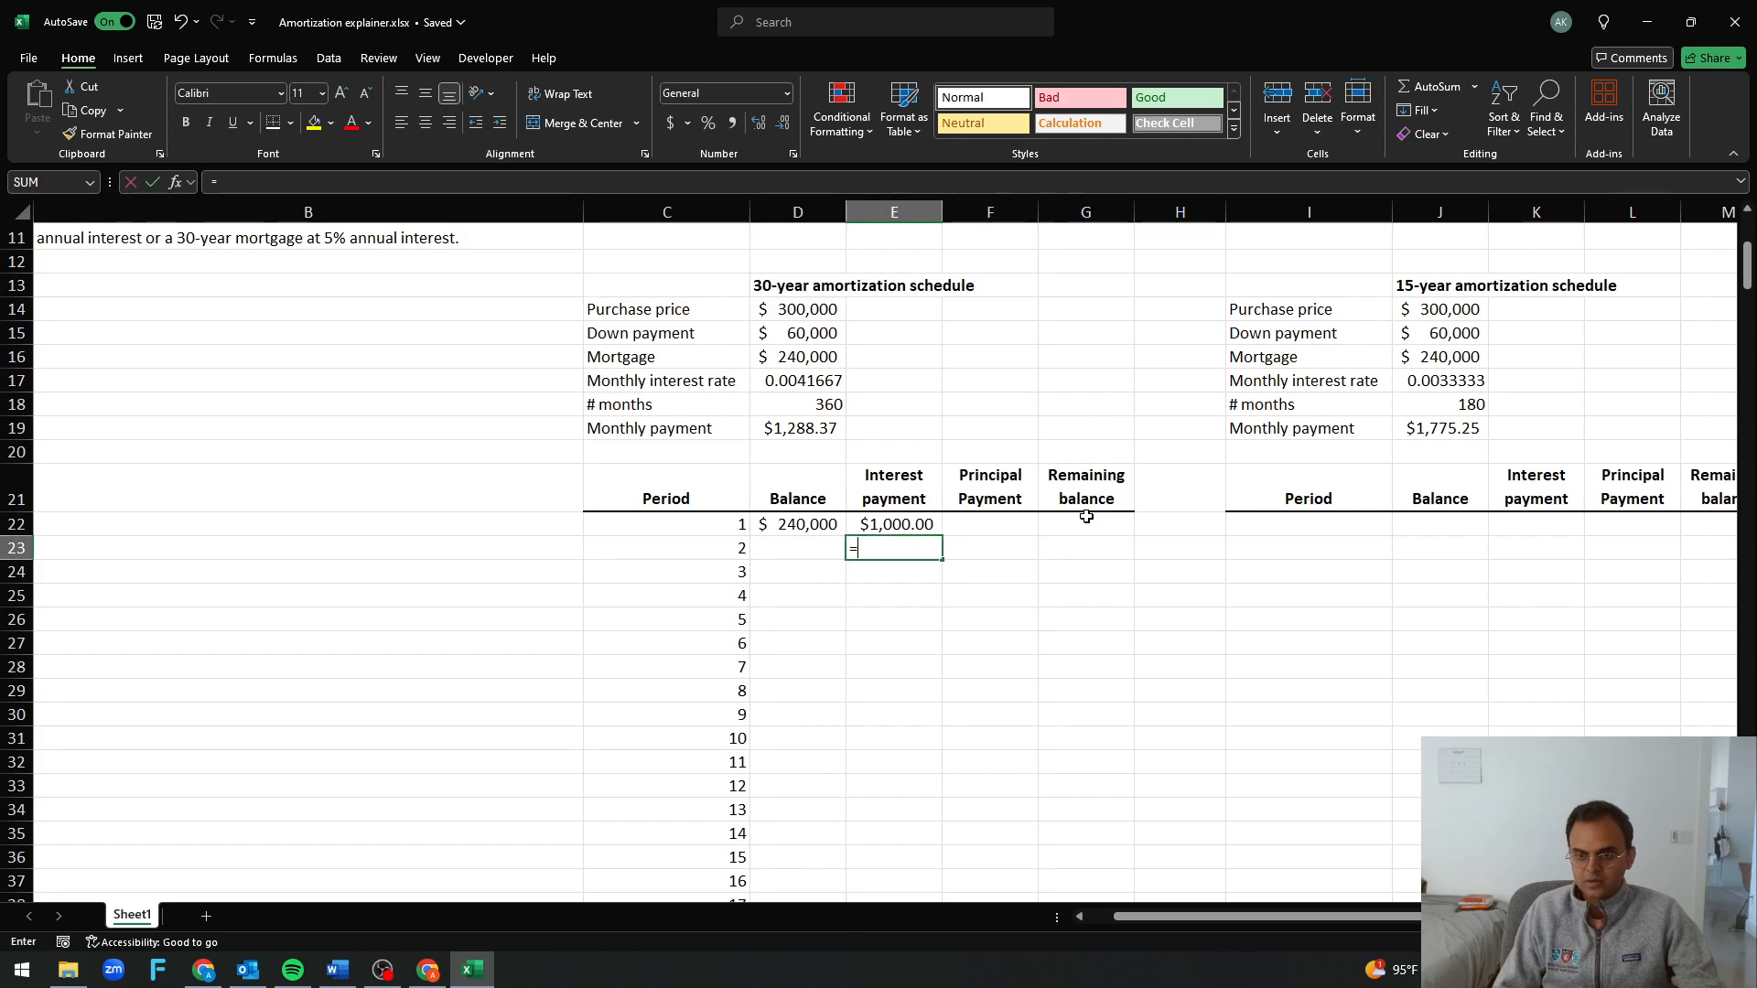
pyautogui.press('Up')
pyautogui.press('Left')
pyautogui.write('(*')
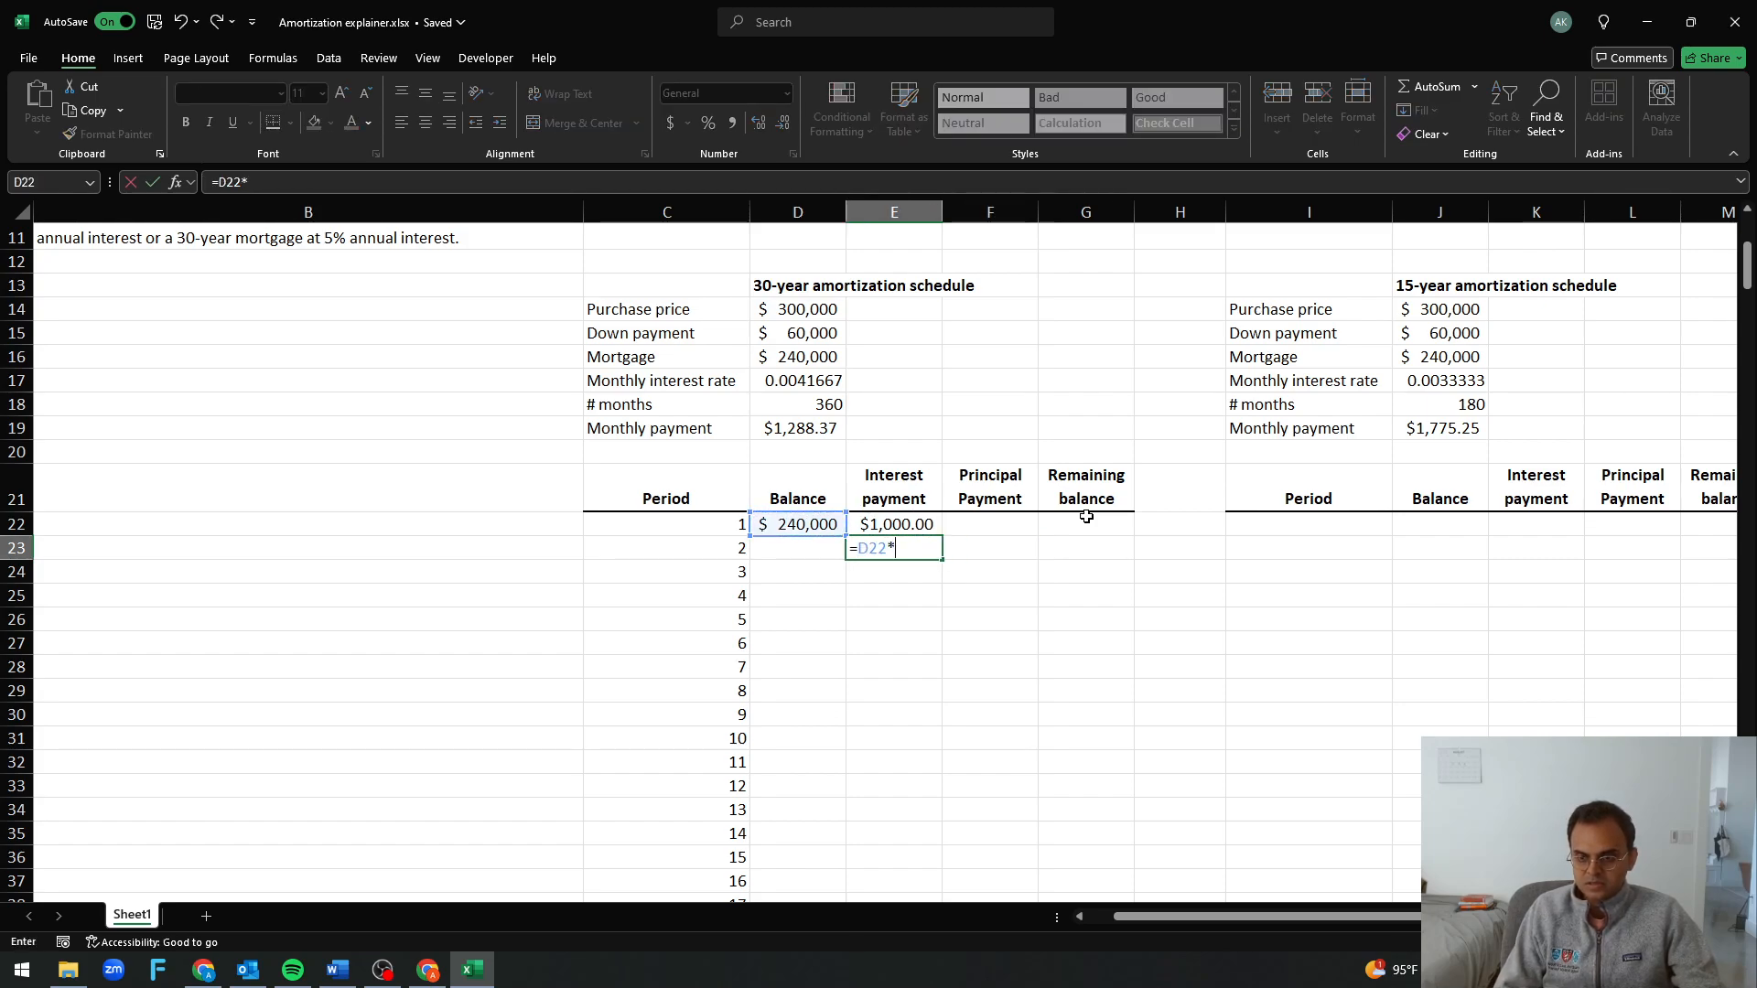
pyautogui.write('D17')
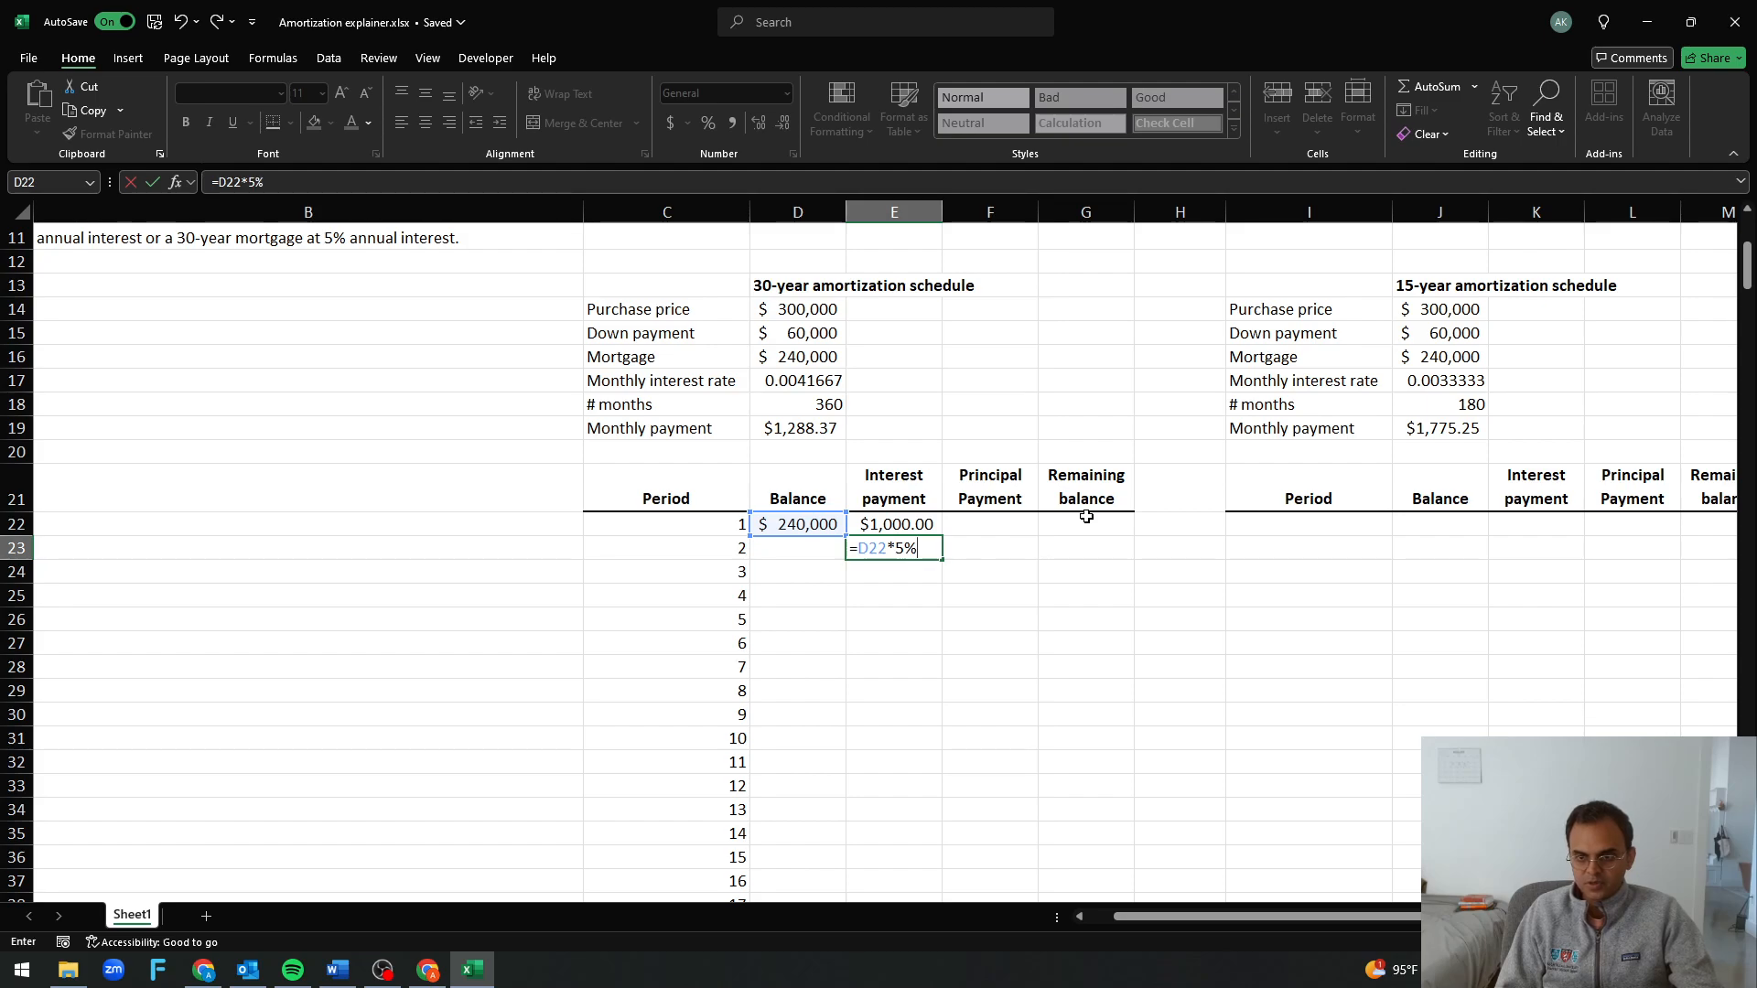
pyautogui.press('F4')
pyautogui.press('Return')
pyautogui.press('Up')
pyautogui.press('Delete')
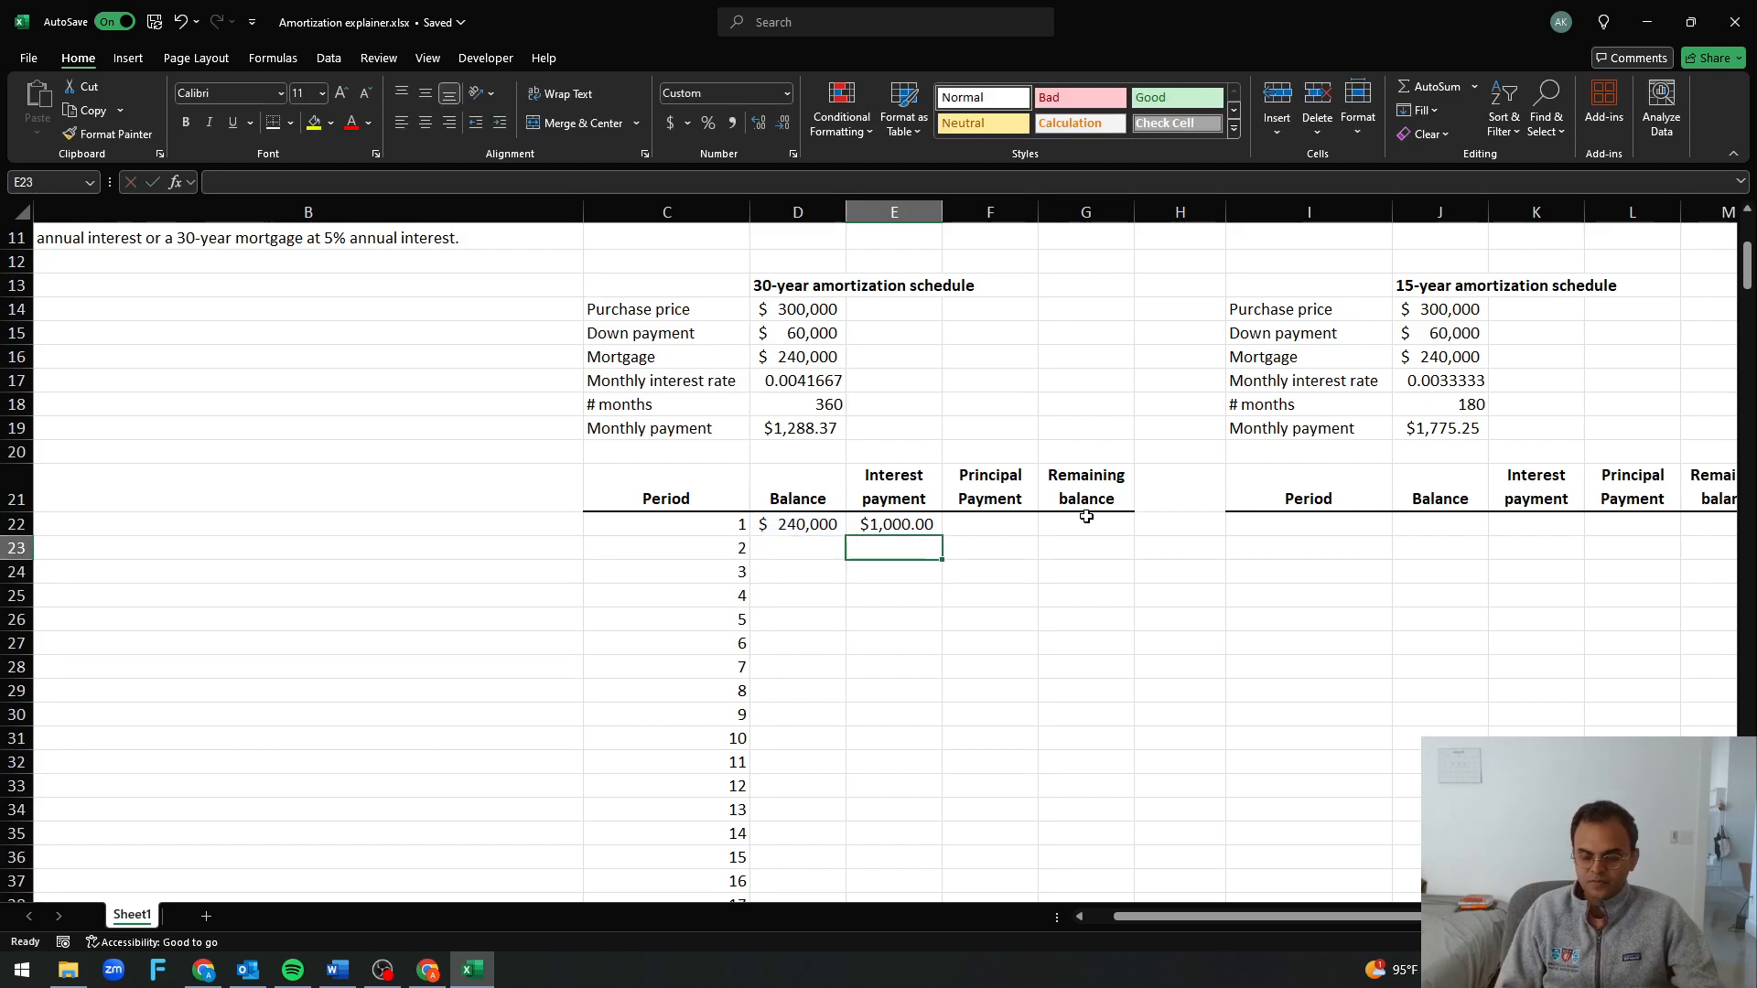
pyautogui.press('Up')
pyautogui.press('Right')
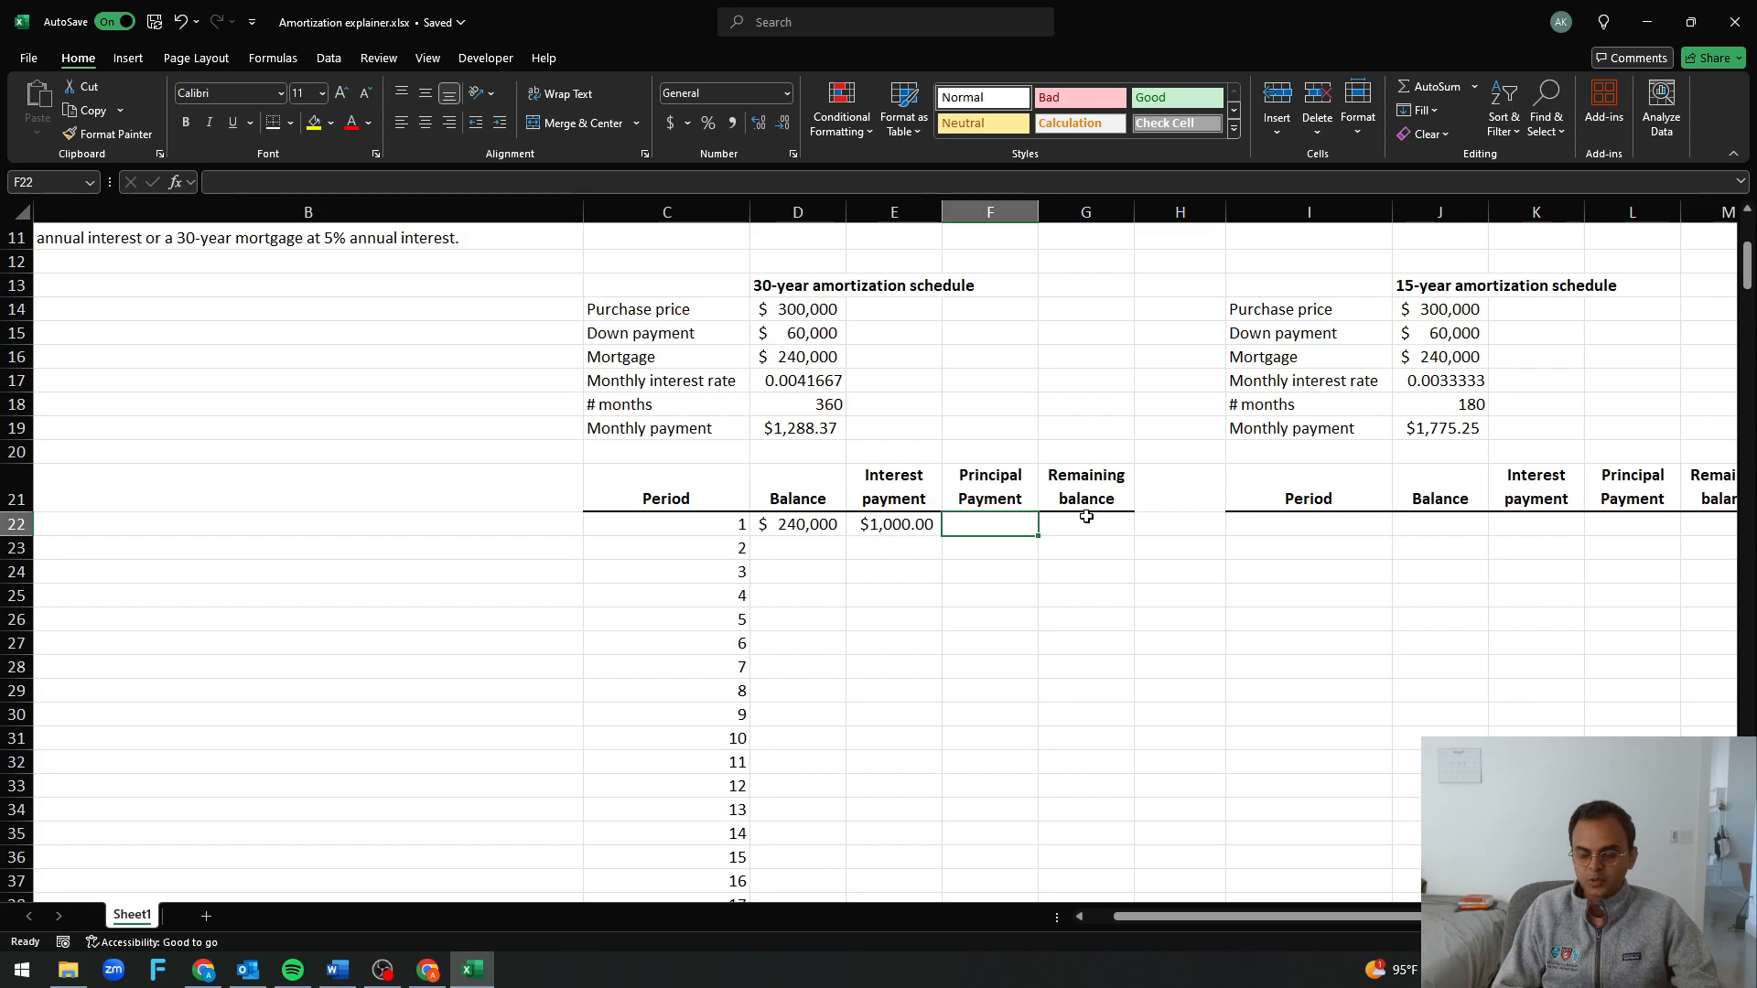
pyautogui.write('=')
pyautogui.press('Escape')
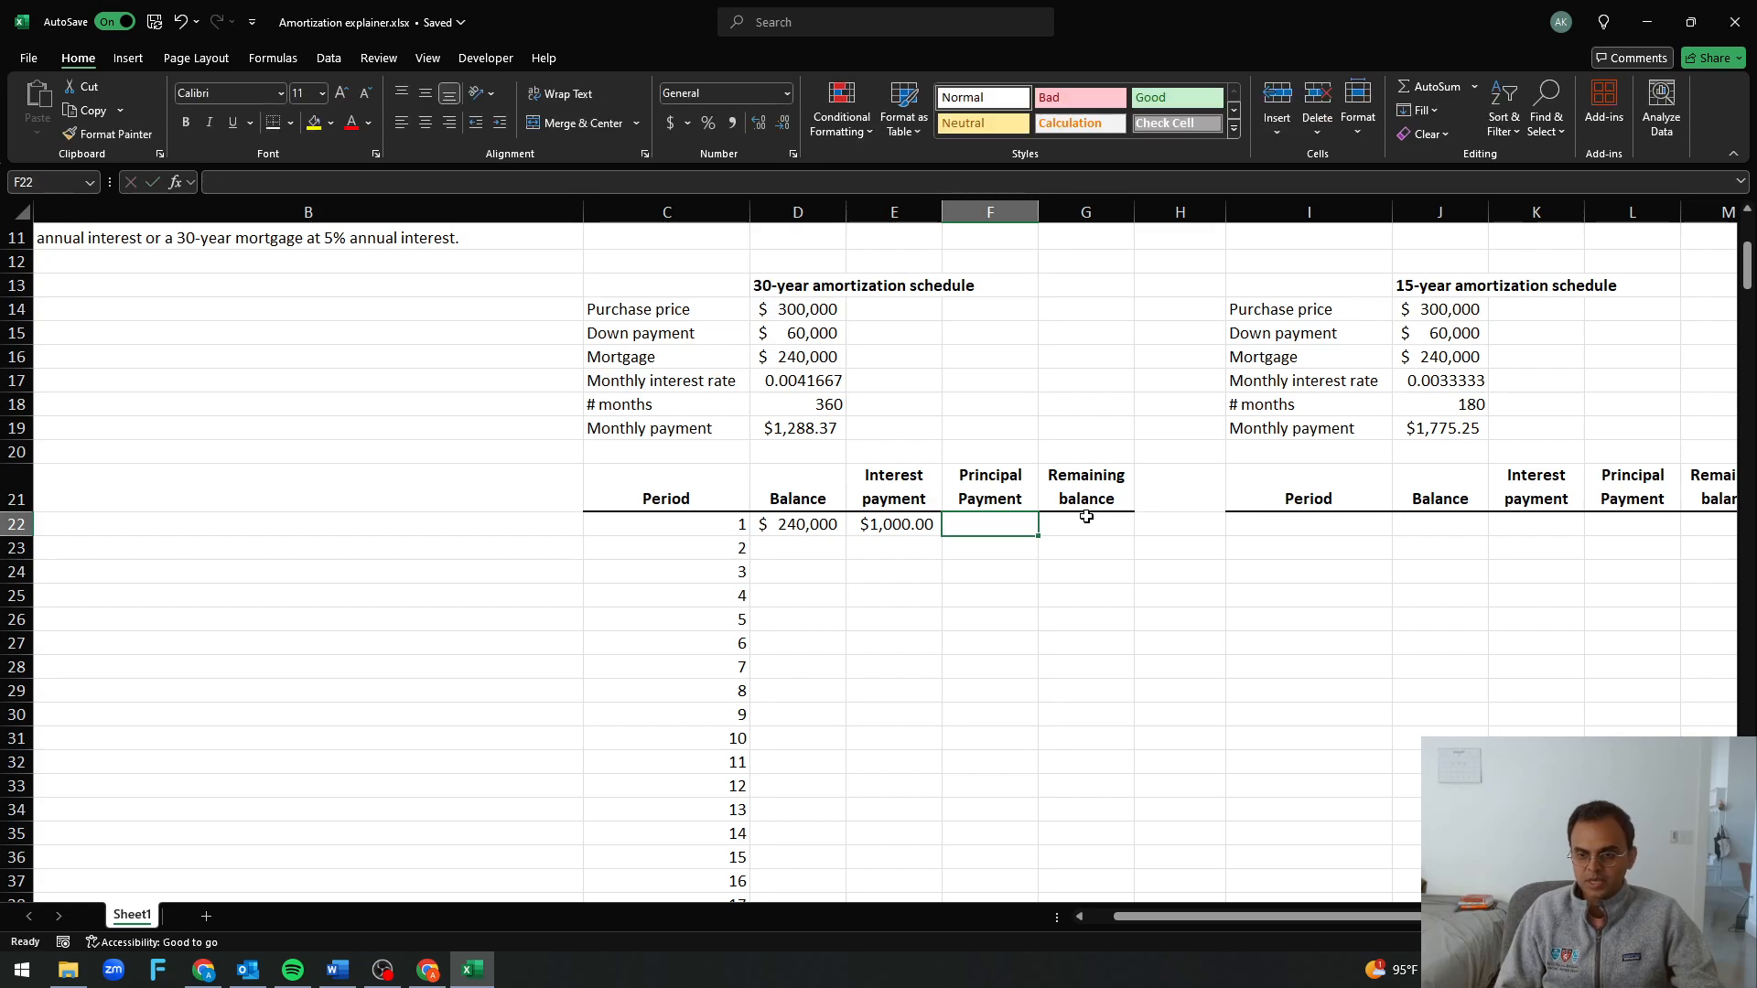
pyautogui.write('=p')
pyautogui.press('Escape')
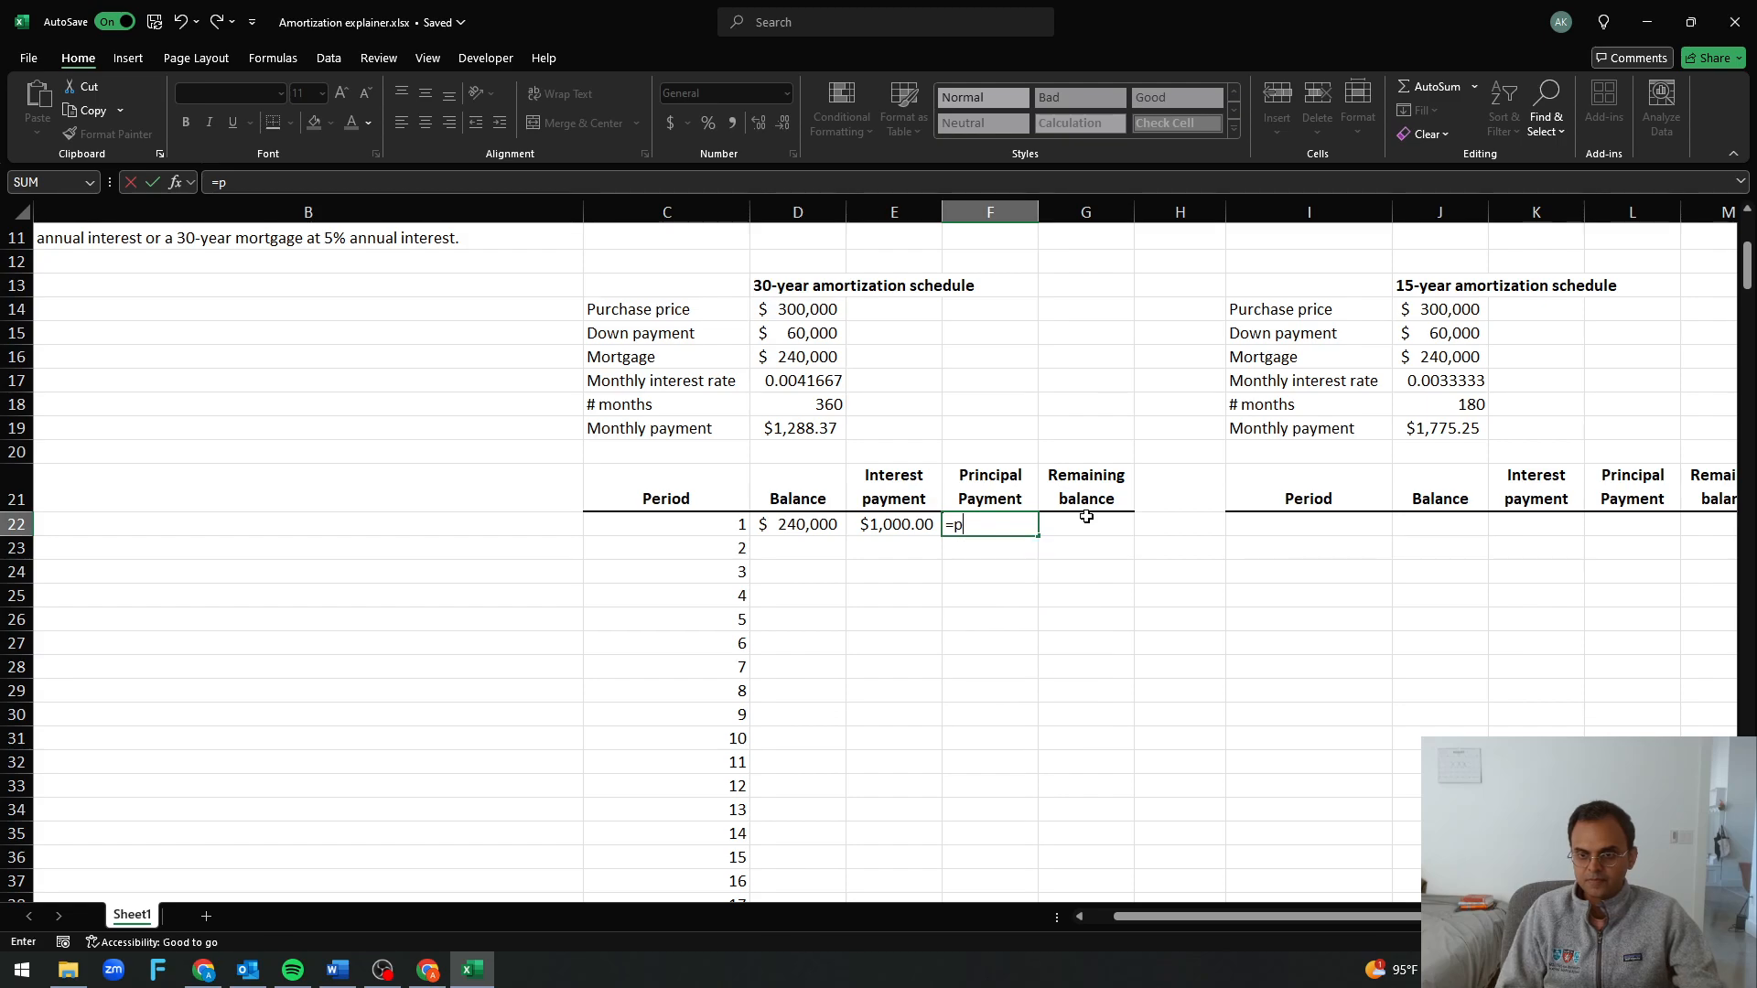
# Try reusing the E22 interest formula for the principal payment in F22, with PPMT in place of IPMT
pyautogui.press('Left')
pyautogui.hotkey('ctrl', 'c')
pyautogui.press('Right')
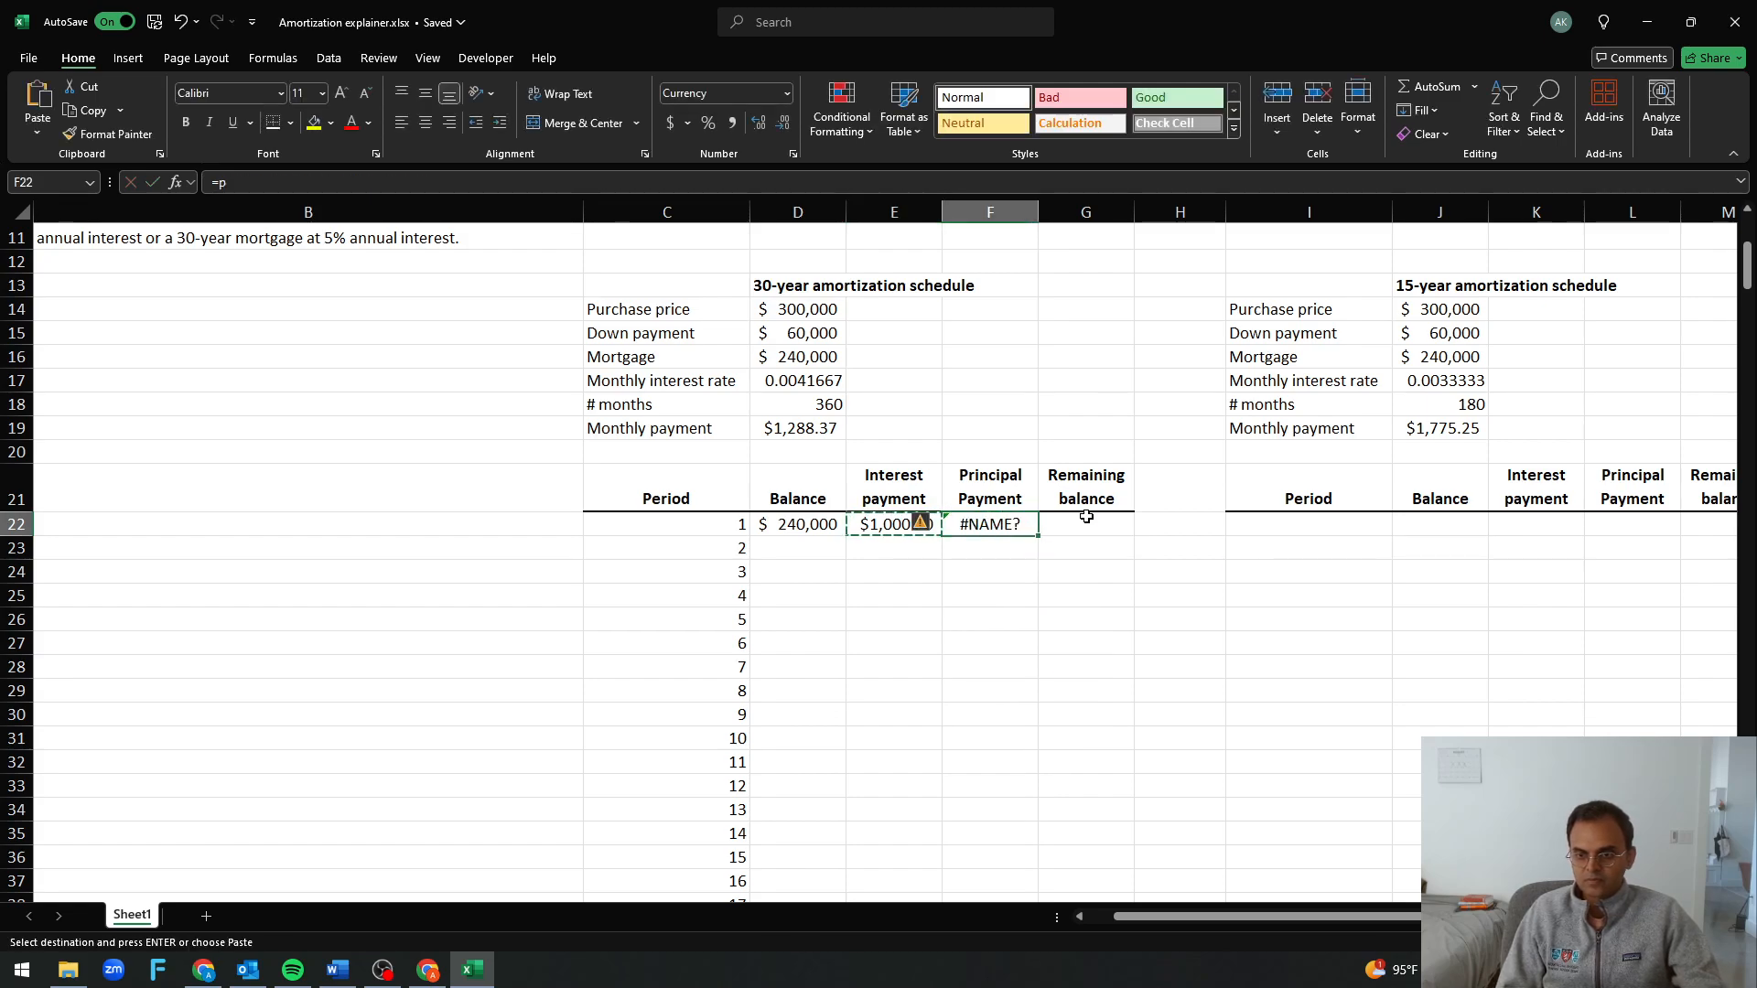
pyautogui.hotkey('ctrl', 'v')
pyautogui.press('F2')
pyautogui.press('Left')
pyautogui.press('Left')
pyautogui.press('Left')
pyautogui.press('Left')
pyautogui.press('Left')
pyautogui.press('Left')
pyautogui.press('Left')
pyautogui.press('Left')
pyautogui.press('Left')
pyautogui.press('Left')
pyautogui.press('Left')
pyautogui.press('Left')
pyautogui.press('Left')
pyautogui.press('Left')
pyautogui.press('Left')
pyautogui.press('Left')
pyautogui.press('Left')
pyautogui.press('Left')
pyautogui.press('Left')
pyautogui.press('Left')
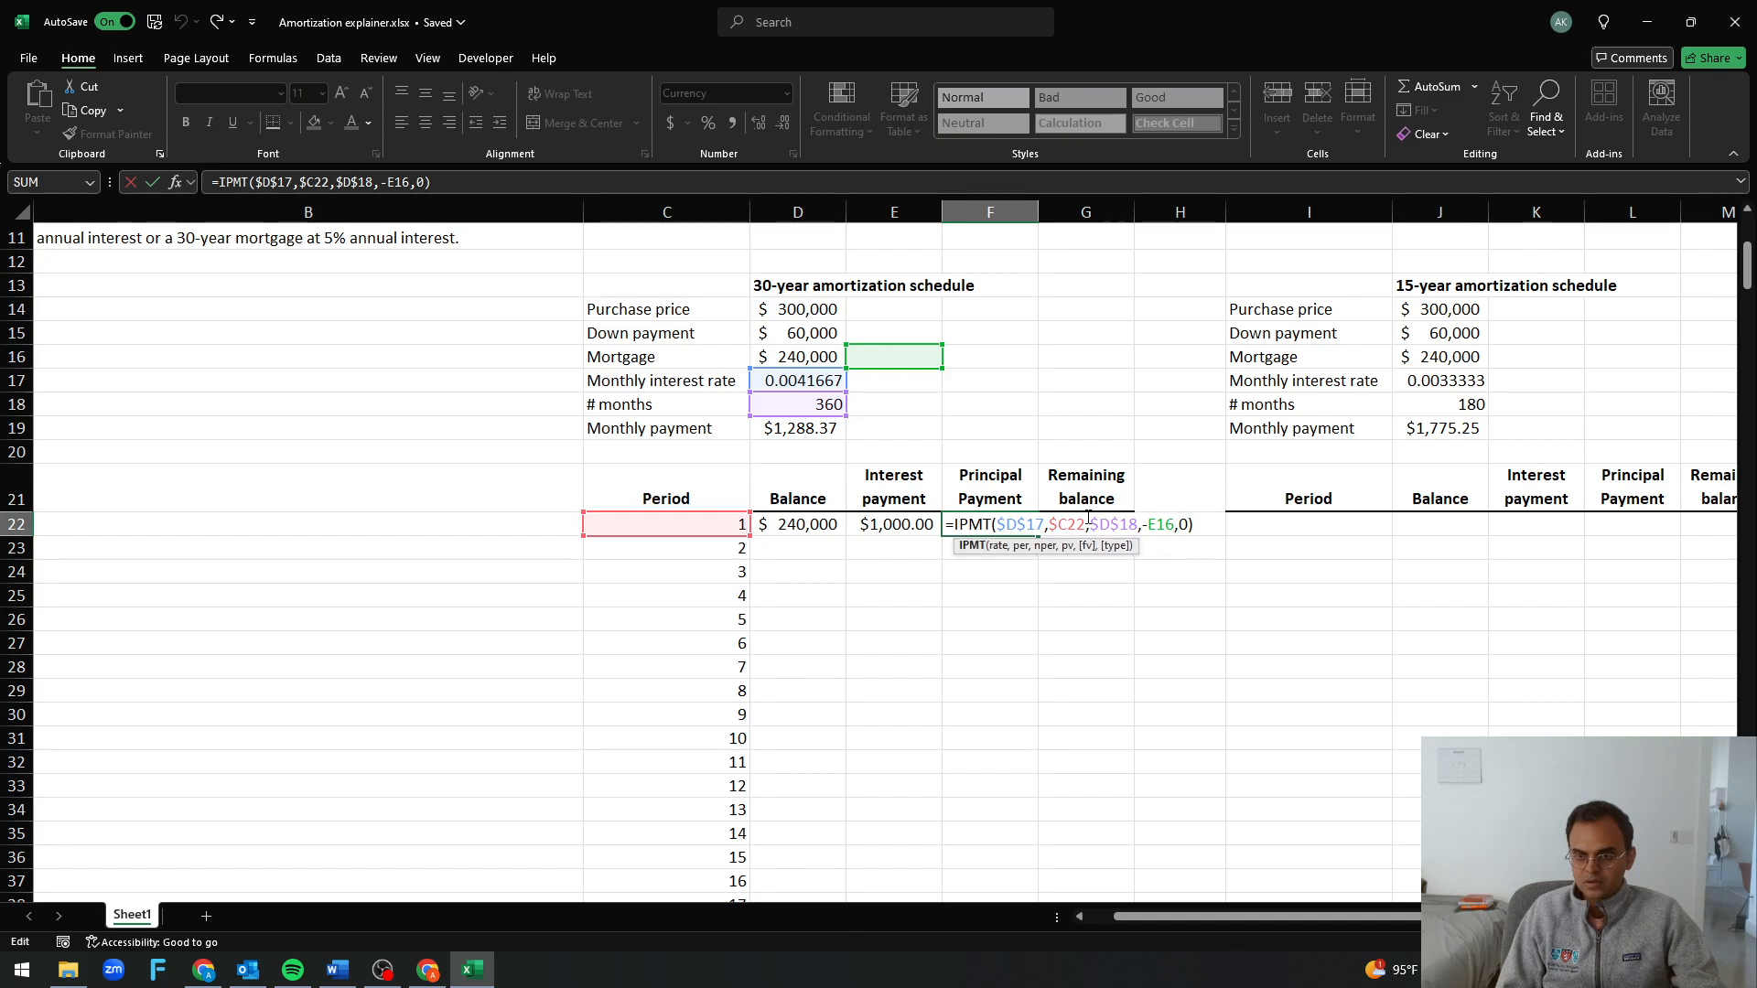
pyautogui.press('BackSpace')
pyautogui.write('P')
pyautogui.press('Return')
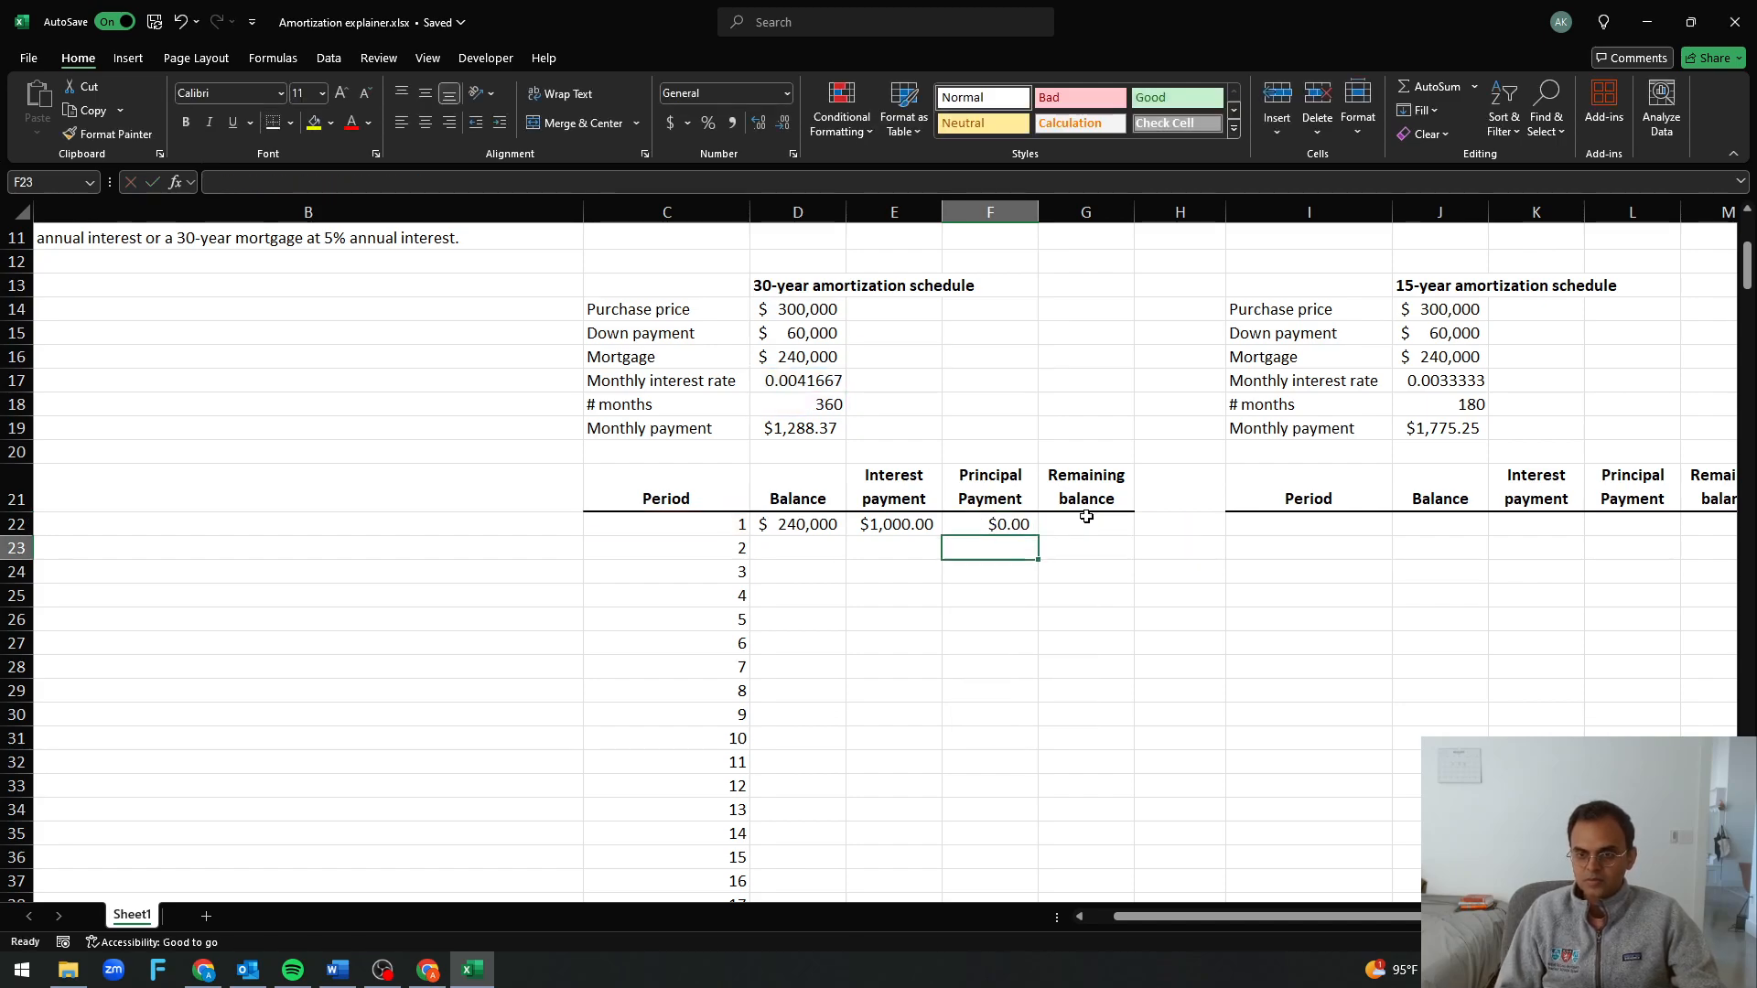
# Make the mortgage reference in the E22 interest formula absolute, so it reads =IPMT($D$17,$C22,$D$18,-$D$16,0)
pyautogui.click(911, 523)
pyautogui.press('F2')
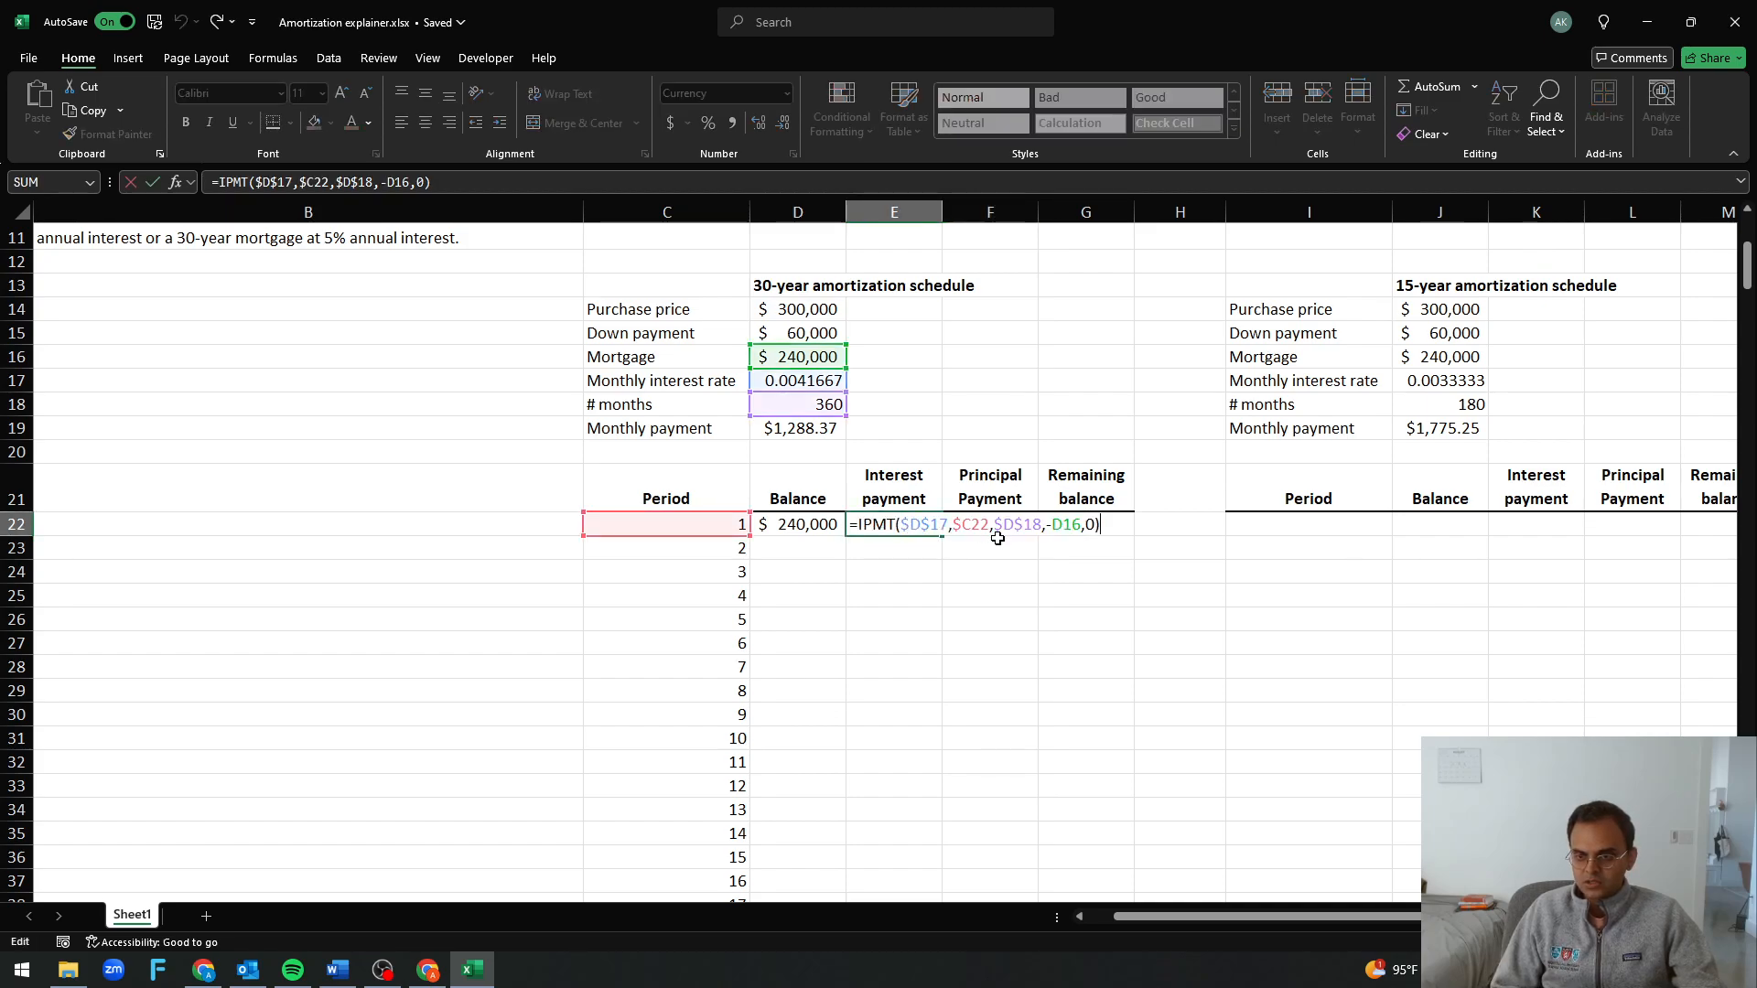
pyautogui.click(1062, 524)
pyautogui.press('F4')
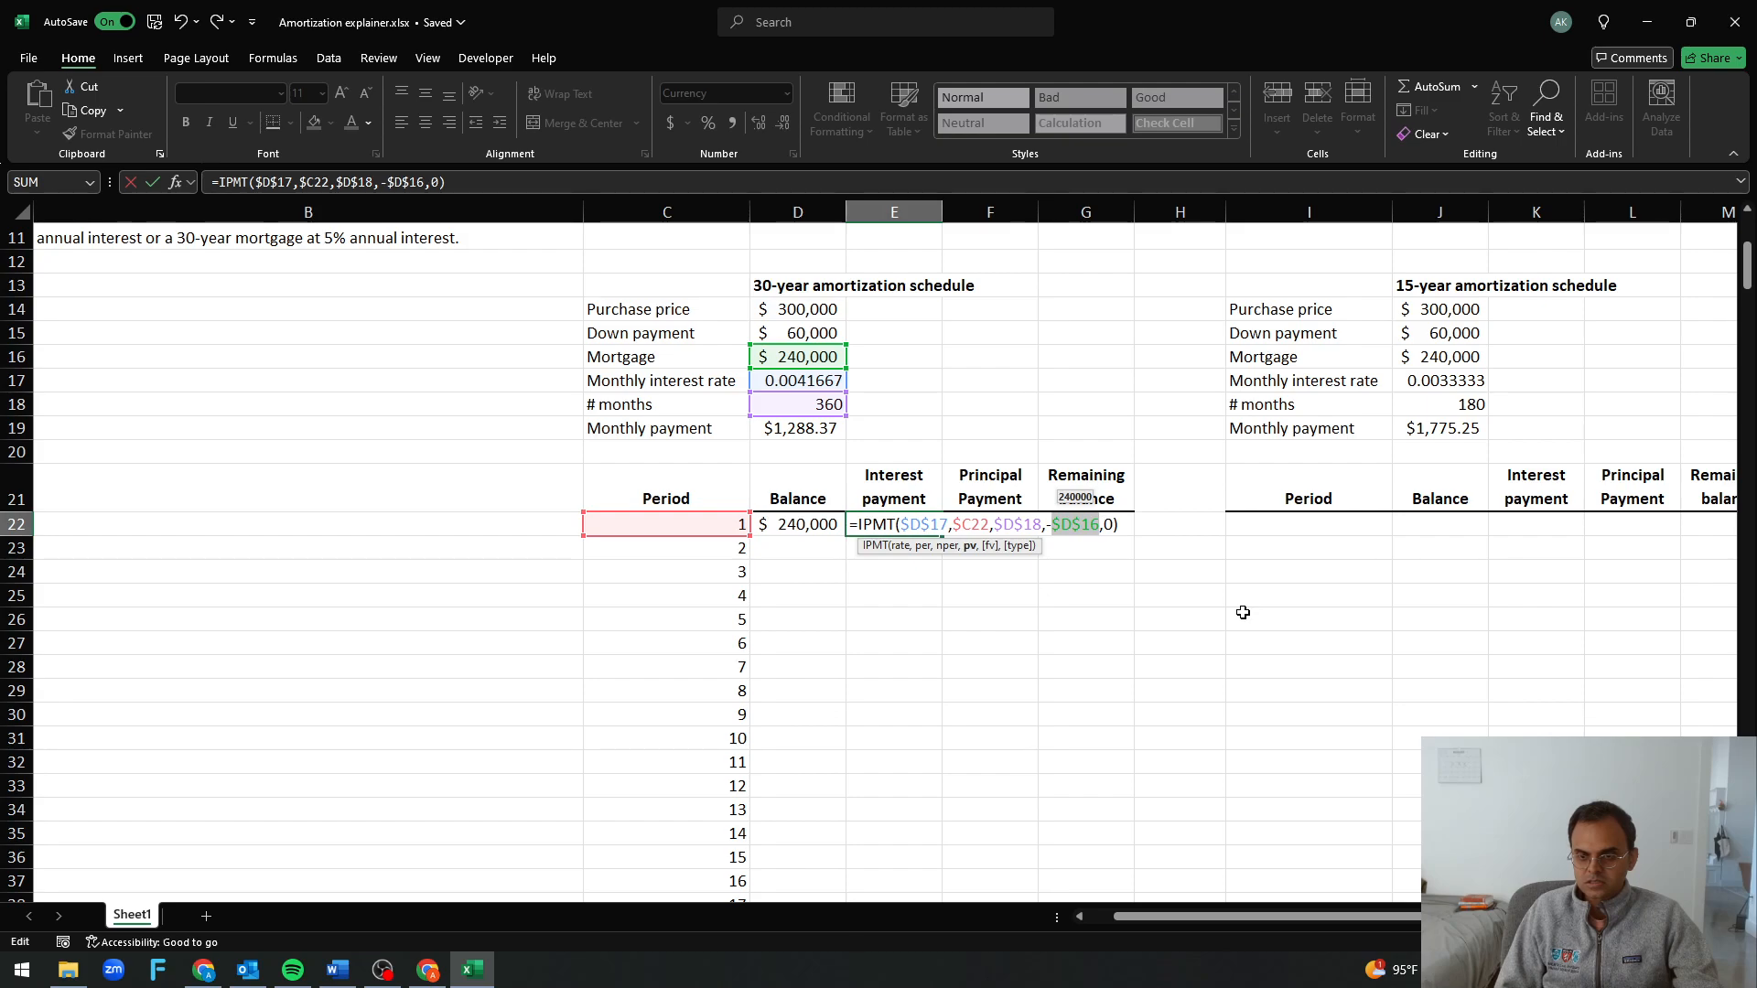
pyautogui.press('Return')
# Copy the E22 formula into F22 and change its function to get the principal payment, =PPMT($D$17,$C22,$D$18,-$D$16,0)
pyautogui.press('Up')
pyautogui.hotkey('ctrl', 'c')
pyautogui.press('Right')
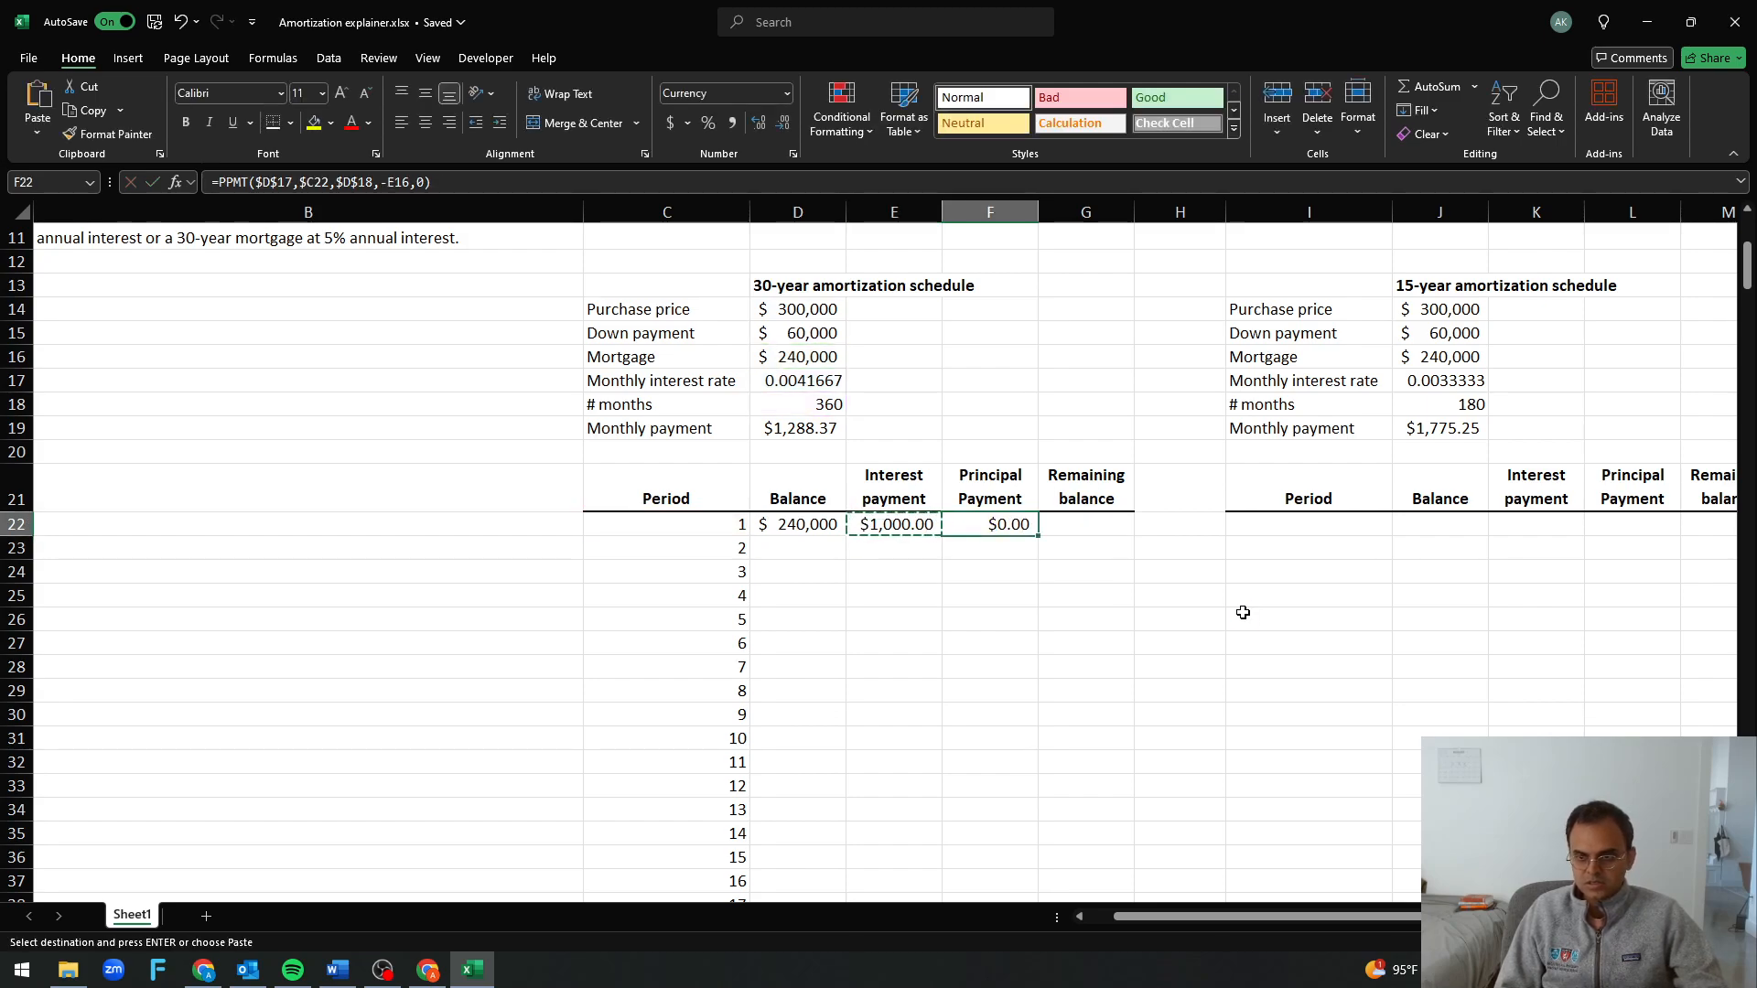
pyautogui.press('Return')
pyautogui.press('F2')
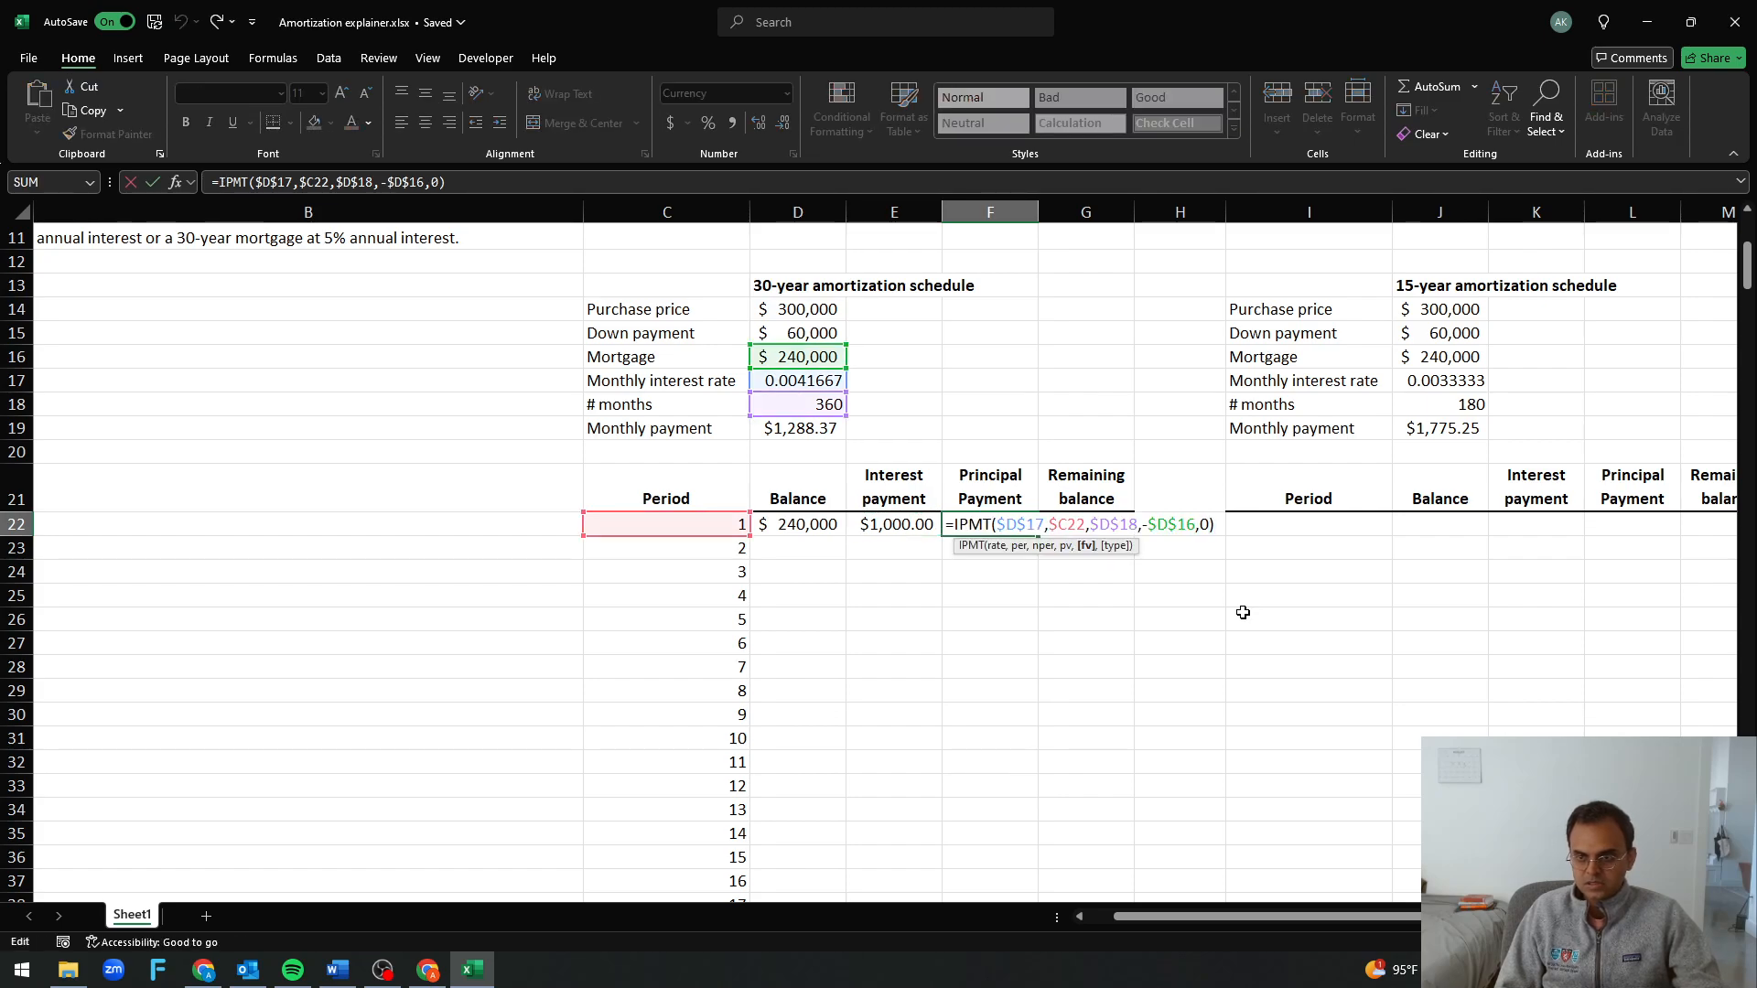
pyautogui.press('Left')
pyautogui.press('Left')
pyautogui.press('Left')
pyautogui.press('Left')
pyautogui.press('Left')
pyautogui.press('Left')
pyautogui.press('Left')
pyautogui.press('Left')
pyautogui.press('Left')
pyautogui.press('Left')
pyautogui.press('Left')
pyautogui.press('Left')
pyautogui.press('Left')
pyautogui.press('Left')
pyautogui.press('Left')
pyautogui.press('Left')
pyautogui.press('BackSpace')
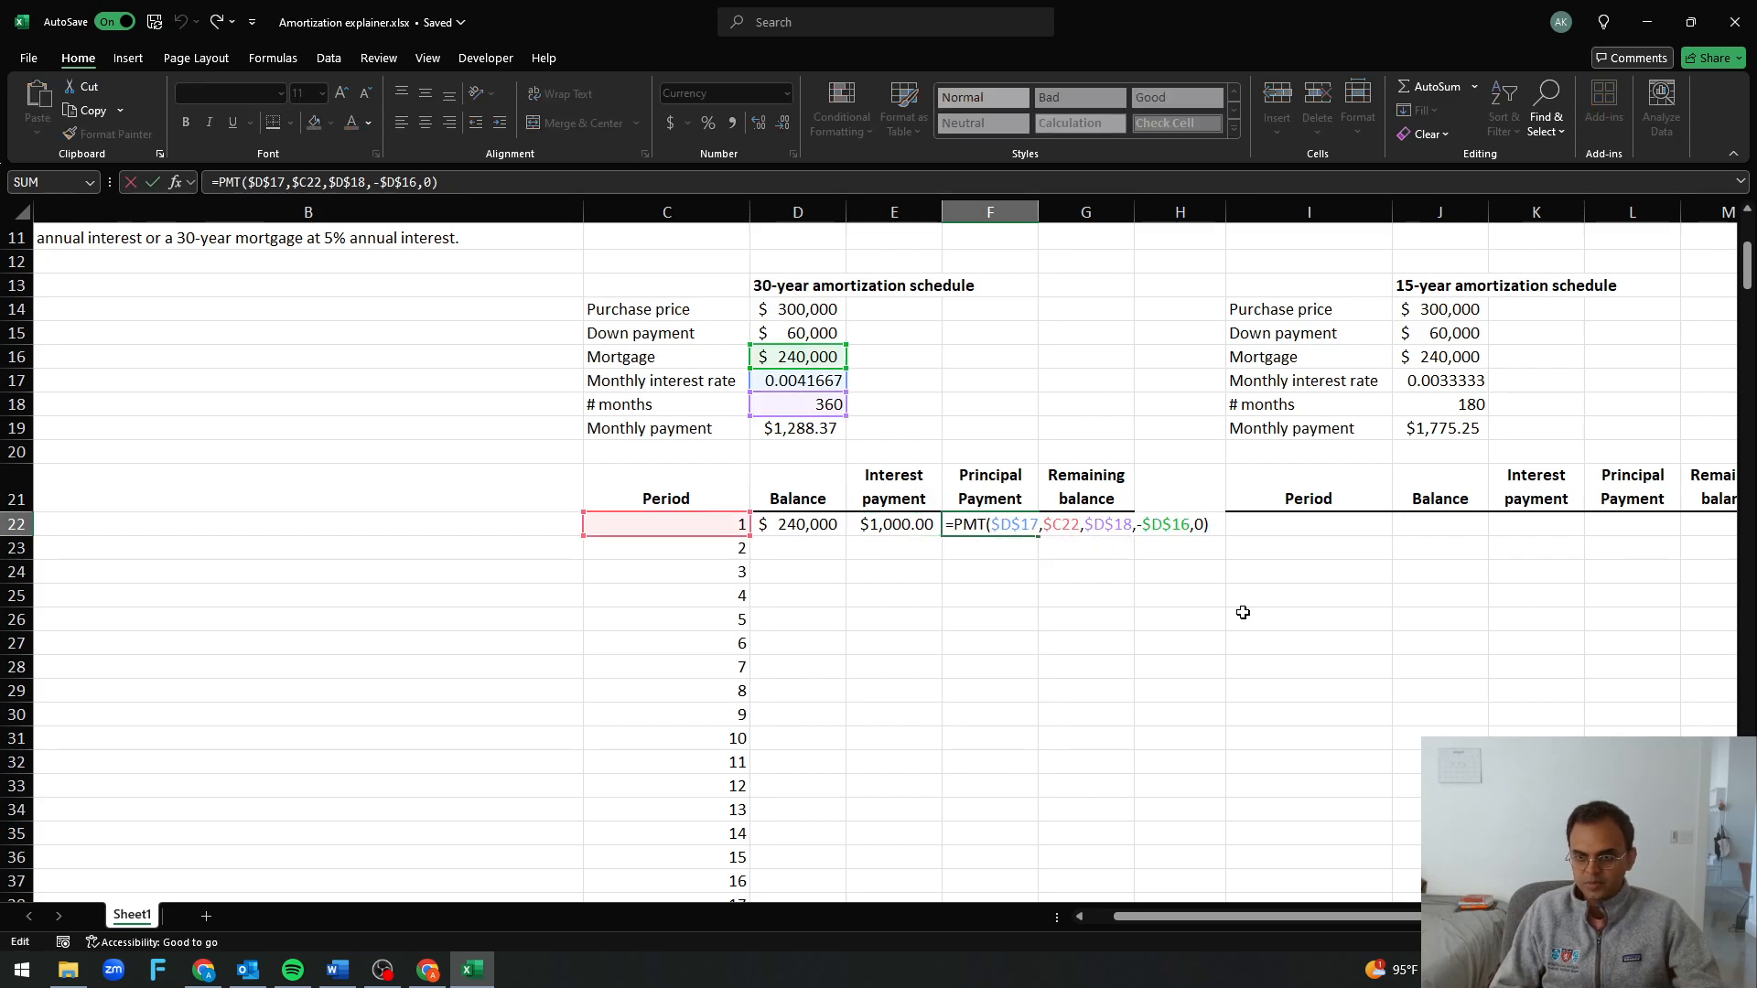
pyautogui.write('P')
pyautogui.press('Return')
pyautogui.press('Up')
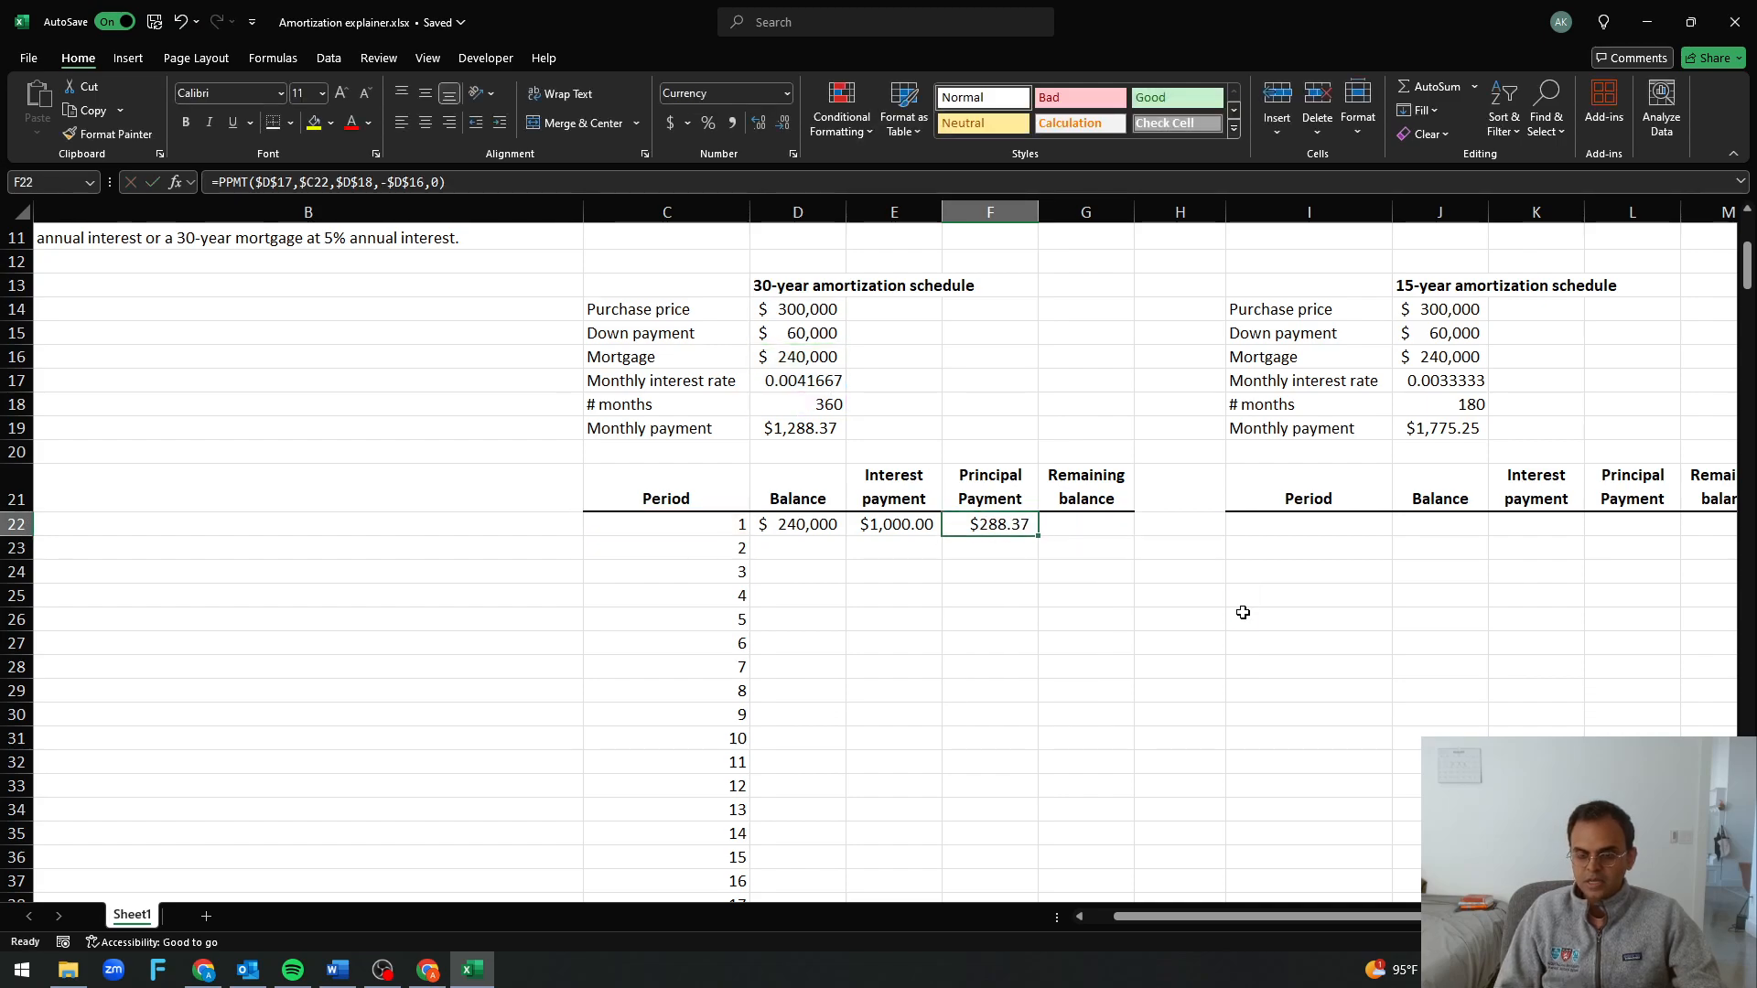
# Add the period 1 interest and principal payments in E23 with the temporary check formula =E22+F22
pyautogui.press('Left')
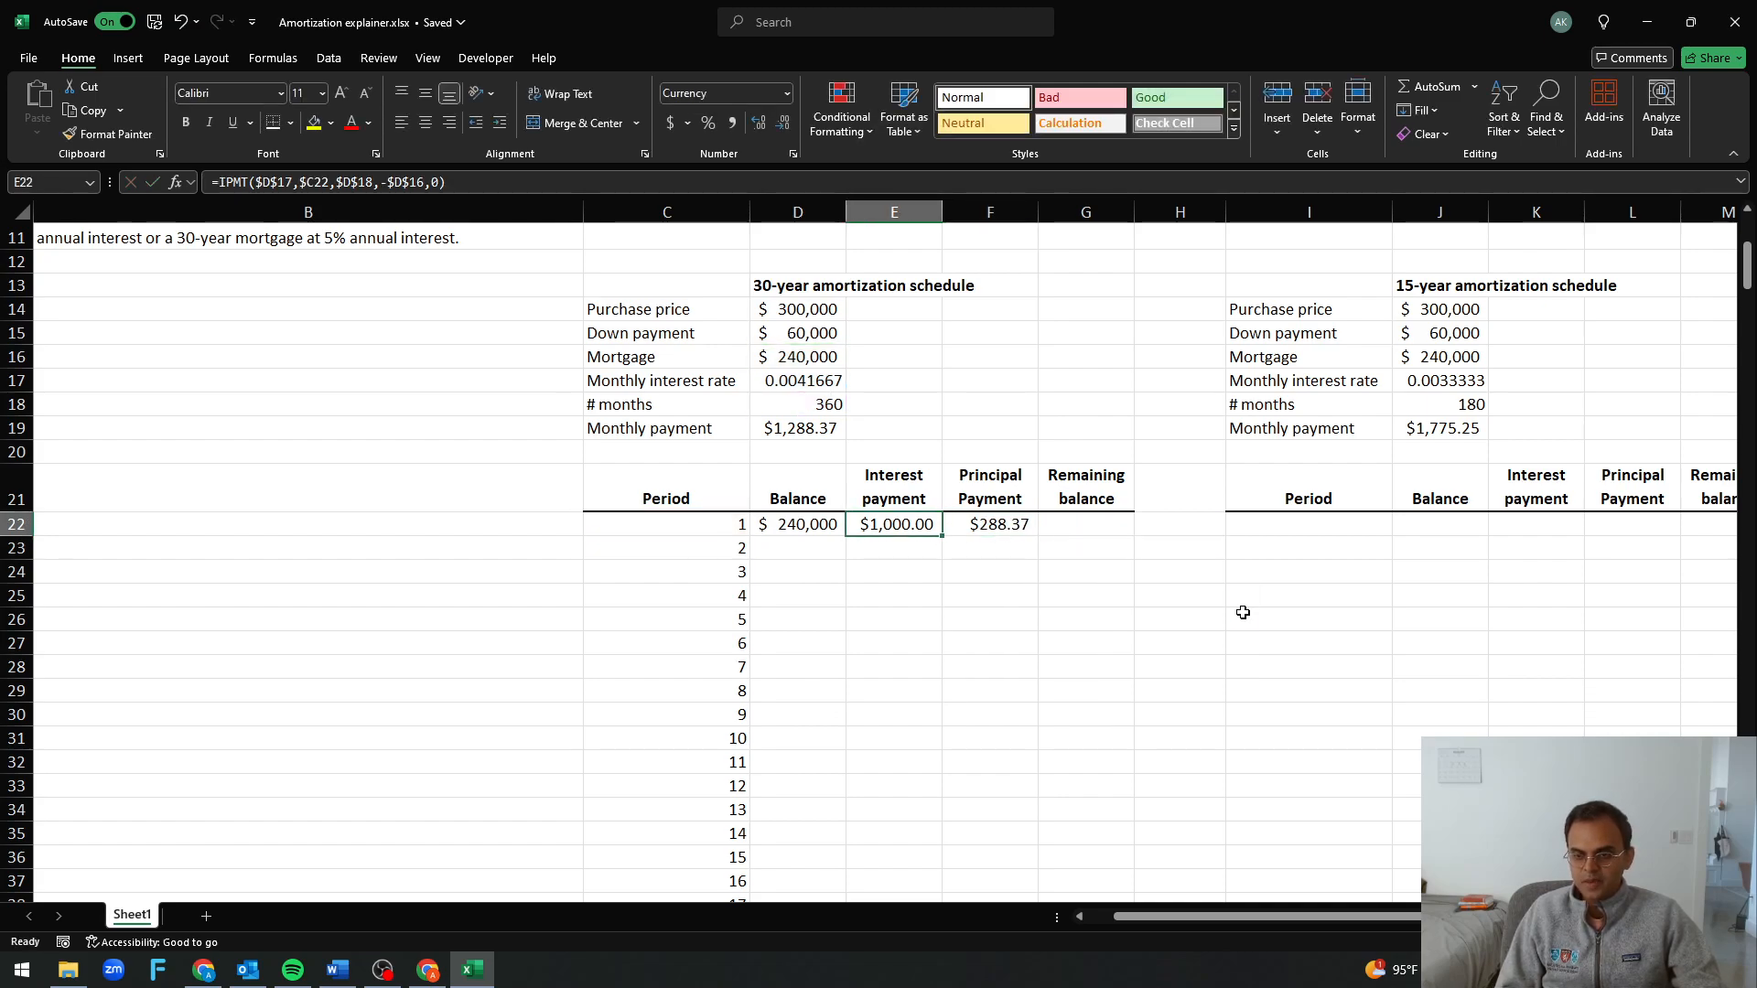
pyautogui.hotkey('shift', 'Right')
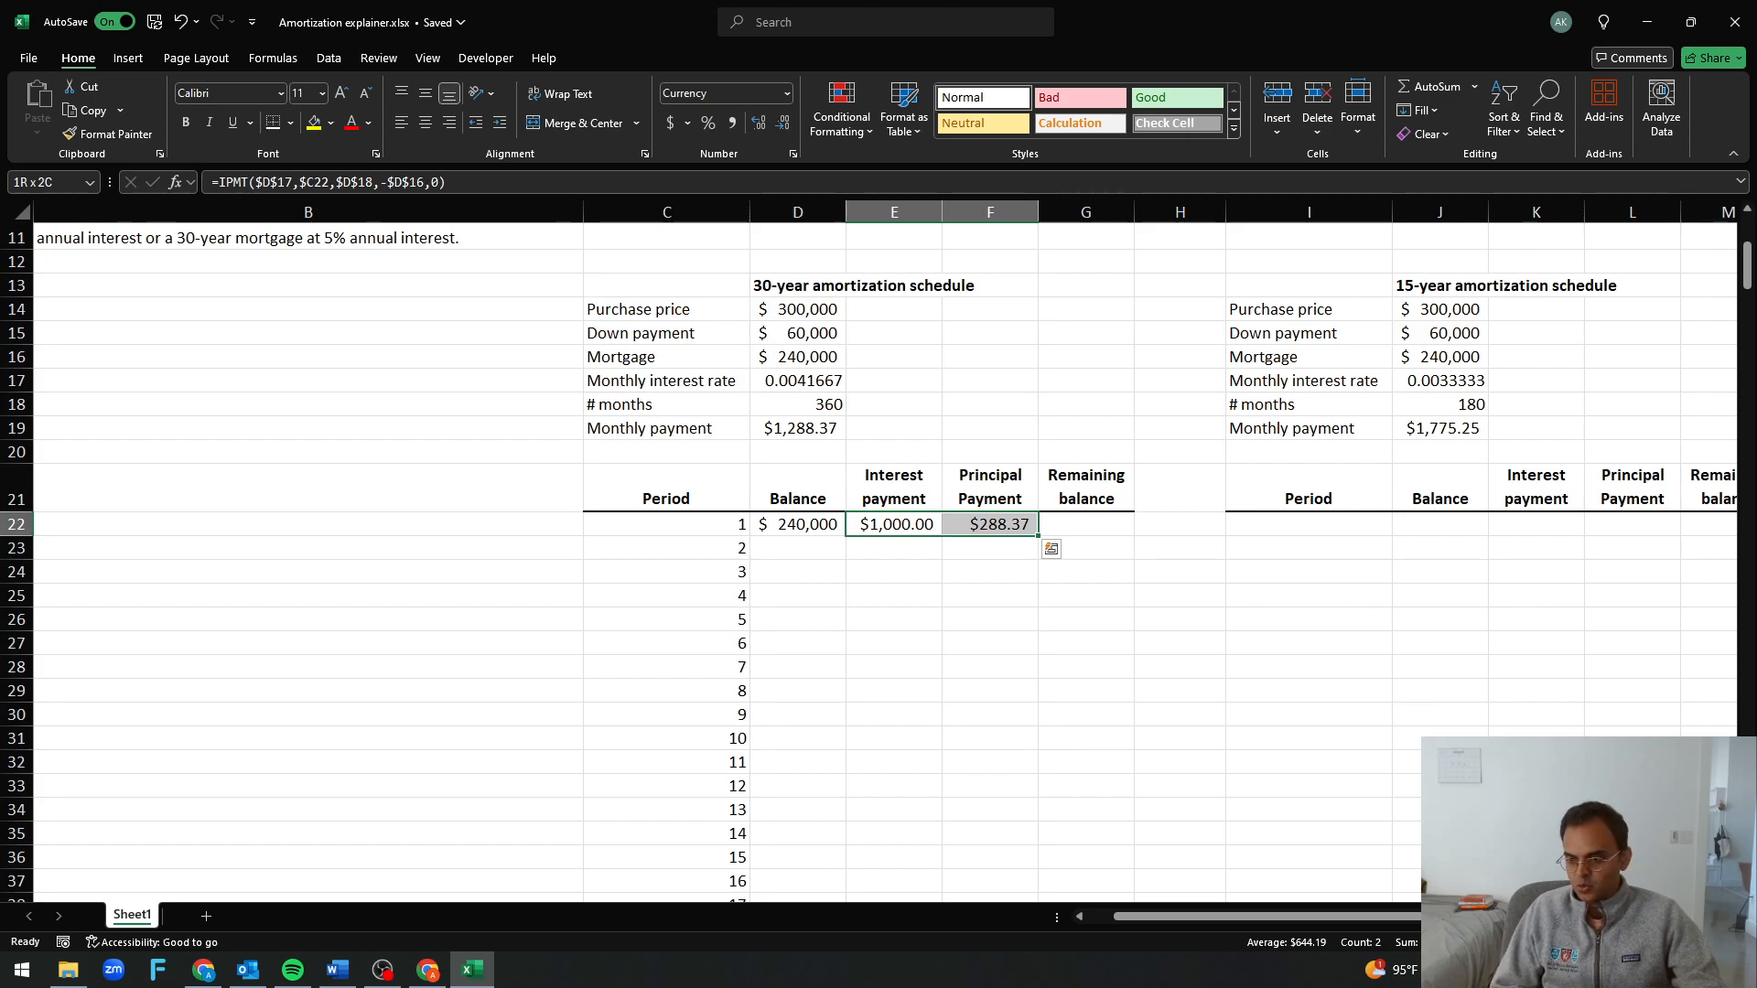
pyautogui.click(1086, 735)
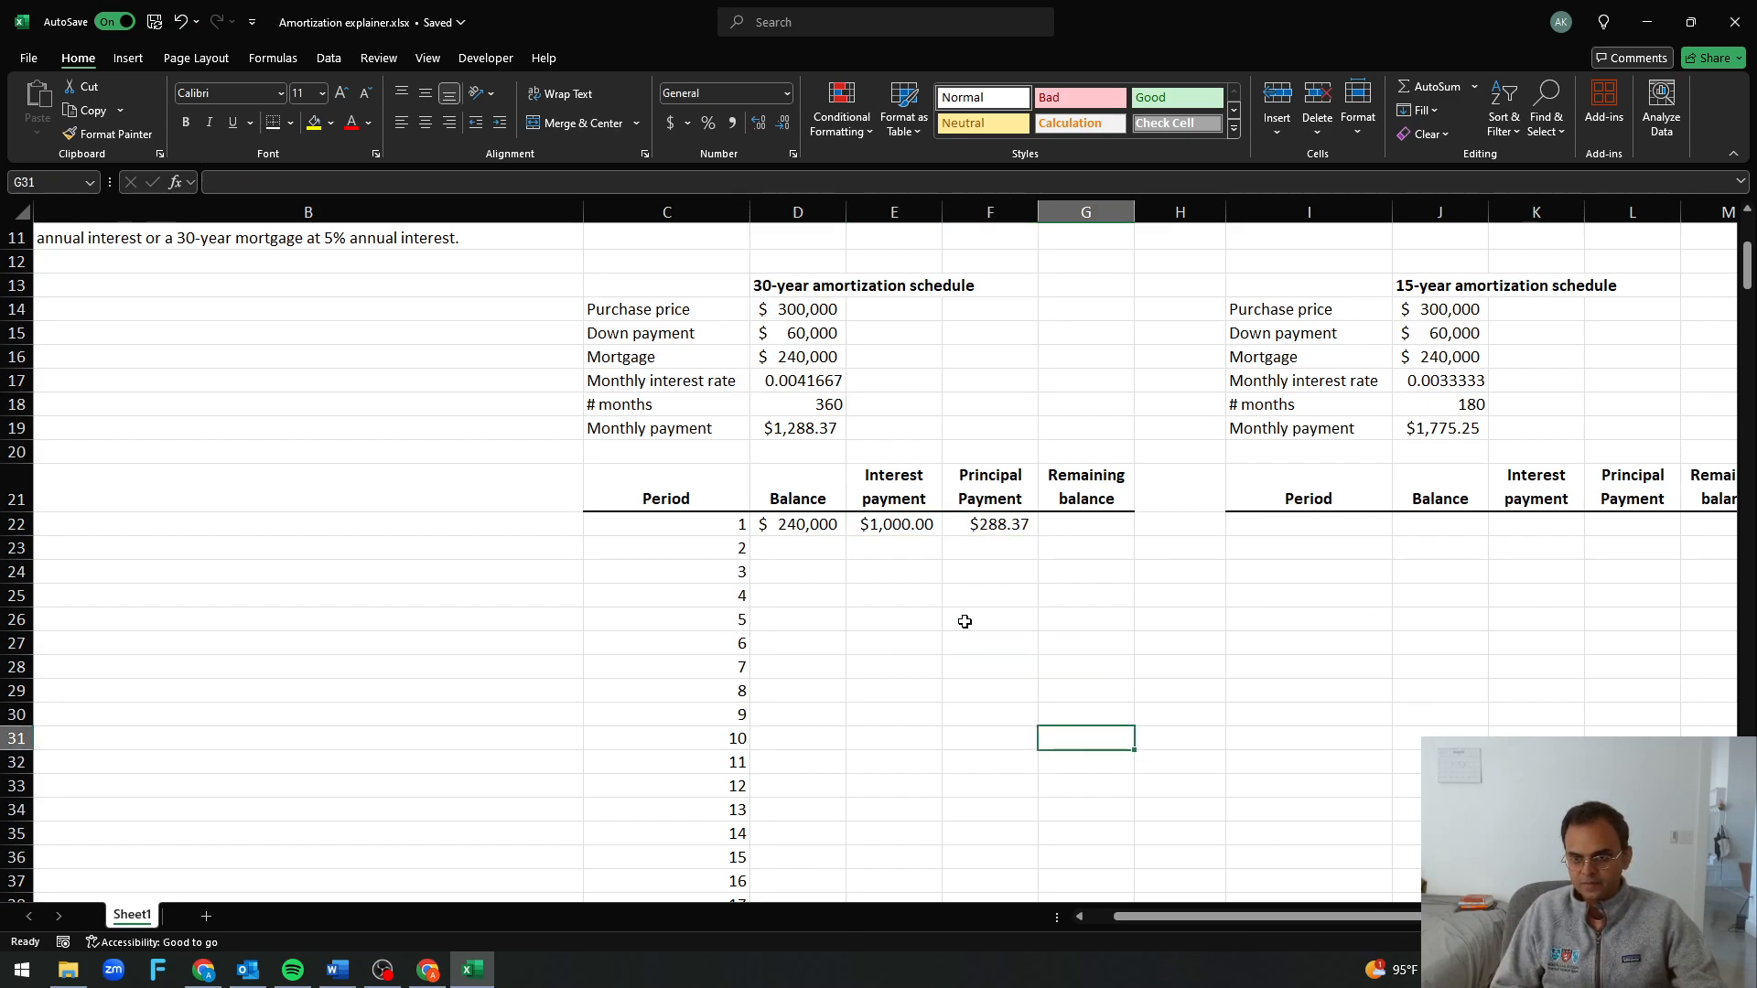
pyautogui.click(892, 549)
pyautogui.write('=')
pyautogui.press('Up')
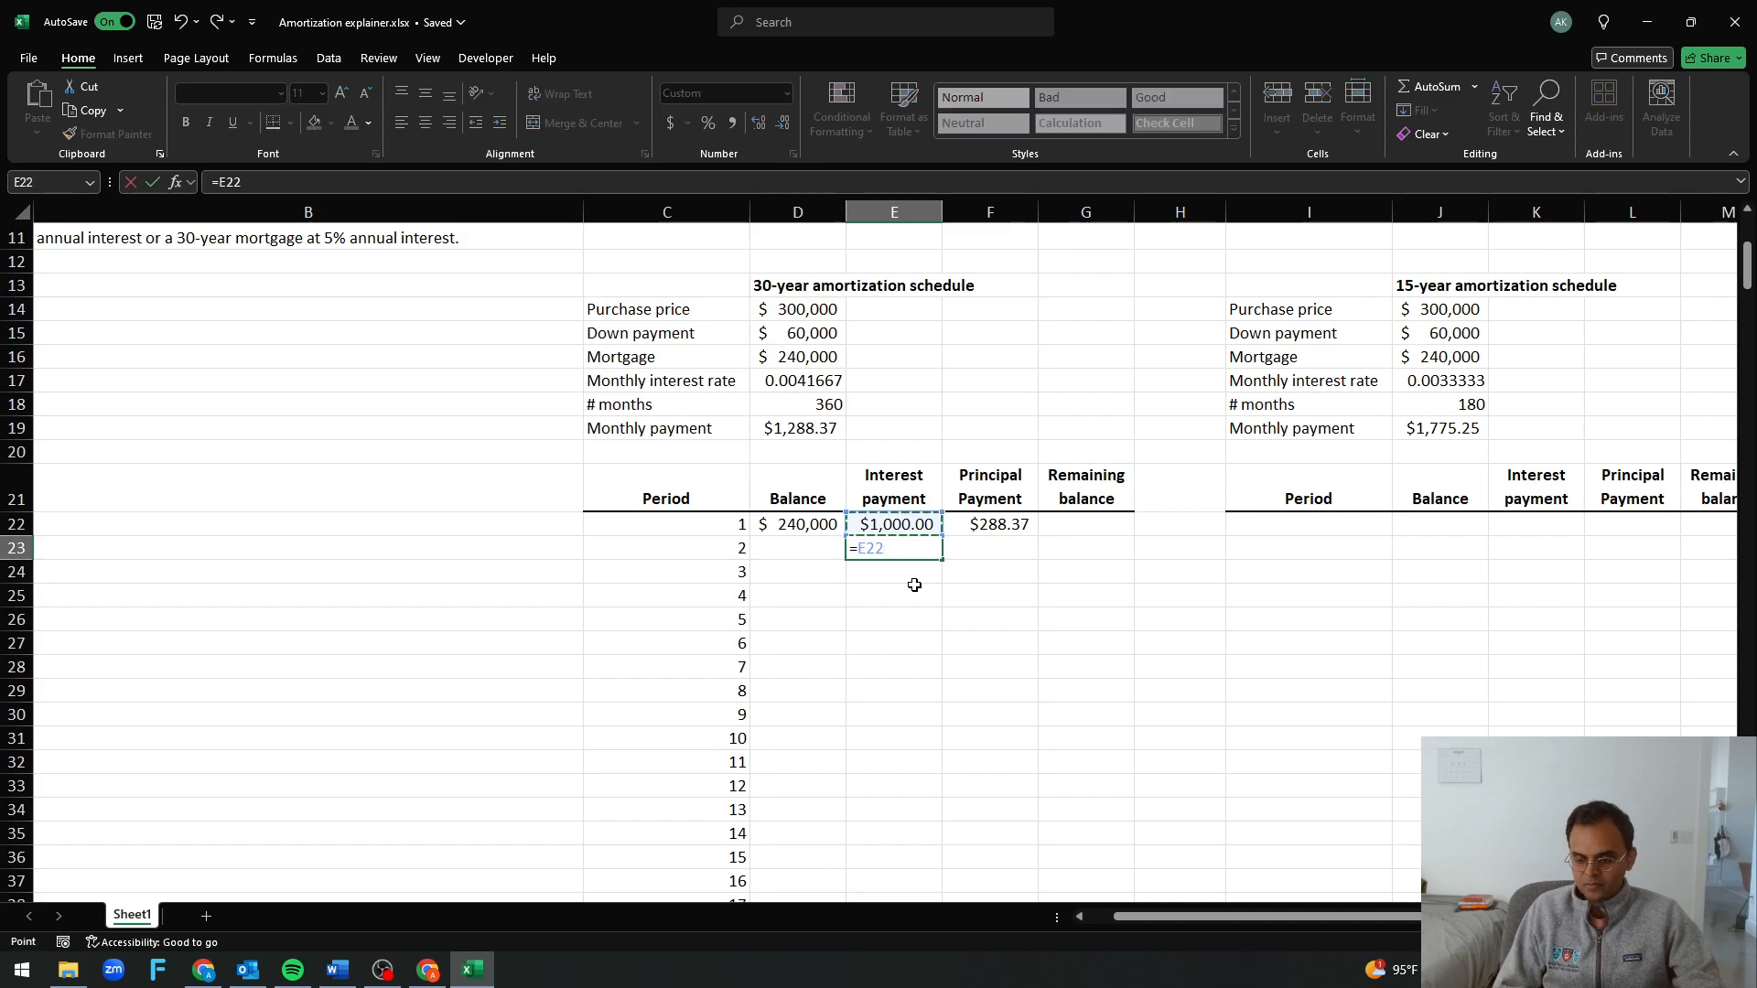
pyautogui.write('+')
pyautogui.press('Right')
pyautogui.press('Up')
pyautogui.press('Return')
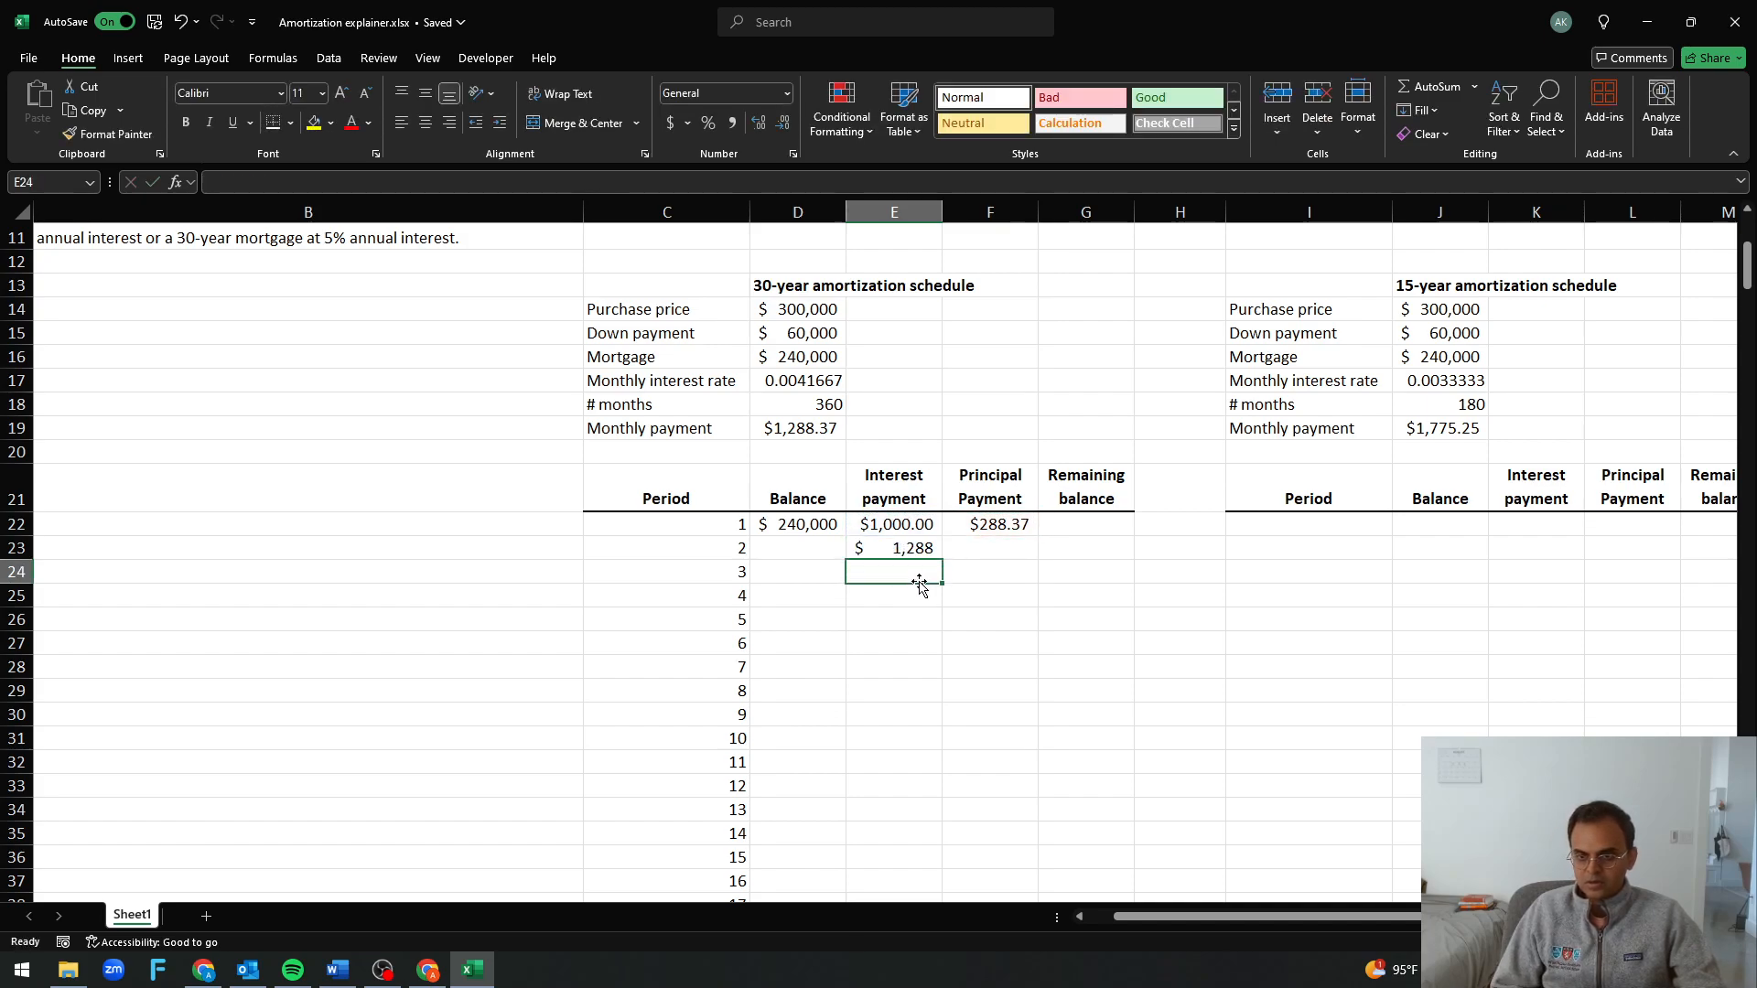
# Show the E23 sum with two decimals, compare it with the monthly payment in D19, and clear E23
pyautogui.click(907, 551)
pyautogui.click(785, 430)
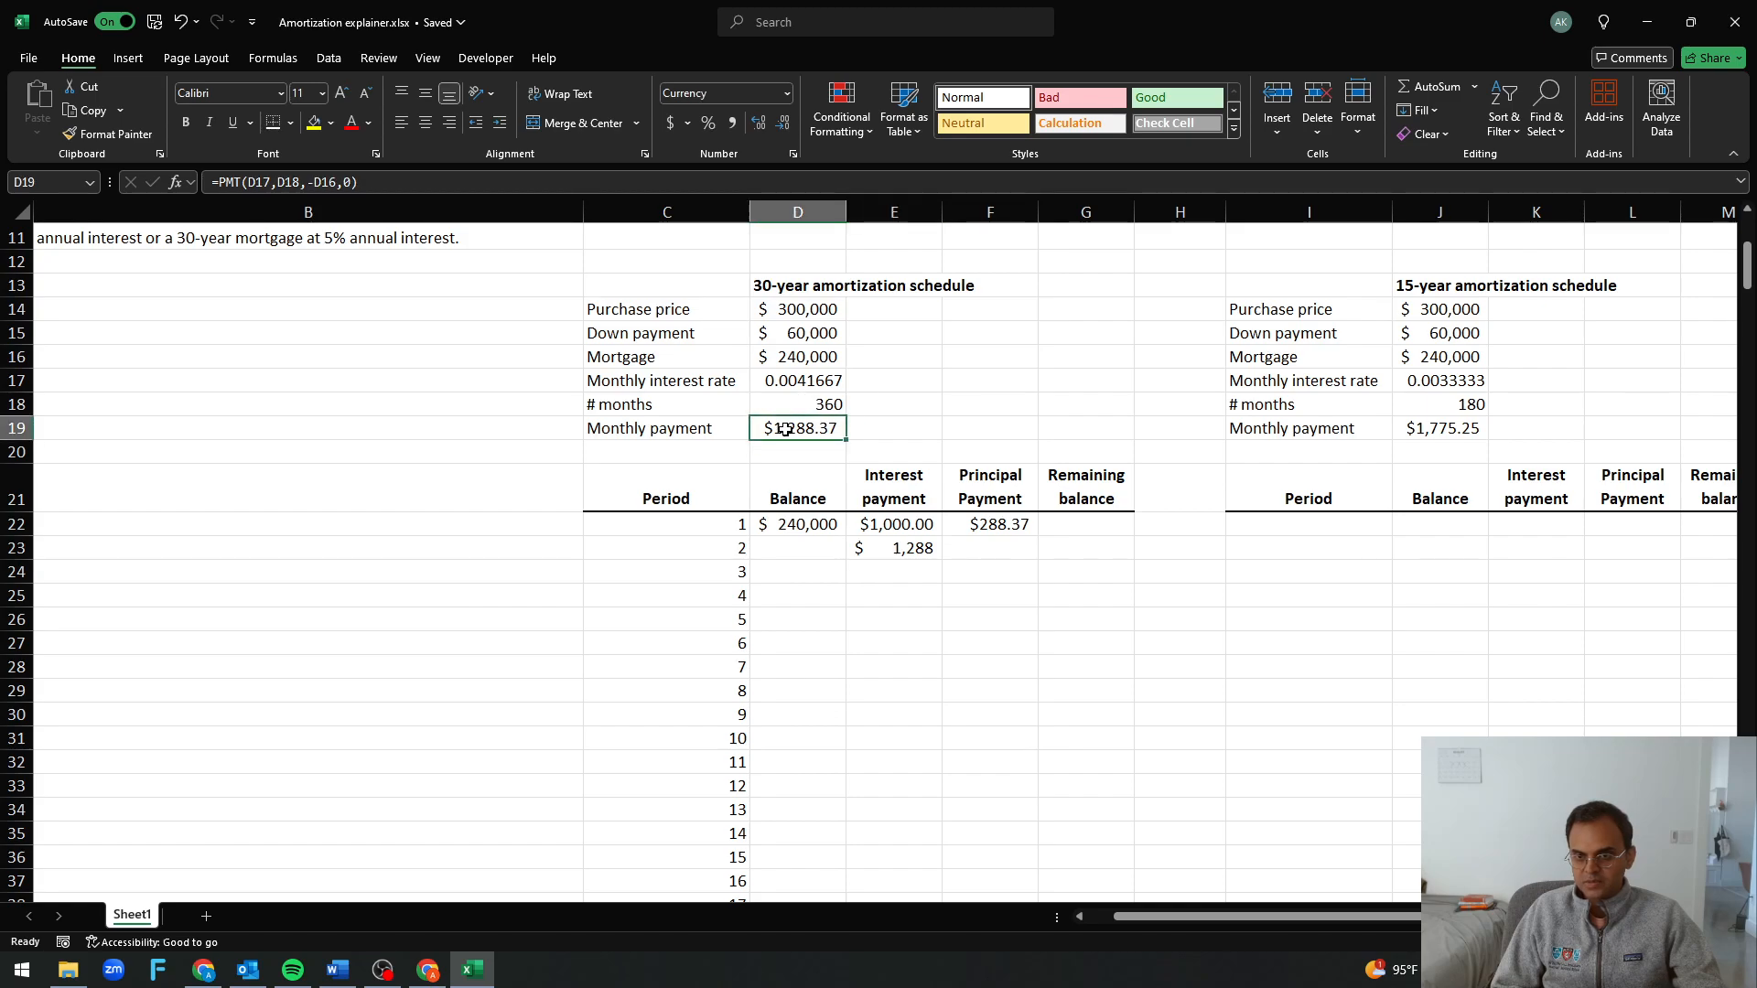
pyautogui.click(882, 543)
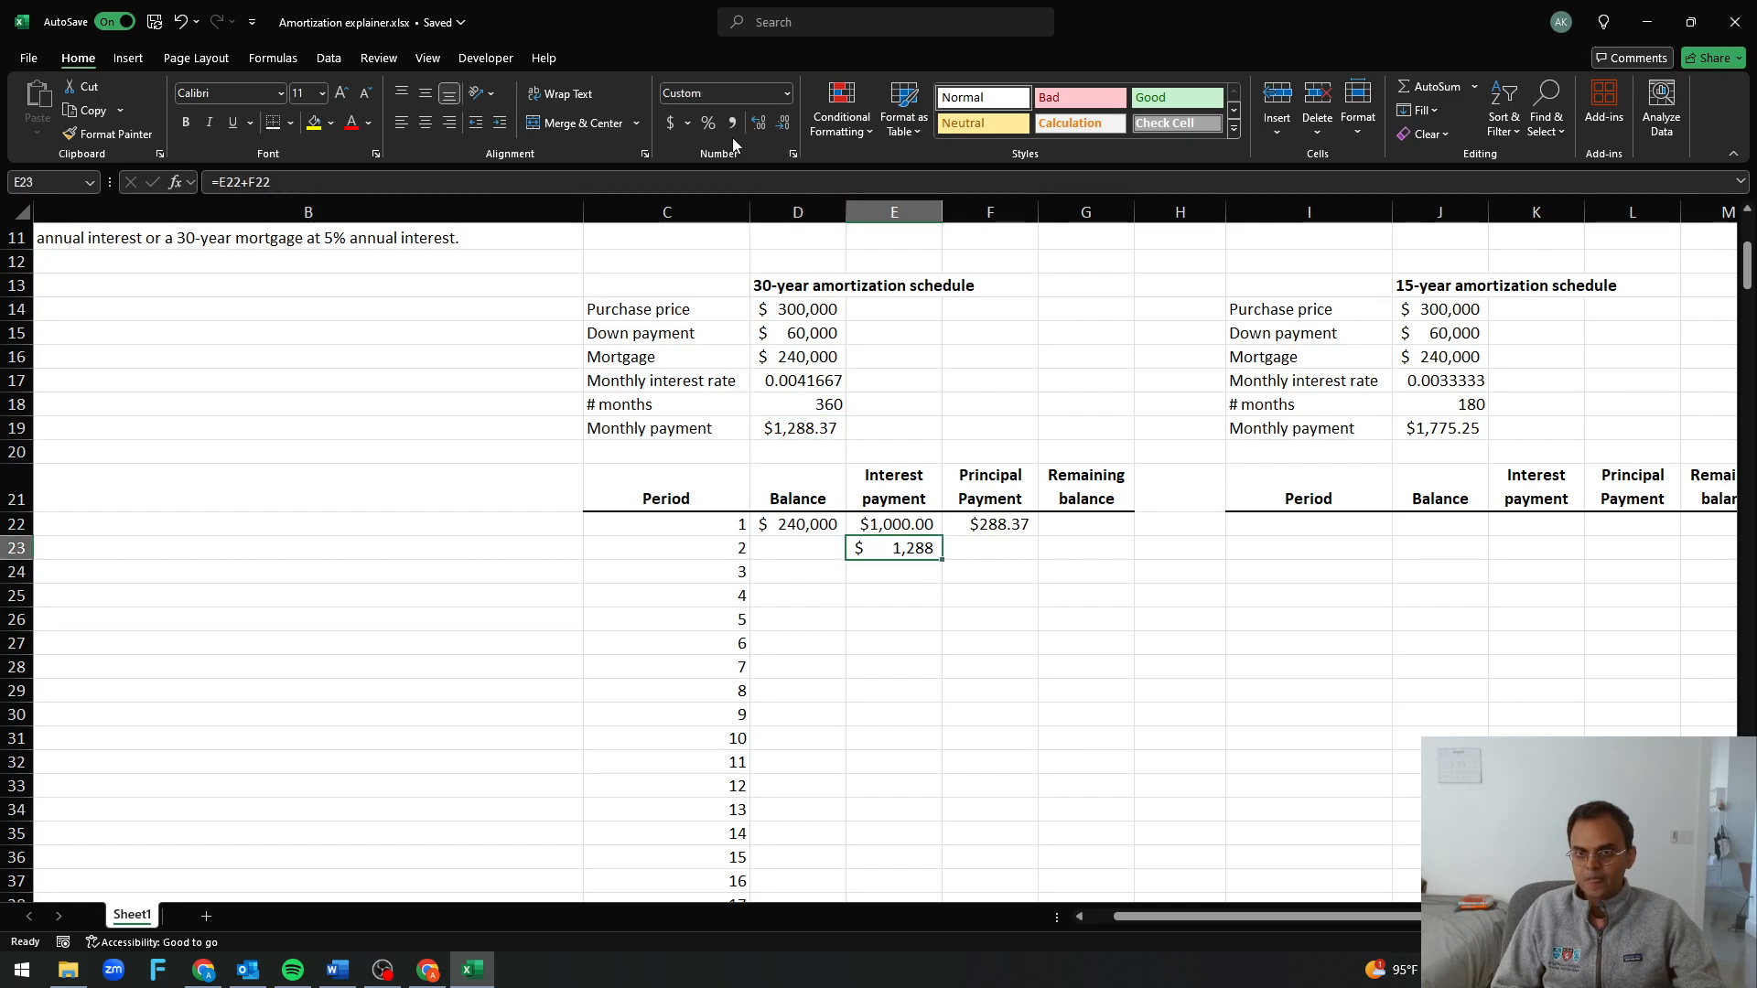
pyautogui.click(759, 126)
pyautogui.click(760, 126)
pyautogui.click(976, 743)
pyautogui.click(895, 543)
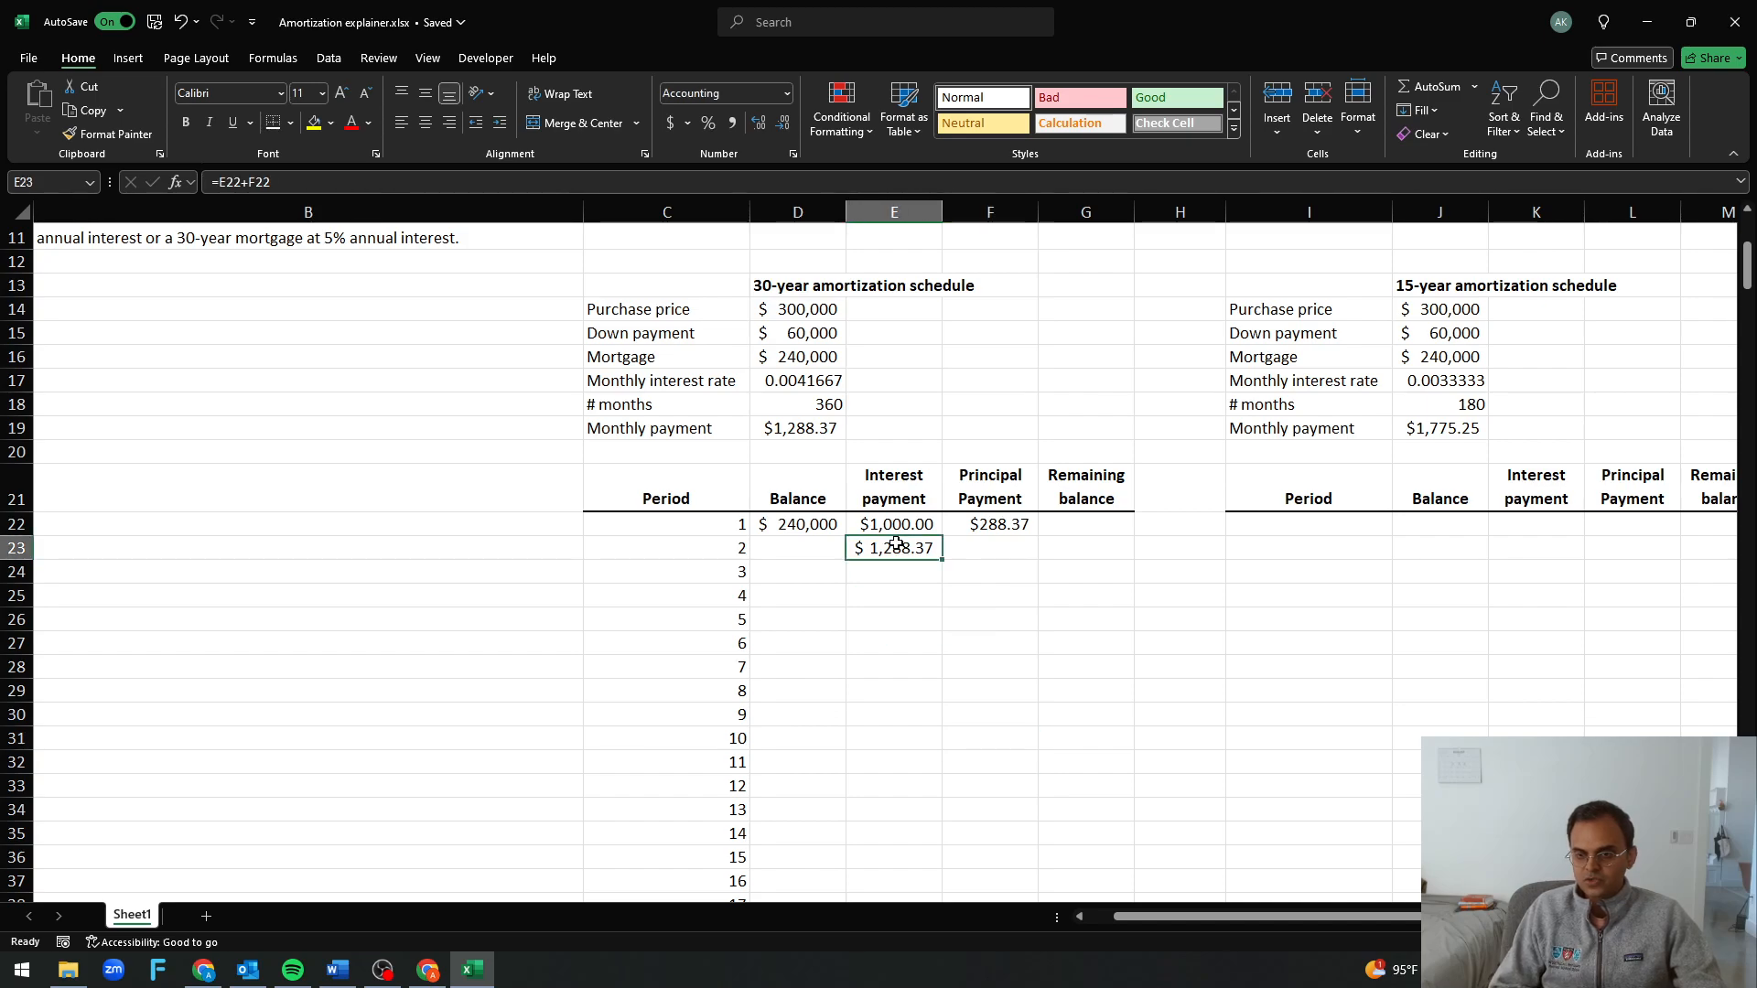
pyautogui.press('Delete')
pyautogui.click(896, 527)
pyautogui.click(983, 526)
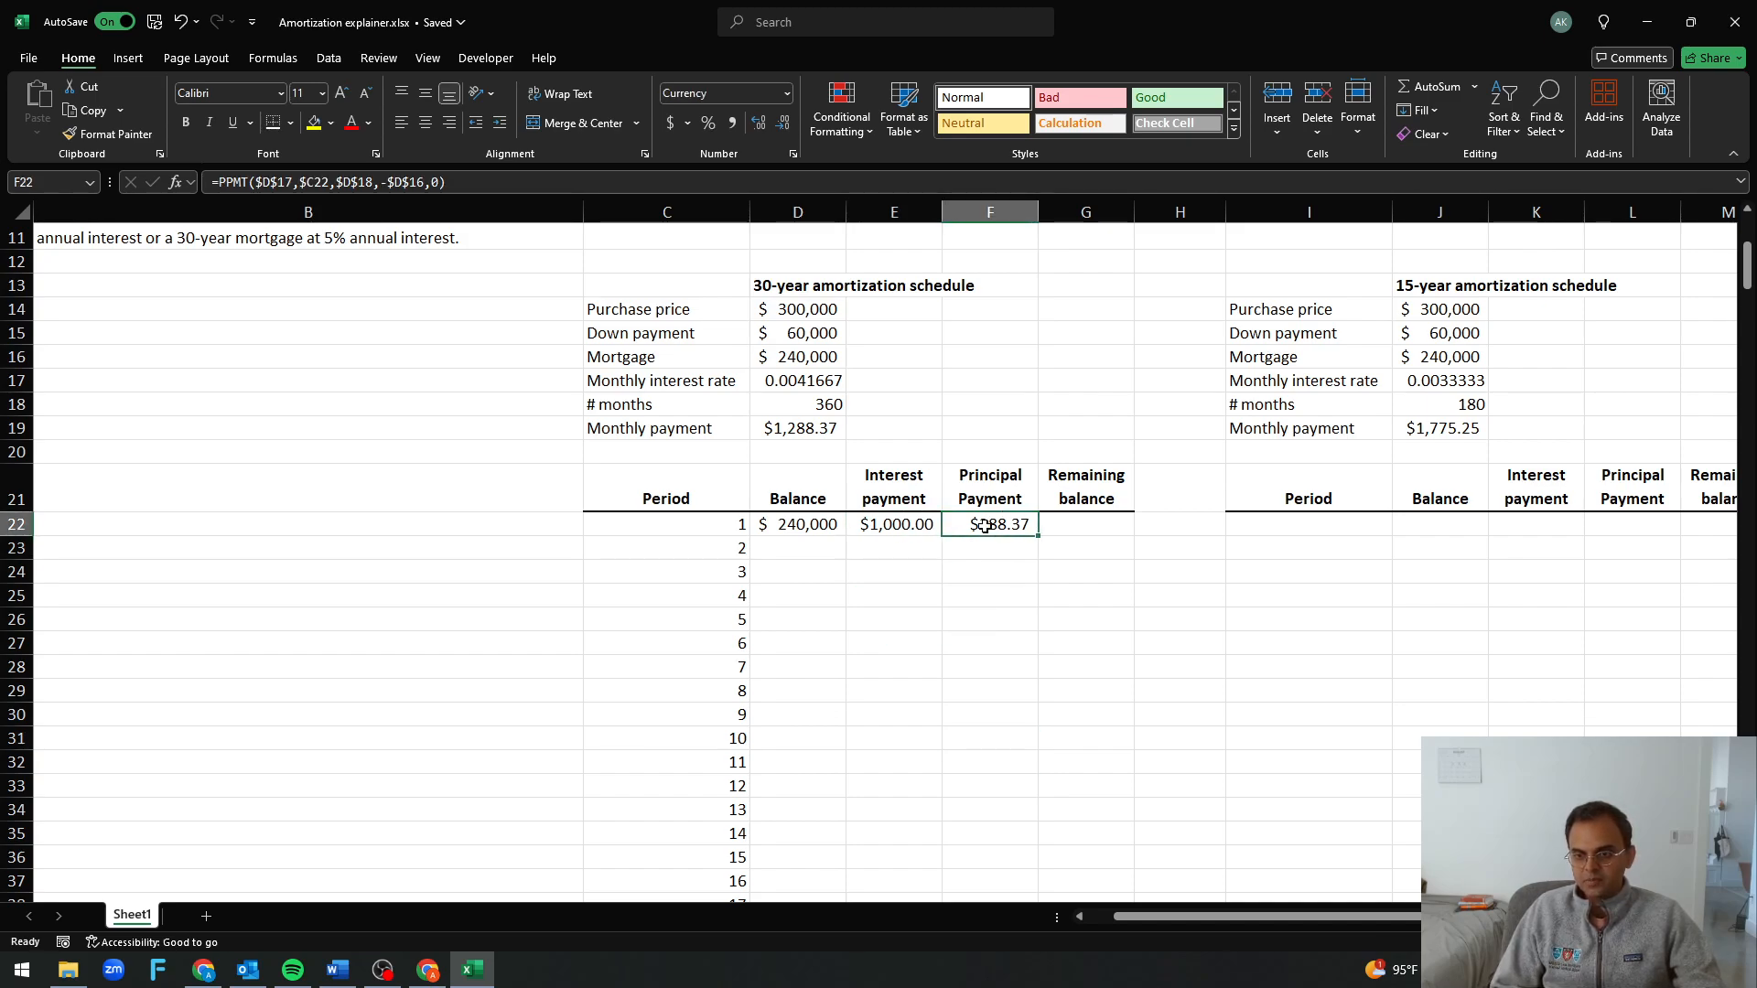
pyautogui.click(788, 428)
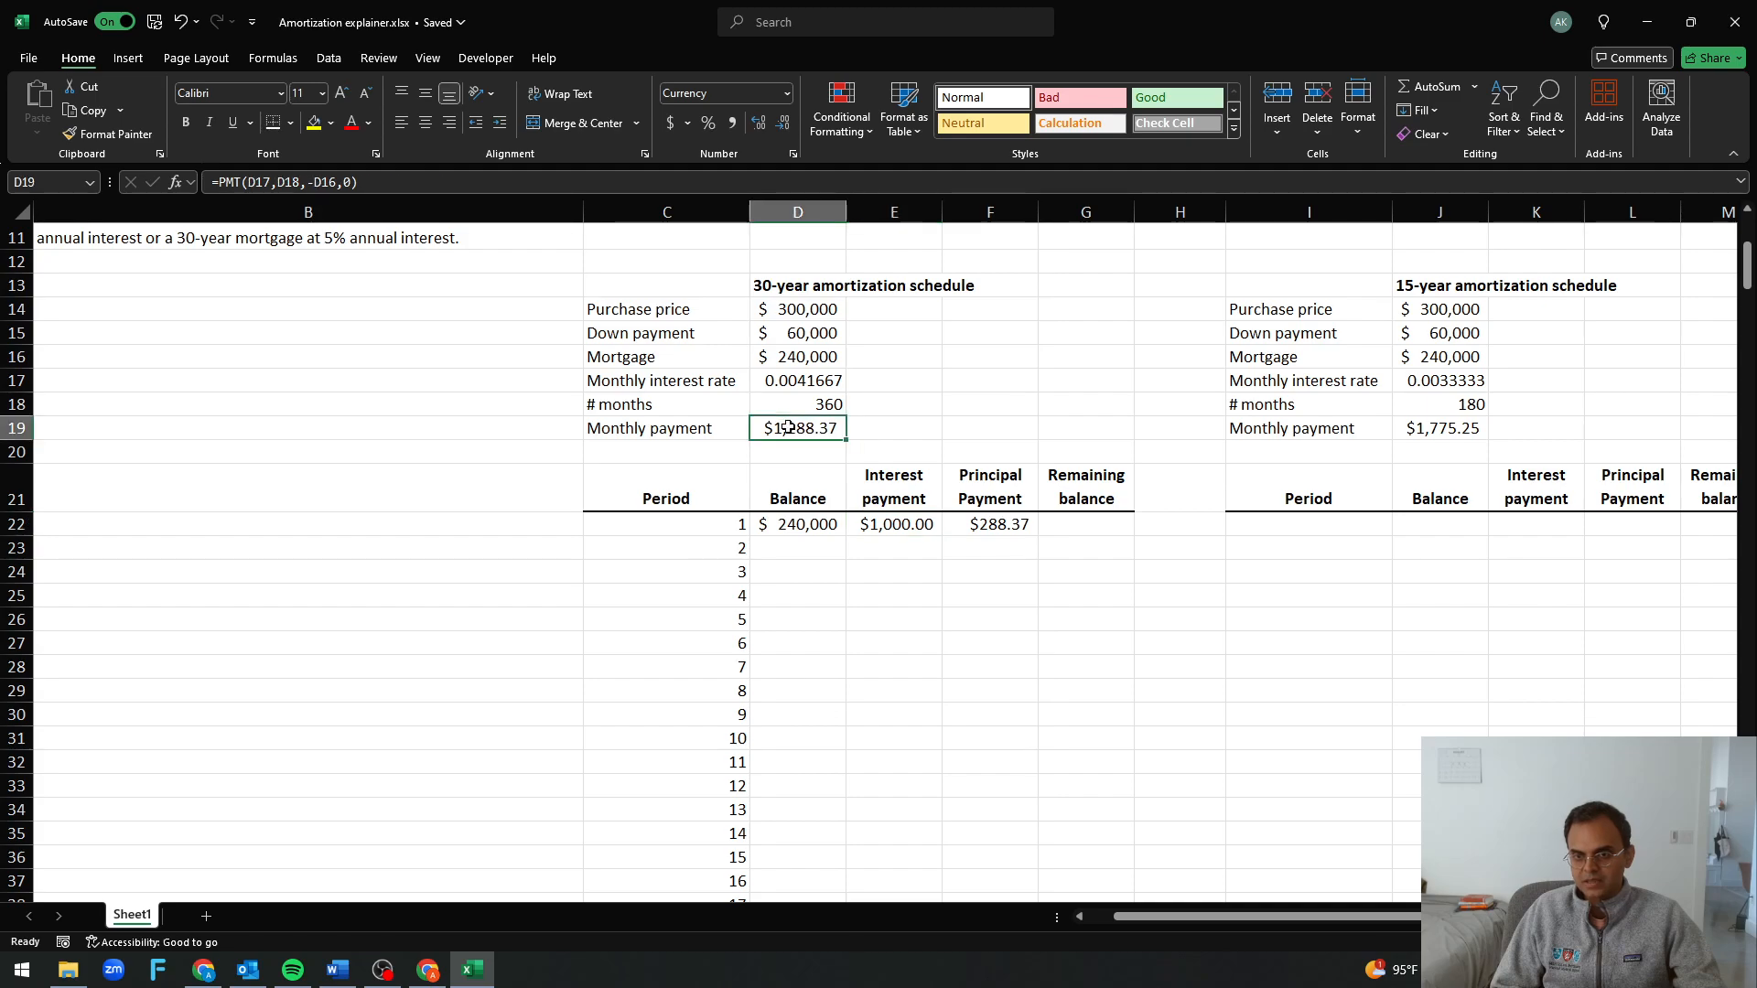
# Calculate the period 1 remaining balance in G22 as balance minus principal payment, =D22-F22
pyautogui.click(1098, 530)
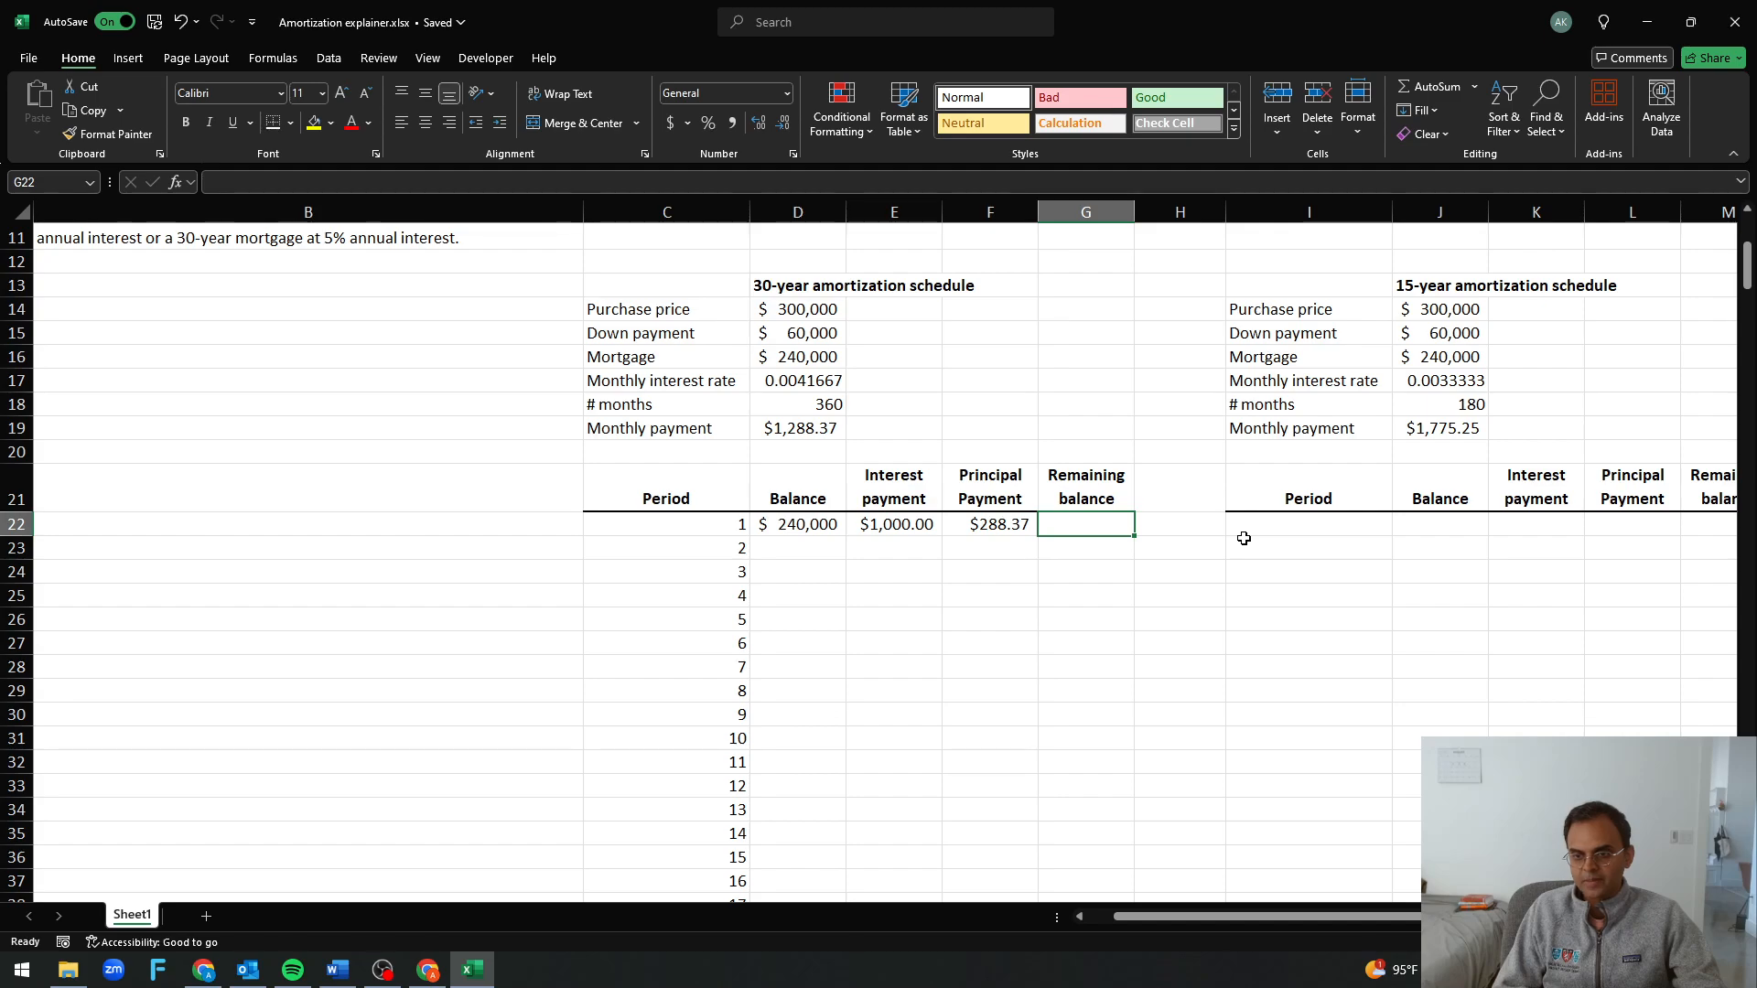
pyautogui.write('=')
pyautogui.press('Left')
pyautogui.press('Left')
pyautogui.press('Left')
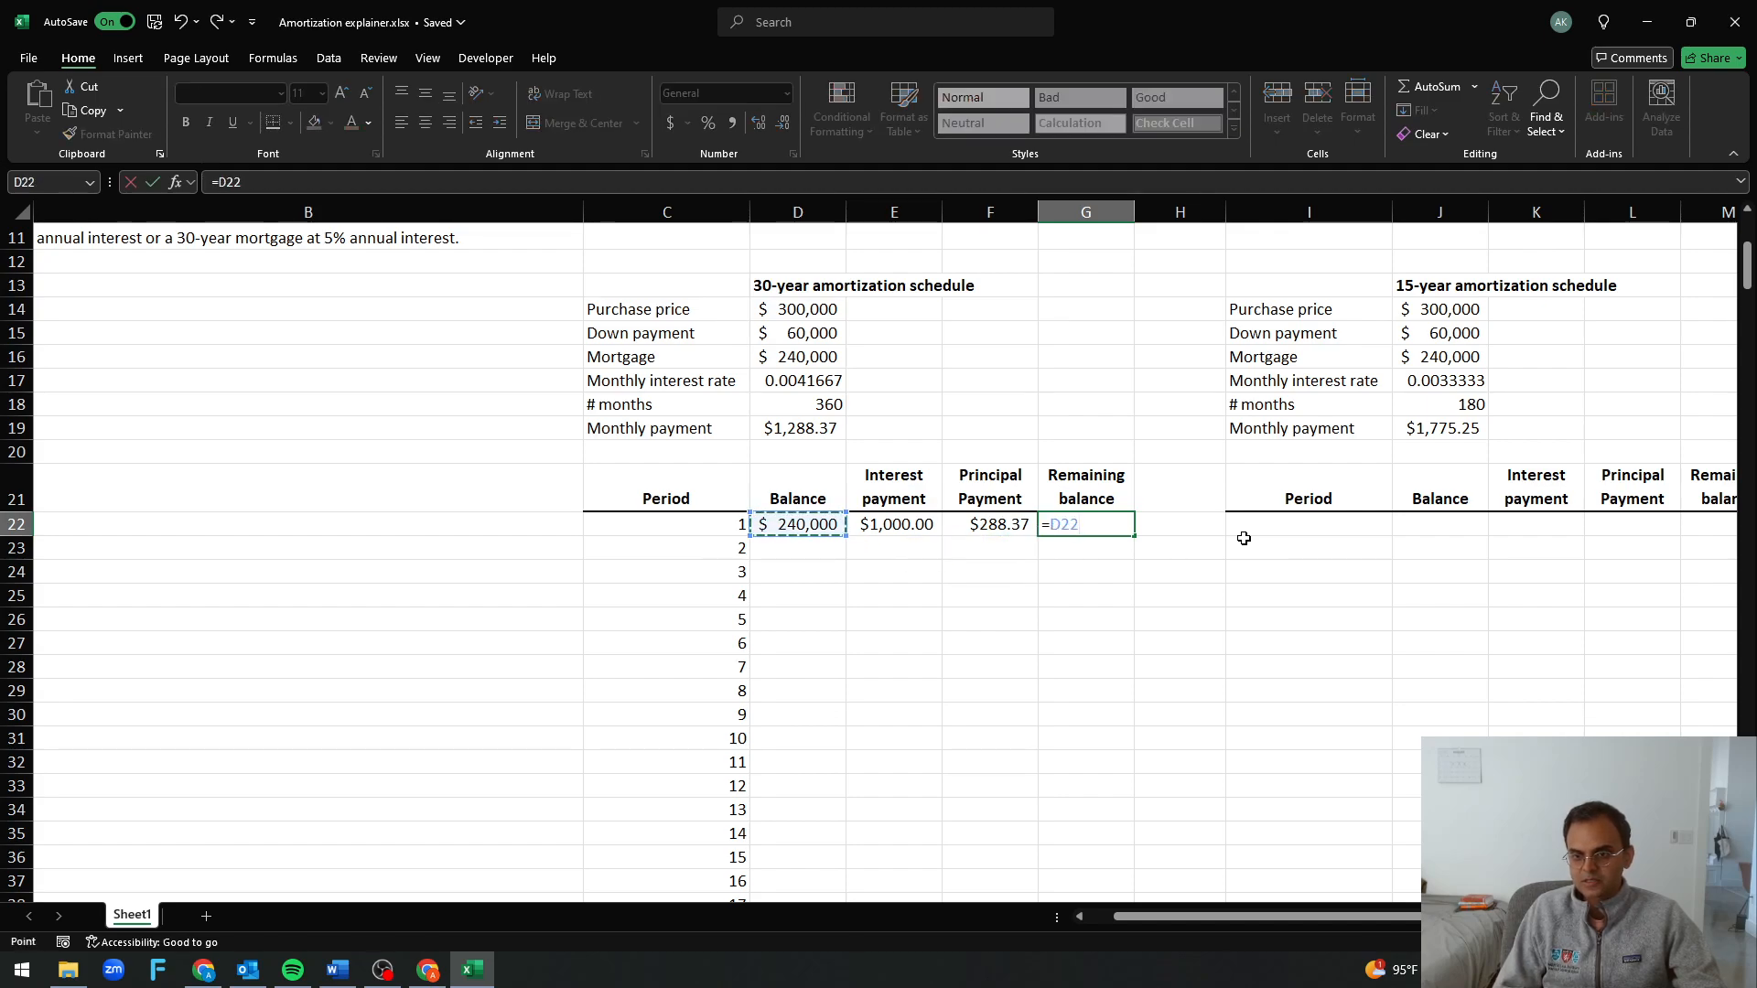
pyautogui.write('-')
pyautogui.press('Left')
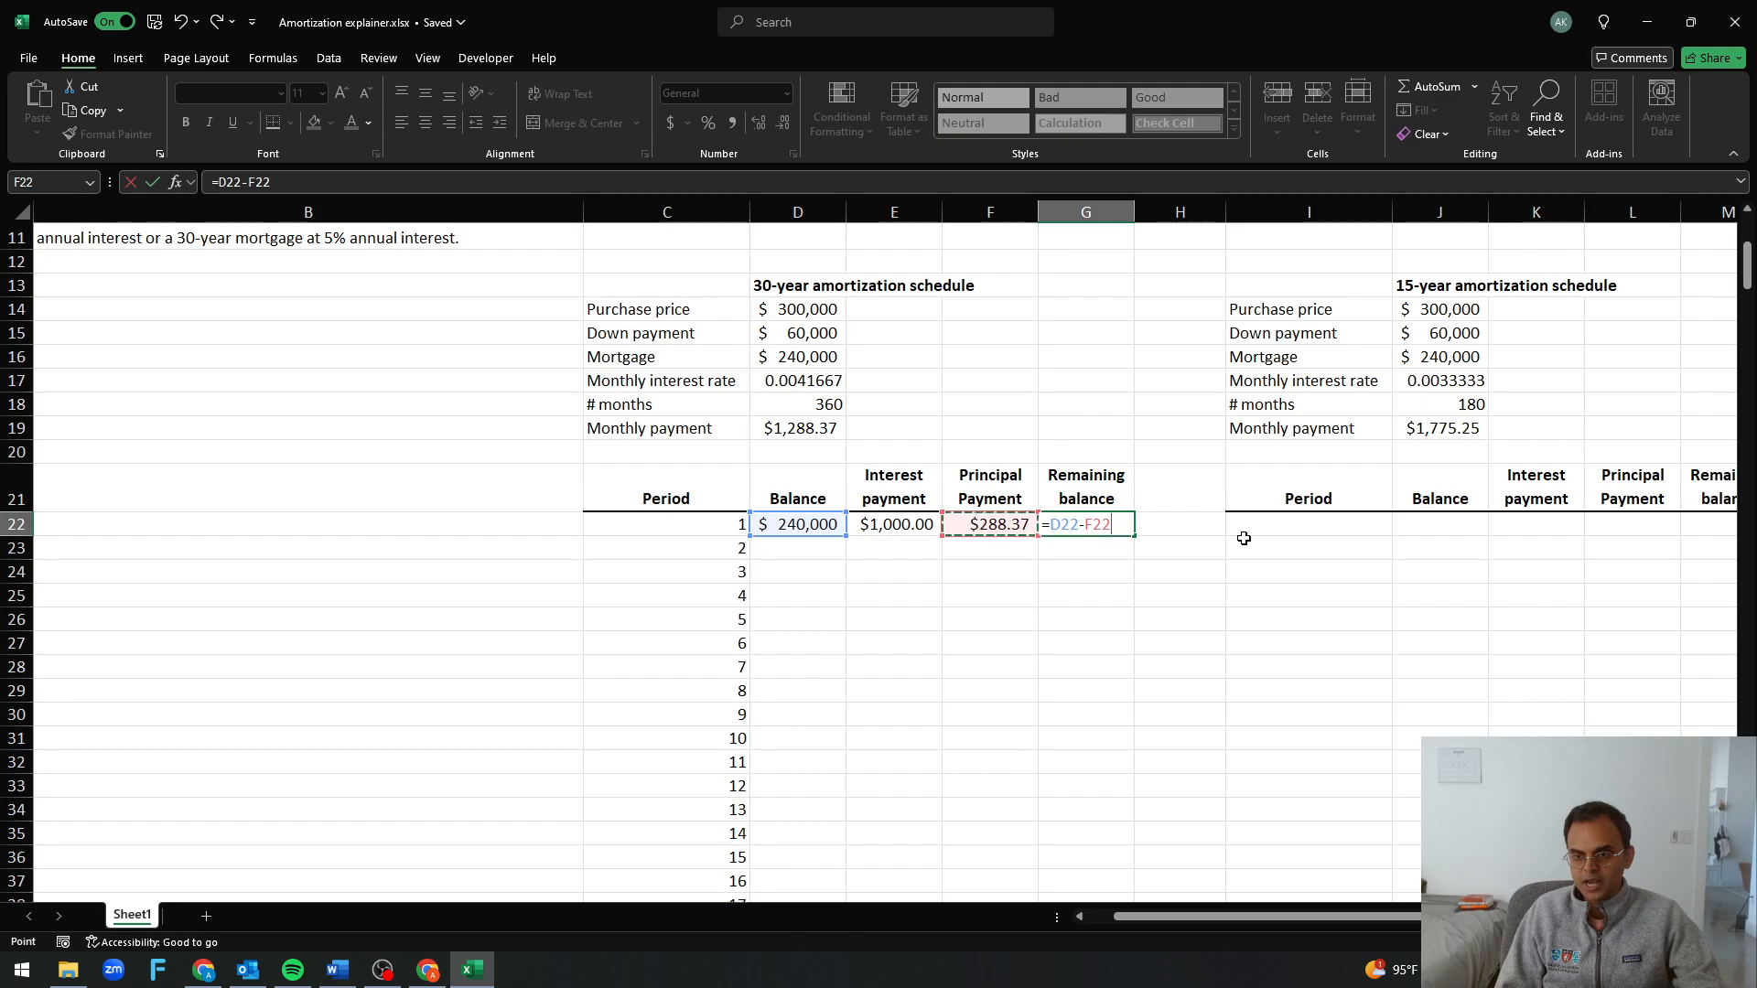
pyautogui.press('Return')
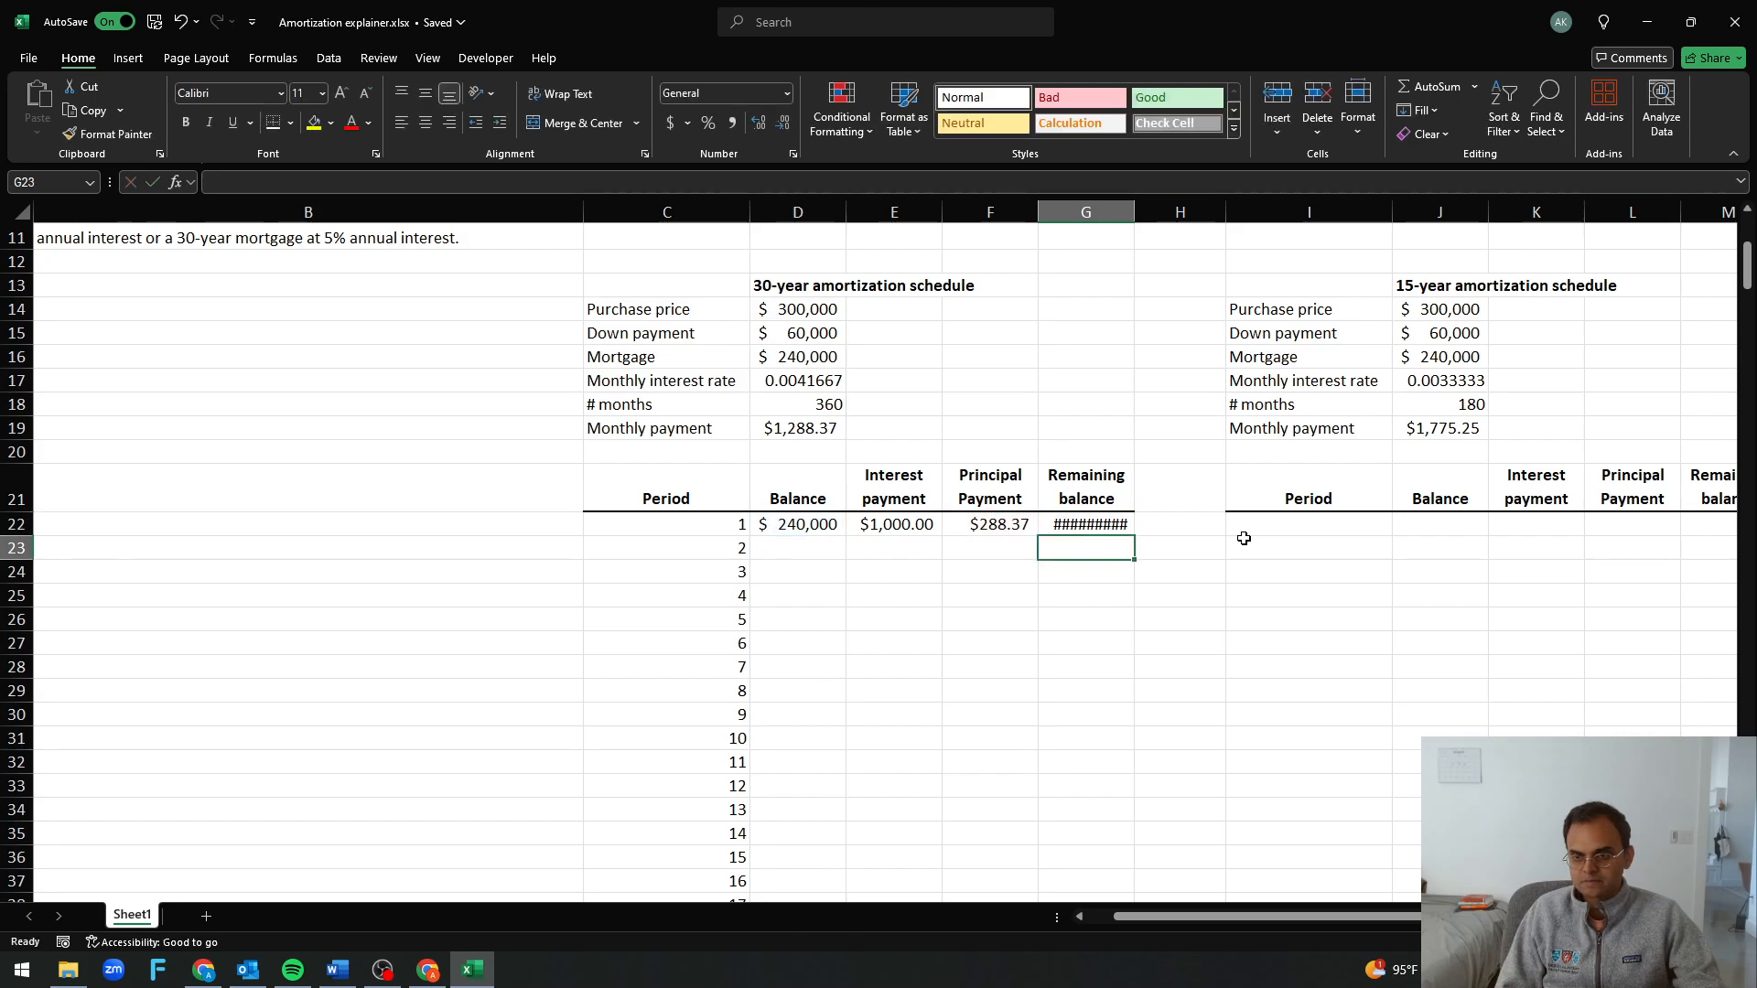
# Apply the currency format of the principal payment in F22 to the remaining balance in G22
pyautogui.press('Up')
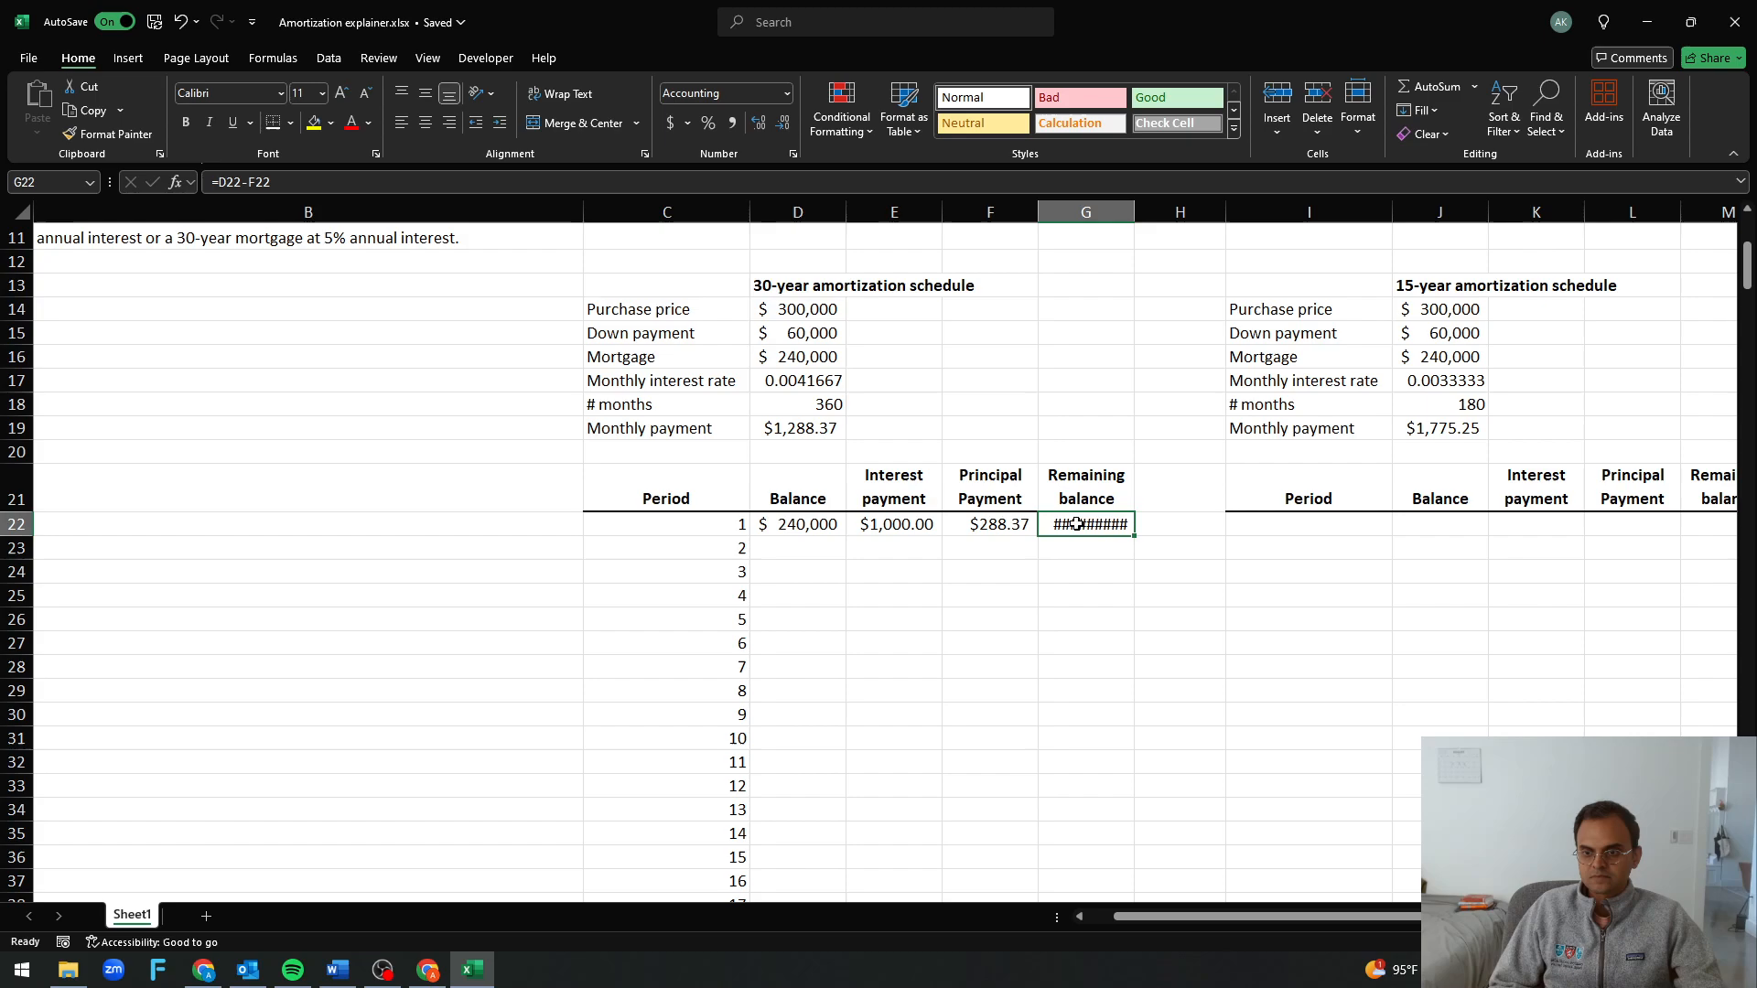
pyautogui.press('Left')
pyautogui.hotkey('ctrl', 'c')
pyautogui.press('Right')
pyautogui.hotkey('alt', 'e')
pyautogui.press('s')
pyautogui.press('t')
pyautogui.press('Return')
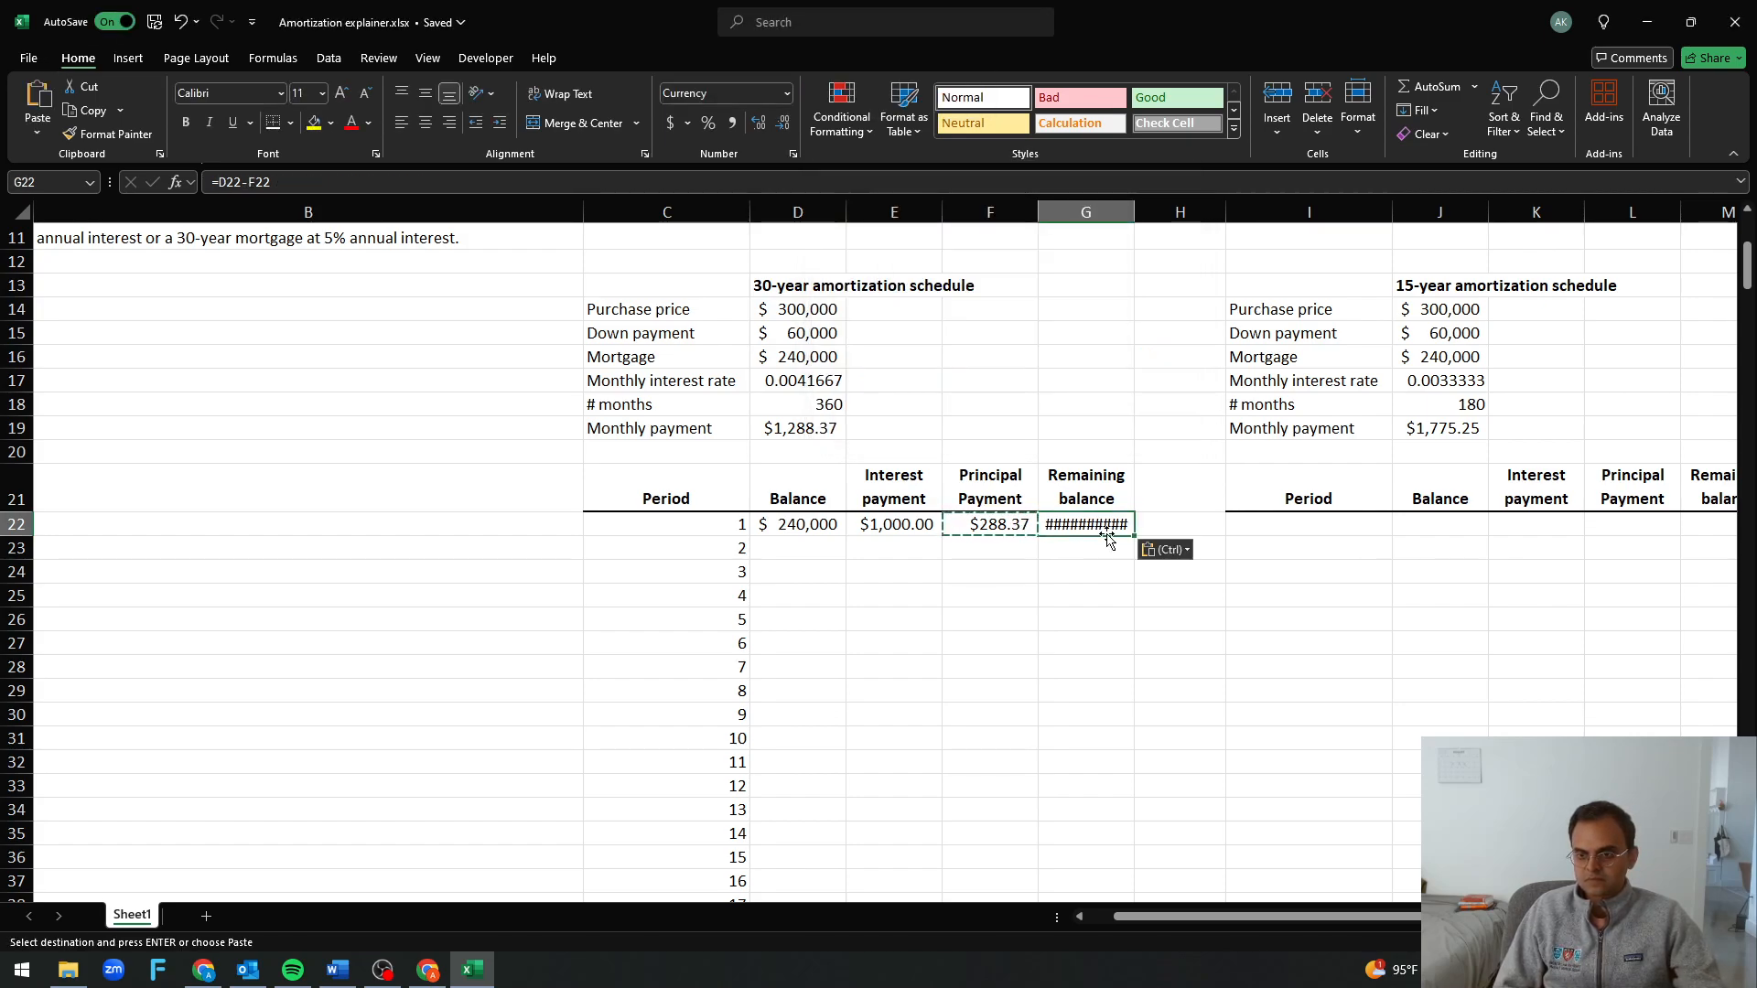
pyautogui.press('Escape')
# Widen column G to fit the full remaining balance, and check the formulas in G22 and F22
pyautogui.moveTo(1135, 211); pyautogui.dragTo(1149, 212)
pyautogui.click(1189, 287)
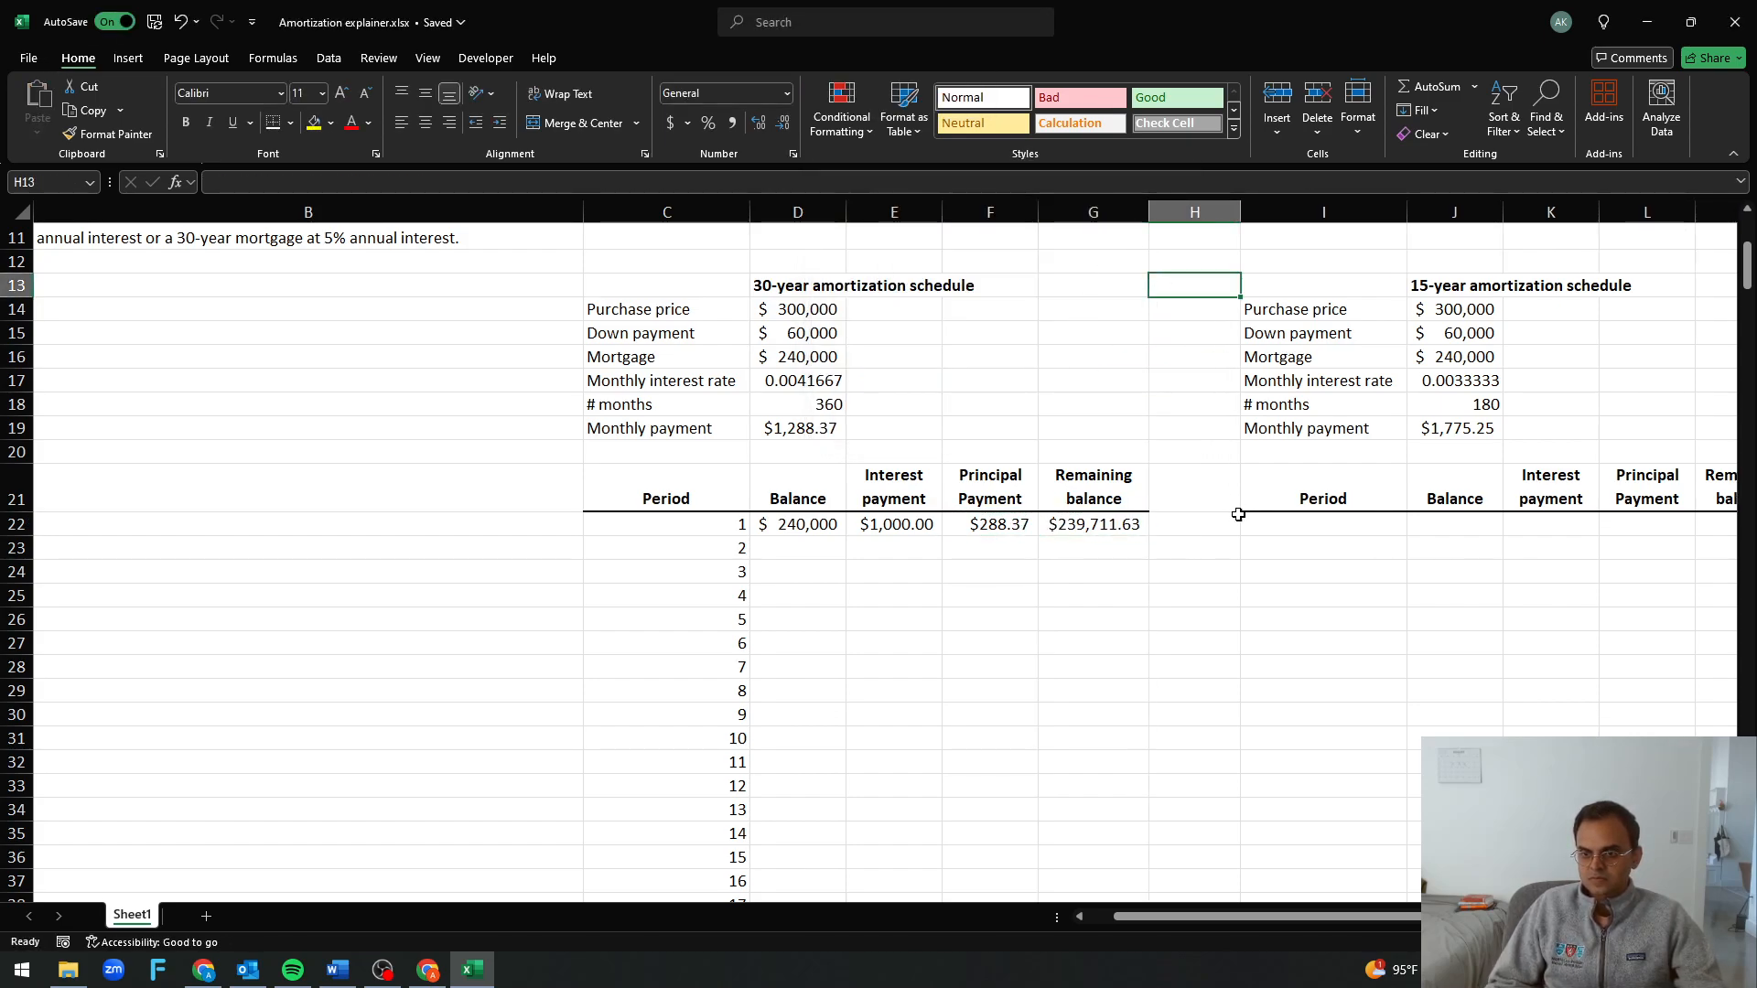
pyautogui.click(1139, 614)
pyautogui.click(1111, 529)
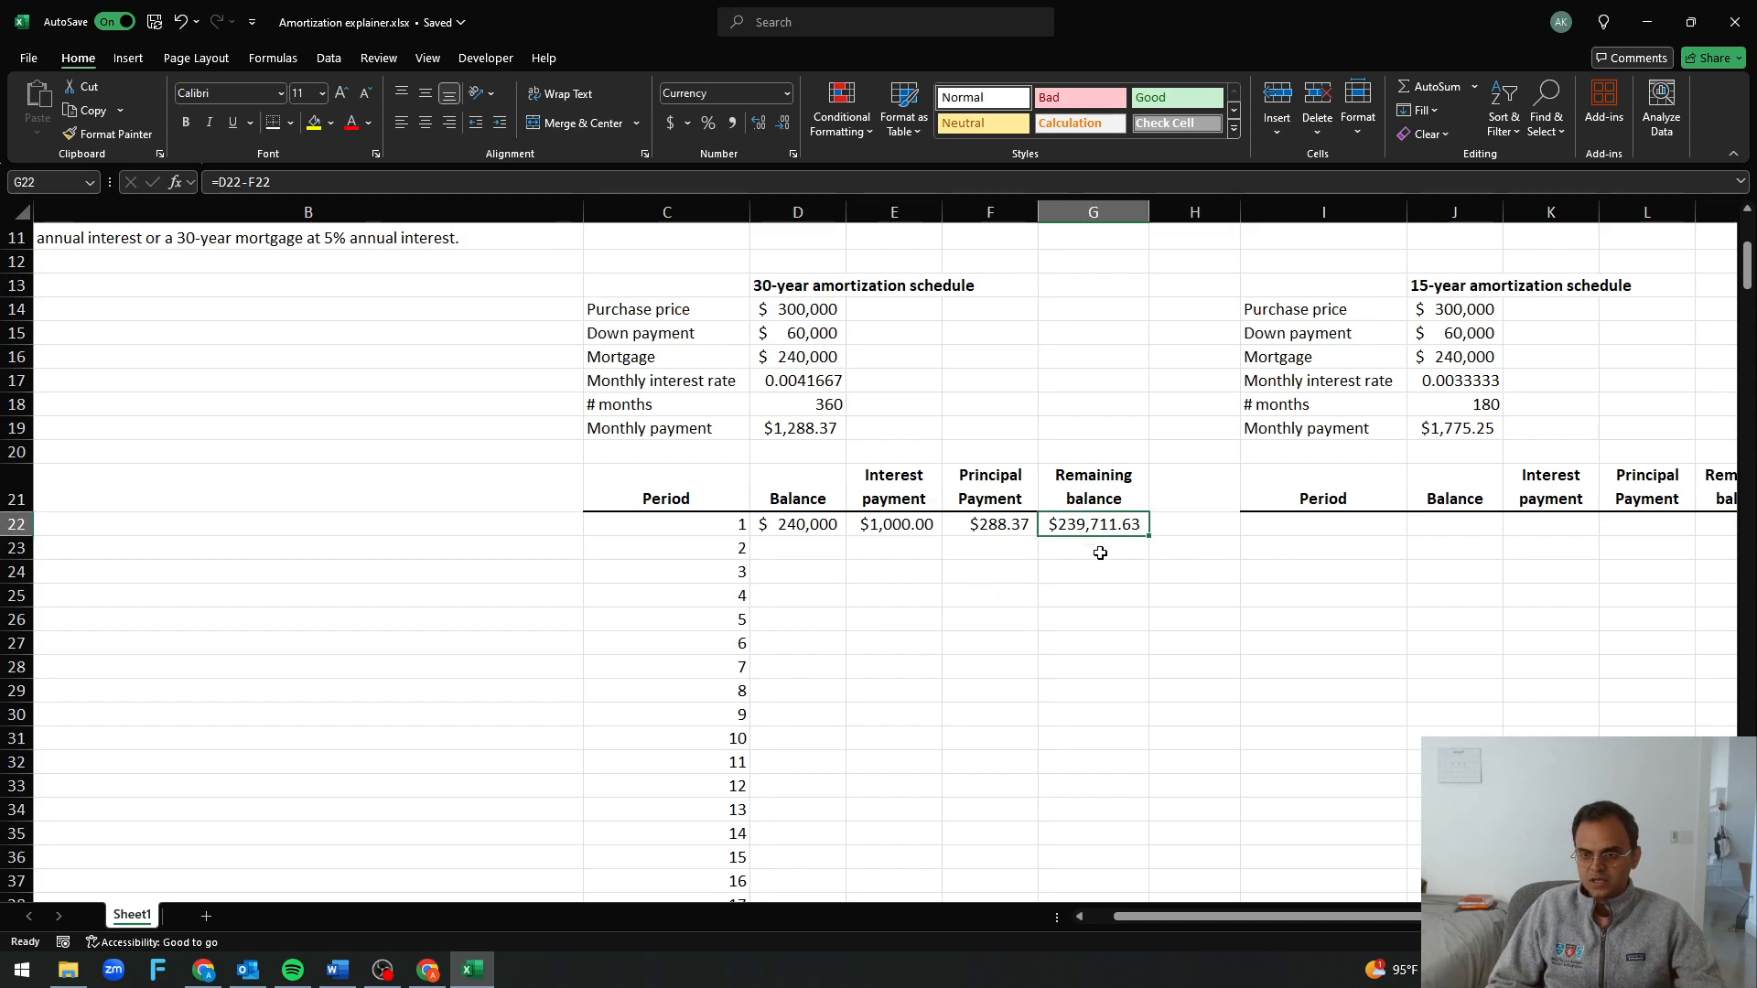
pyautogui.click(964, 529)
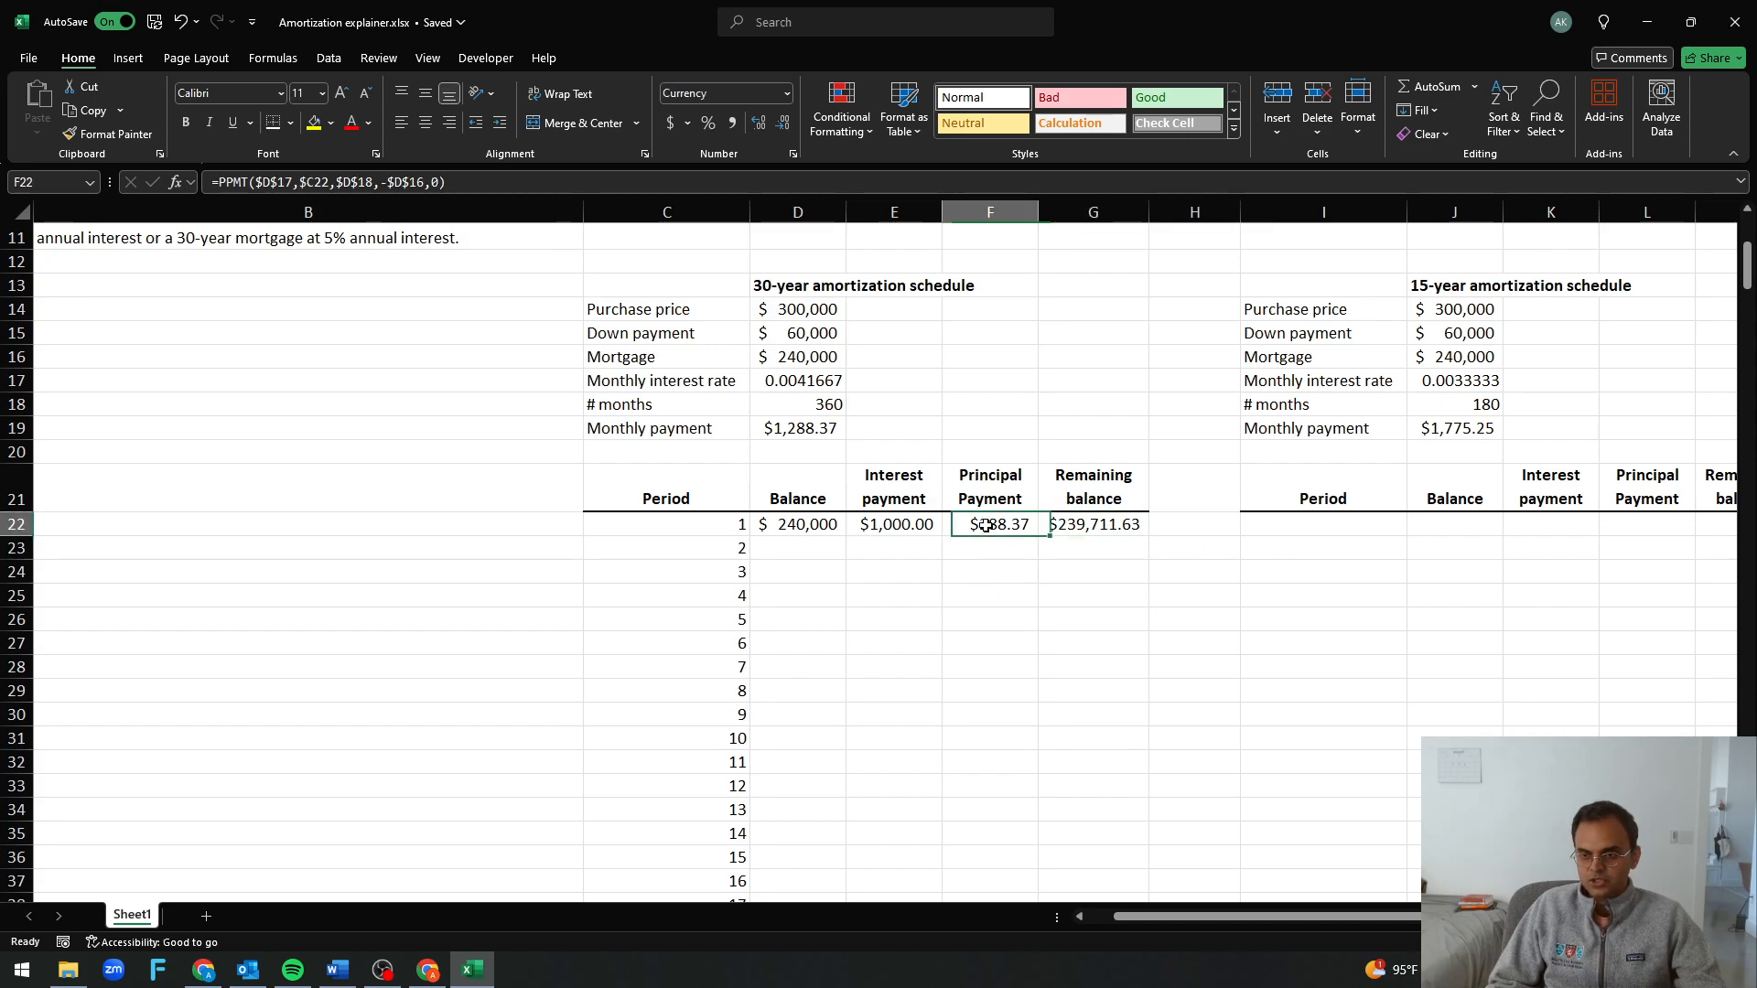
# Set the period 2 balance in D23 to the period 1 remaining balance, =G22, and widen column D to fit it
pyautogui.click(1045, 525)
pyautogui.click(832, 546)
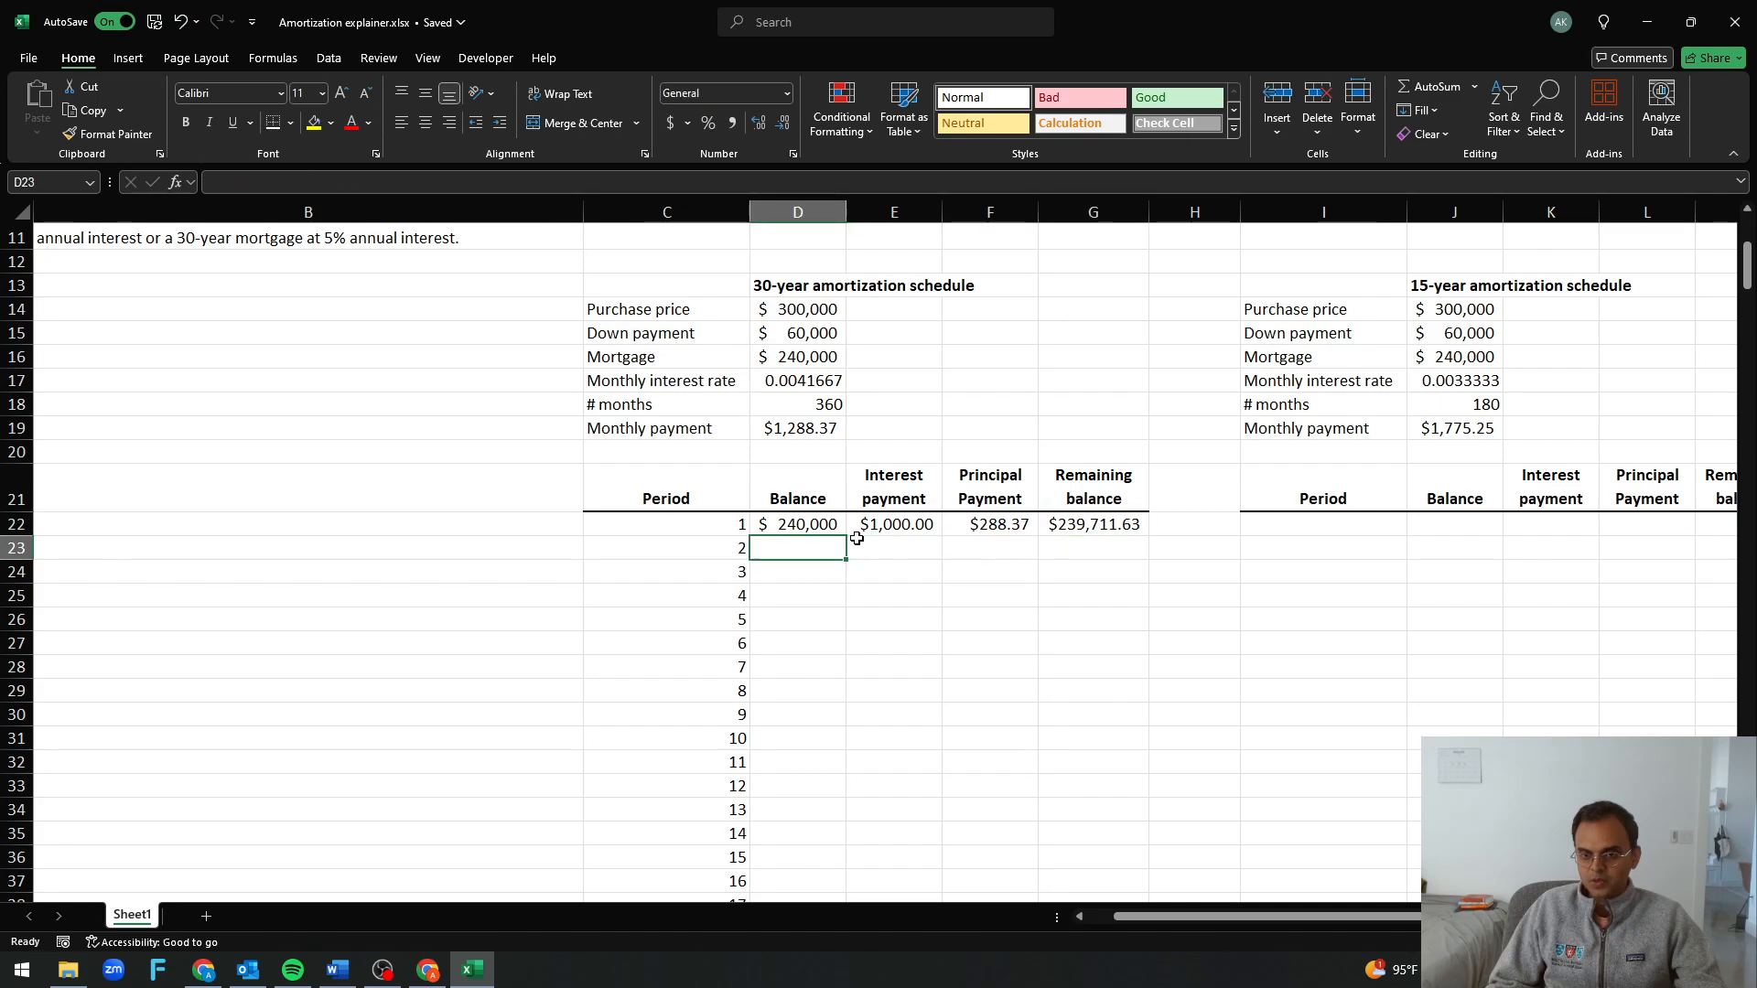
pyautogui.write('=')
pyautogui.click(939, 540)
pyautogui.press('Right')
pyautogui.press('Up')
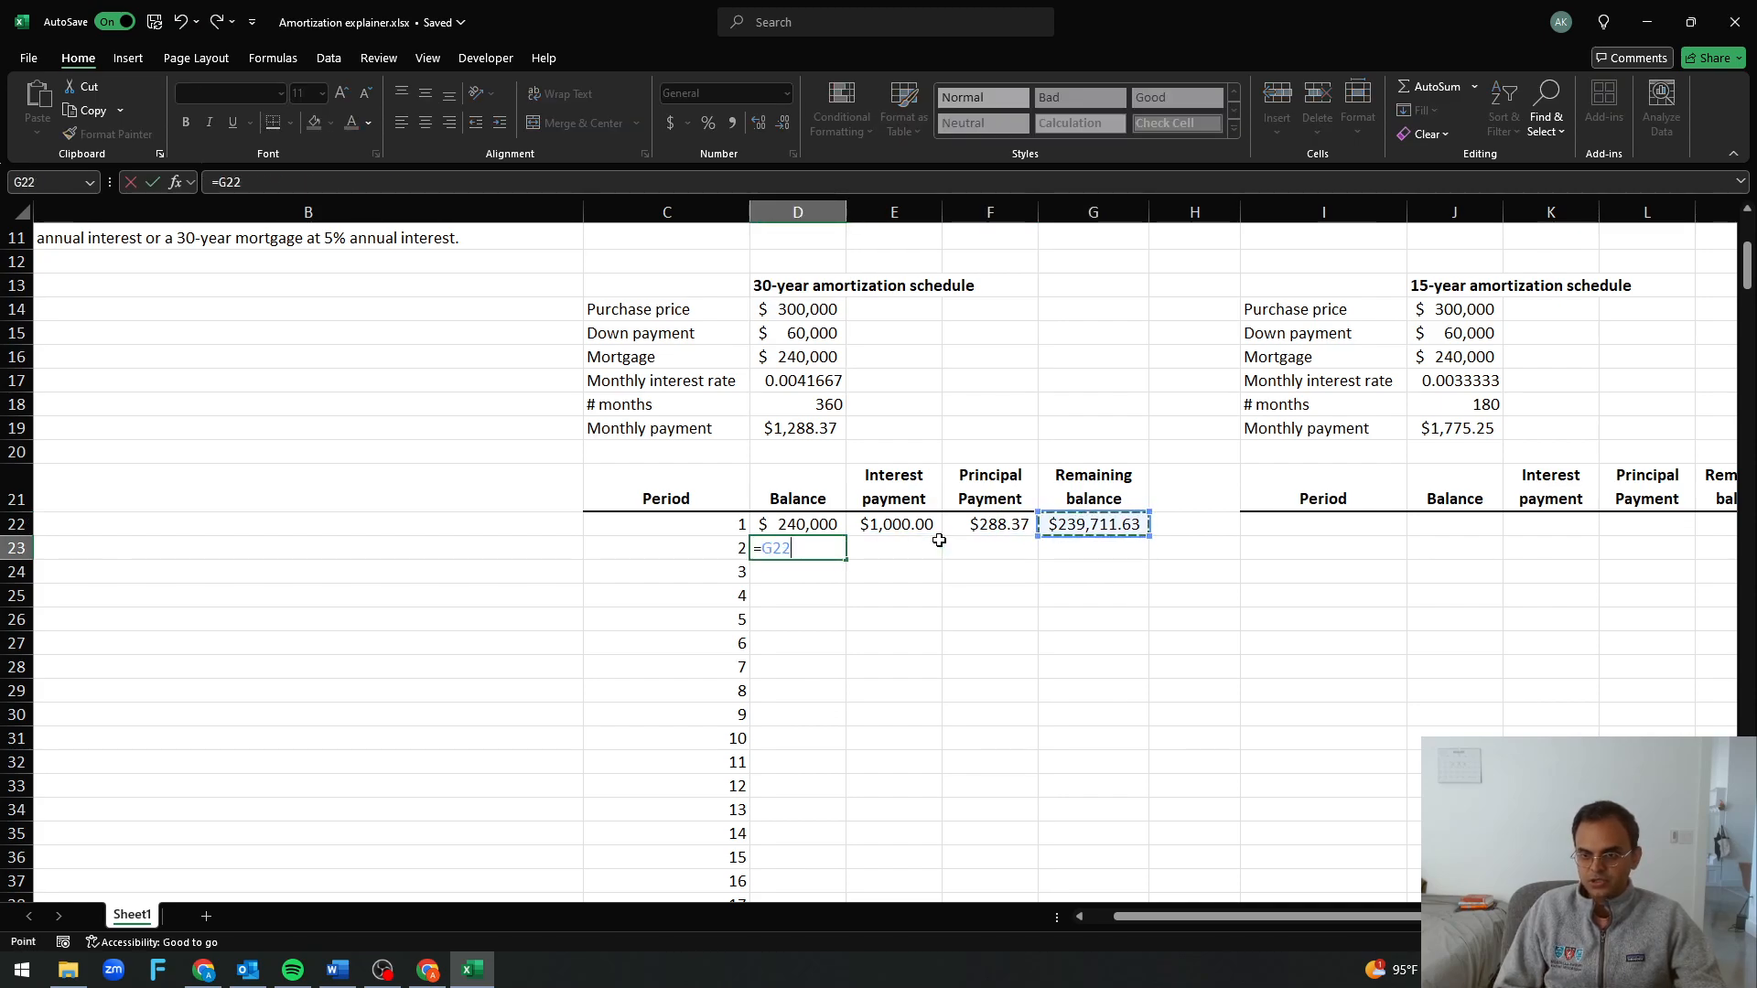
pyautogui.press('Return')
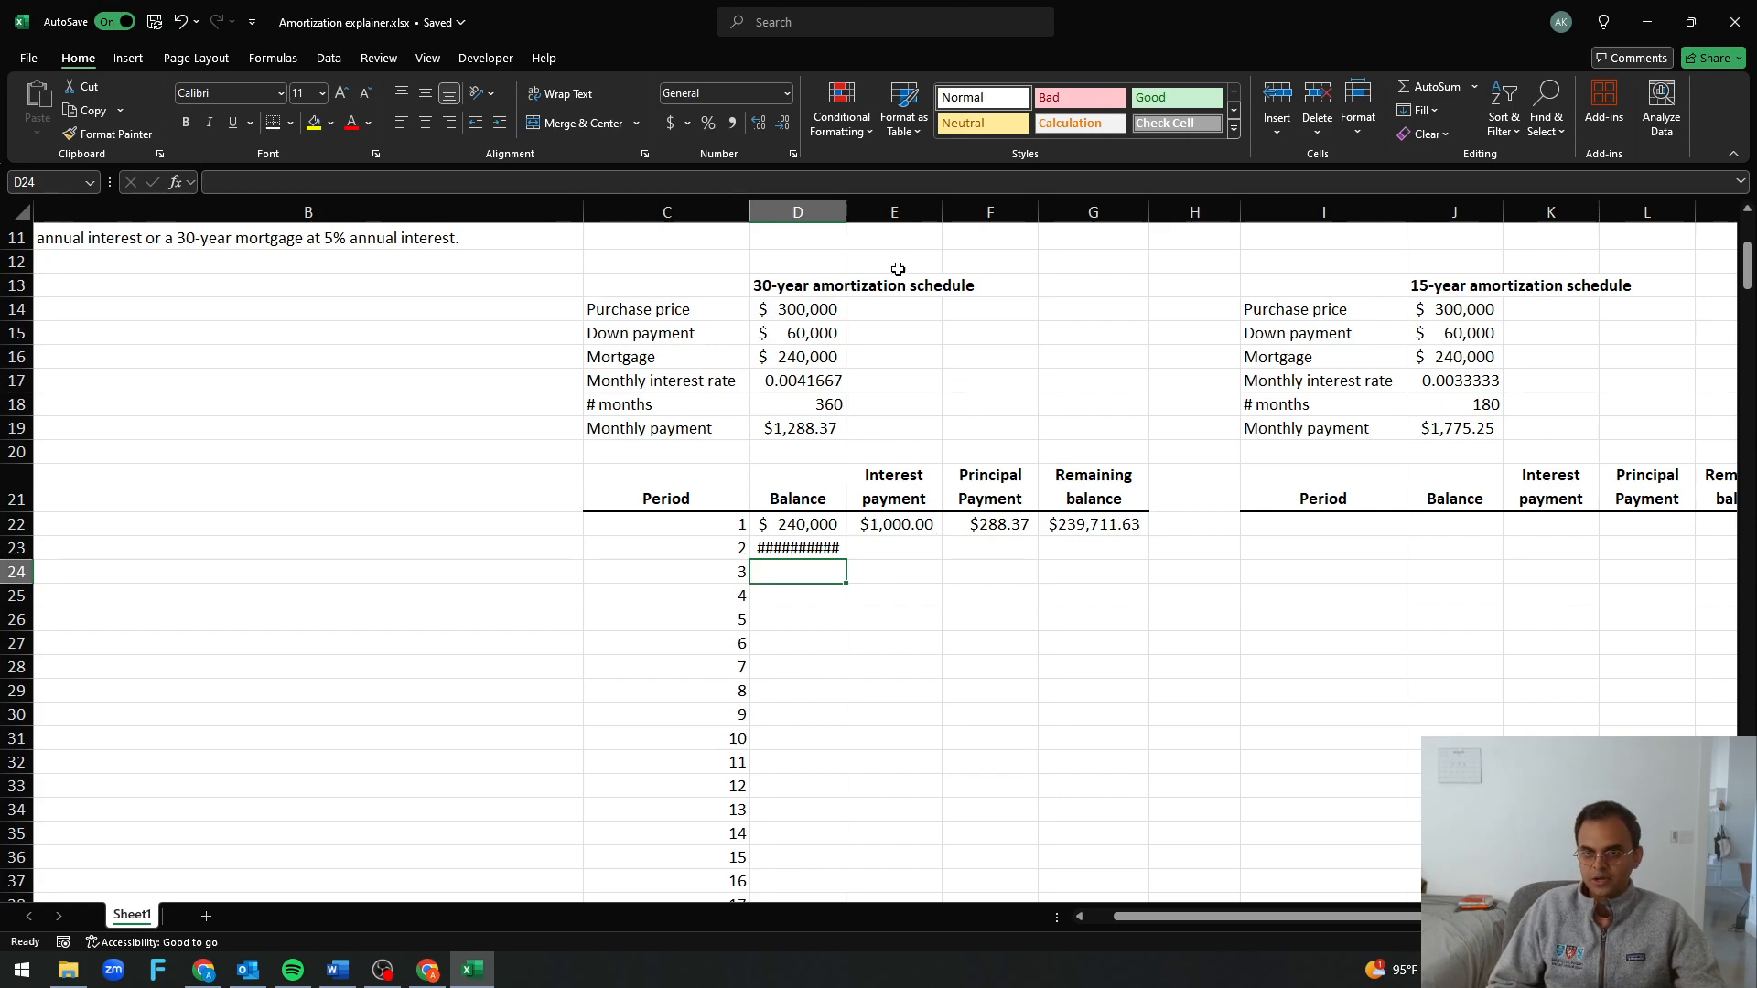
pyautogui.moveTo(847, 212); pyautogui.dragTo(861, 211)
pyautogui.click(916, 452)
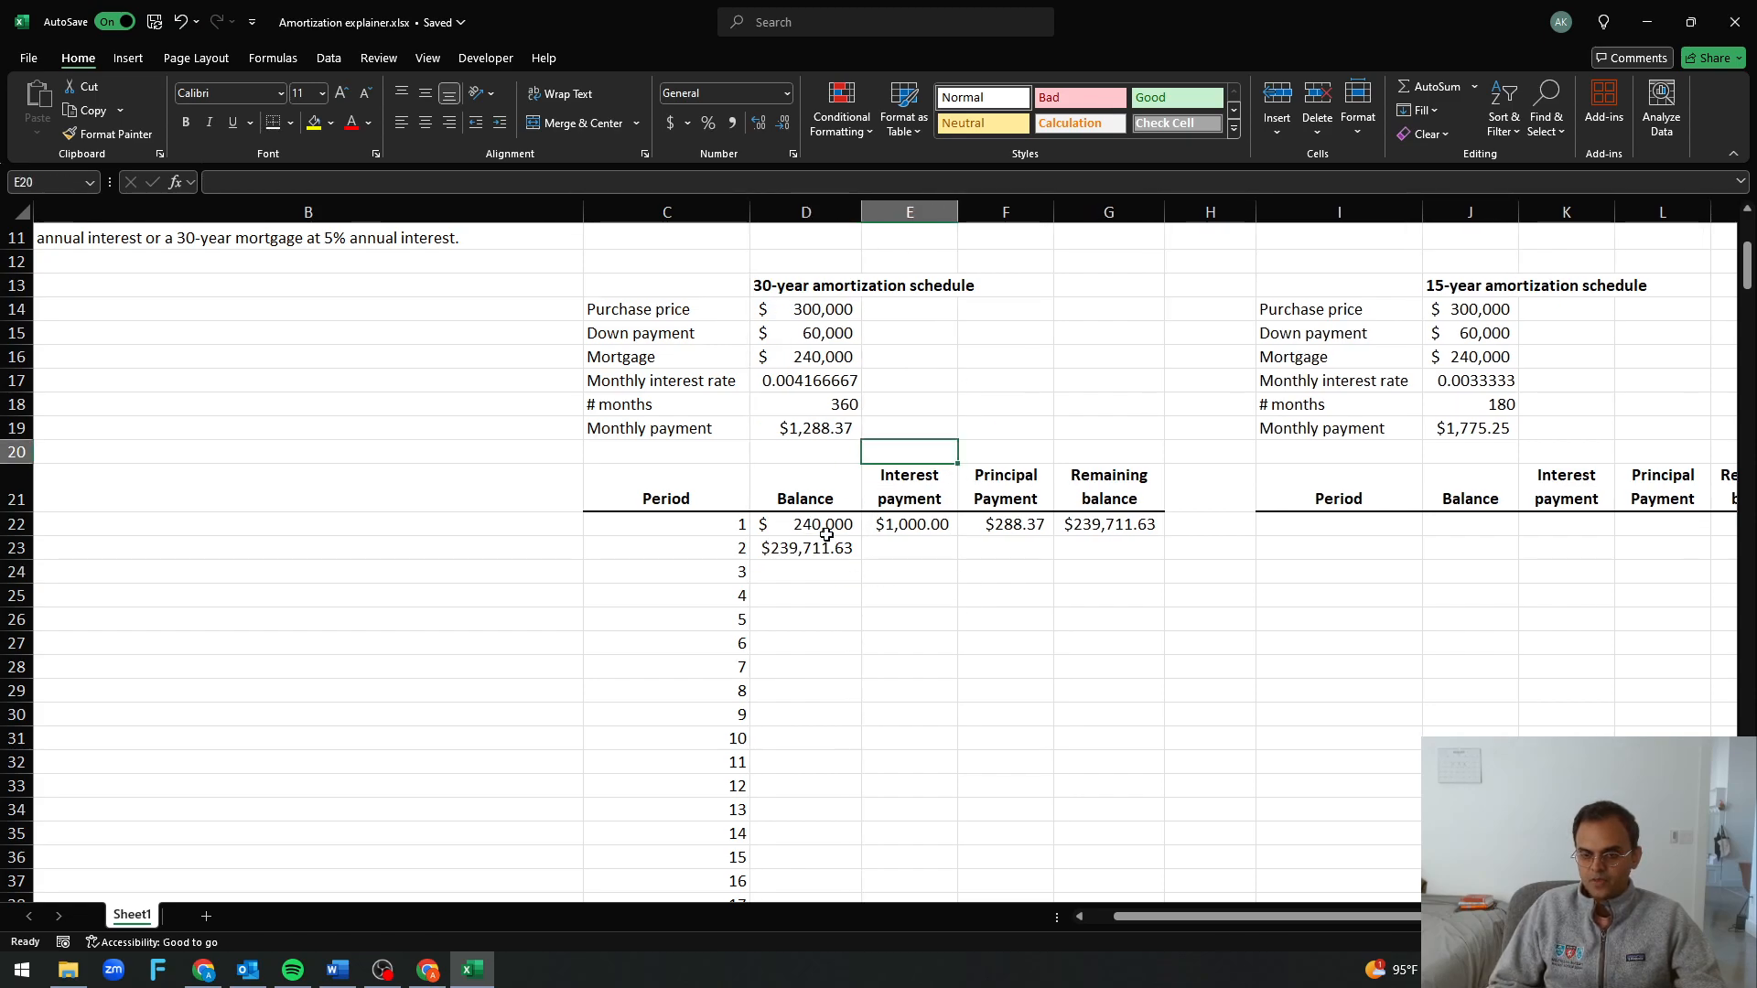
pyautogui.moveTo(901, 527); pyautogui.dragTo(1080, 545)
pyautogui.hotkey('ctrl', 'c')
pyautogui.click(937, 626)
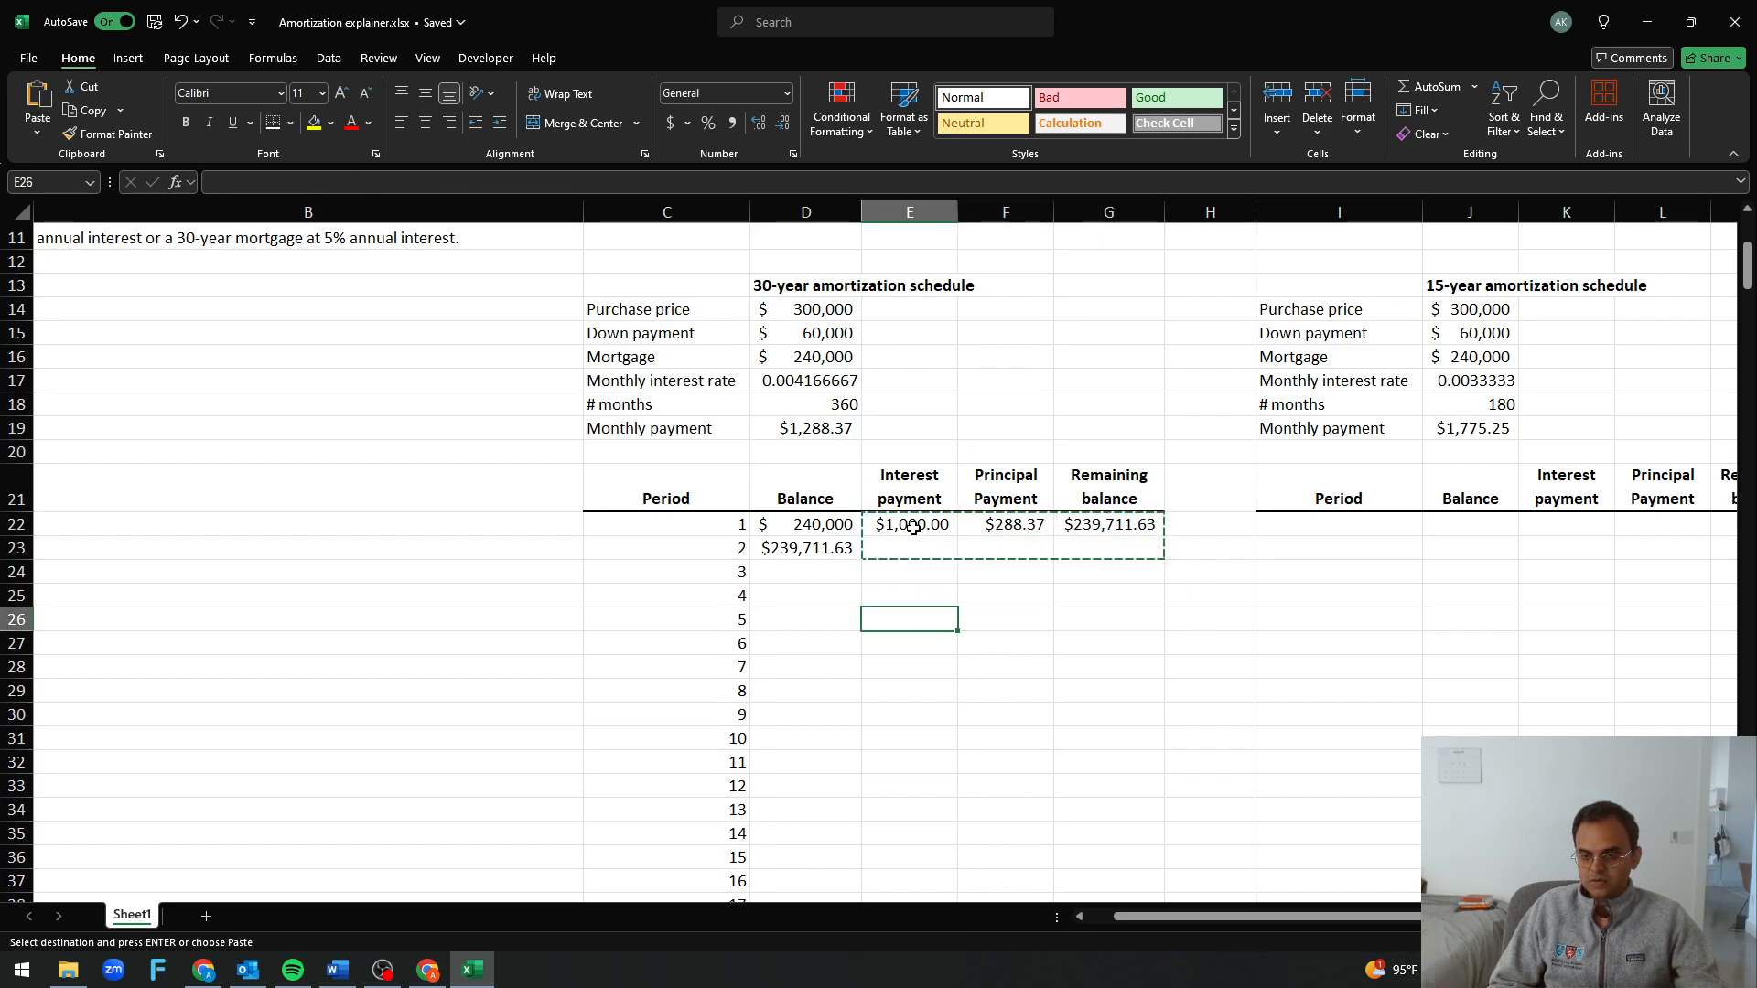
pyautogui.press('Escape')
# Fill the period 1 interest, principal and remaining balance formulas in E22:G22 down to period 2 in row 23
pyautogui.moveTo(913, 526); pyautogui.dragTo(1087, 549)
pyautogui.hotkey('ctrl', 'd')
pyautogui.click(1020, 659)
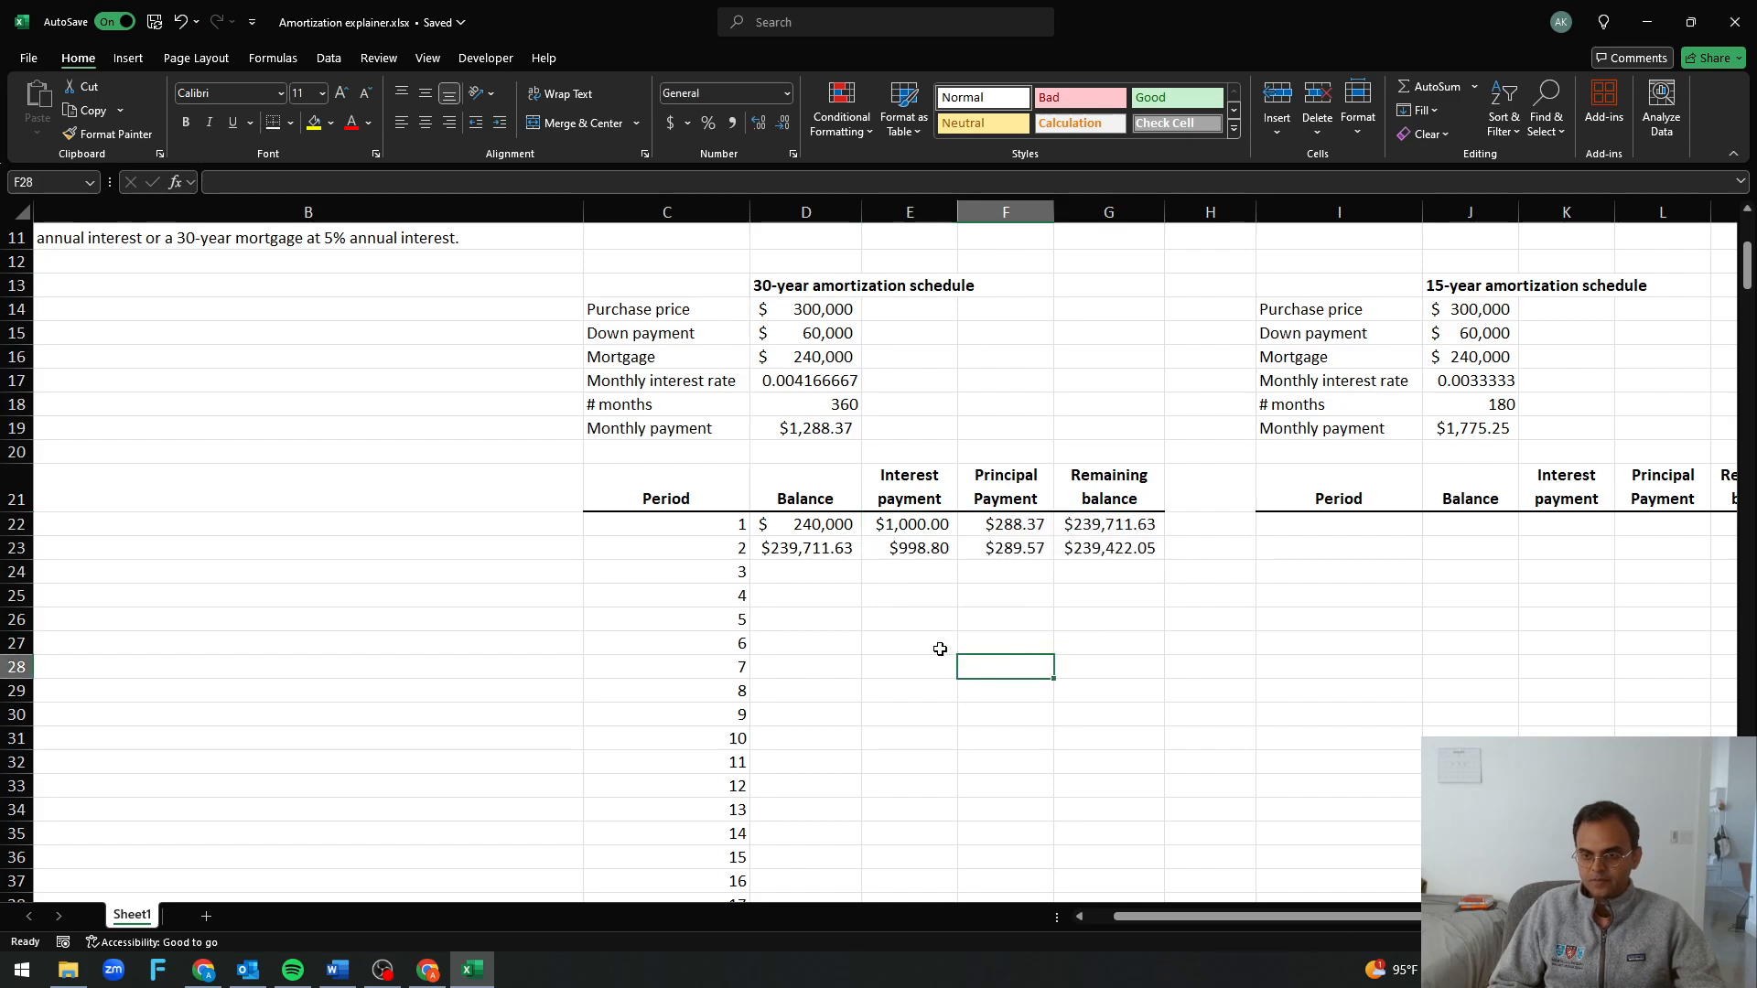
# Fill the period 2 formulas in D23:G23 down through period 360 in row 381
pyautogui.click(796, 549)
pyautogui.press('Left')
pyautogui.hotkey('ctrl', 'Down')
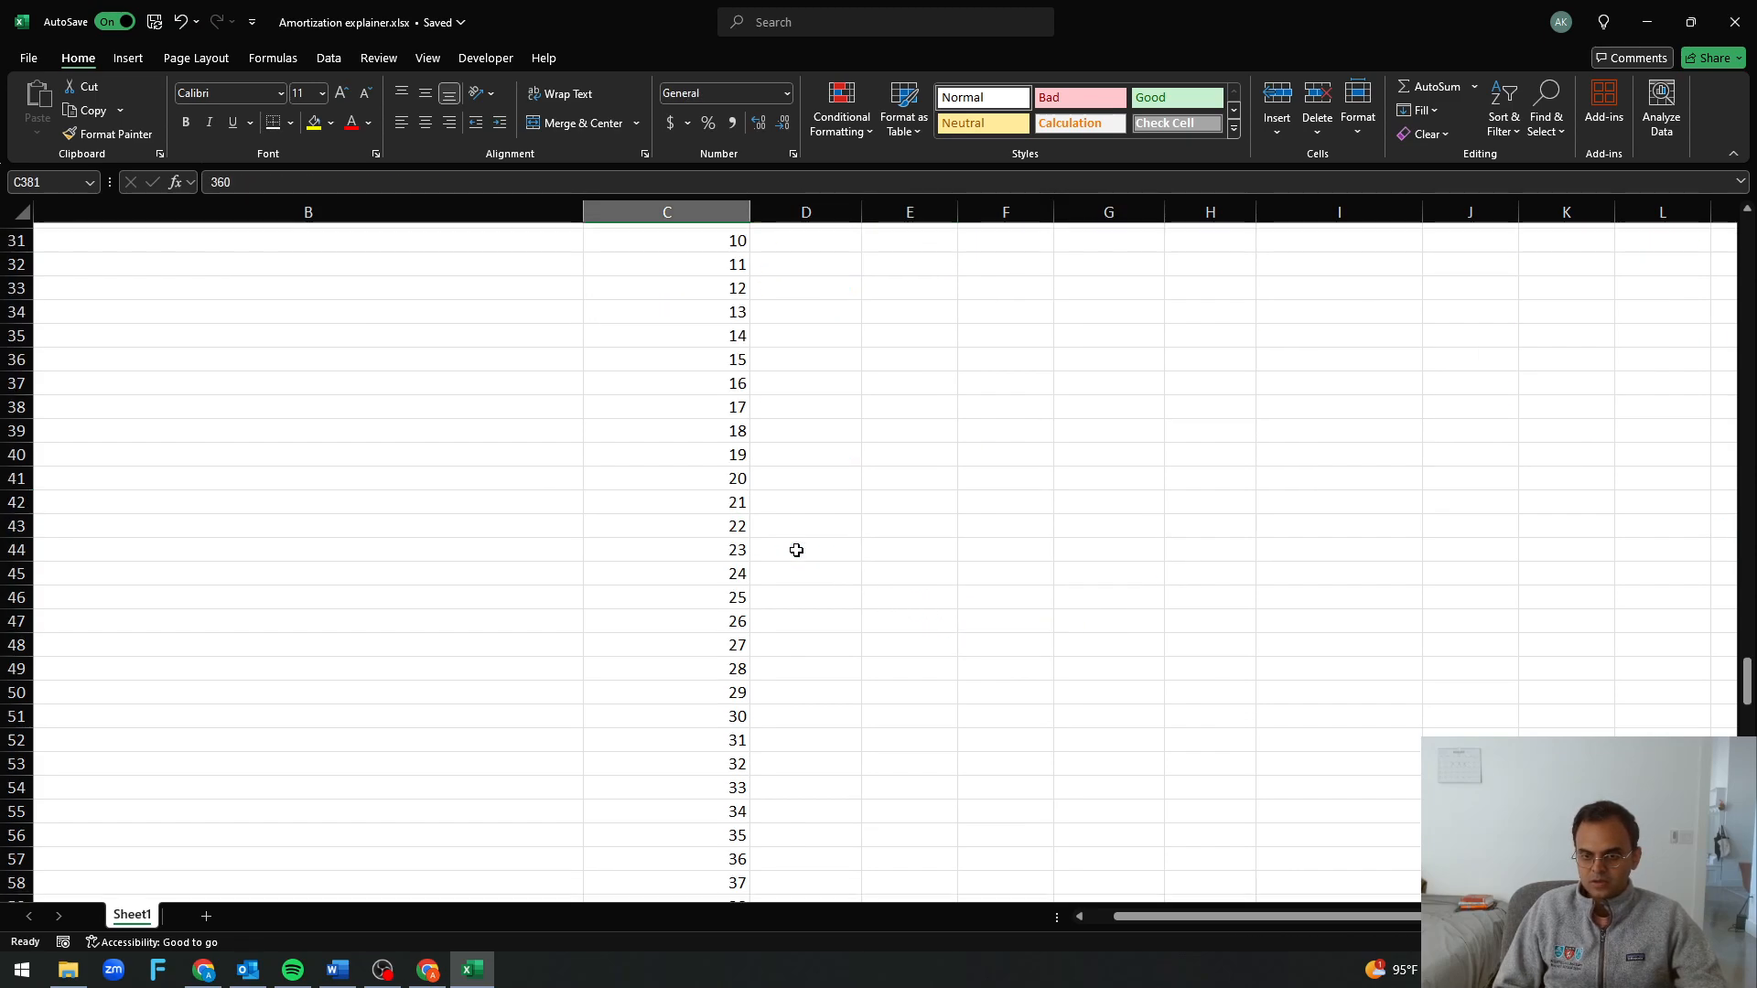
pyautogui.press('Right')
pyautogui.hotkey('ctrl', 'shift', 'Up')
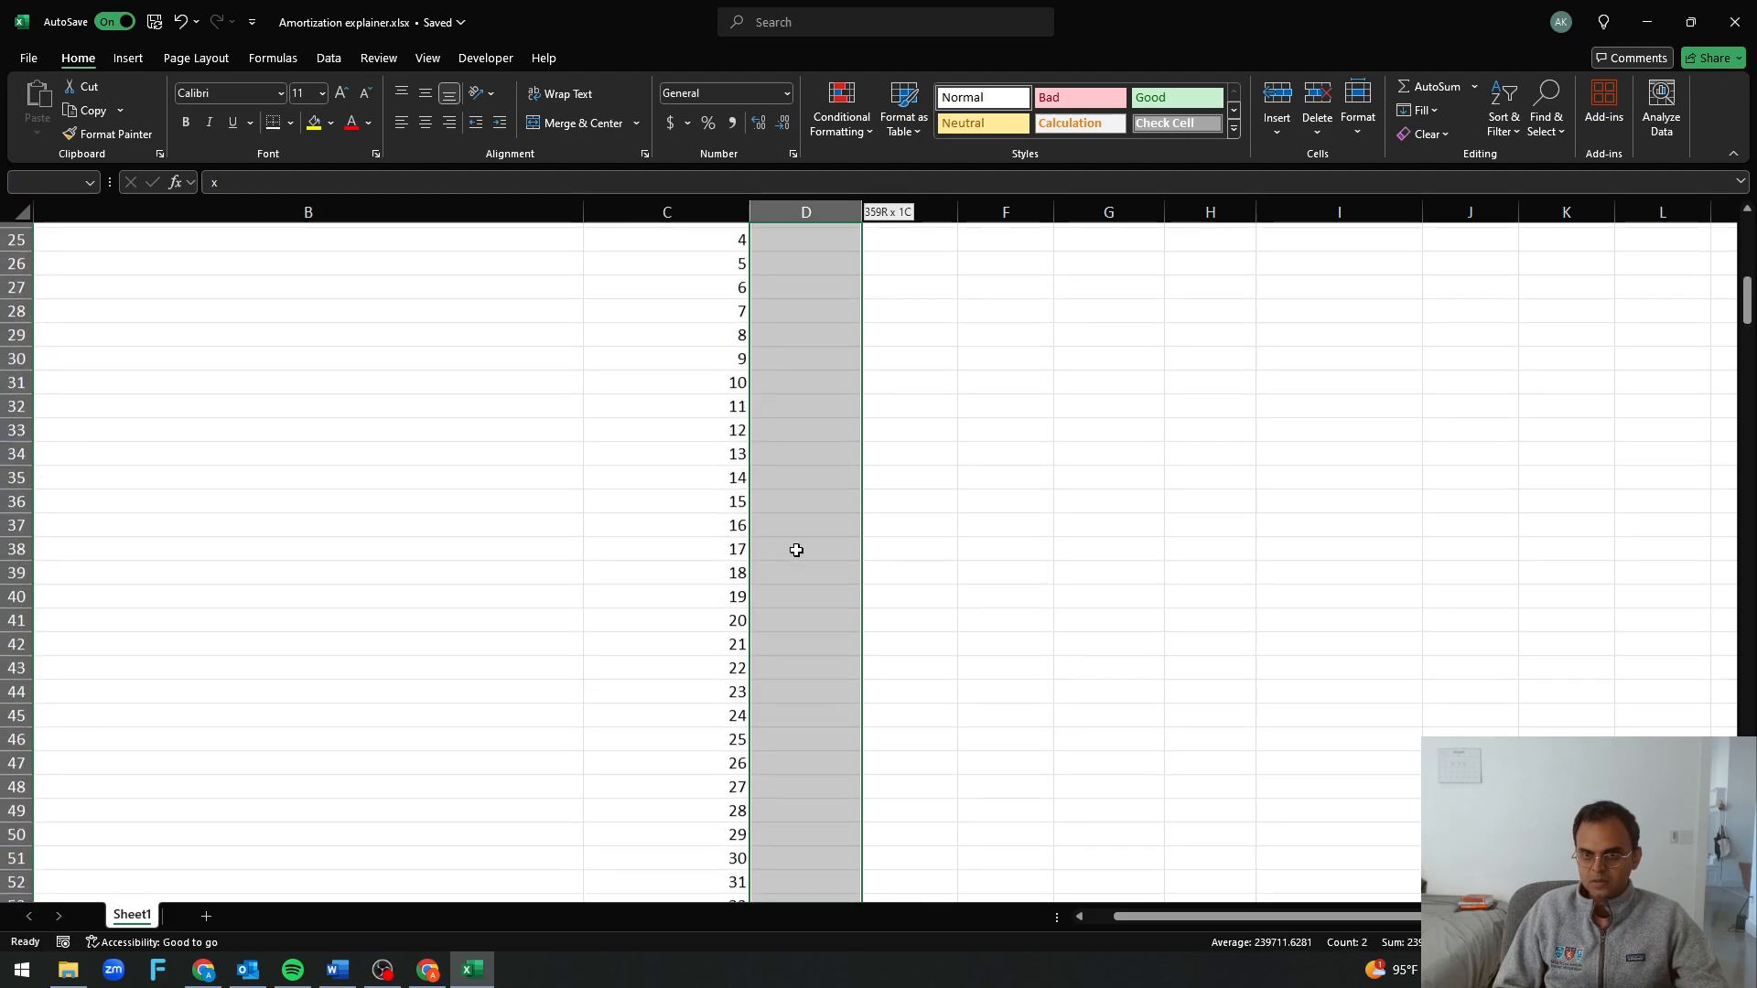
pyautogui.hotkey('shift', 'Right')
pyautogui.hotkey('shift', 'Right')
pyautogui.hotkey('shift', 'Right')
pyautogui.hotkey('ctrl', 'd')
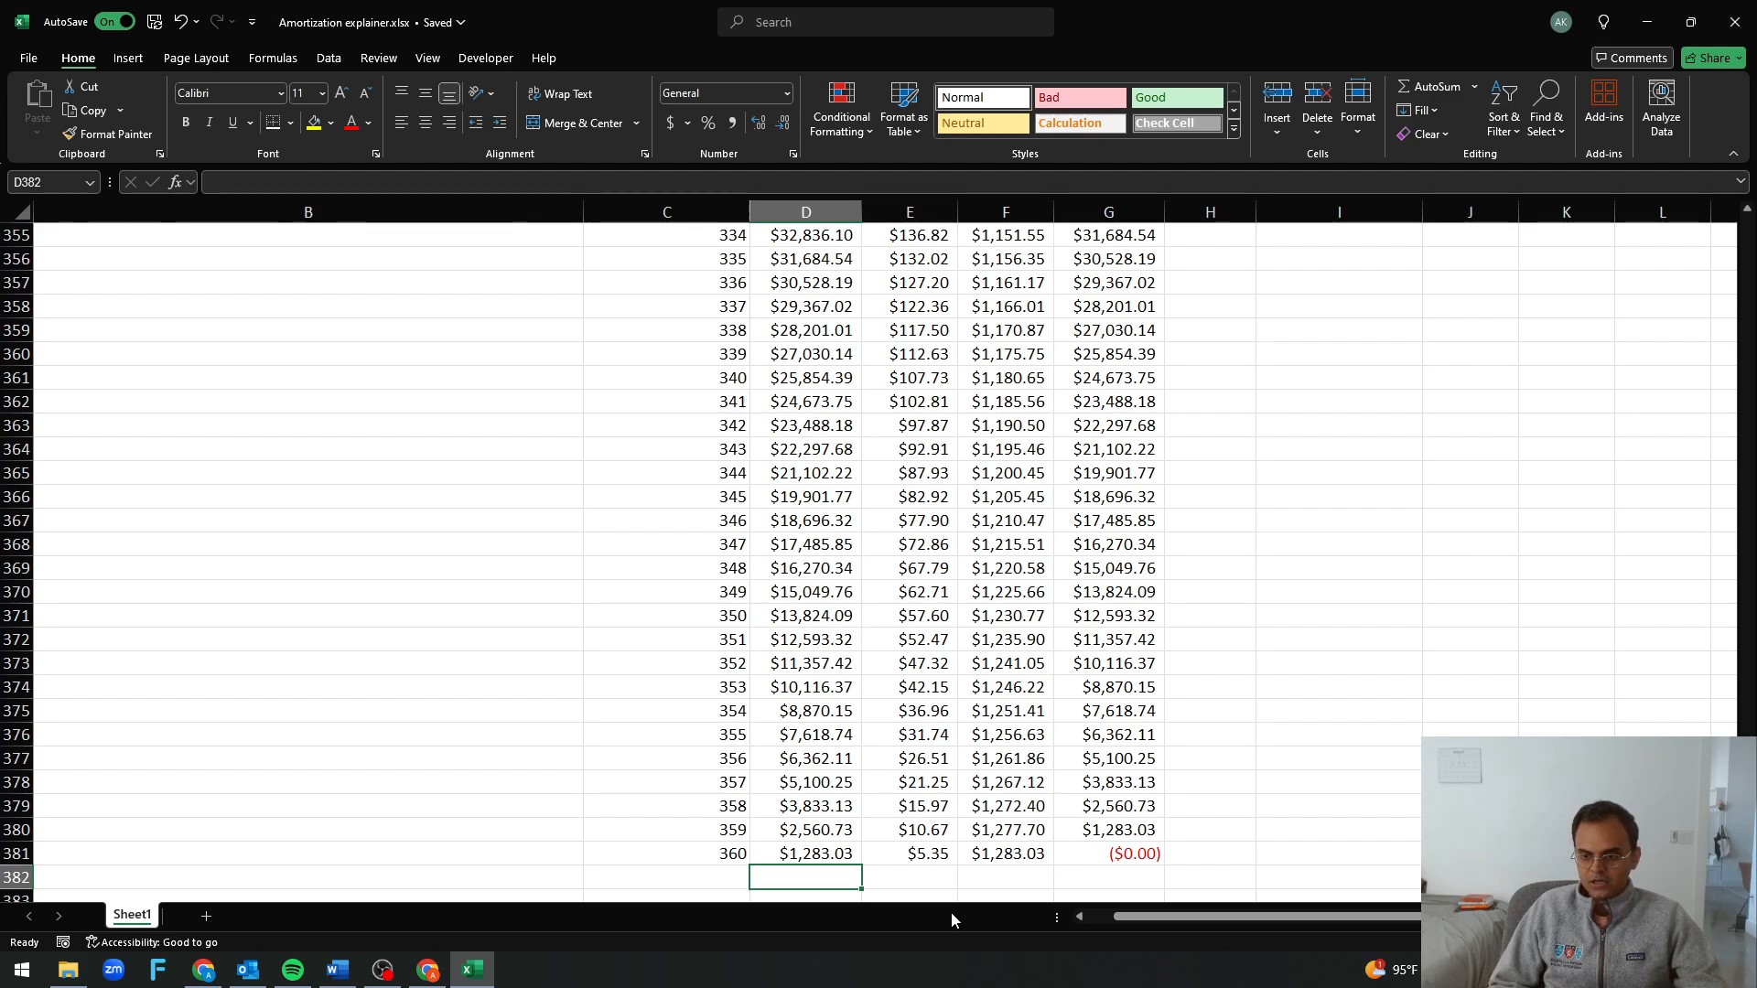
# Check the remaining balance in G381 for the final period of the 30-year schedule
pyautogui.click(1095, 854)
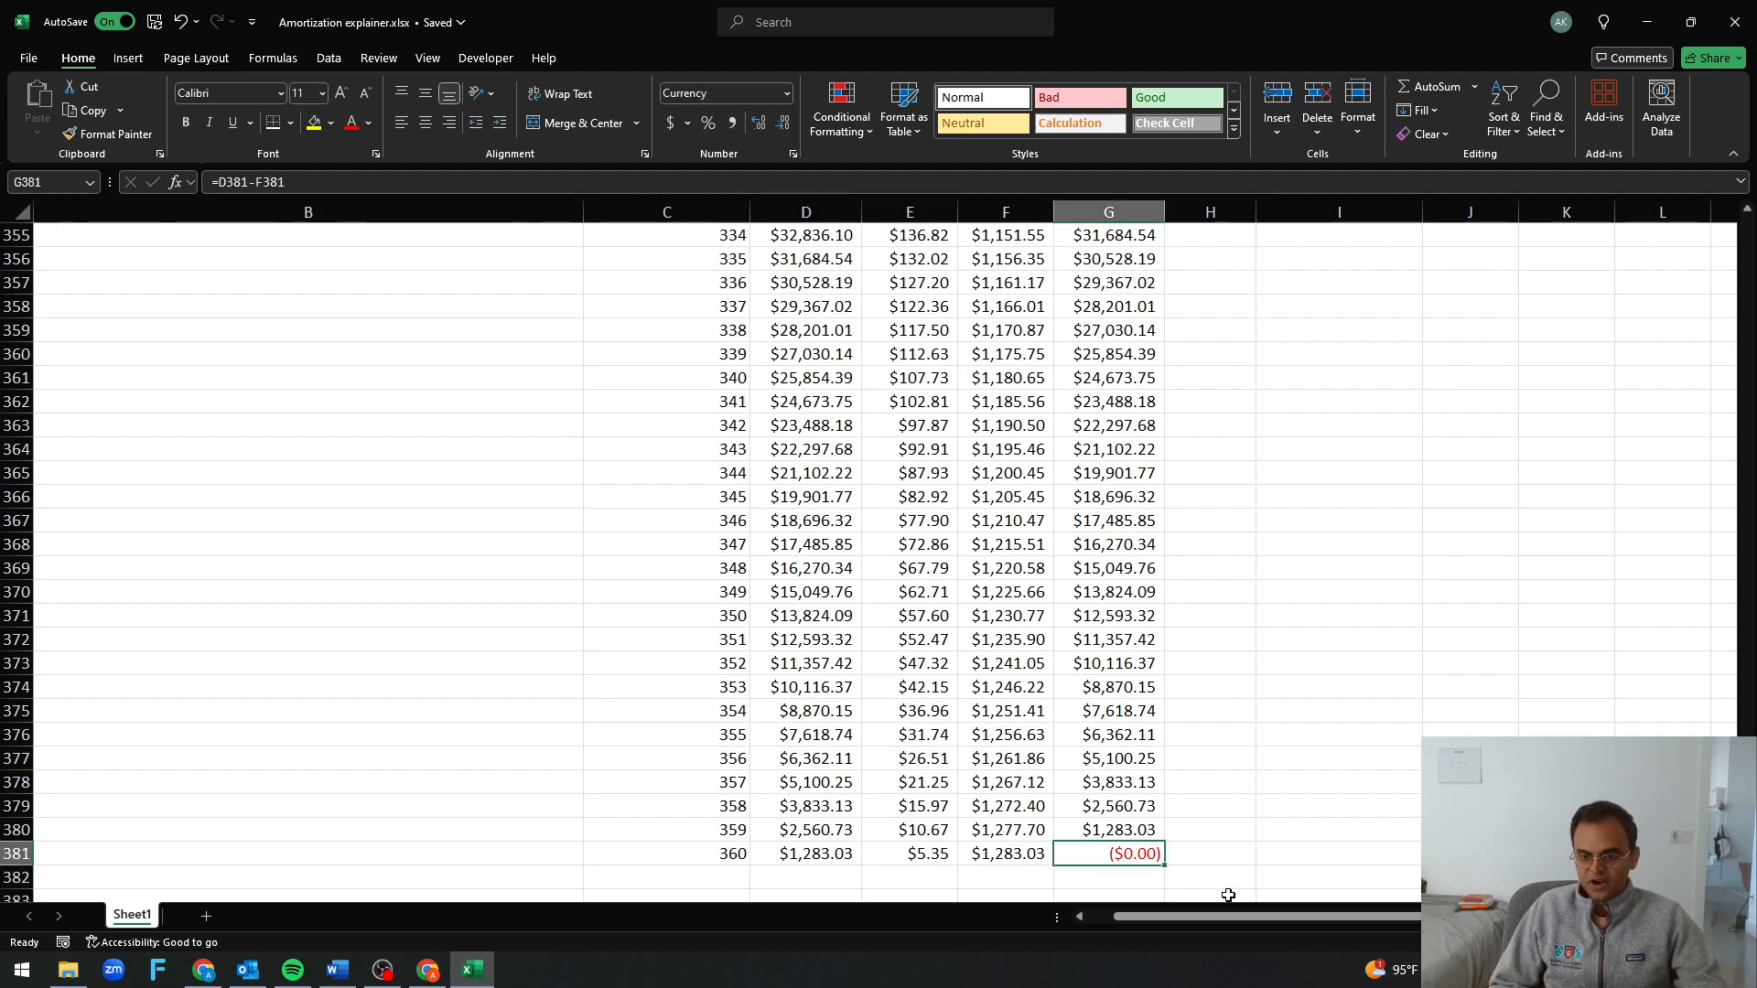
pyautogui.click(712, 862)
pyautogui.click(1089, 854)
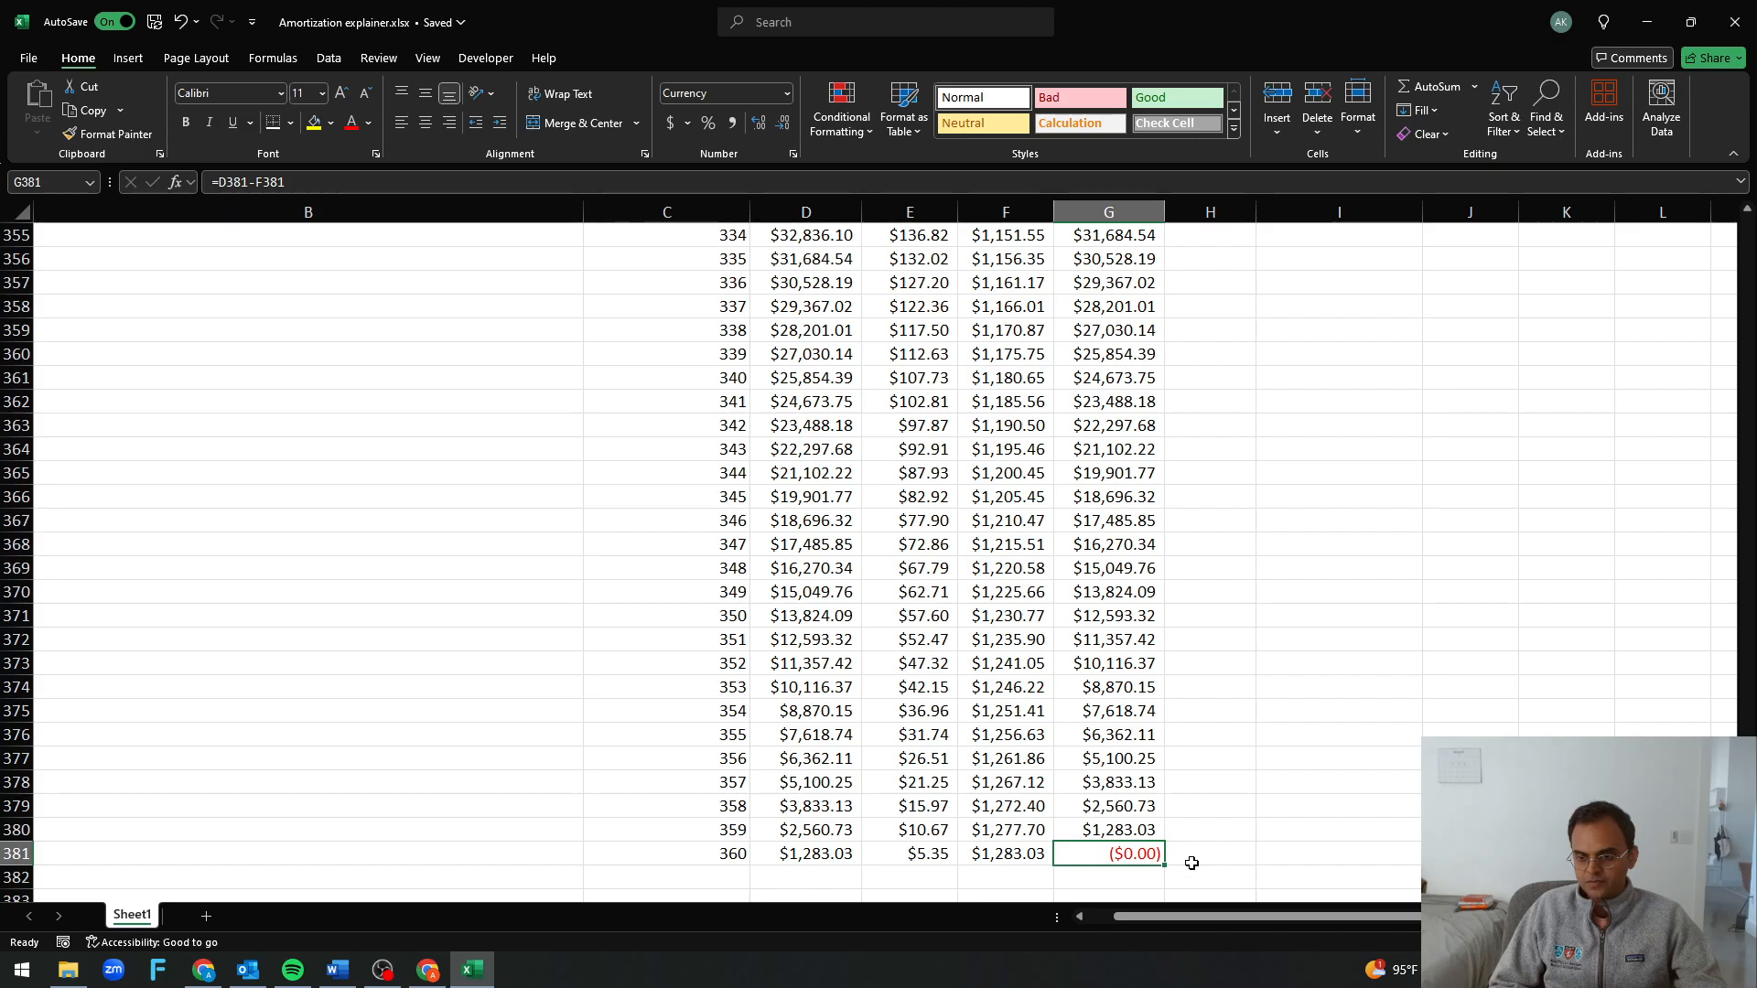
# Freeze the panes at C22 so the loan inputs and the schedule's header row stay in view
pyautogui.scroll(20, 939, 817)
pyautogui.scroll(-2, 939, 818)
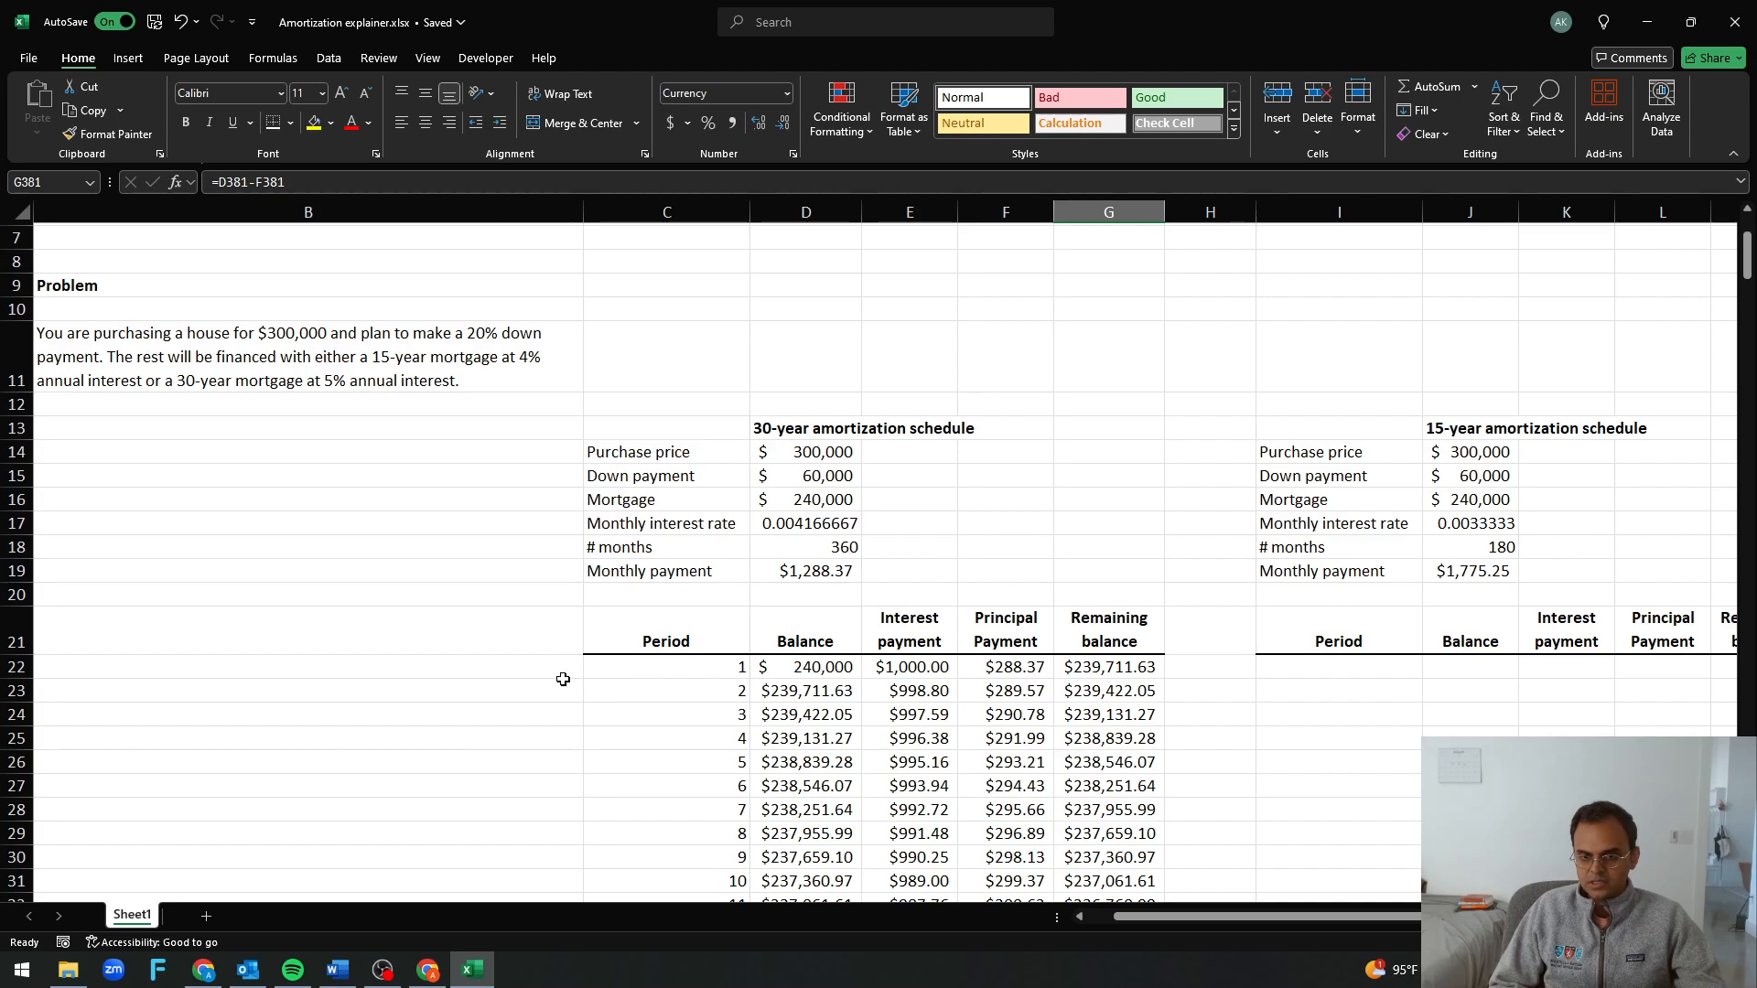
pyautogui.click(494, 675)
pyautogui.click(604, 673)
pyautogui.hotkey('alt', 'w')
pyautogui.press('f')
pyautogui.press('f')
pyautogui.click(679, 737)
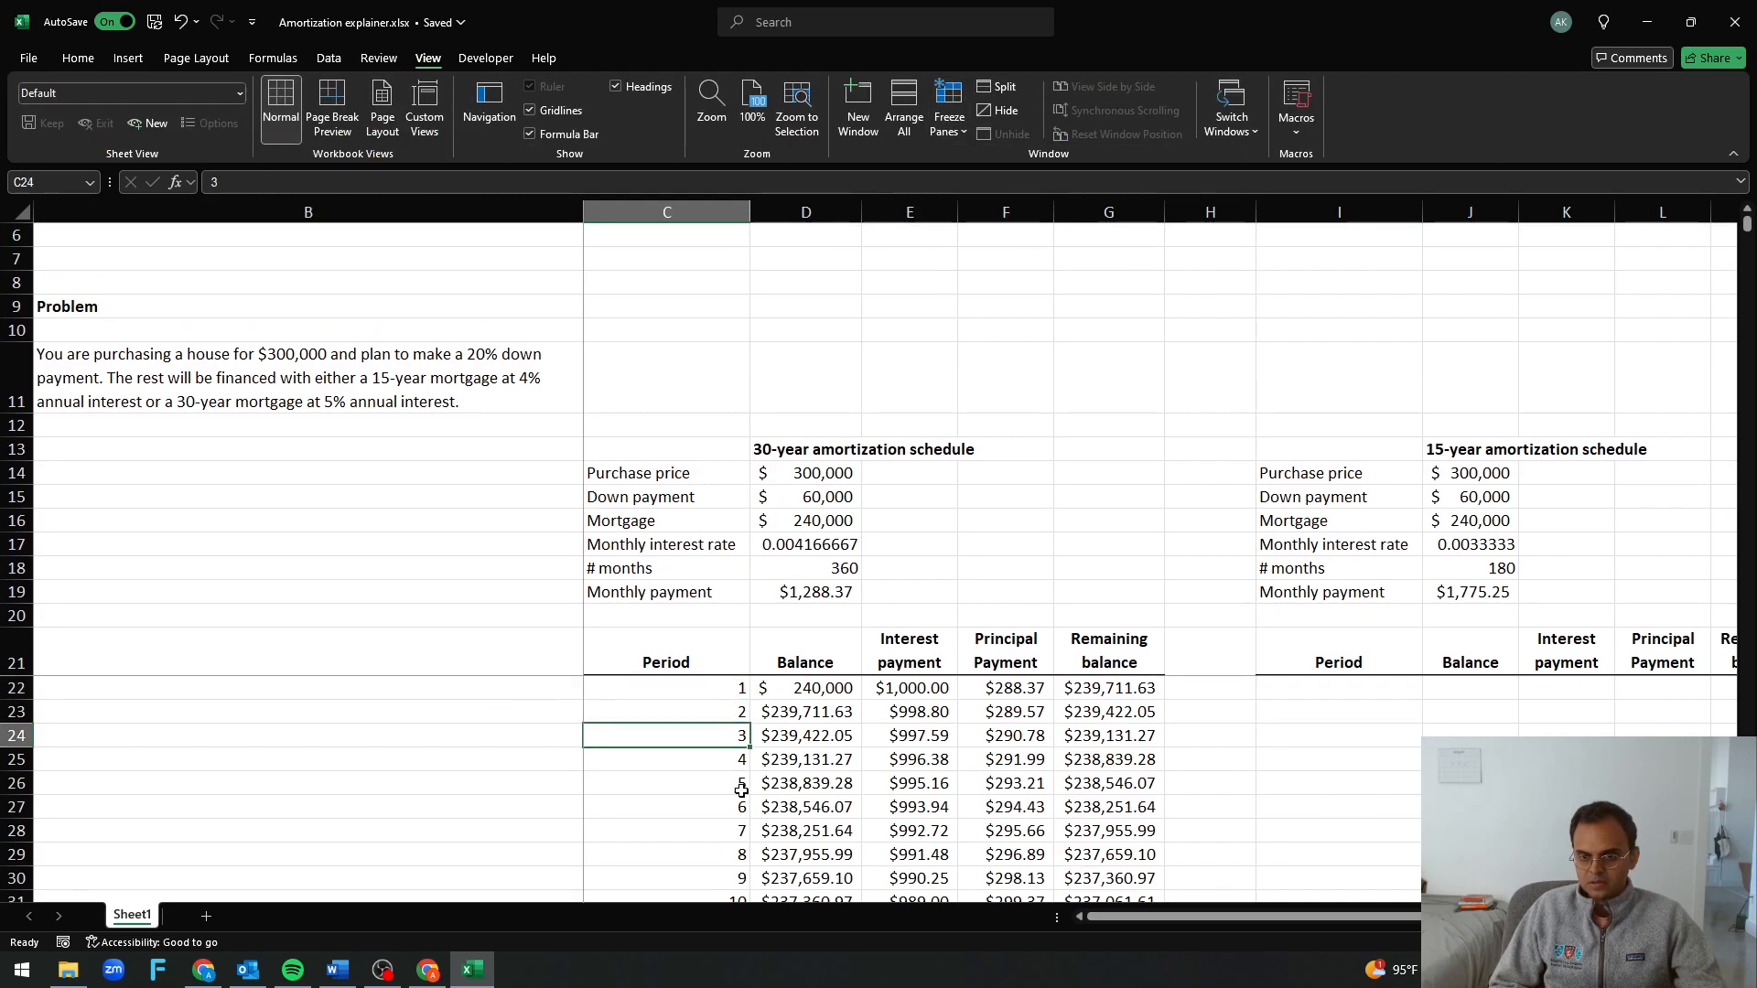
# Examine the remaining balances in column G for the last periods of the 30-year schedule, from period 353 on
pyautogui.scroll(-20, 925, 772)
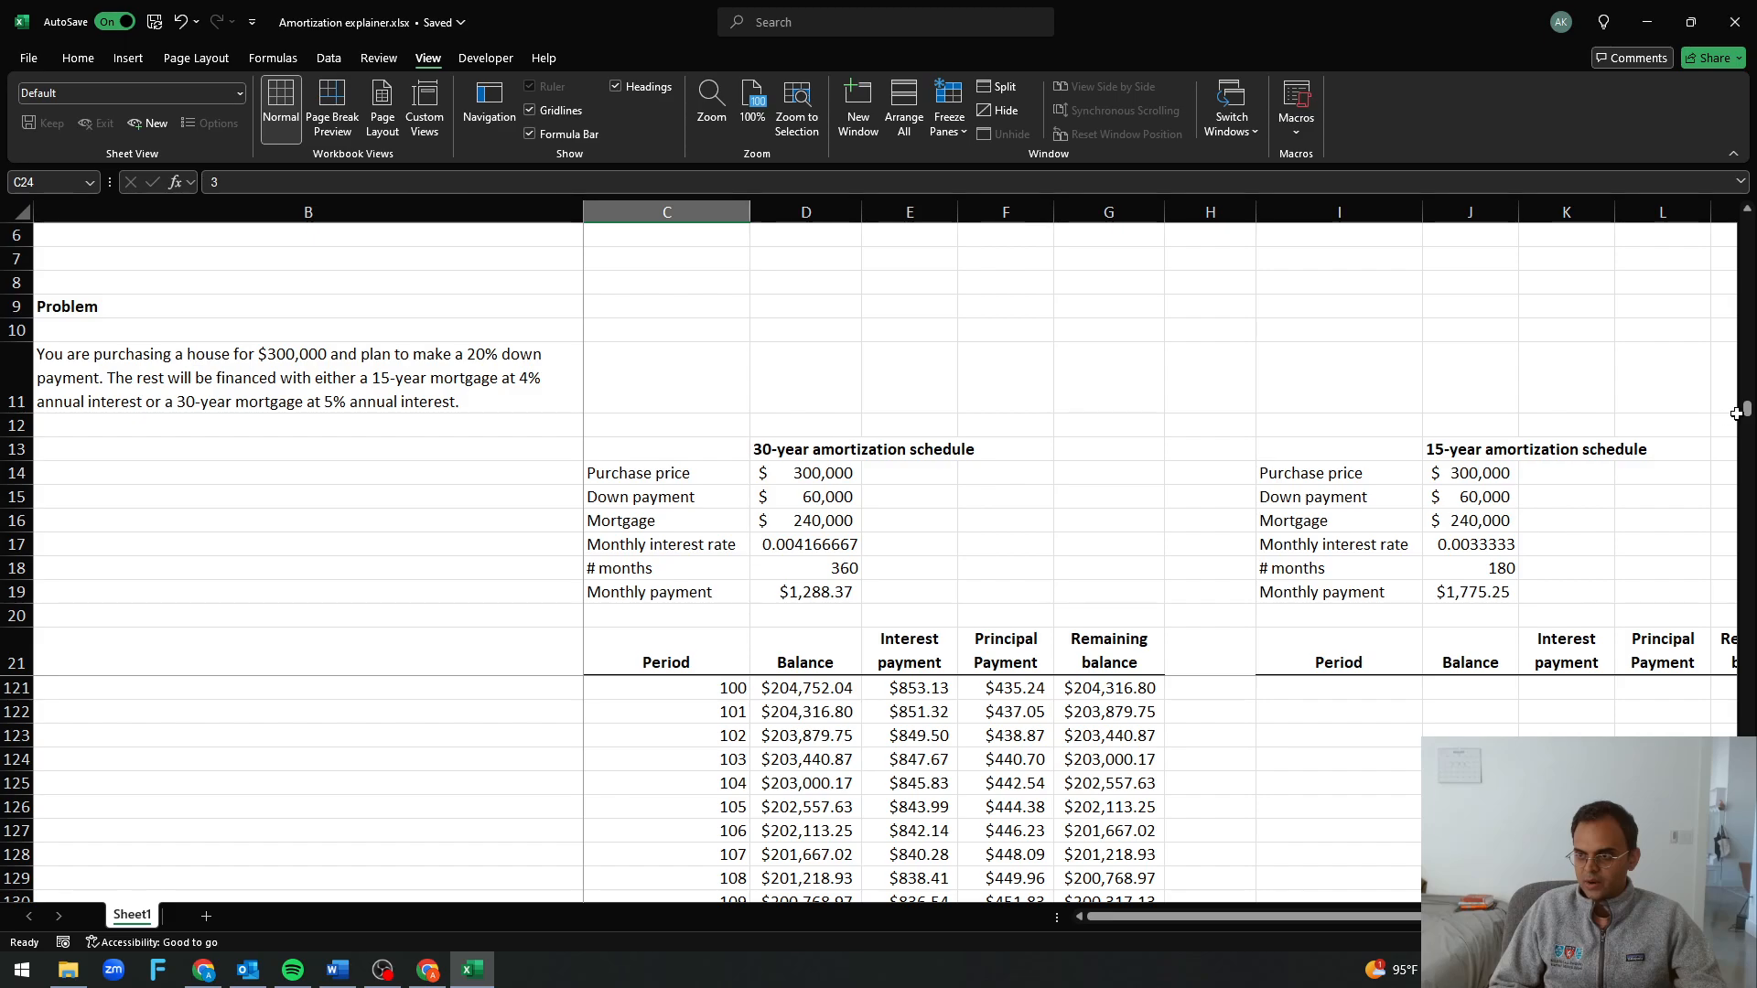
pyautogui.moveTo(1747, 412); pyautogui.dragTo(1749, 906)
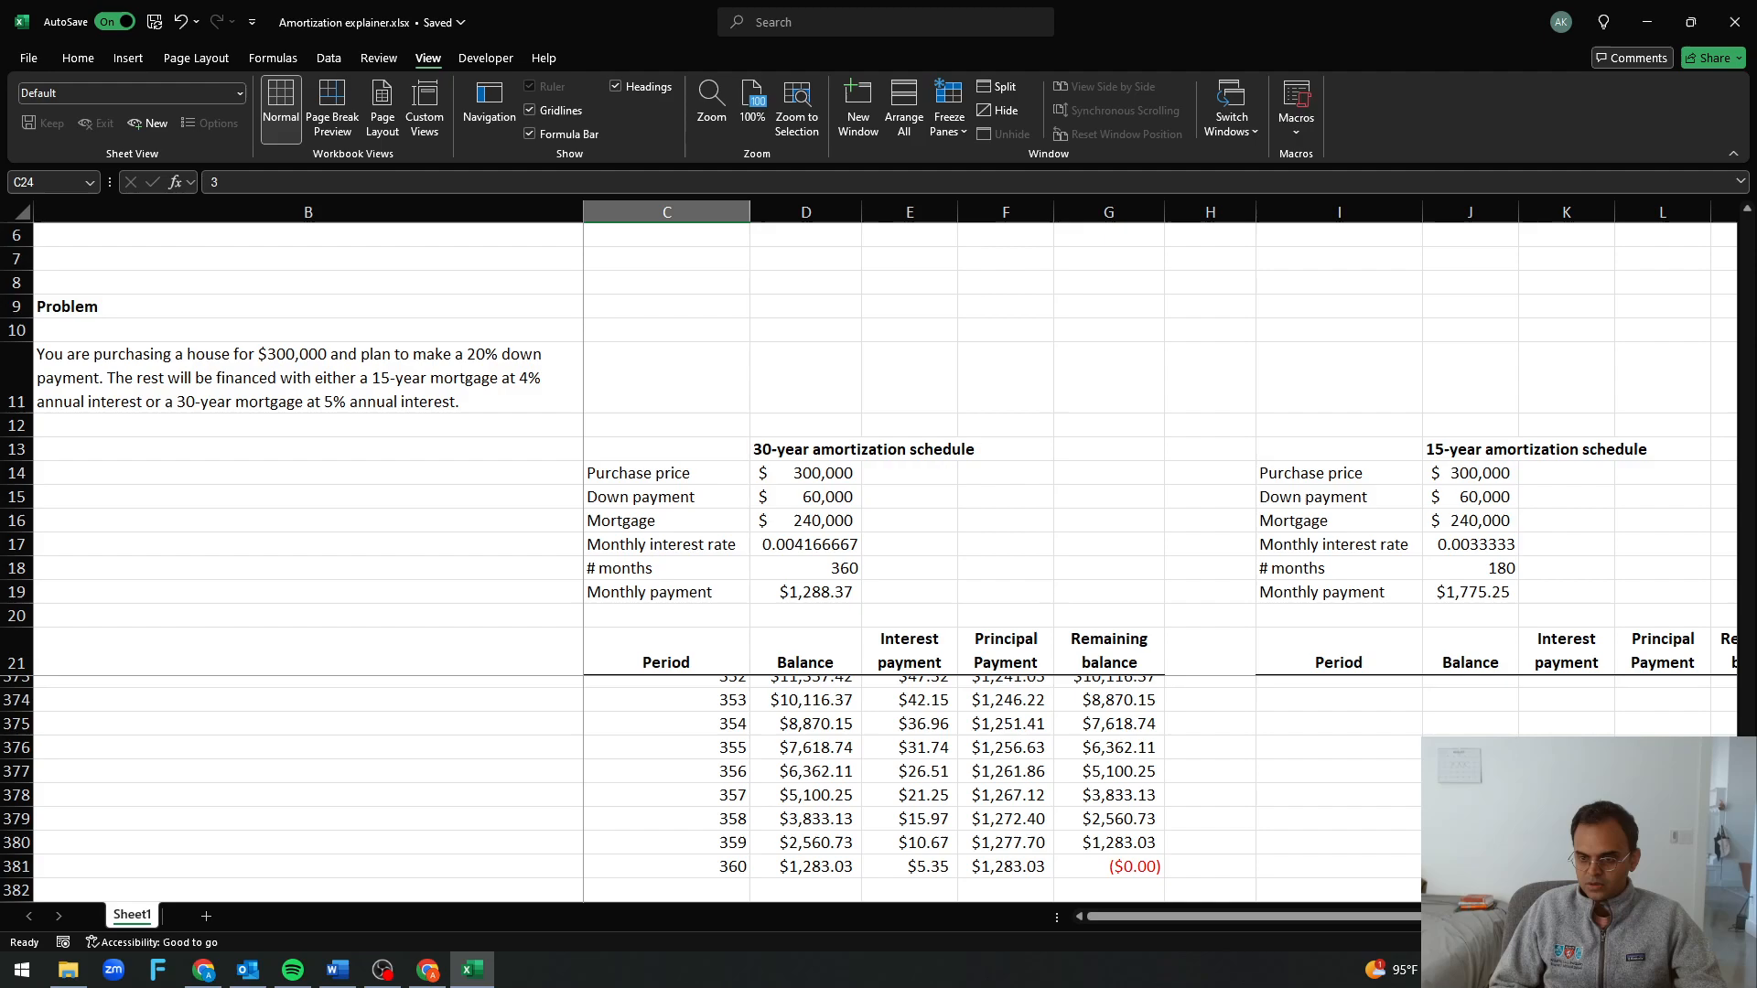
pyautogui.click(1140, 800)
pyautogui.click(1110, 704)
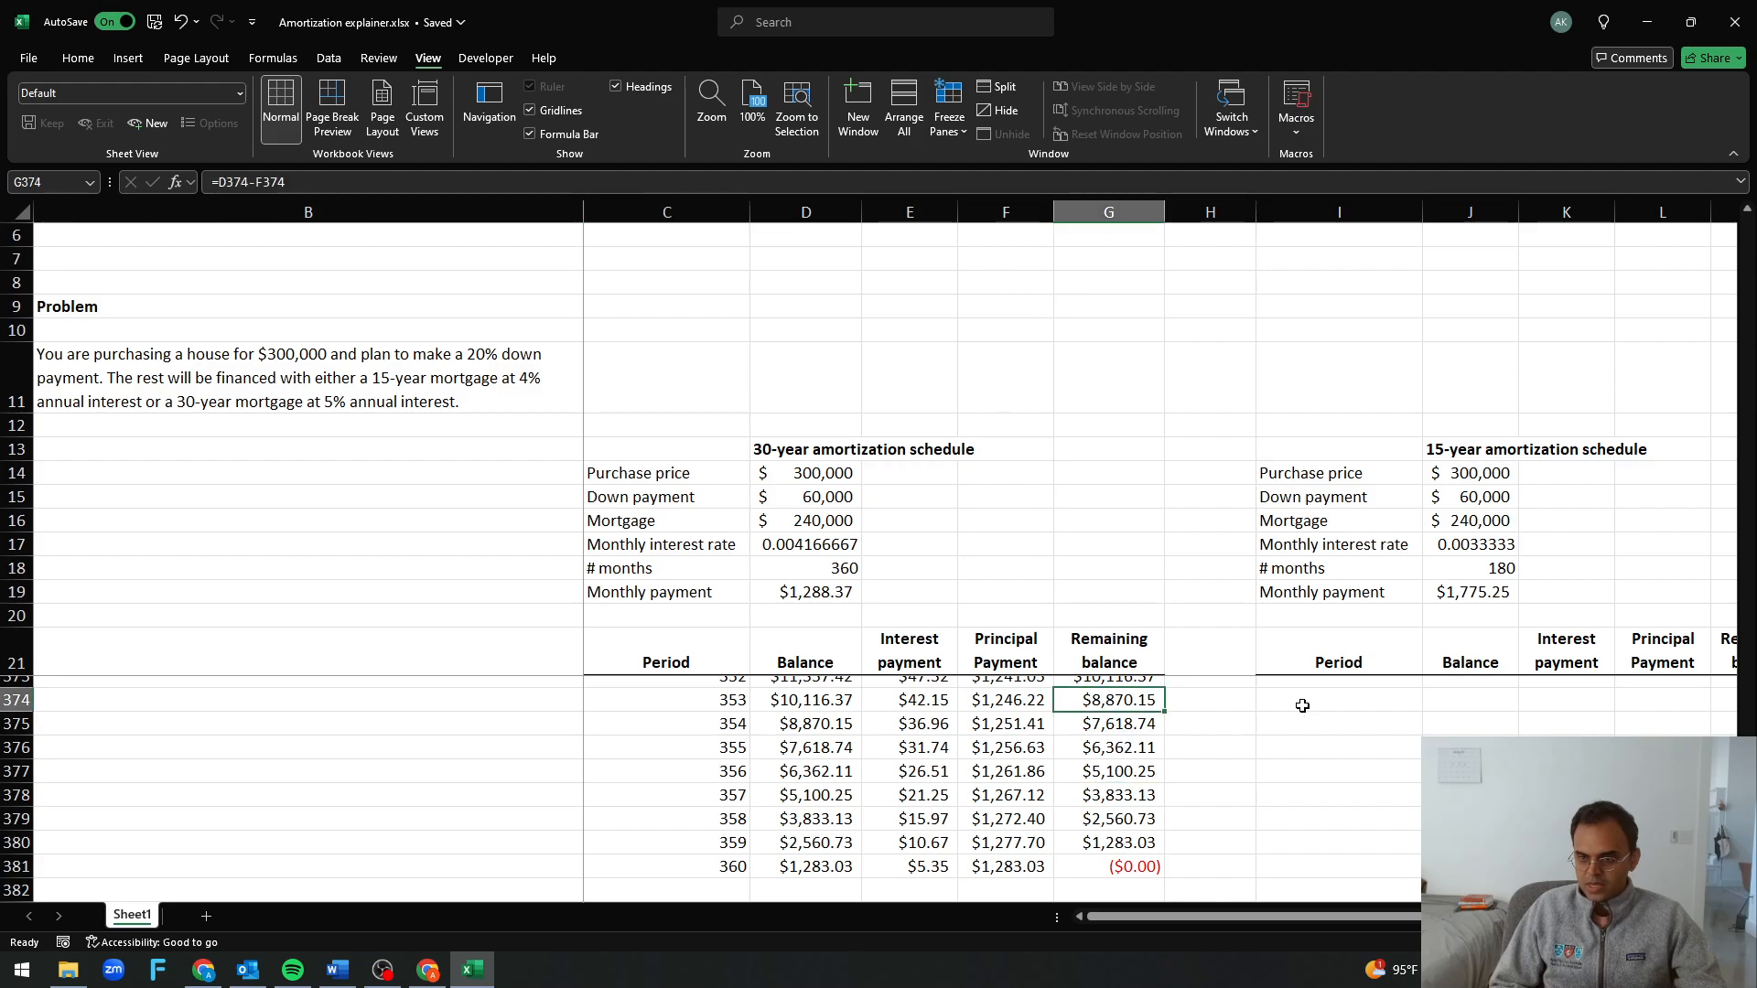
pyautogui.hotkey('shift', 'Down')
pyautogui.hotkey('shift', 'Down')
pyautogui.hotkey('shift', 'Down')
pyautogui.hotkey('shift', 'Down')
pyautogui.hotkey('shift', 'Down')
pyautogui.hotkey('shift', 'Down')
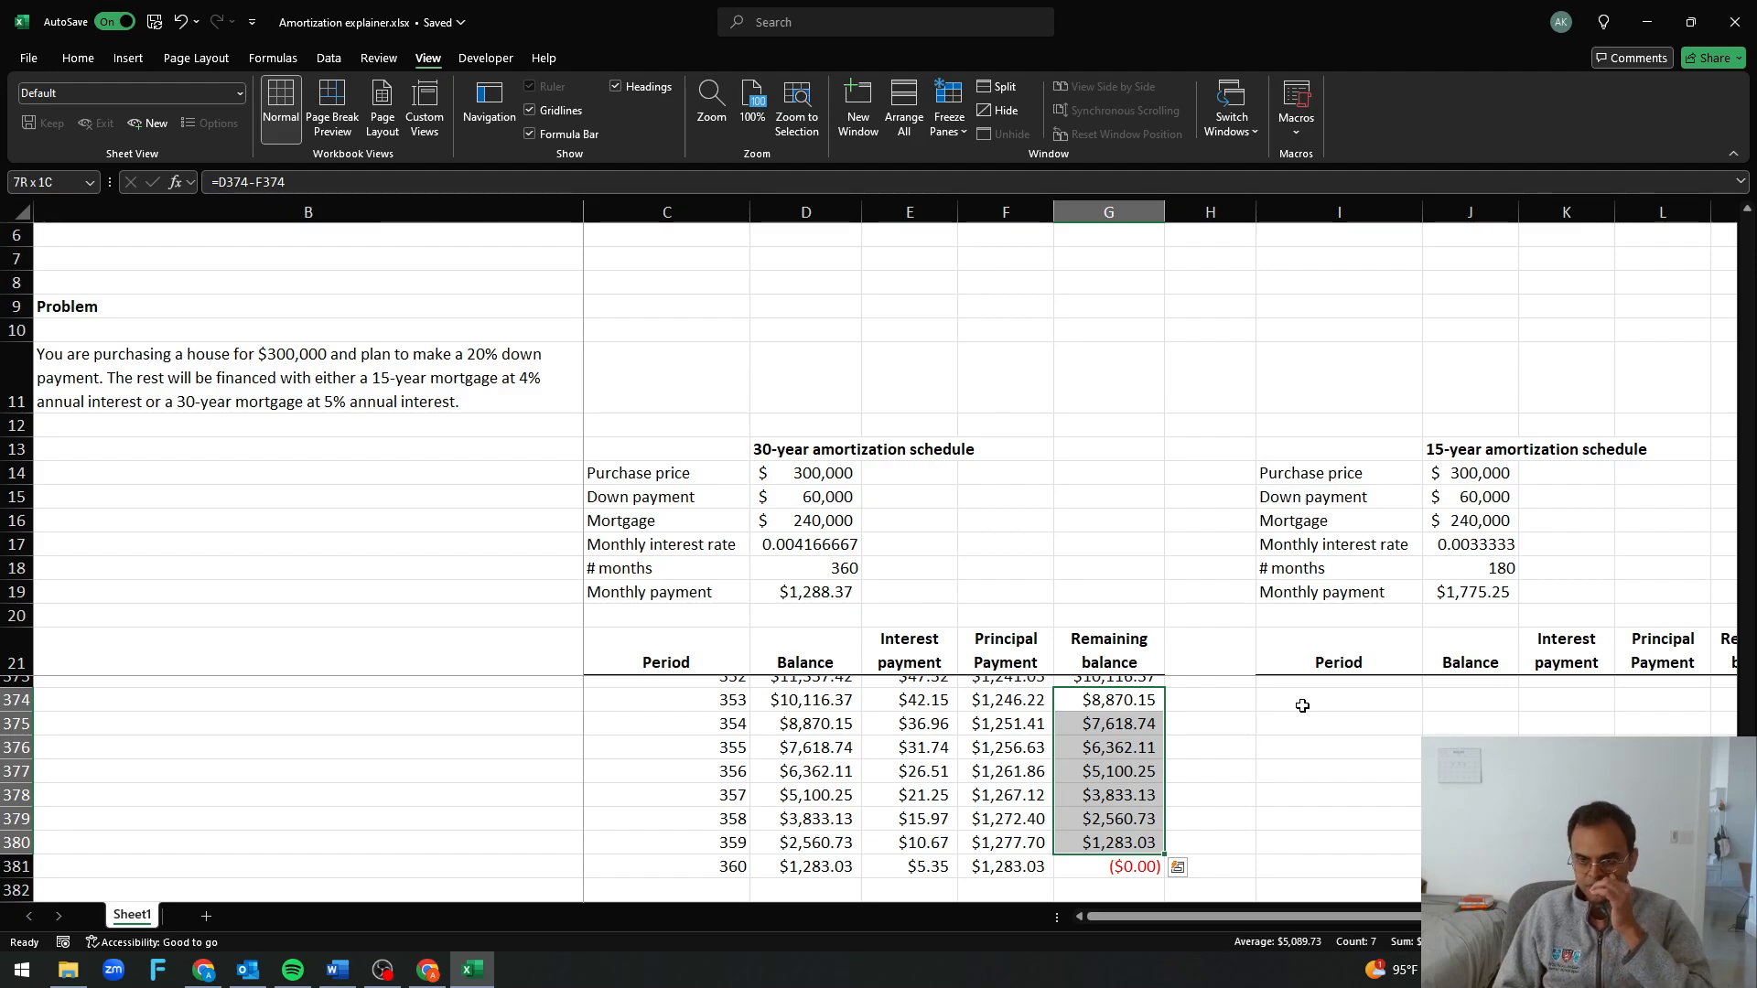
# Examine the interest payments in column E for periods 353 to 360
pyautogui.press('Left')
pyautogui.press('Left')
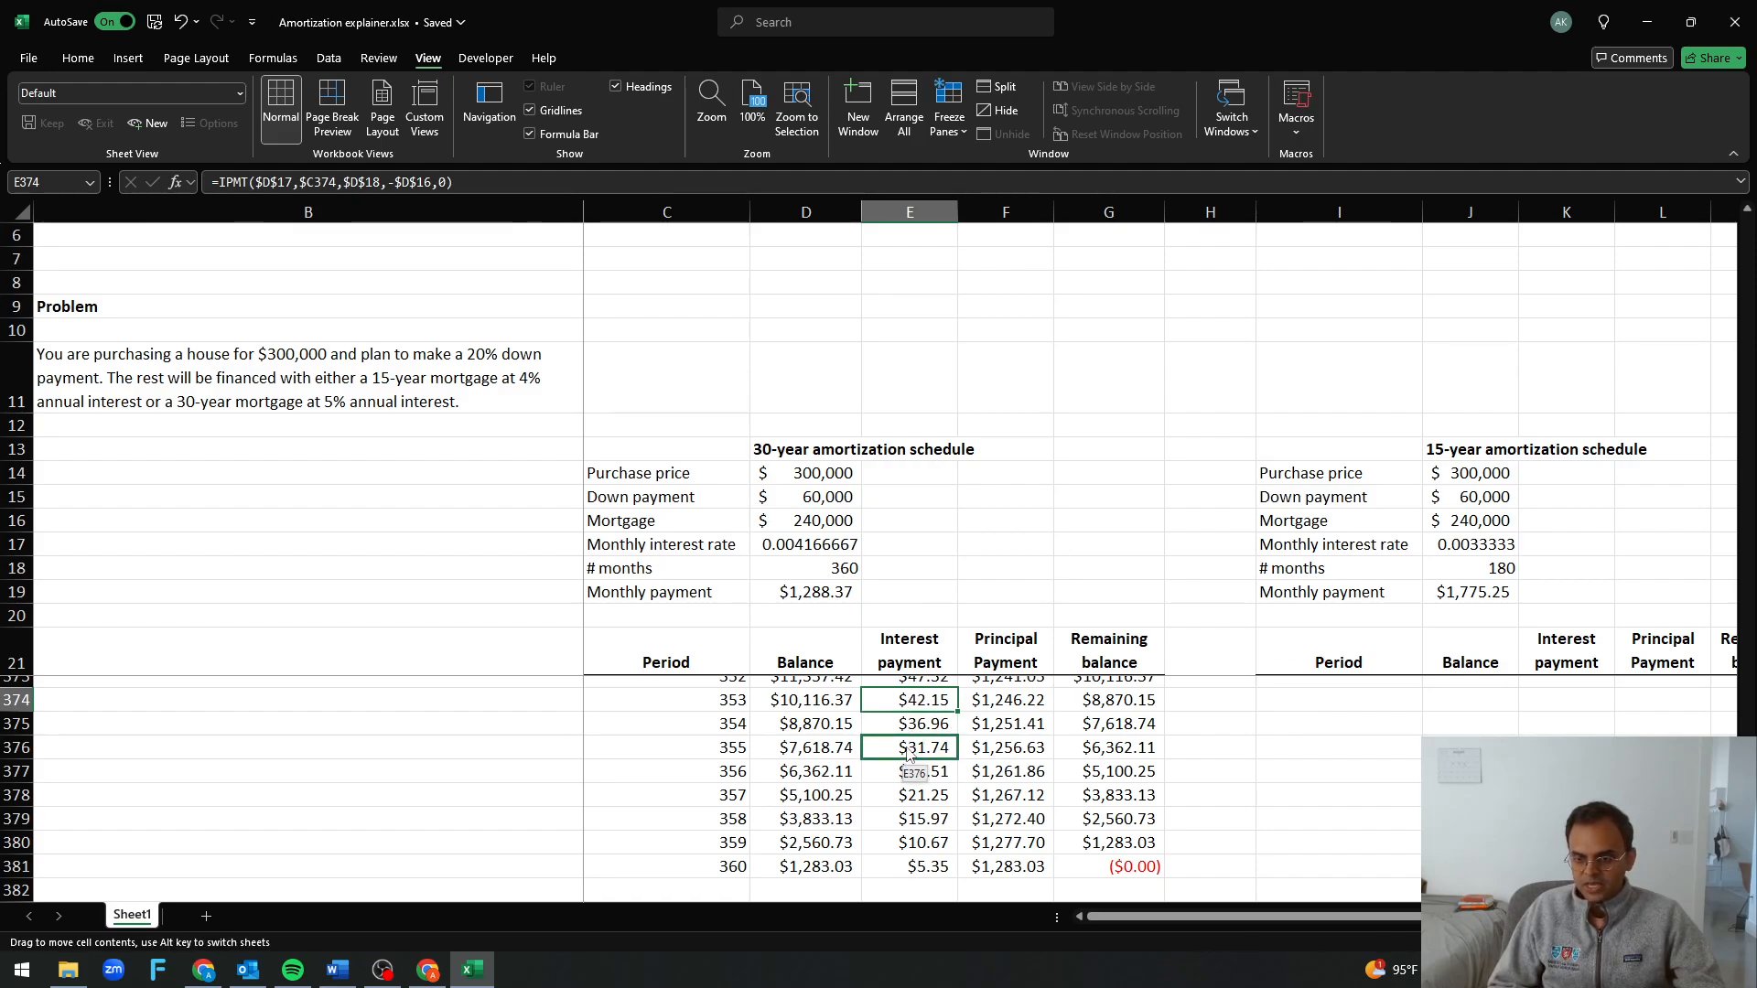
pyautogui.click(914, 721)
pyautogui.click(907, 749)
pyautogui.click(900, 772)
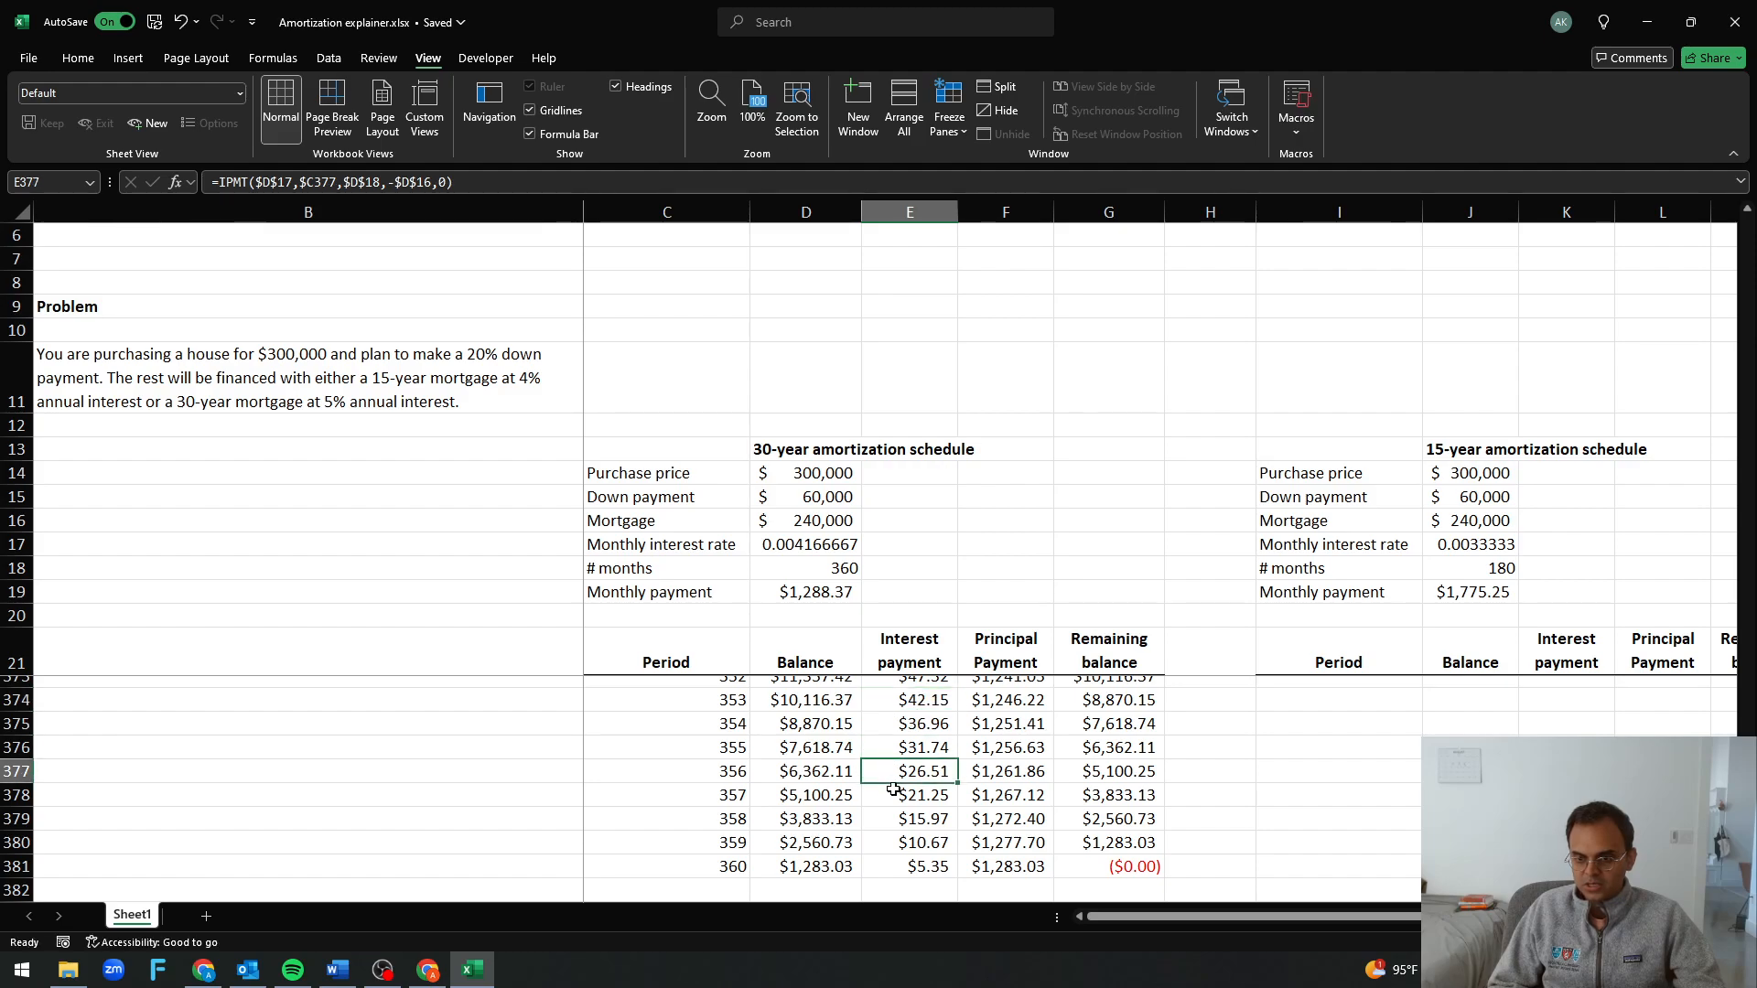
pyautogui.click(895, 795)
pyautogui.click(902, 821)
pyautogui.click(907, 863)
# Review the final principal payments in column F and compare period 358's interest plus principal with the monthly payment in D19
pyautogui.click(1016, 716)
pyautogui.click(1014, 748)
pyautogui.click(1016, 819)
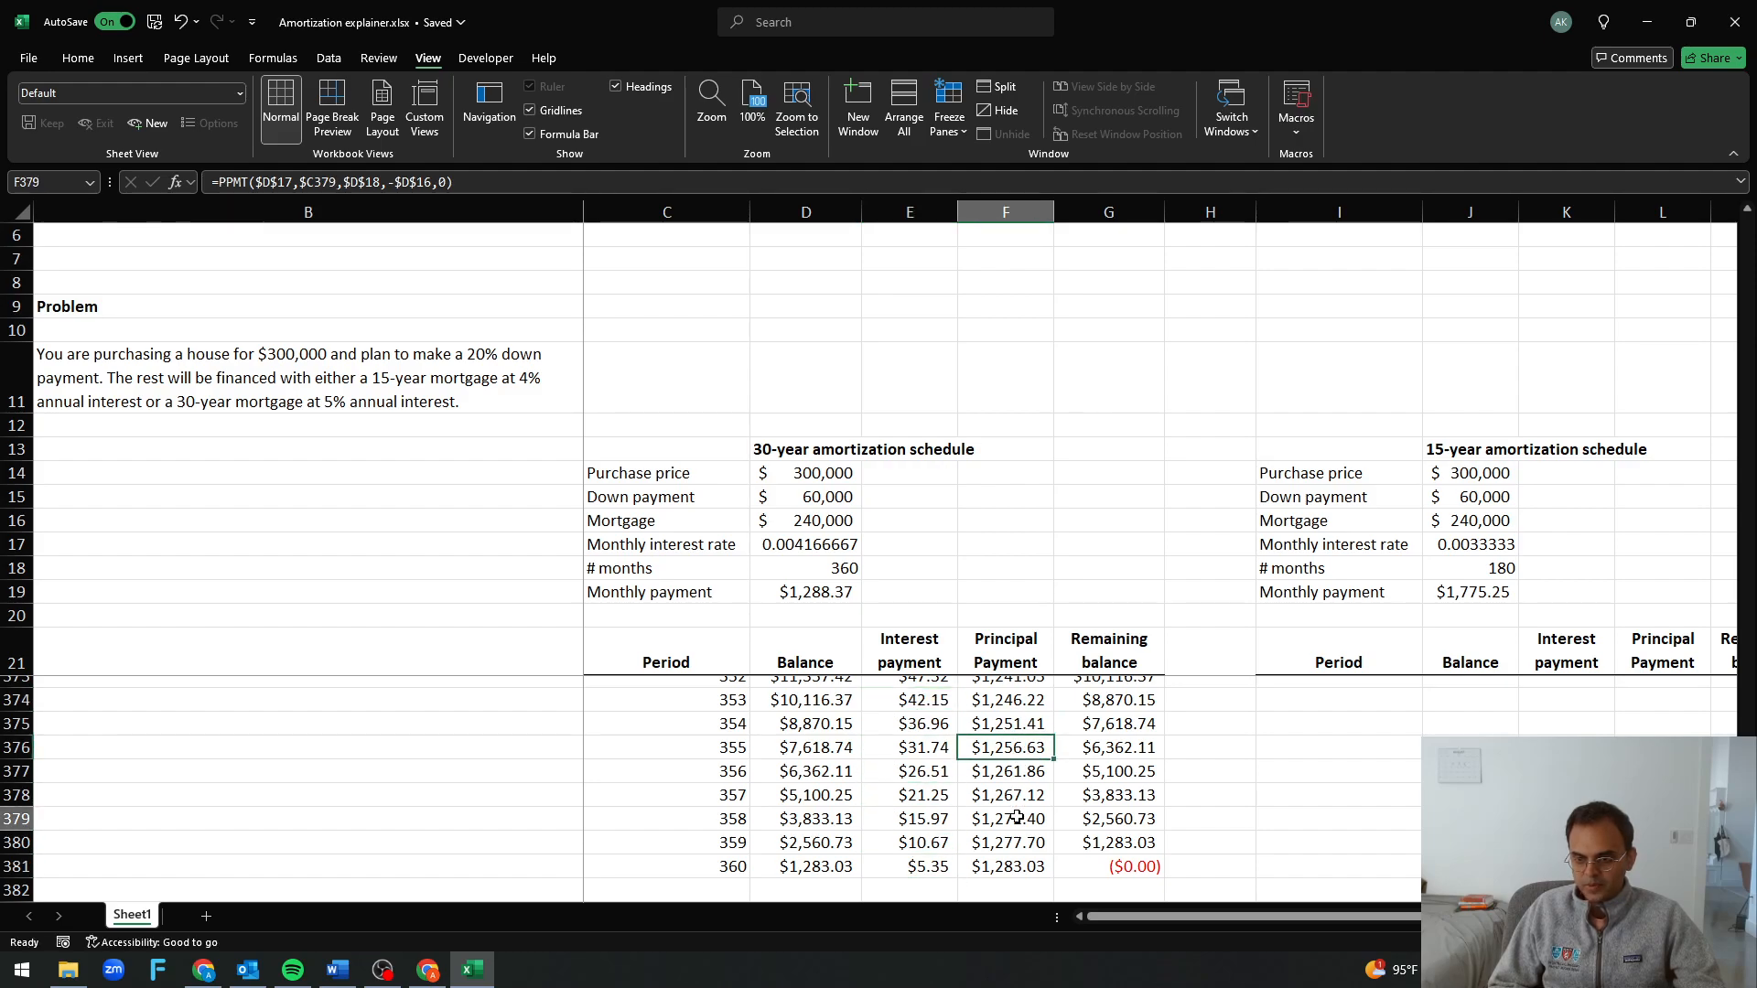
pyautogui.click(1018, 866)
pyautogui.moveTo(934, 824); pyautogui.dragTo(1030, 812)
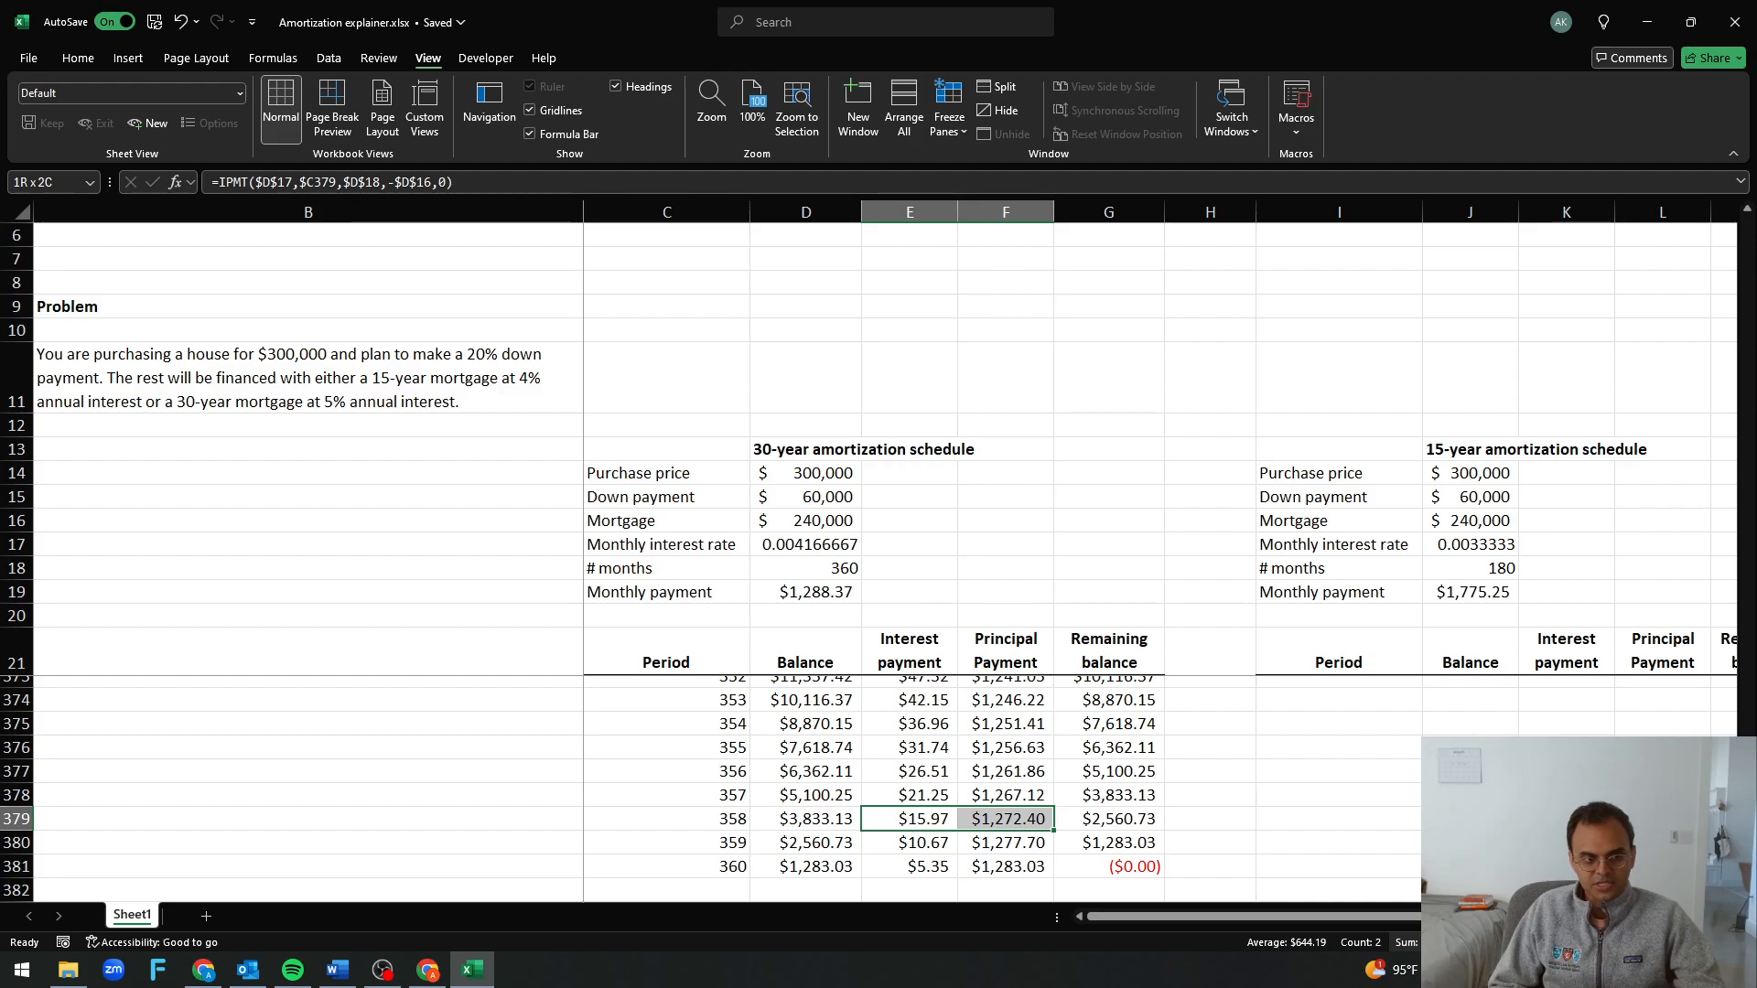
pyautogui.click(838, 597)
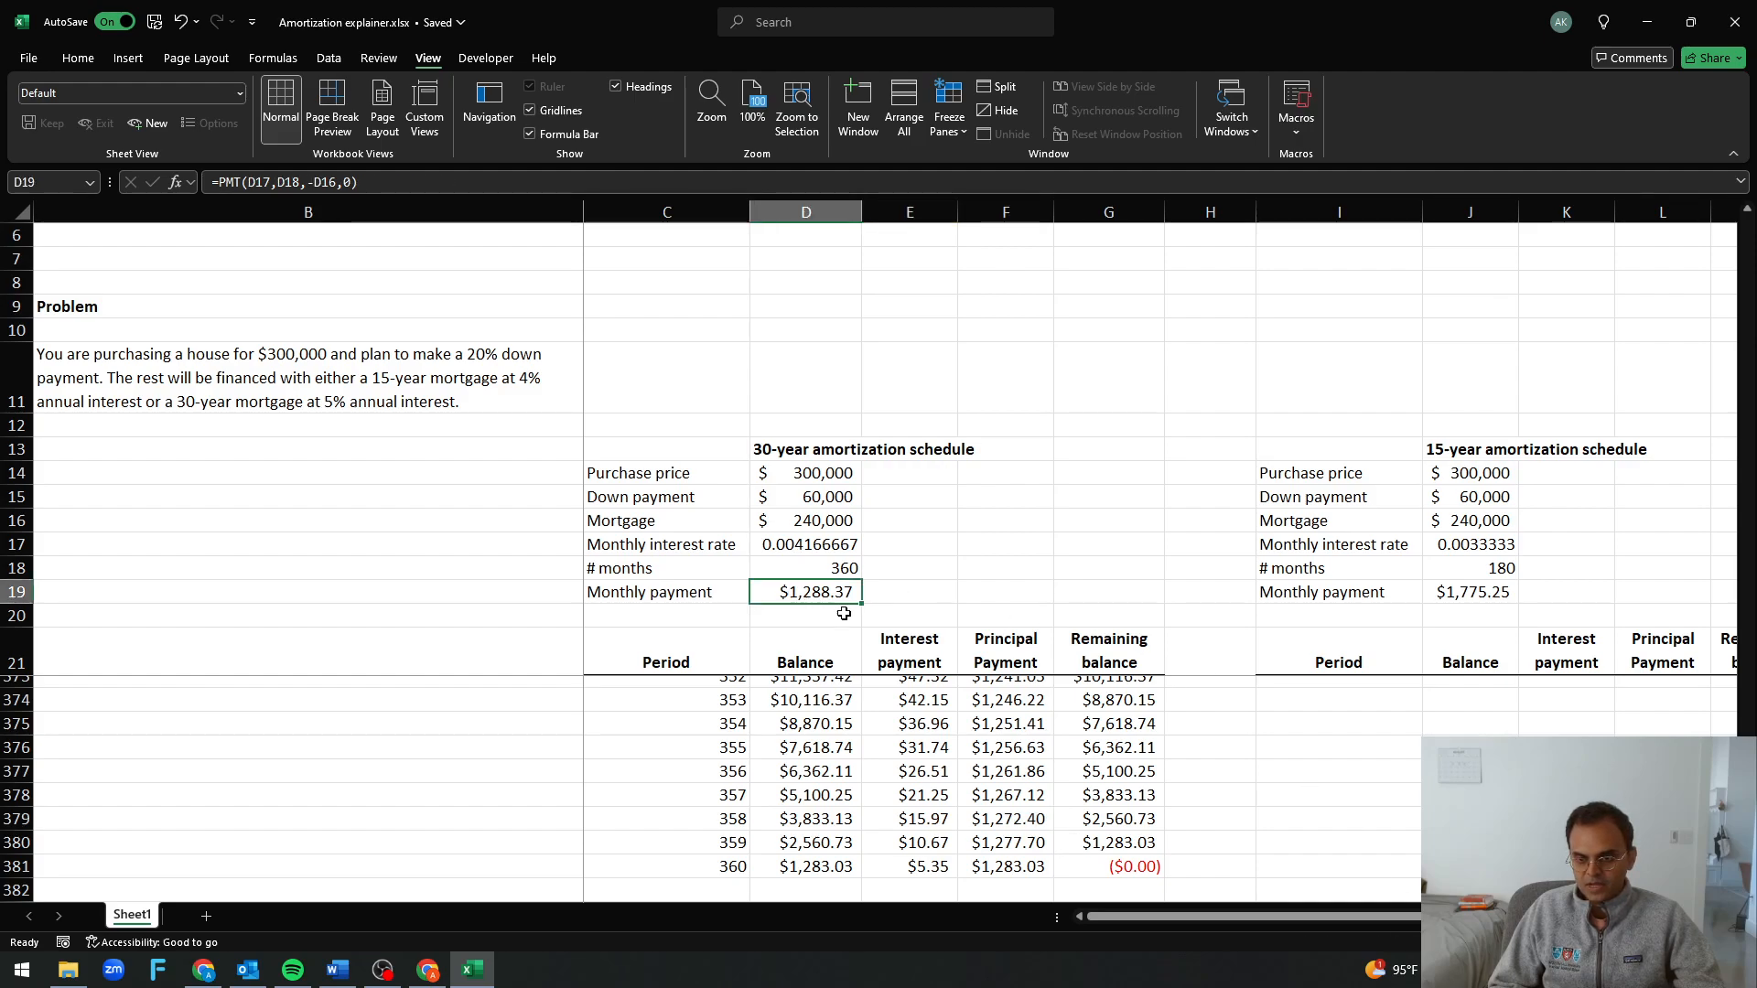
# Enter periods 1 and 2 in I22 and I23 of the 15-year amortization schedule
pyautogui.scroll(20, 895, 769)
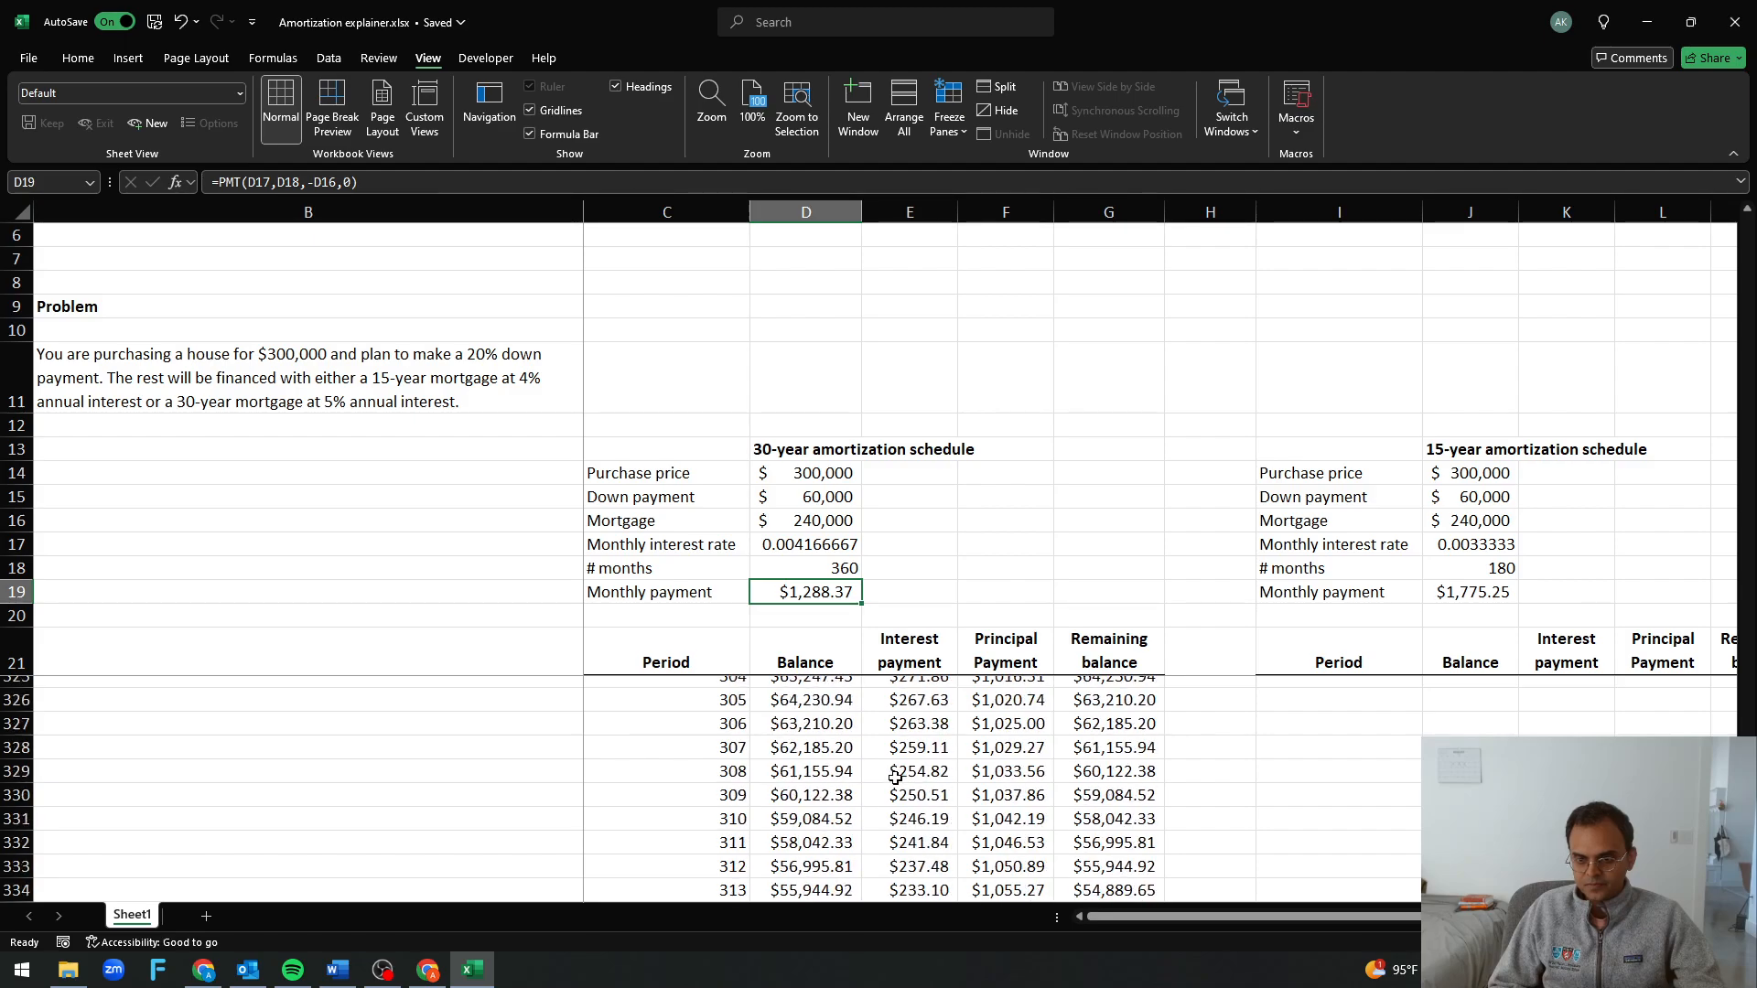
pyautogui.scroll(20, 895, 776)
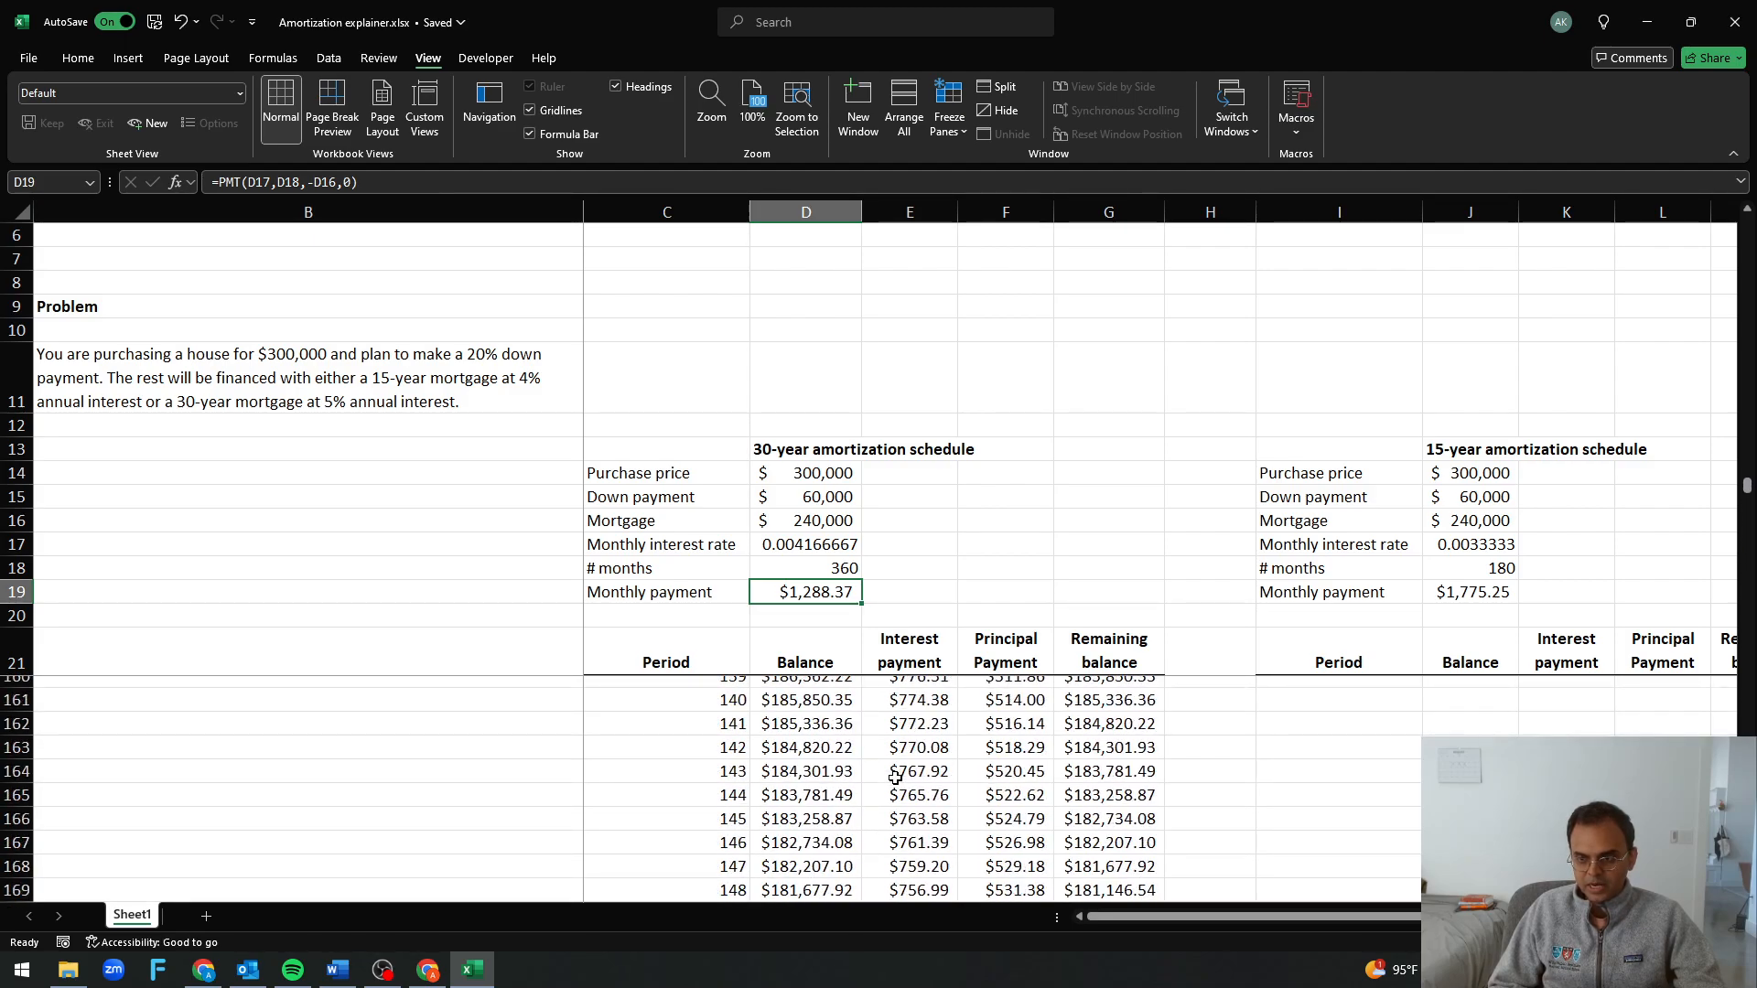
pyautogui.scroll(20, 895, 776)
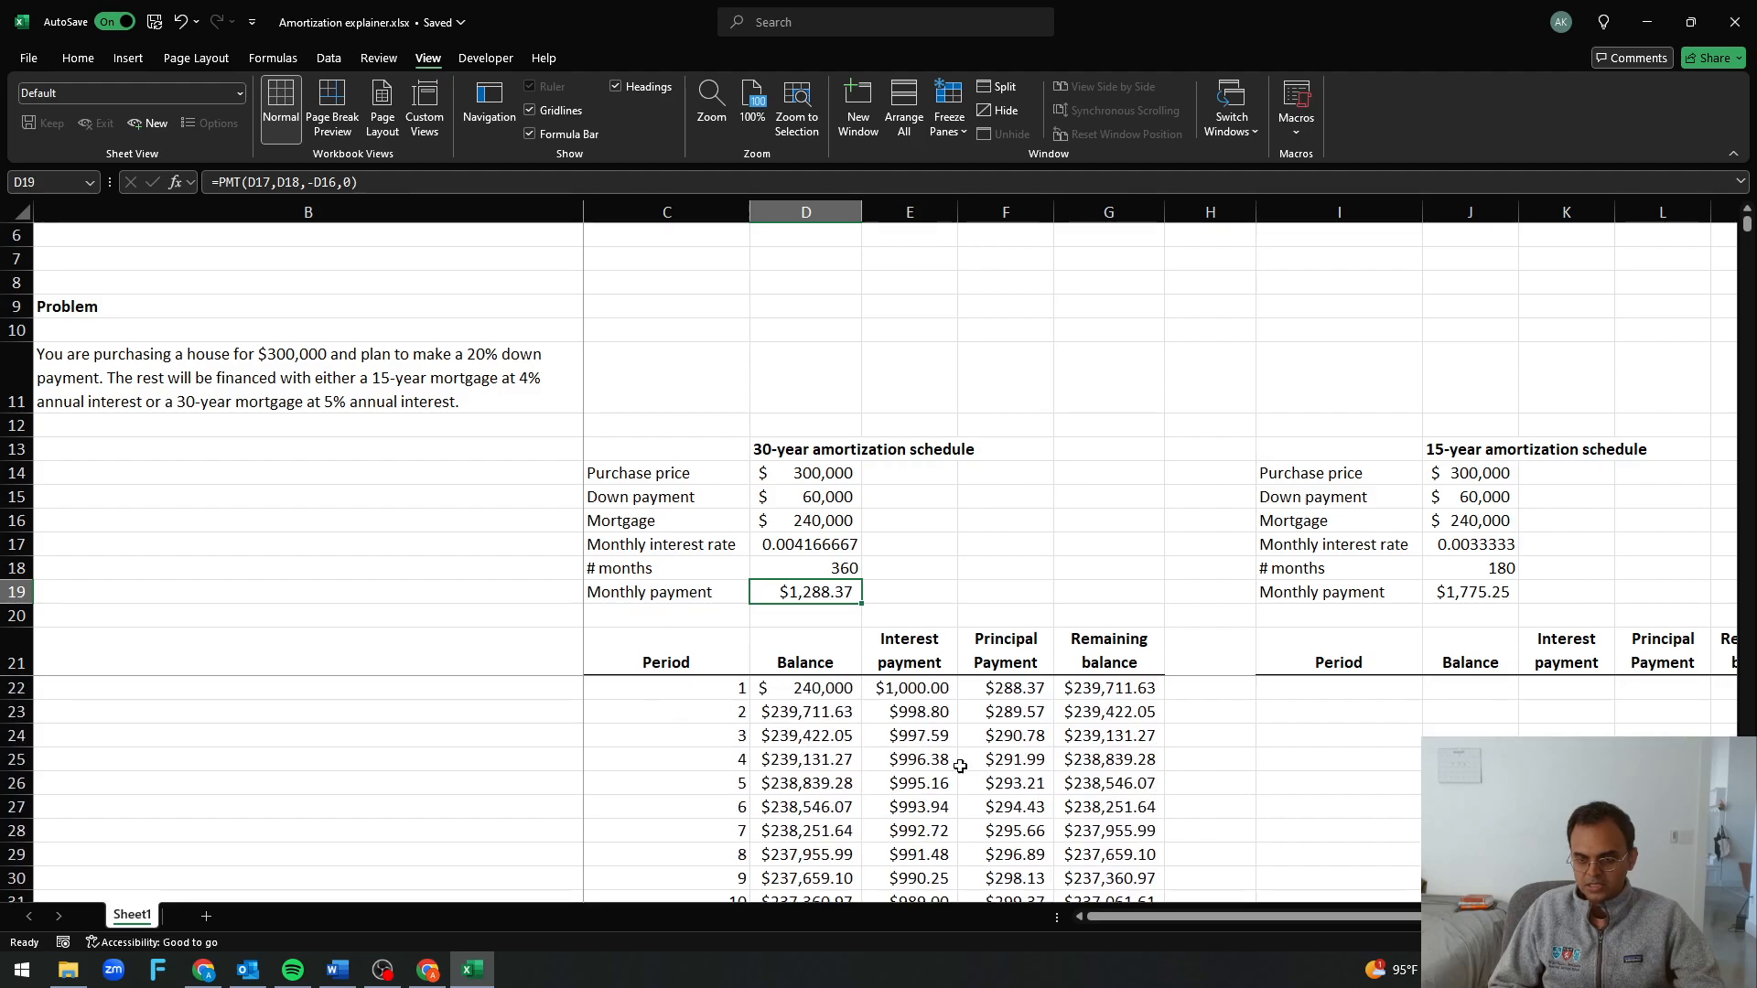
pyautogui.click(1286, 688)
pyautogui.write('1')
pyautogui.press('Return')
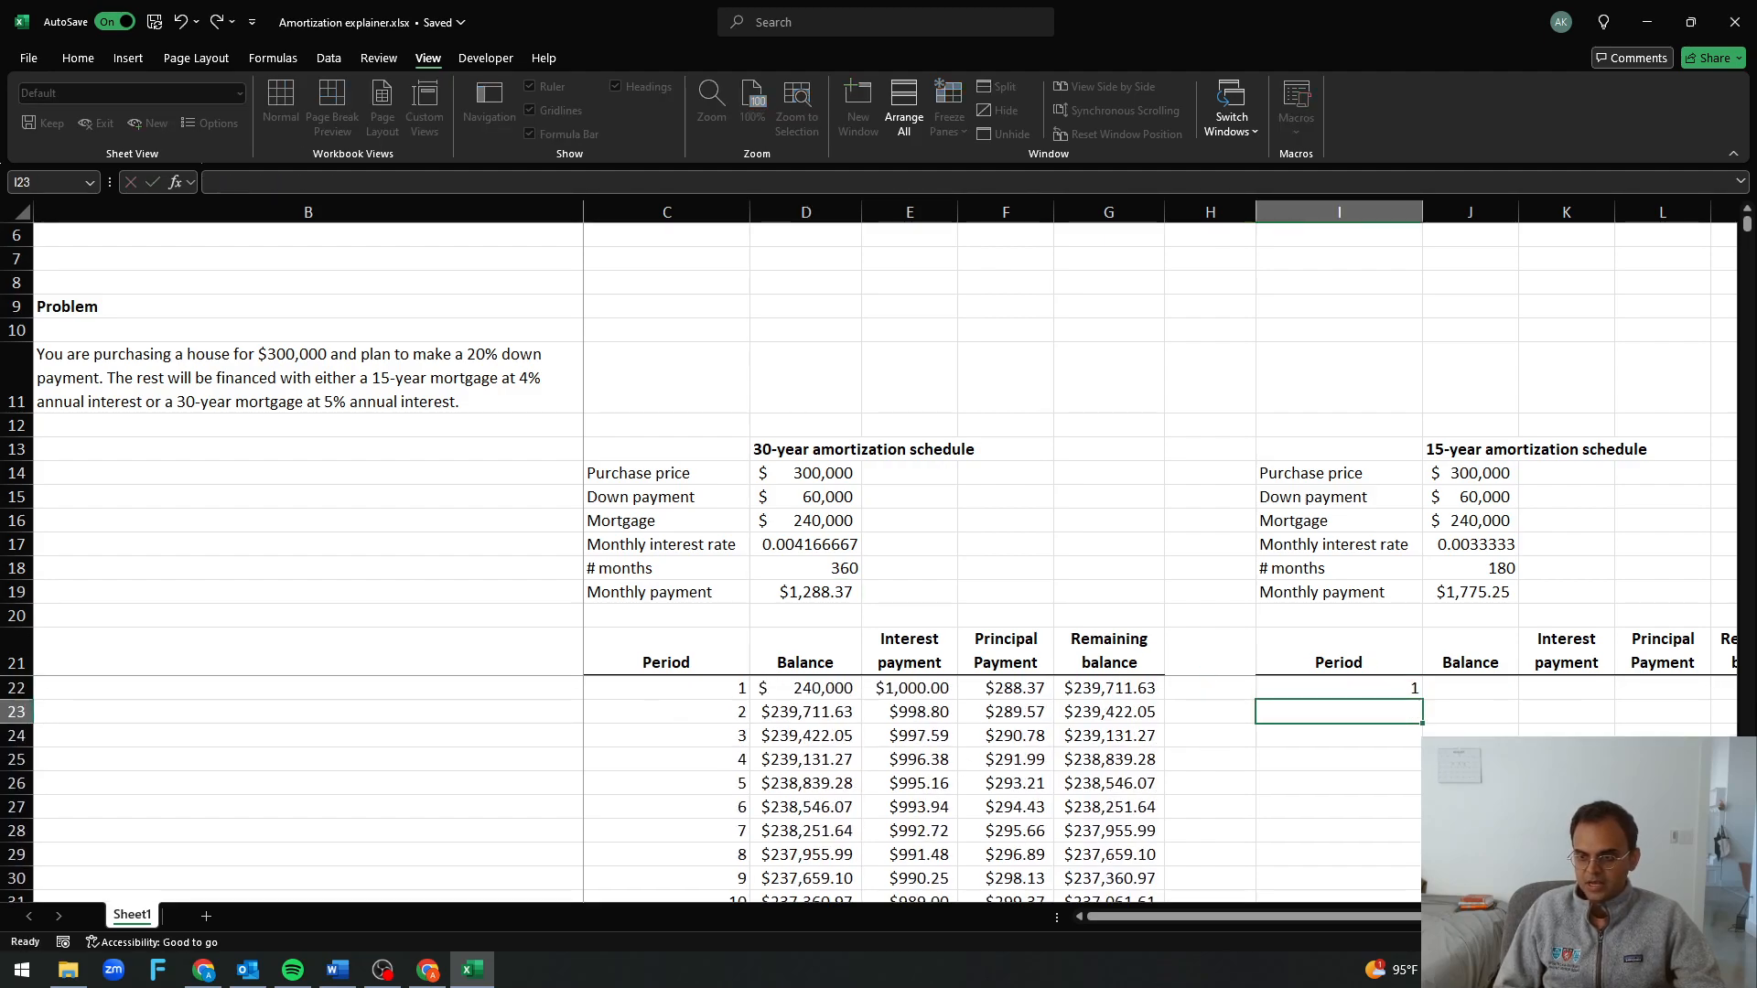
pyautogui.press('Up')
pyautogui.press('Down')
pyautogui.write('2')
pyautogui.press('Return')
# Extend the period numbers from I22:I23 down column I to period 180
pyautogui.press('Up')
pyautogui.press('Up')
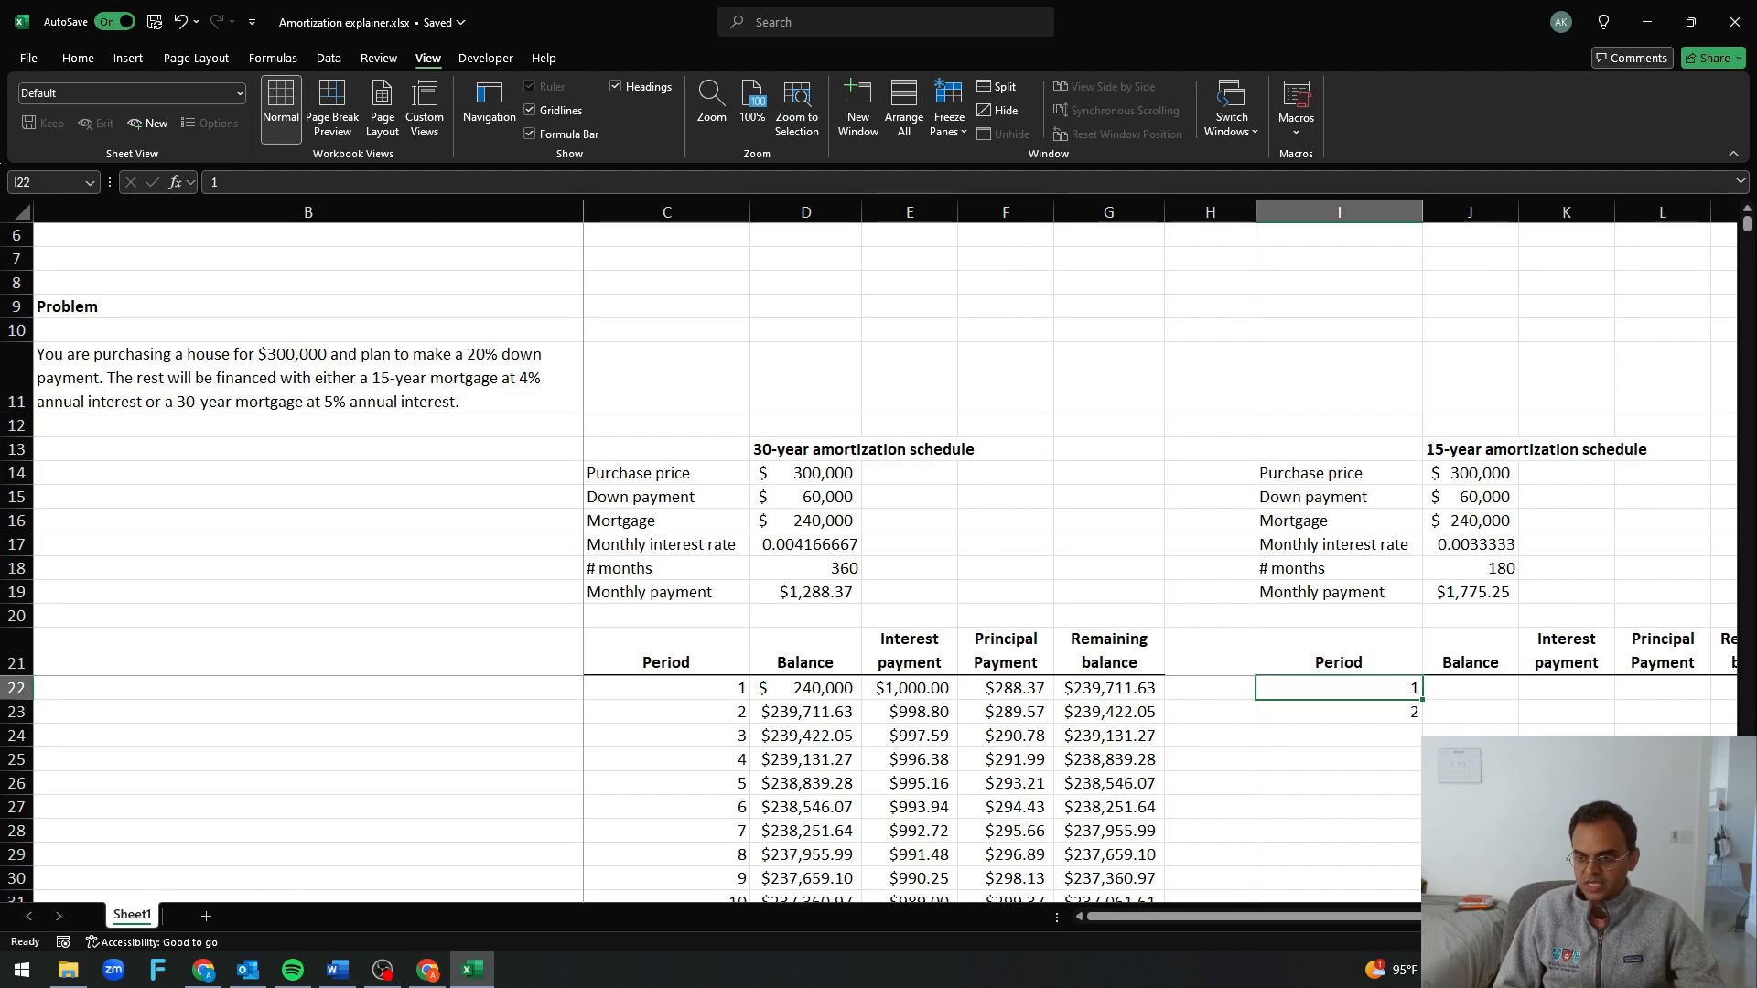
pyautogui.moveTo(1339, 689); pyautogui.dragTo(1410, 857)
pyautogui.scroll(20, 1361, 849)
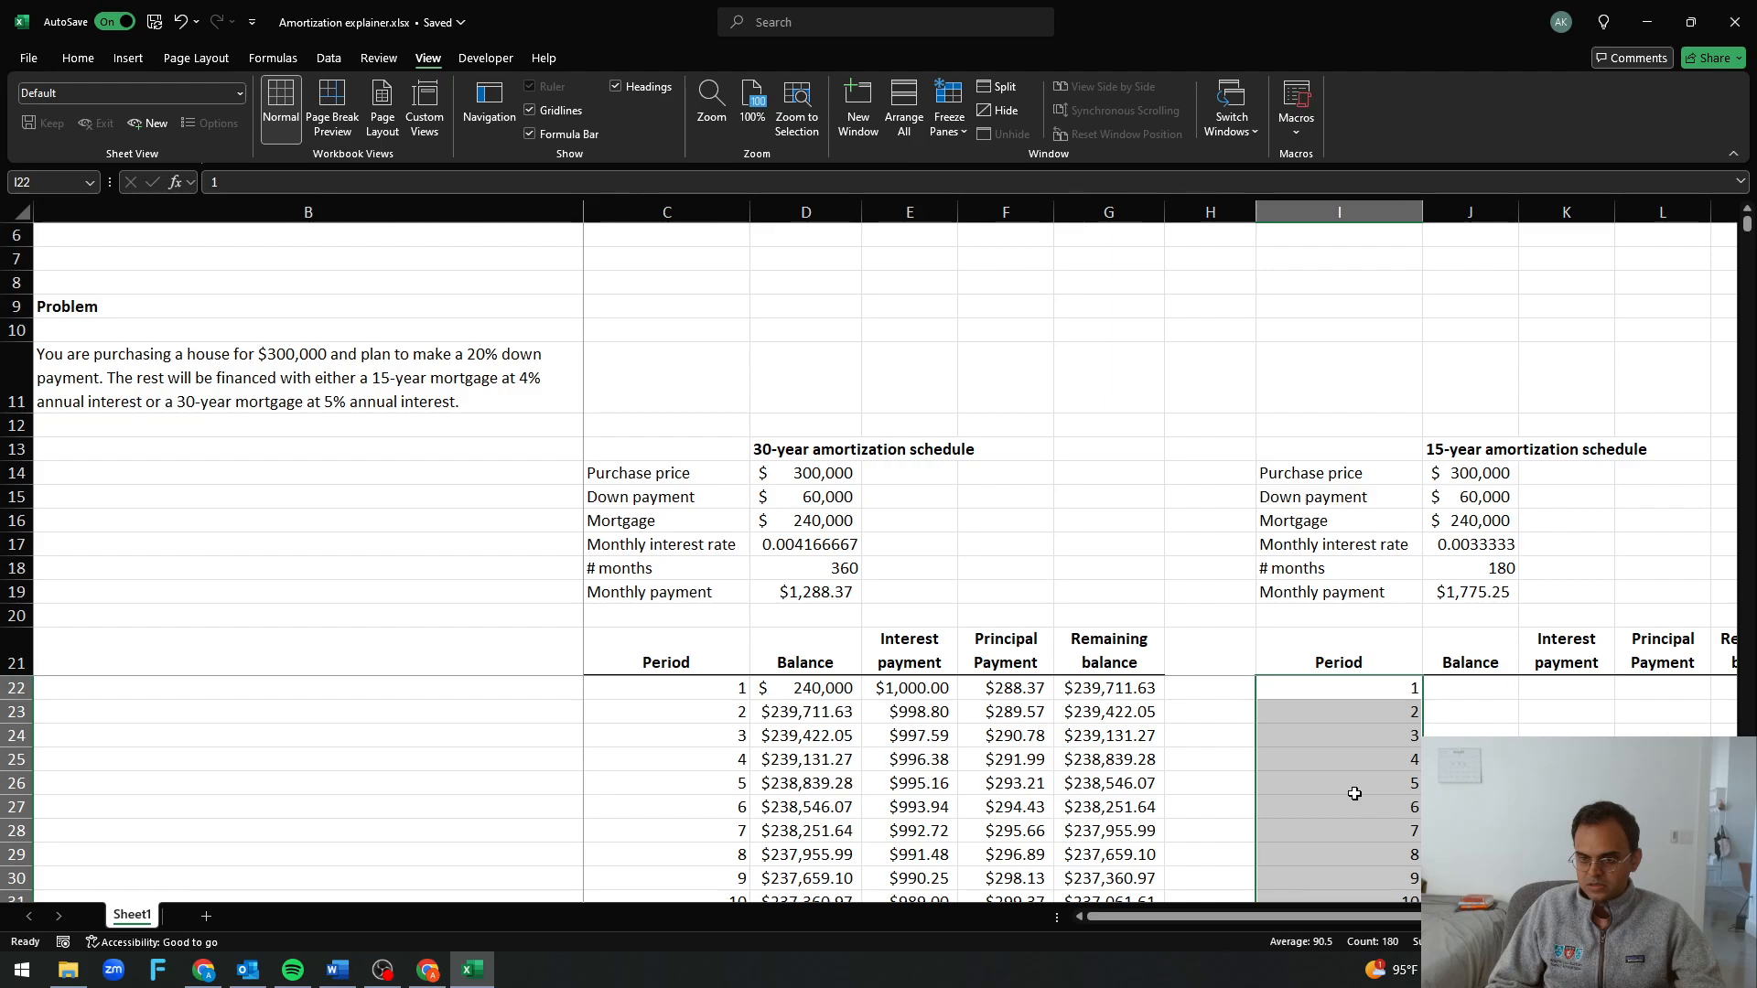
# Copy the 30-year schedule's period 1 row, D22:G22, into the 15-year schedule starting at J22
pyautogui.moveTo(823, 688); pyautogui.dragTo(1089, 688)
pyautogui.hotkey('ctrl', 'c')
pyautogui.click(1479, 690)
pyautogui.hotkey('ctrl', 'v')
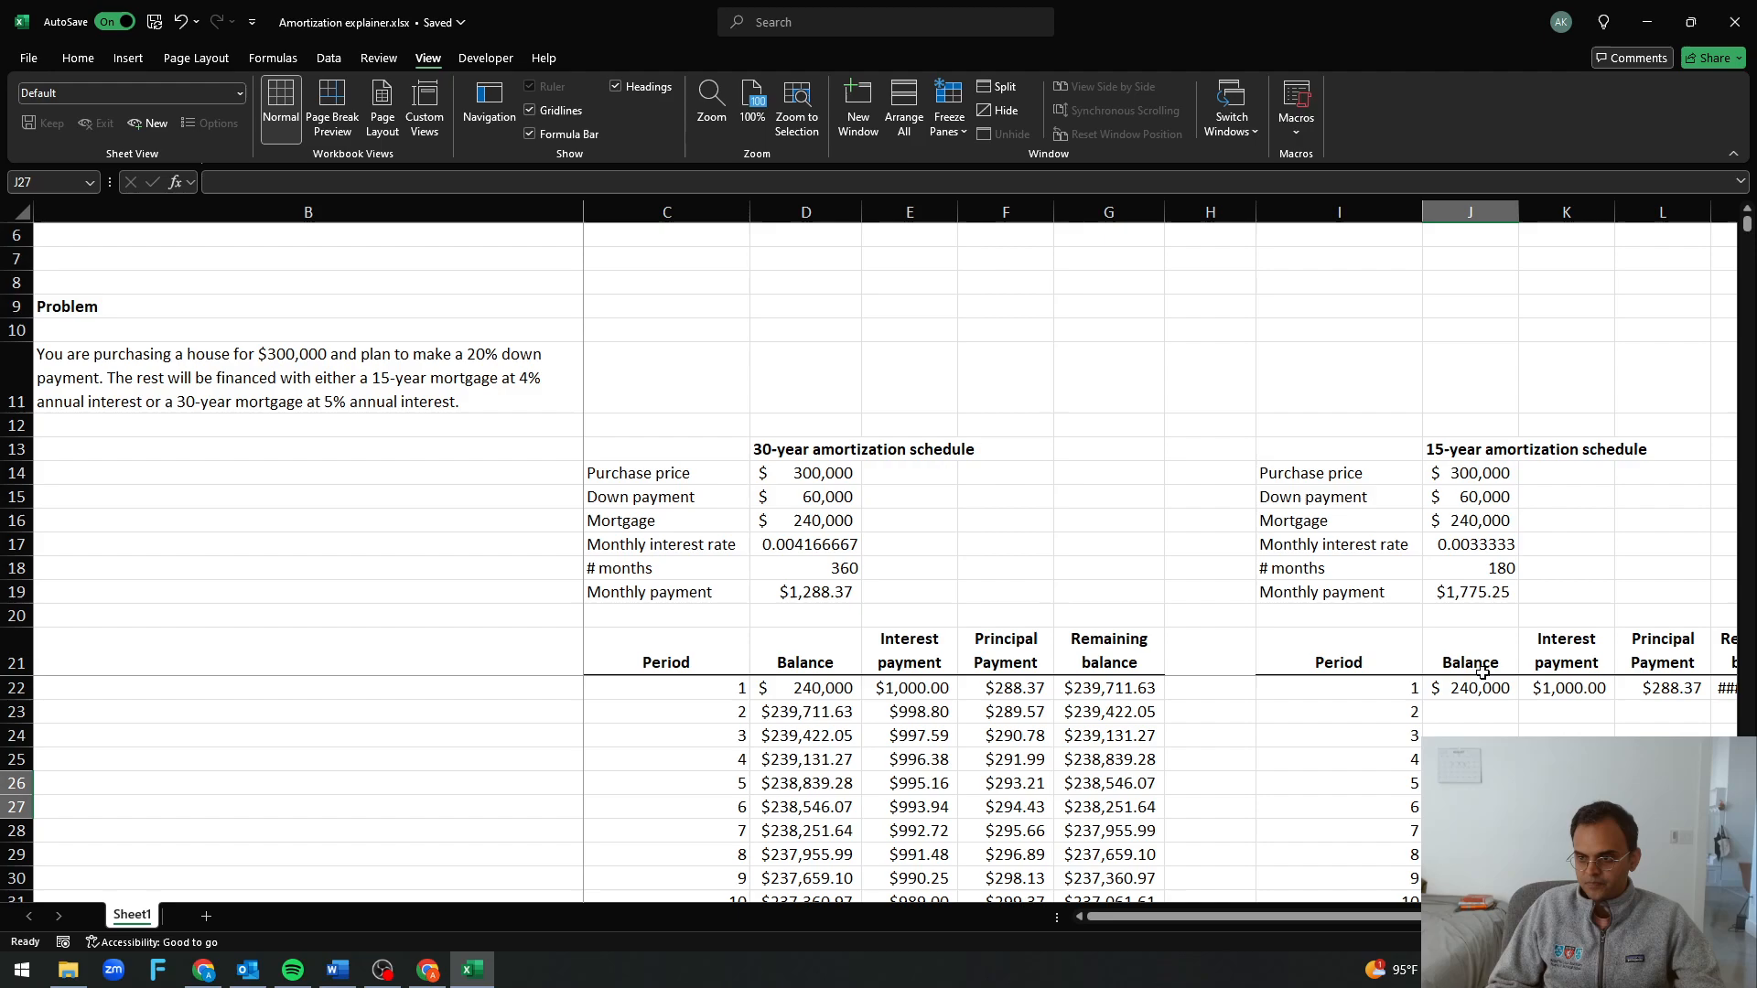
# Repoint the interest payment formula in K22 to the 15-year loan inputs, =IPMT($J$17,$I22,$J$18,-$J$16,0)
pyautogui.click(1557, 690)
pyautogui.press('F2')
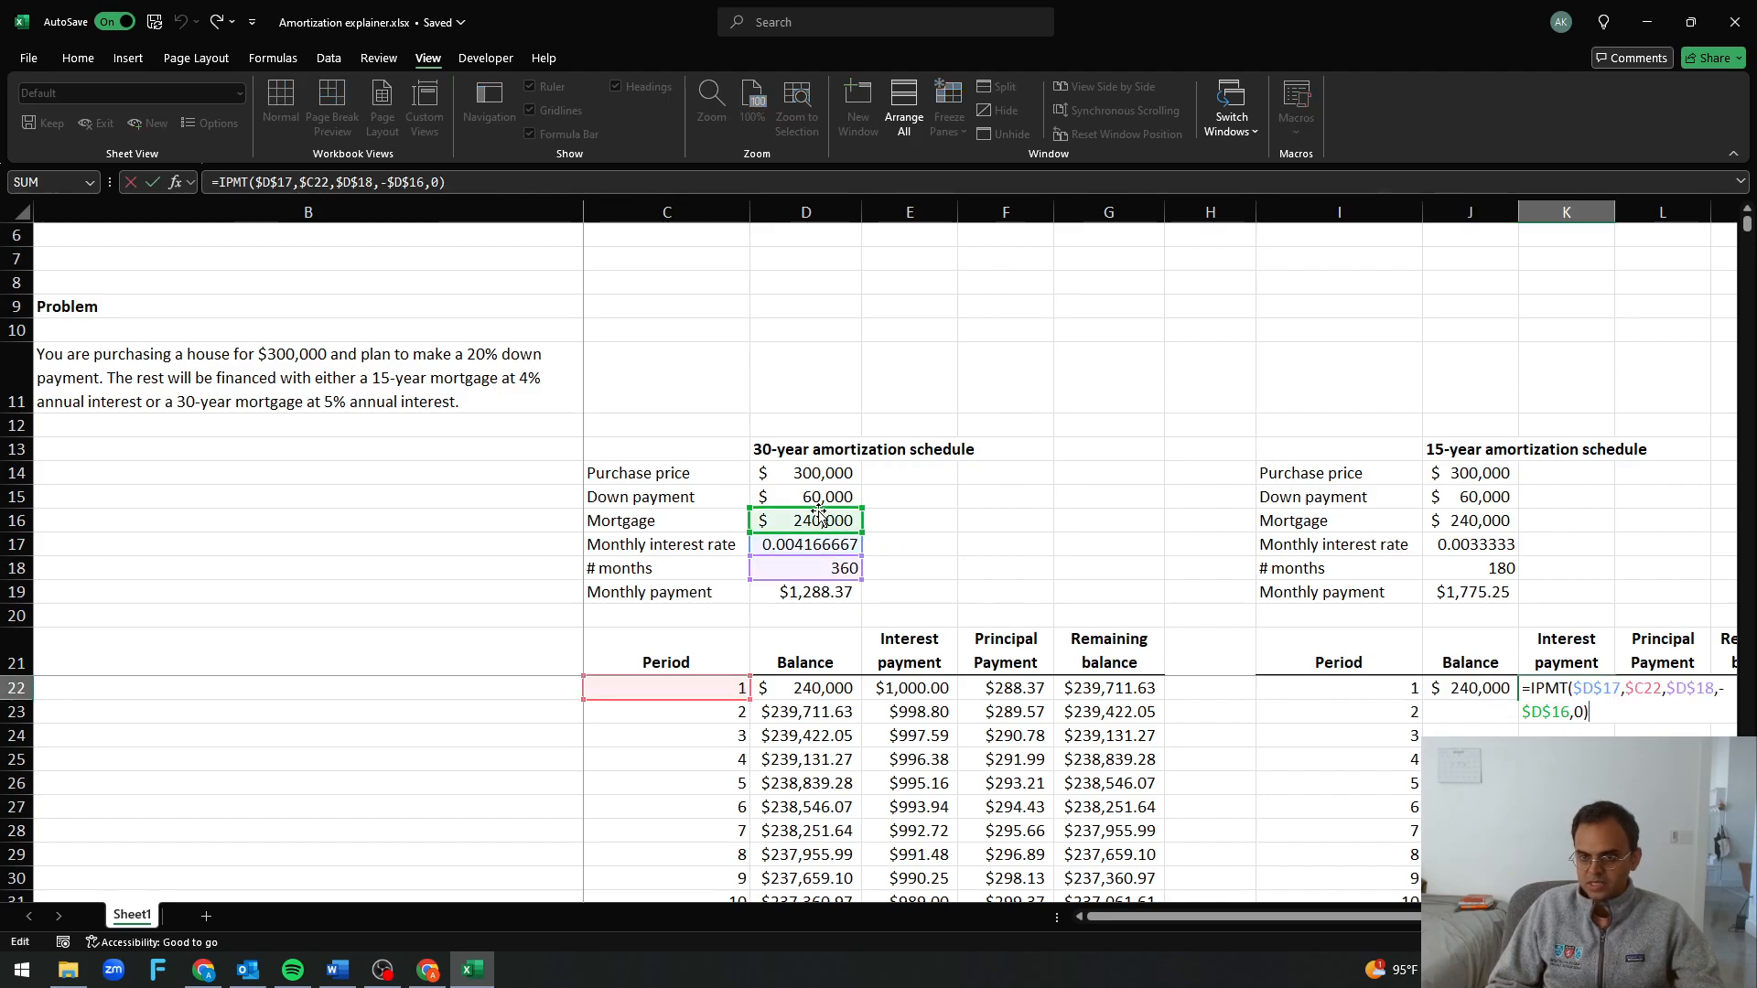
pyautogui.moveTo(820, 517); pyautogui.dragTo(1492, 520)
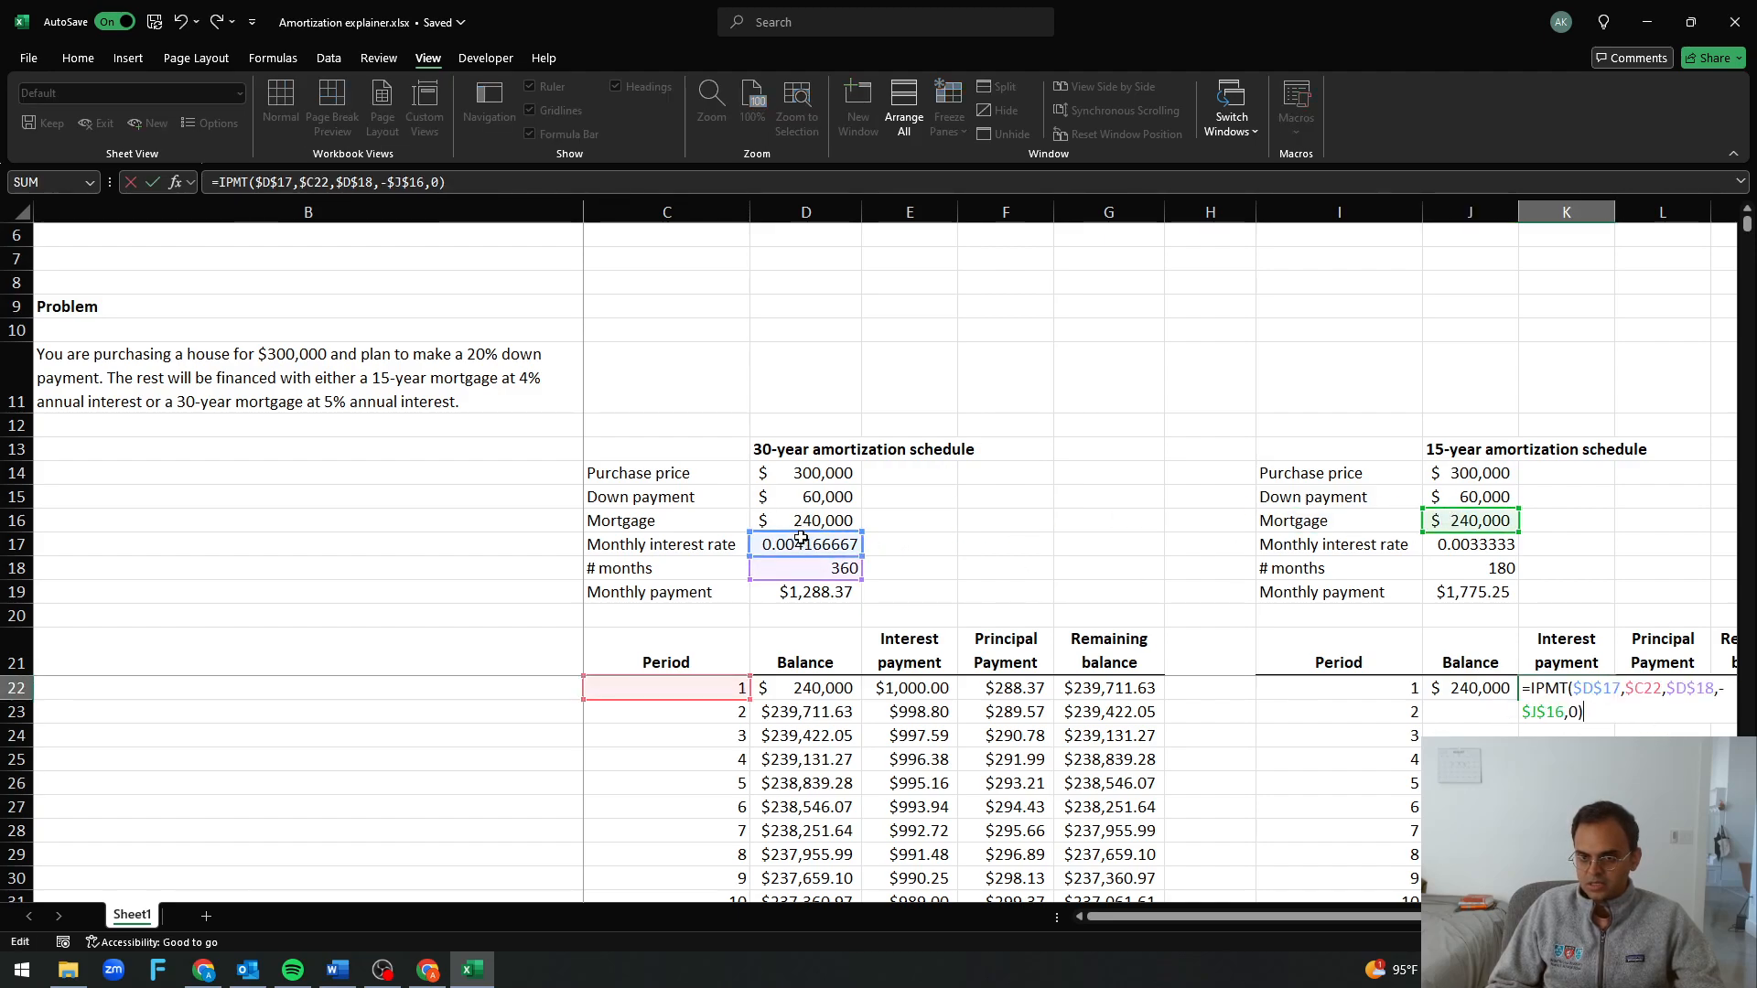
pyautogui.moveTo(801, 539); pyautogui.dragTo(1499, 552)
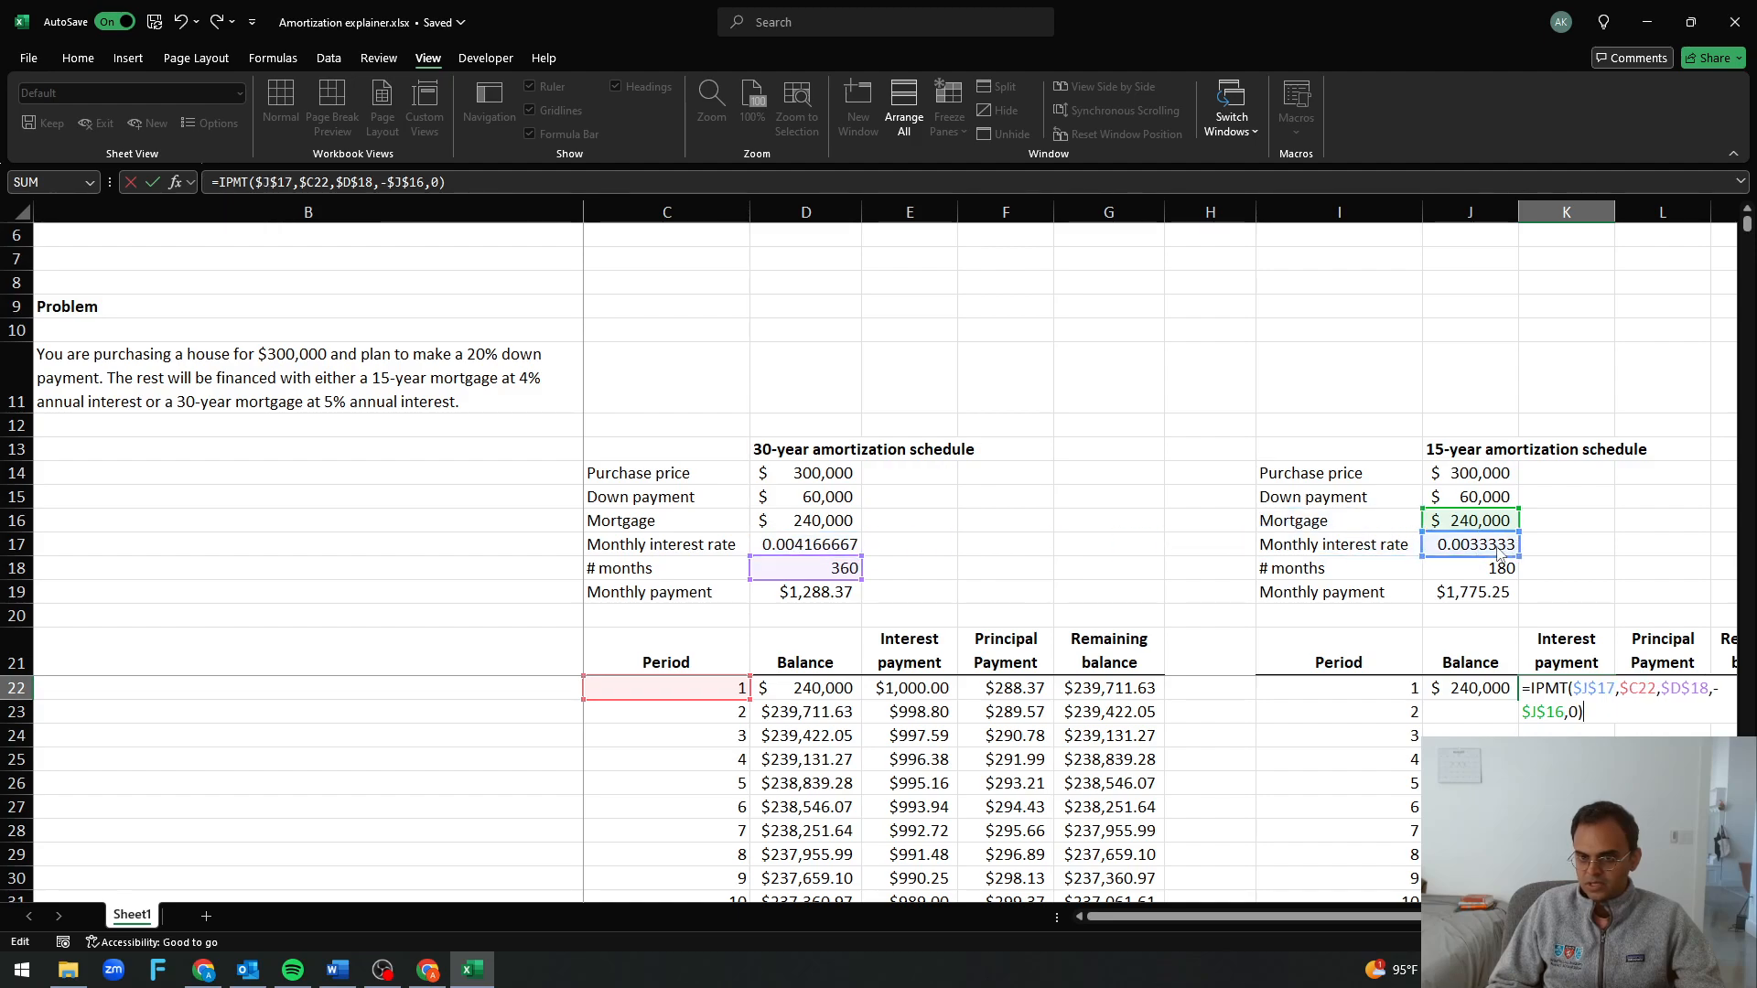
pyautogui.moveTo(828, 580); pyautogui.dragTo(1487, 575)
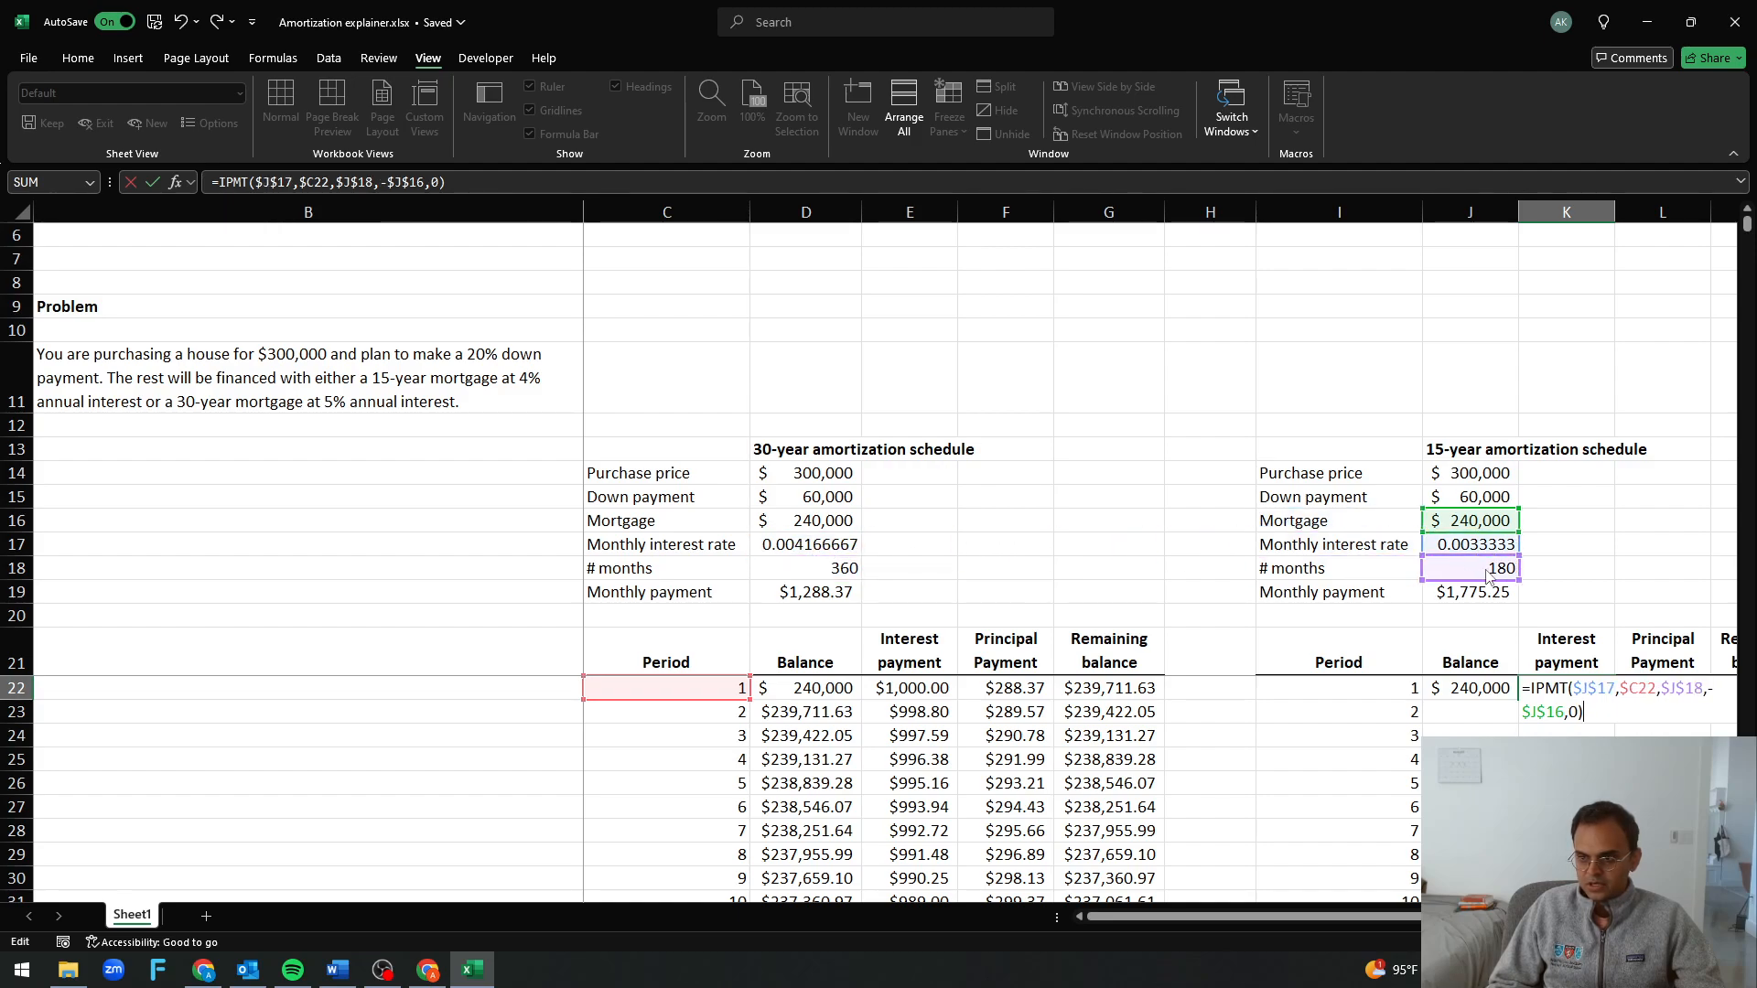
pyautogui.moveTo(673, 677); pyautogui.dragTo(1365, 691)
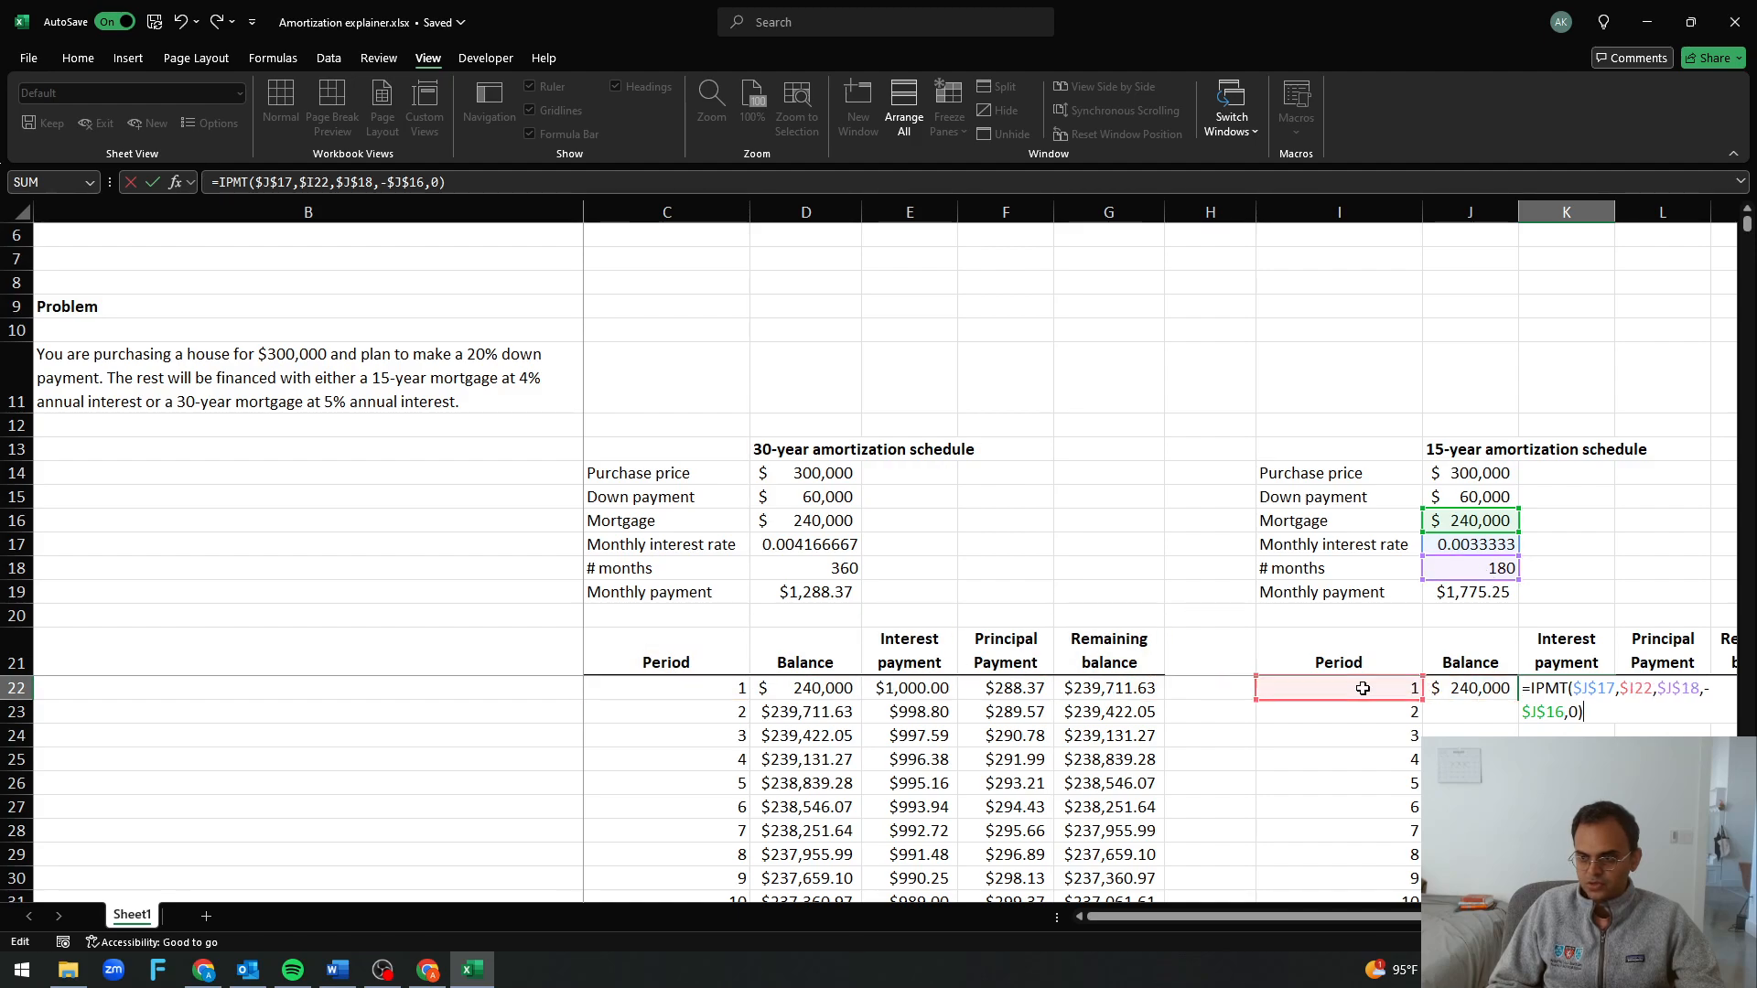
pyautogui.press('Return')
pyautogui.press('Right')
pyautogui.press('Right')
pyautogui.press('Right')
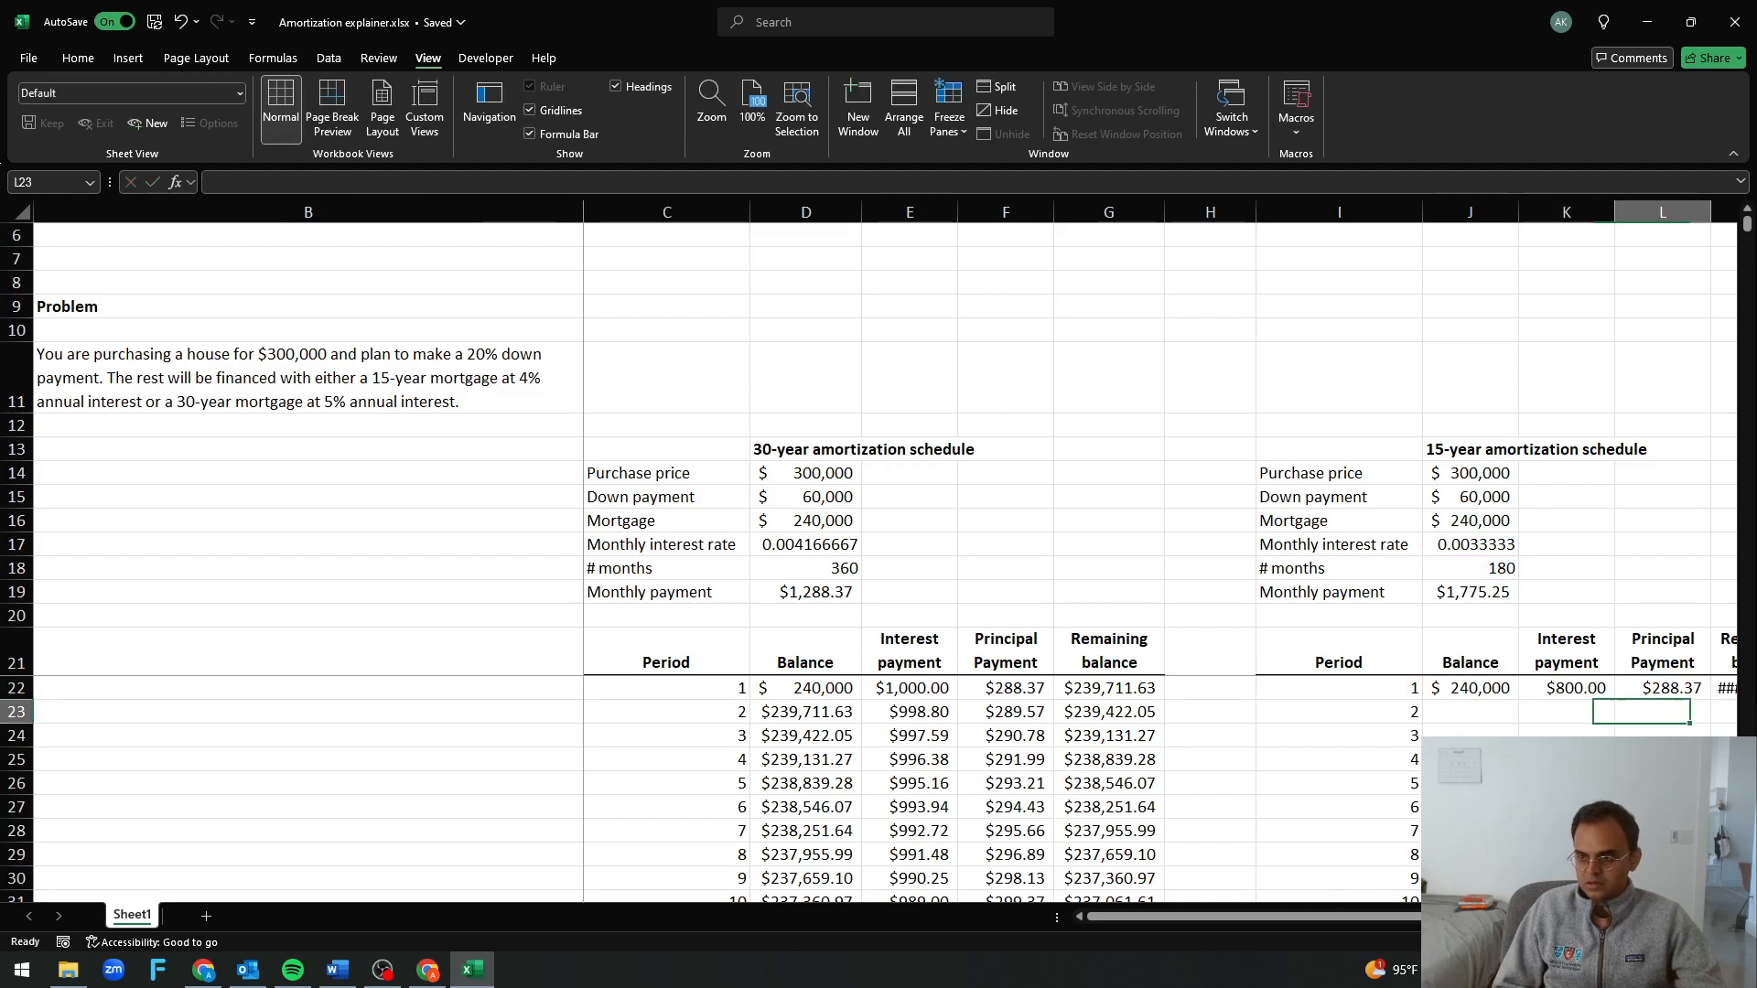
# Fill the interest payment formula from K22 across into the principal payment cell L22 of the 15-year schedule
pyautogui.press('Left')
pyautogui.press('Left')
pyautogui.press('Left')
pyautogui.press('Up')
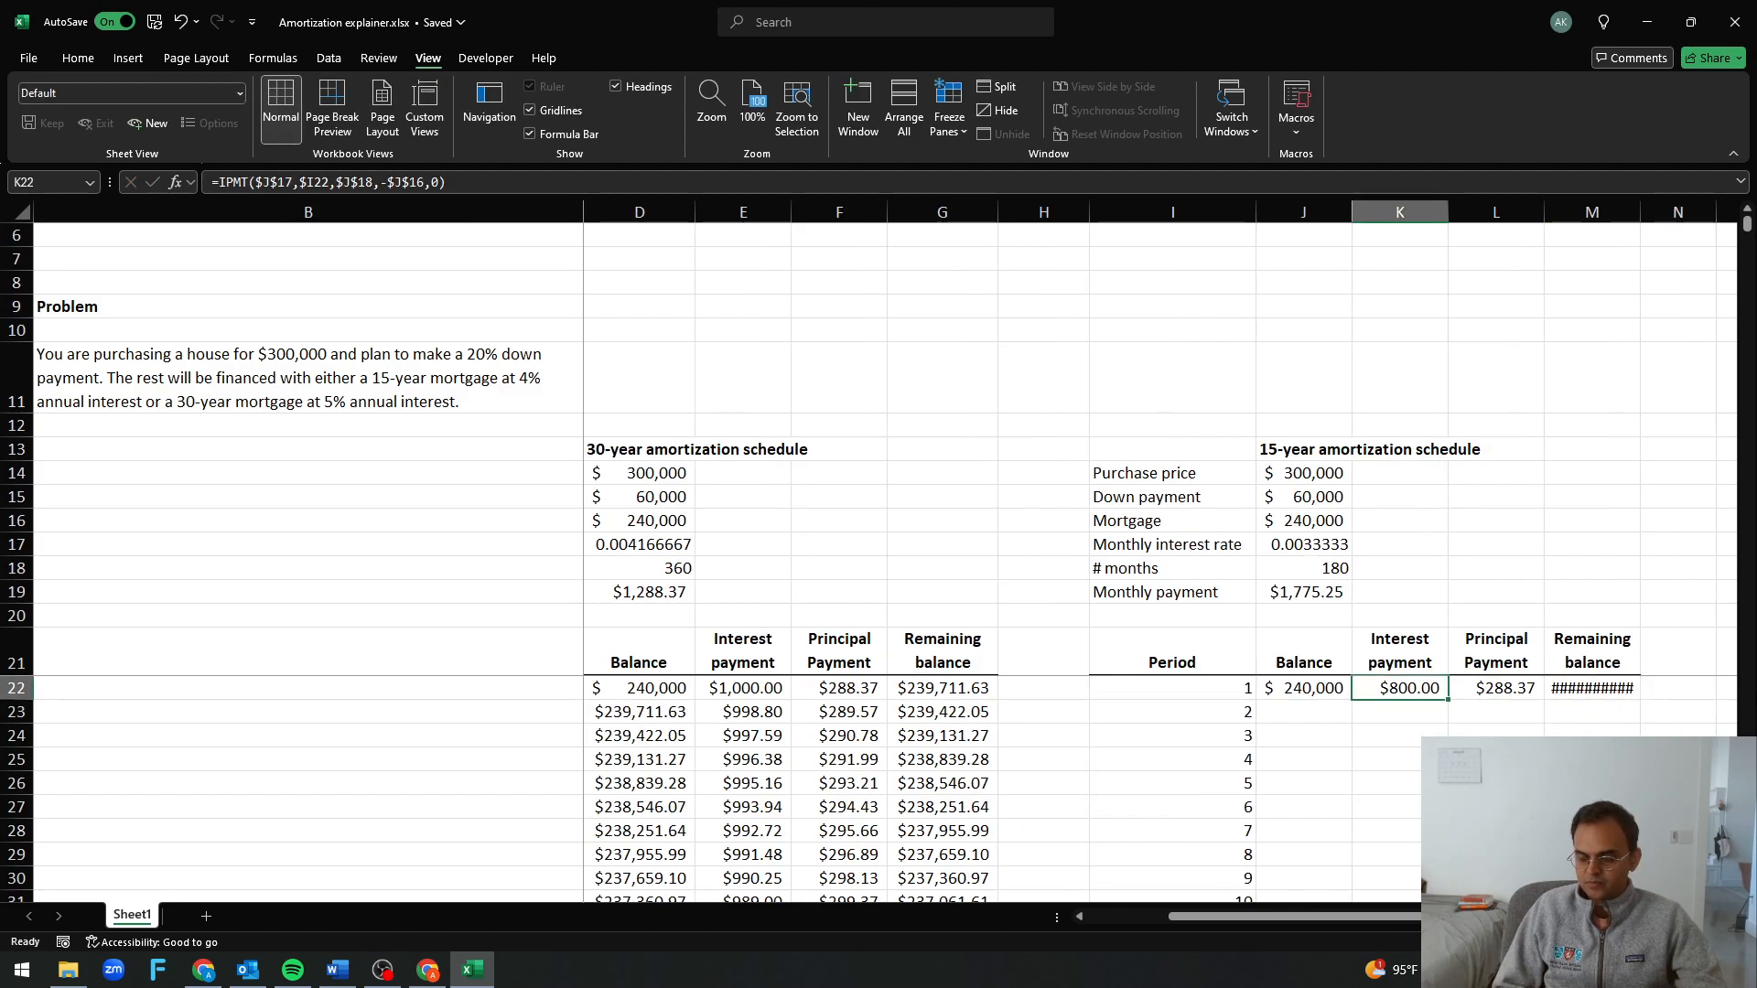
pyautogui.hotkey('shift', 'Right')
pyautogui.hotkey('ctrl', 'r')
pyautogui.press('Right')
pyautogui.press('Right')
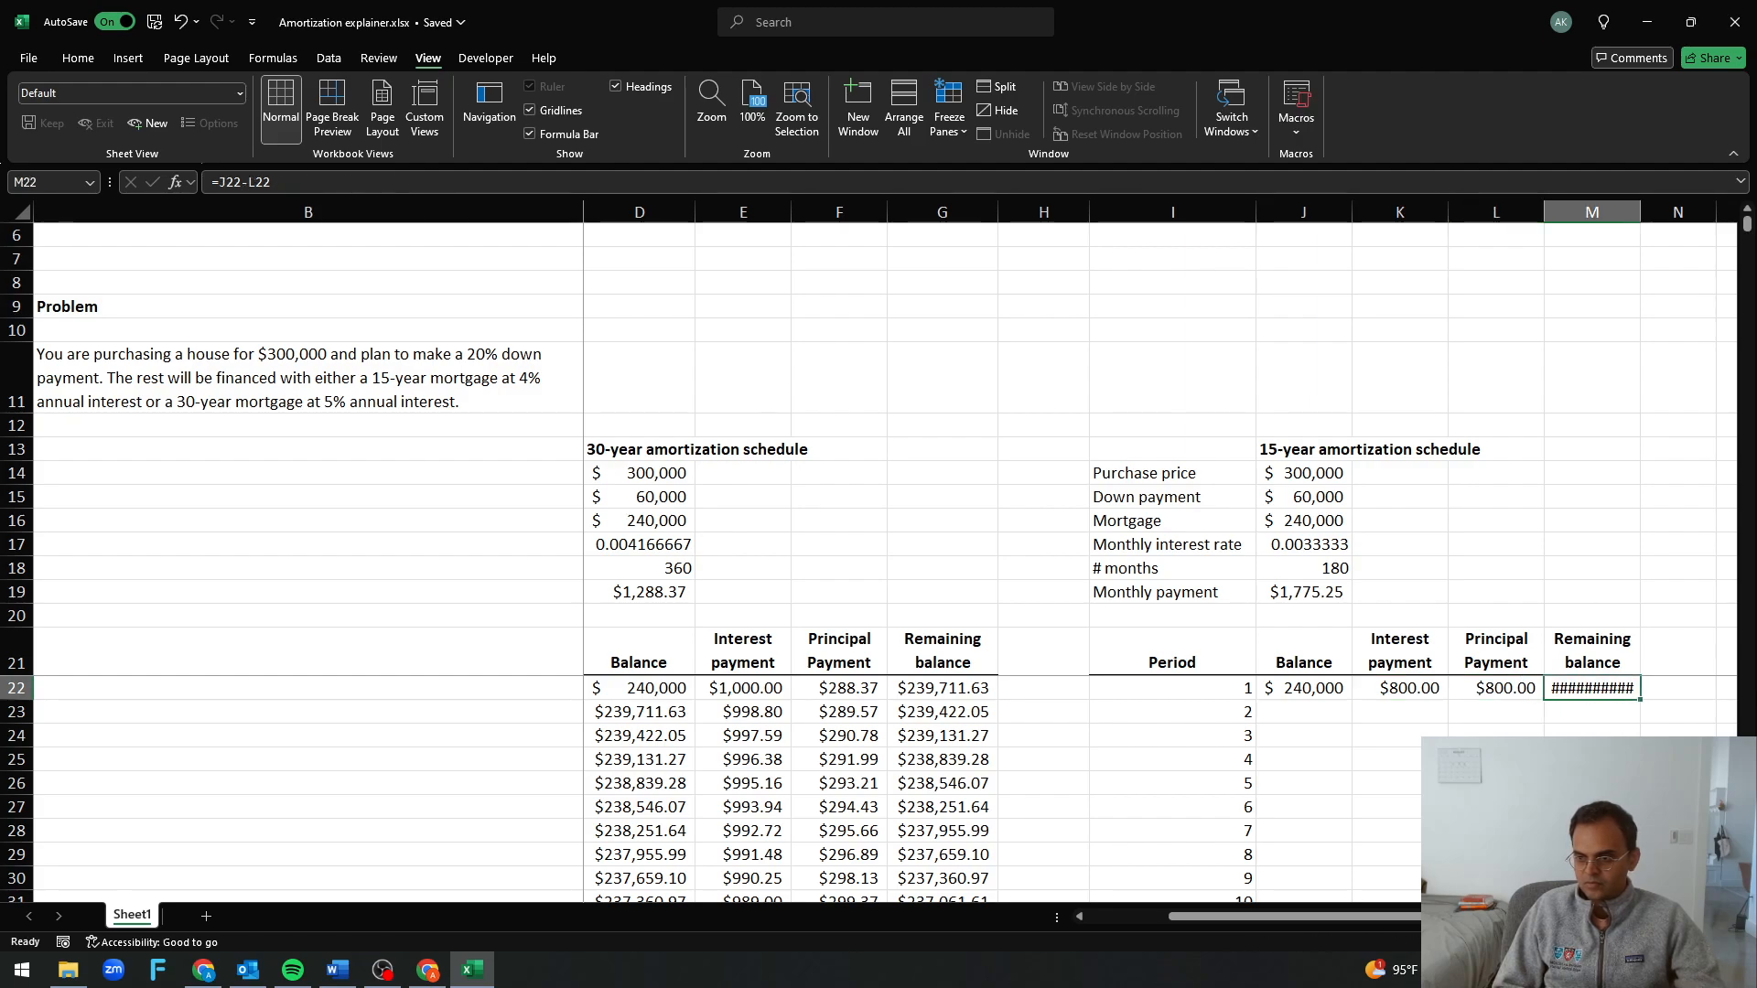
# Change the function in L22 from IPMT to PPMT, making it =PPMT($J$17,$I22,$J$18,-$J$16,0)
pyautogui.press('Left')
pyautogui.press('F2')
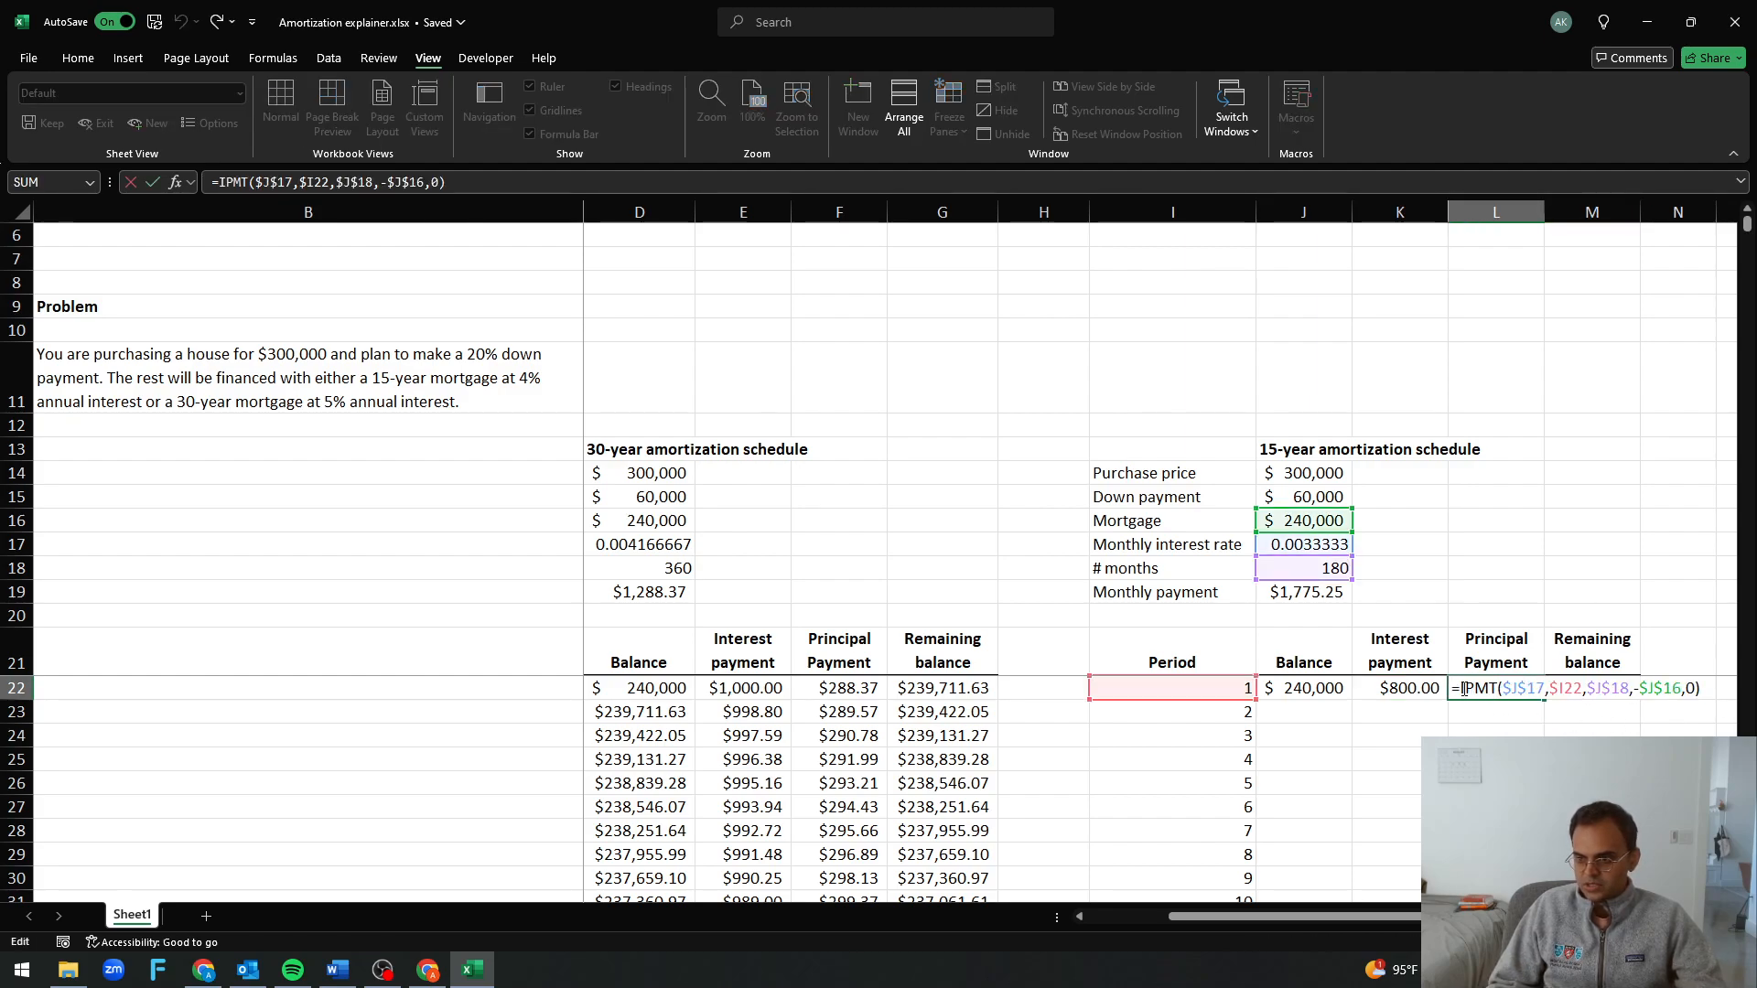
pyautogui.press('Delete')
pyautogui.write('P')
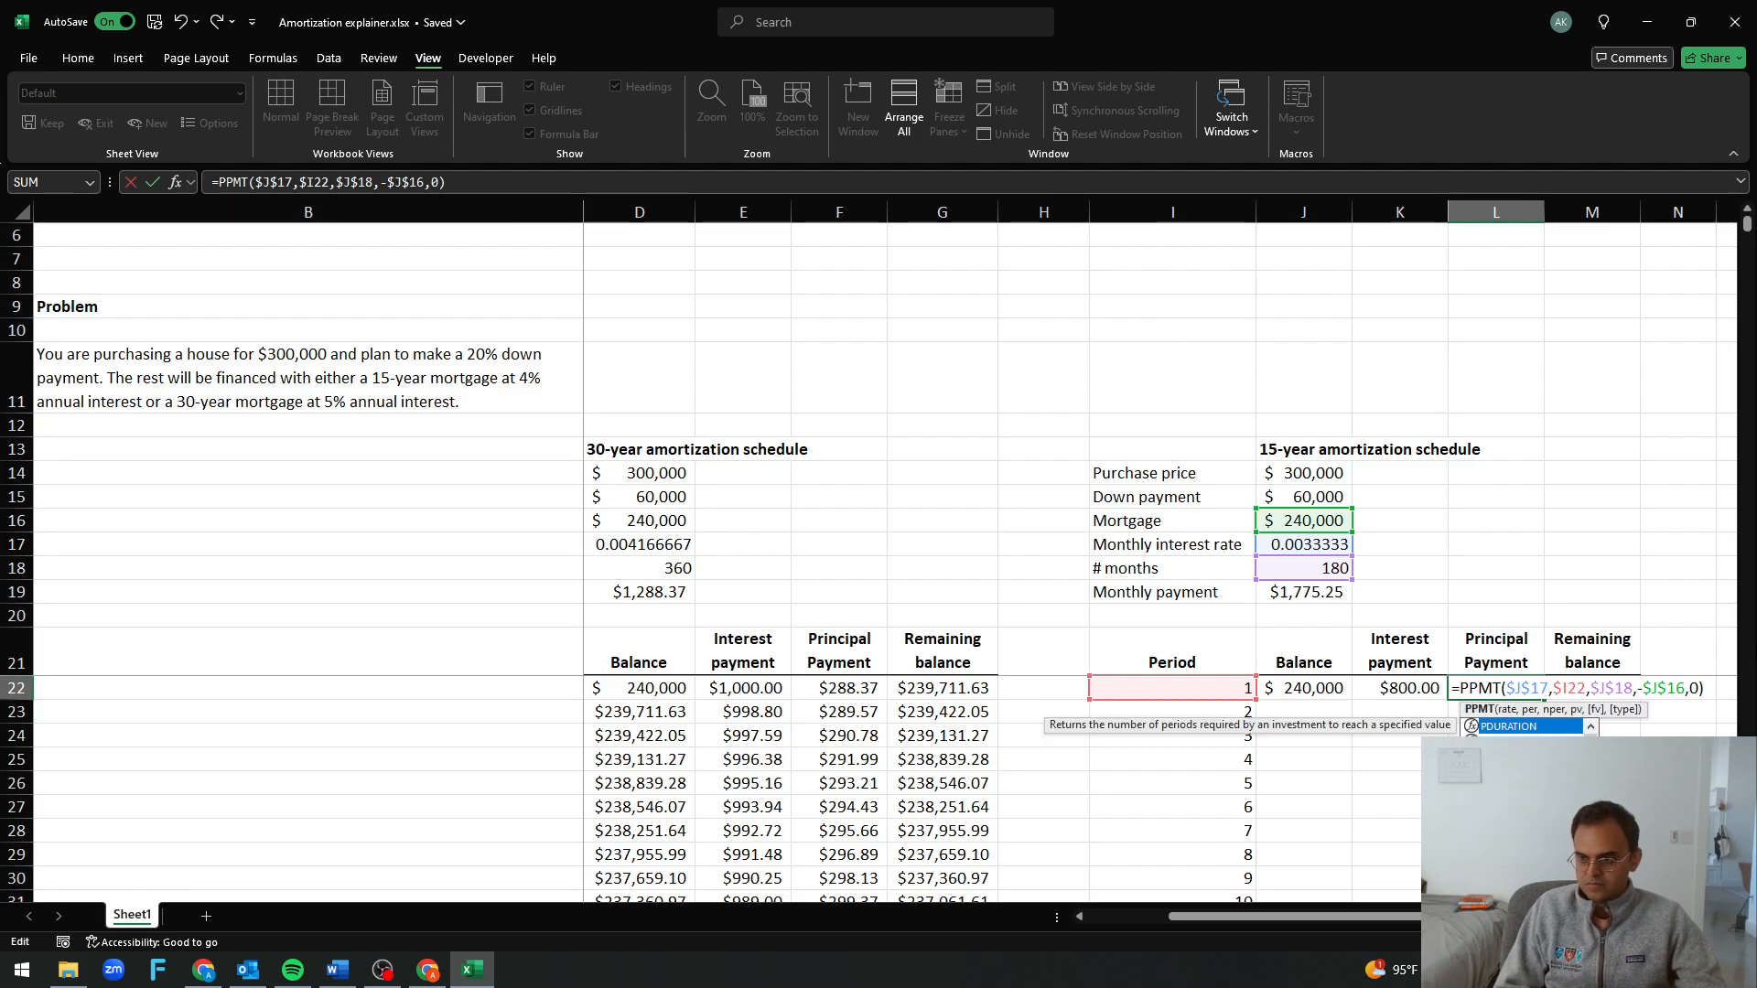
pyautogui.press('Return')
pyautogui.press('Up')
pyautogui.press('Left')
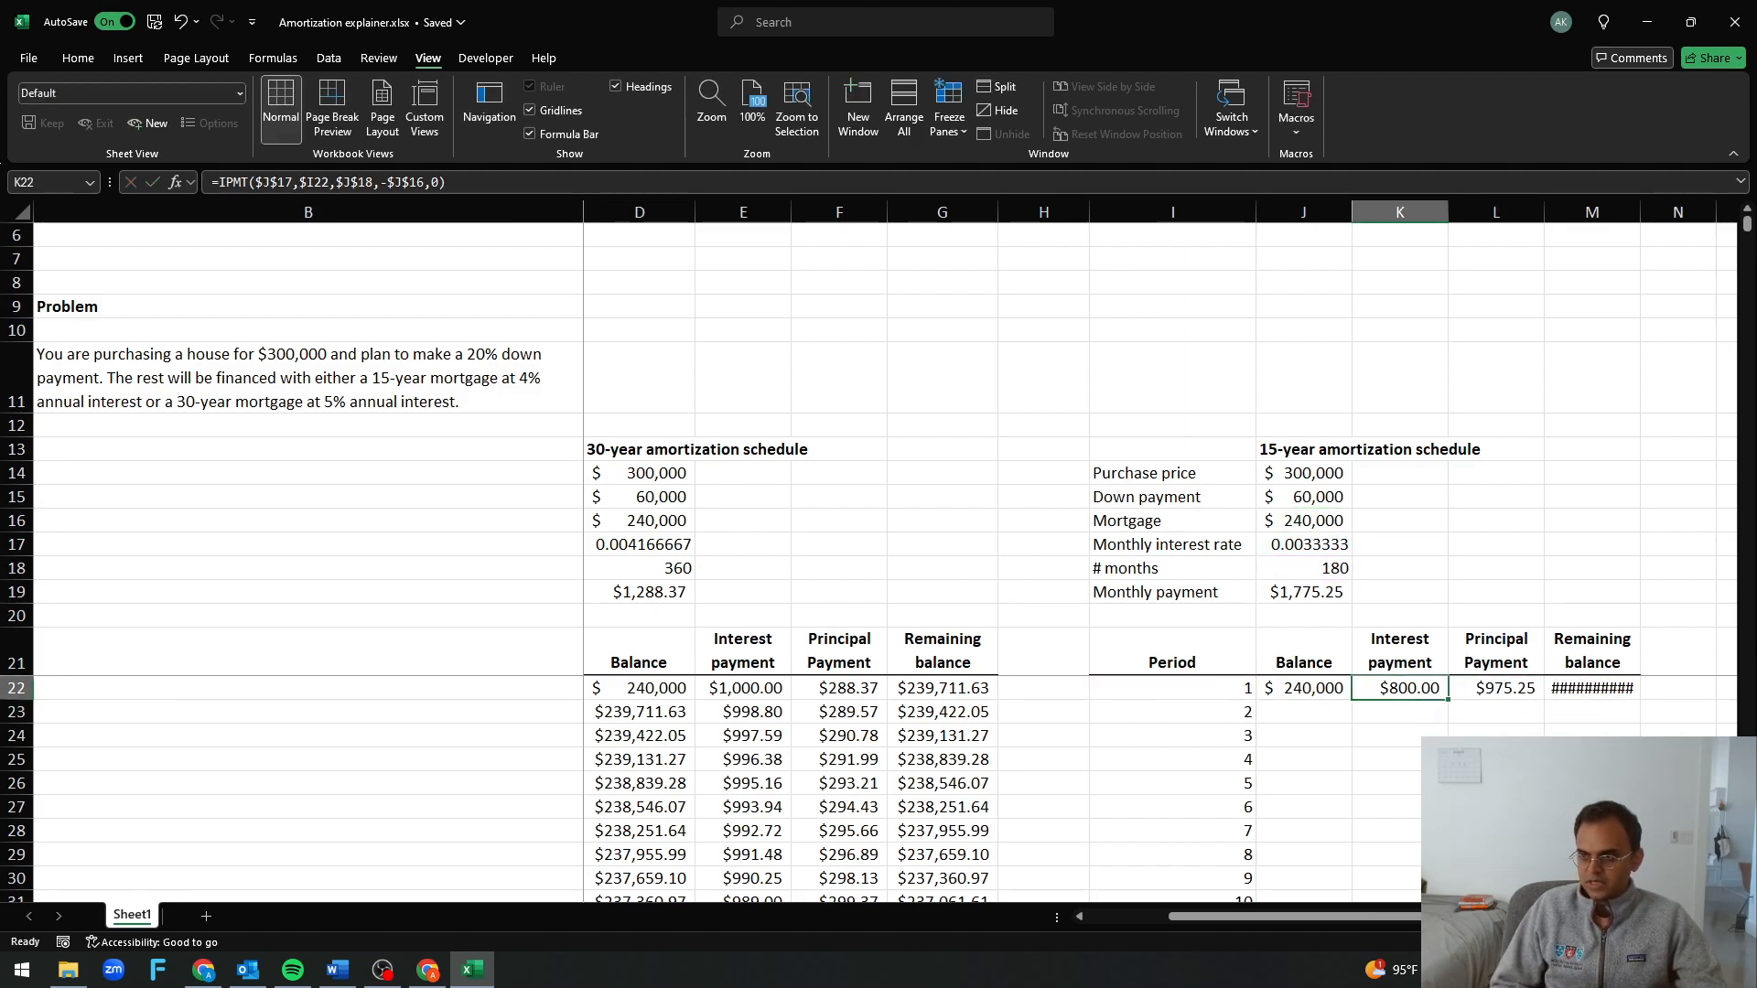
# Widen column M so the 15-year schedule's remaining balance fits in its cell
pyautogui.moveTo(1641, 212); pyautogui.dragTo(1671, 213)
pyautogui.click(1576, 382)
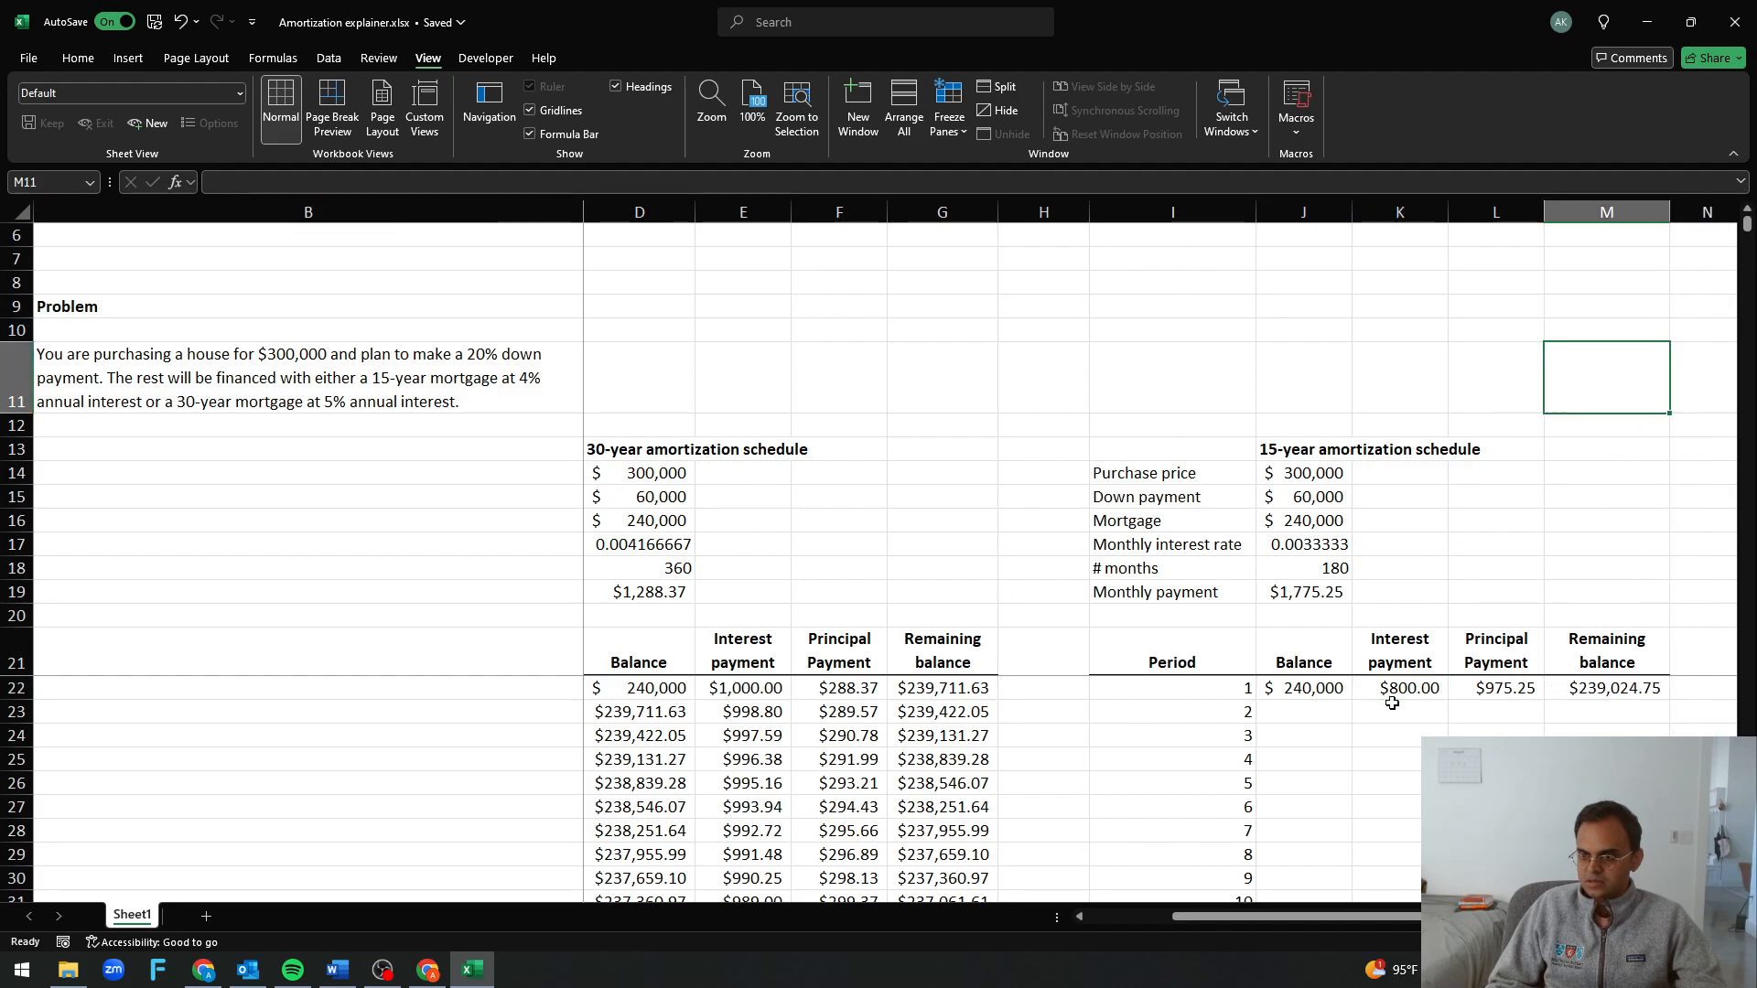
pyautogui.moveTo(1315, 684); pyautogui.dragTo(1505, 691)
# Fill the period 1 formulas in J22:M22 down the 15-year schedule to period 180 in row 201
pyautogui.click(1213, 729)
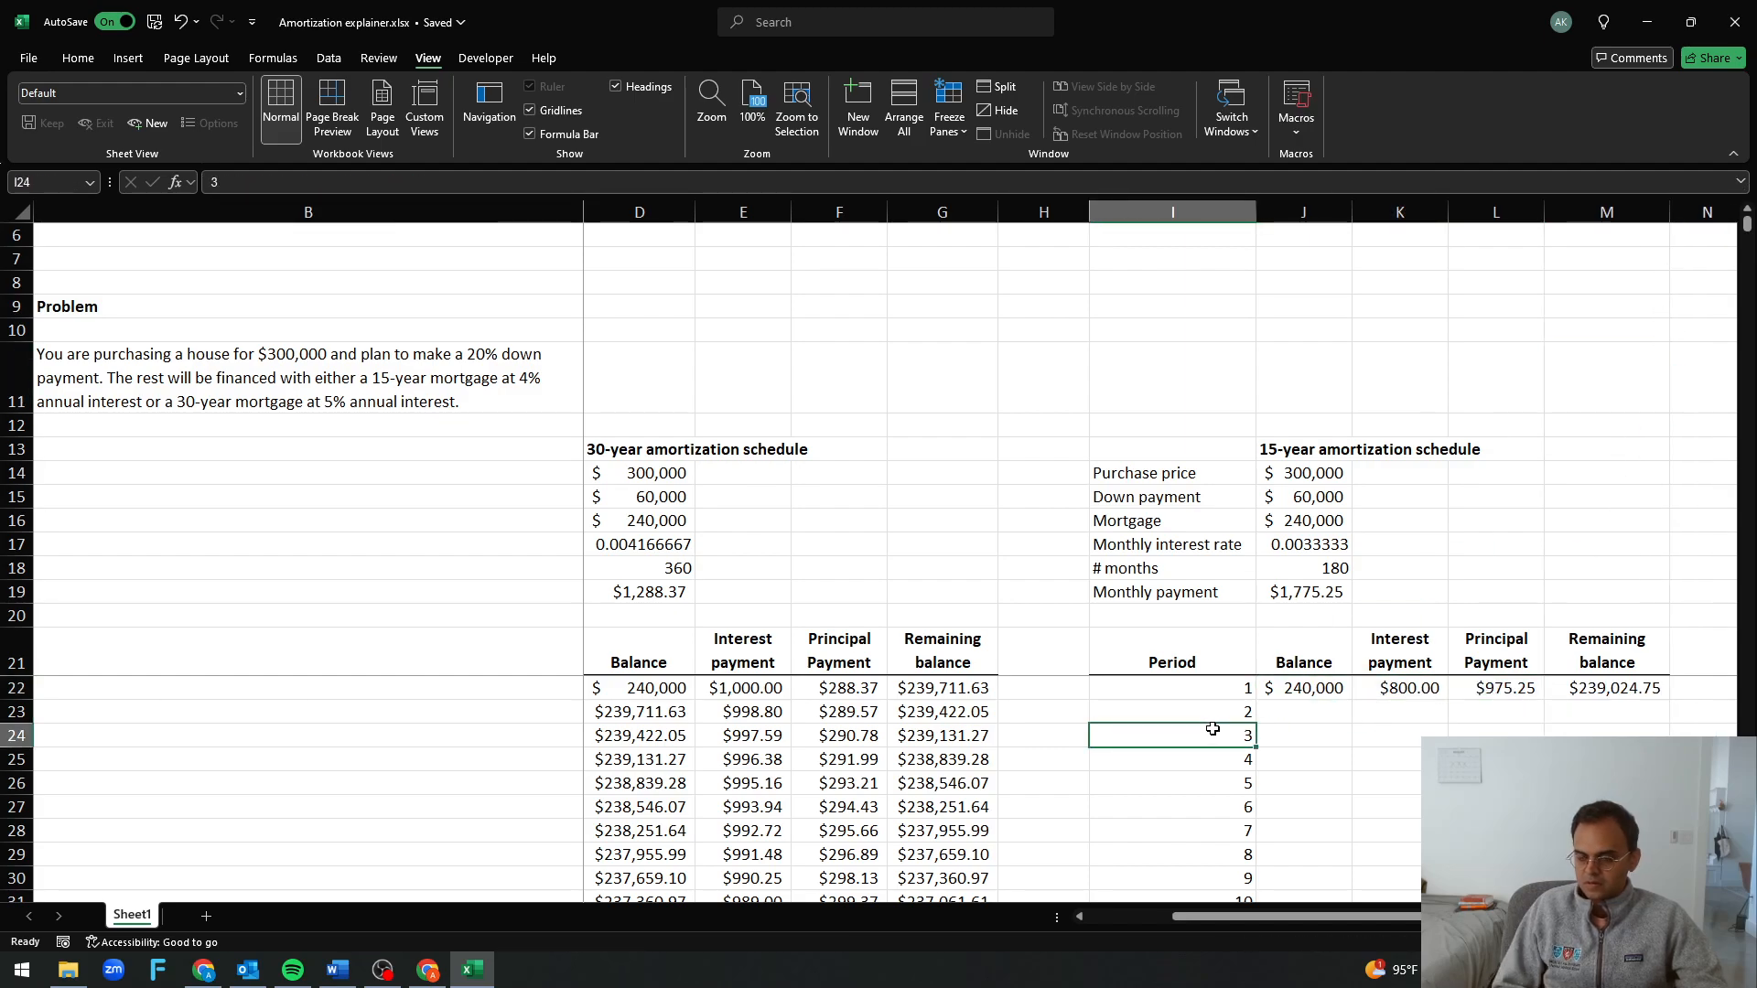
pyautogui.hotkey('ctrl', 'Down')
pyautogui.press('Right')
pyautogui.write('x')
pyautogui.hotkey('ctrl', 'shift', 'Up')
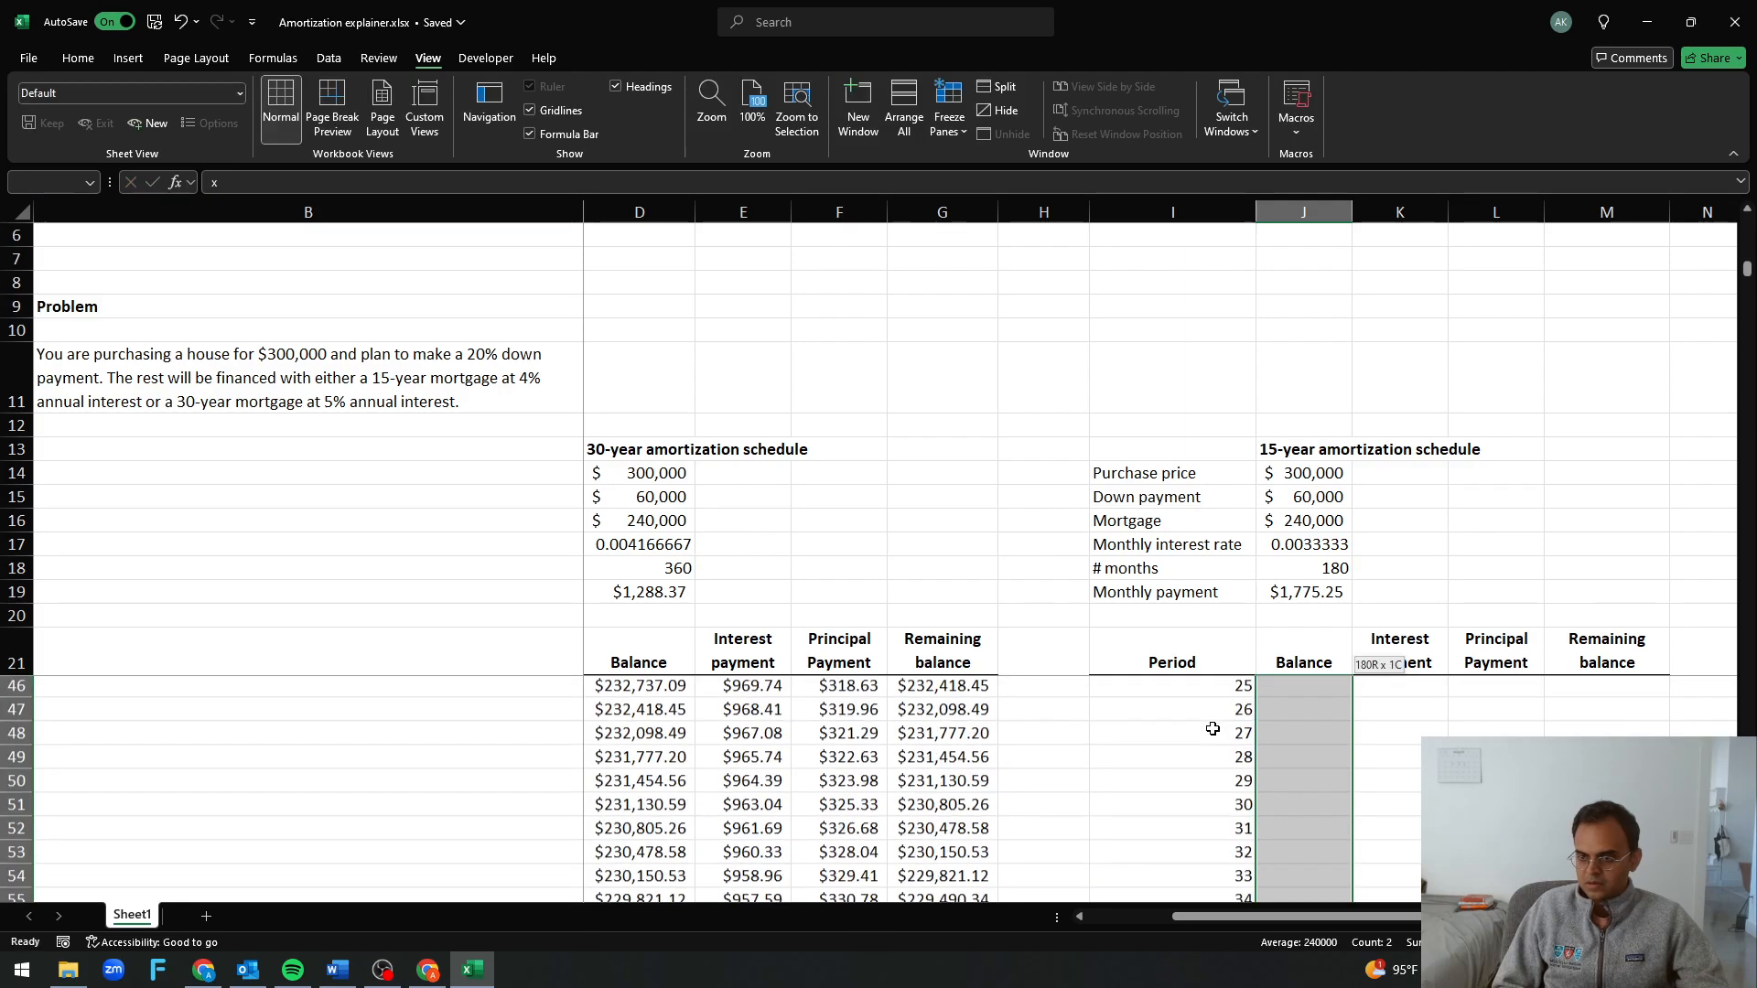
pyautogui.hotkey('shift', 'Right')
pyautogui.hotkey('shift', 'Right')
pyautogui.hotkey('shift', 'Right')
pyautogui.hotkey('ctrl', 'd')
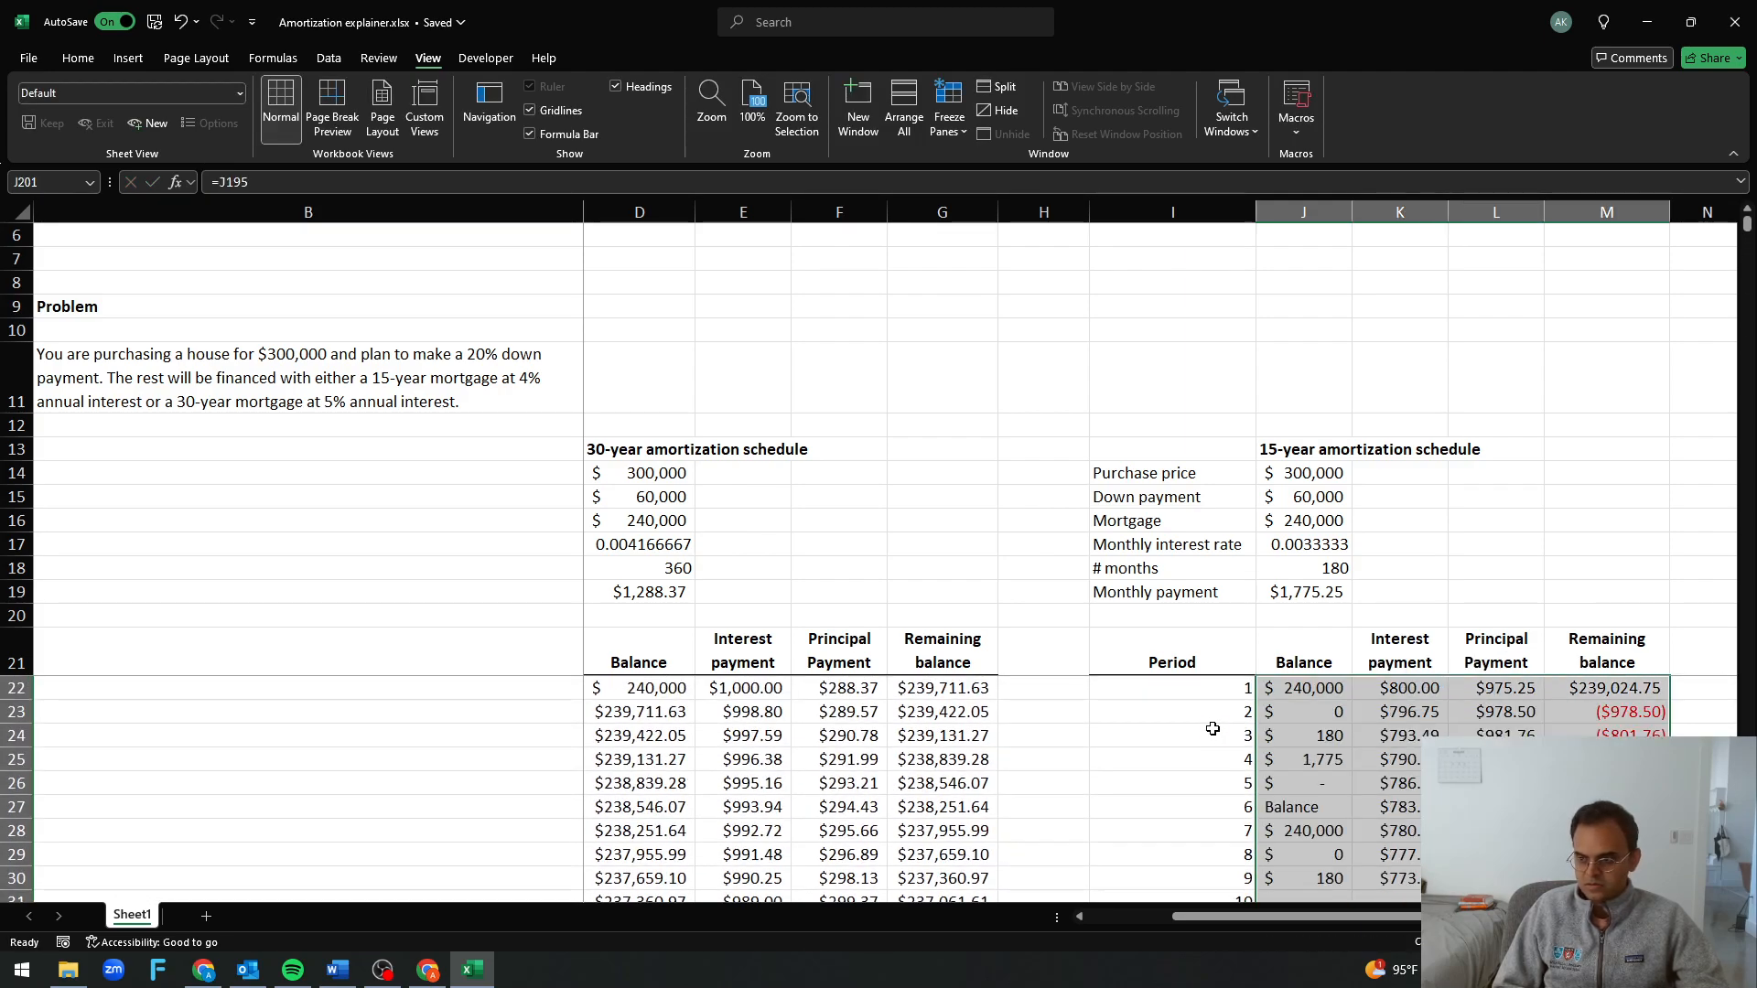
# Inspect the balance column of the 15-year schedule and the cell reference used by the formula in J22
pyautogui.press('Down')
pyautogui.press('Up')
pyautogui.hotkey('ctrl', 'Up')
pyautogui.press('Up')
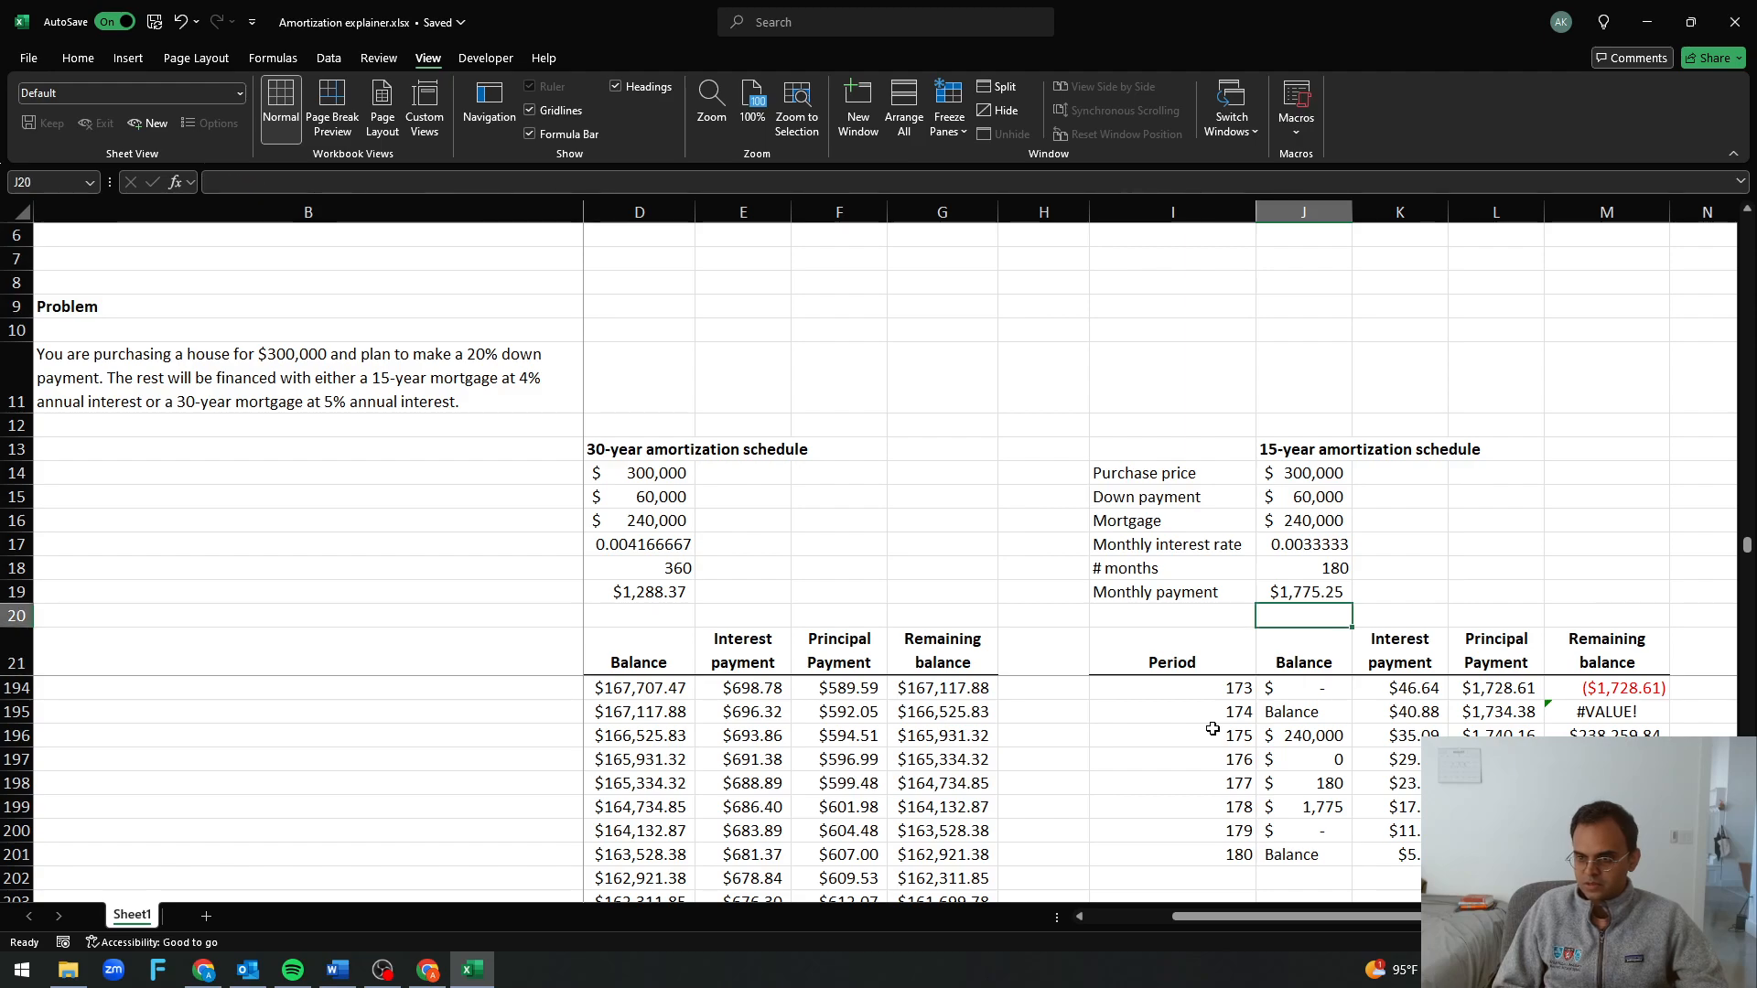
pyautogui.press('Down')
pyautogui.press('Down')
pyautogui.press('Down')
pyautogui.press('Up')
pyautogui.press('F2')
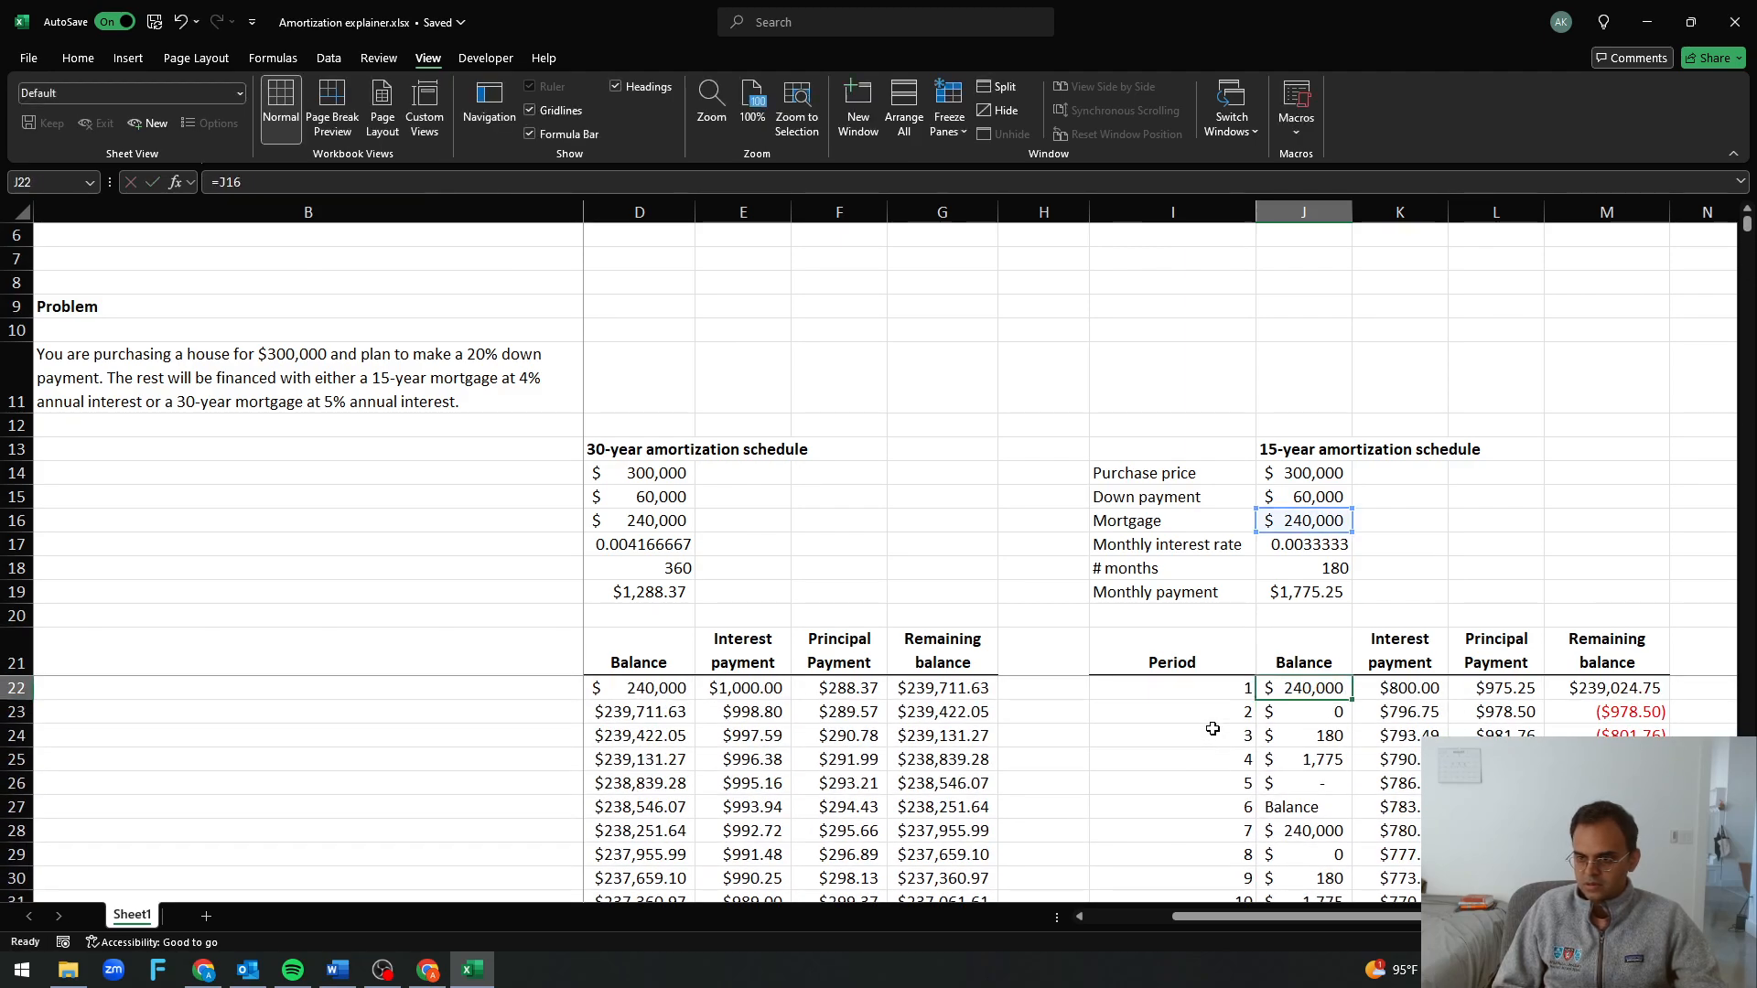
pyautogui.press('Escape')
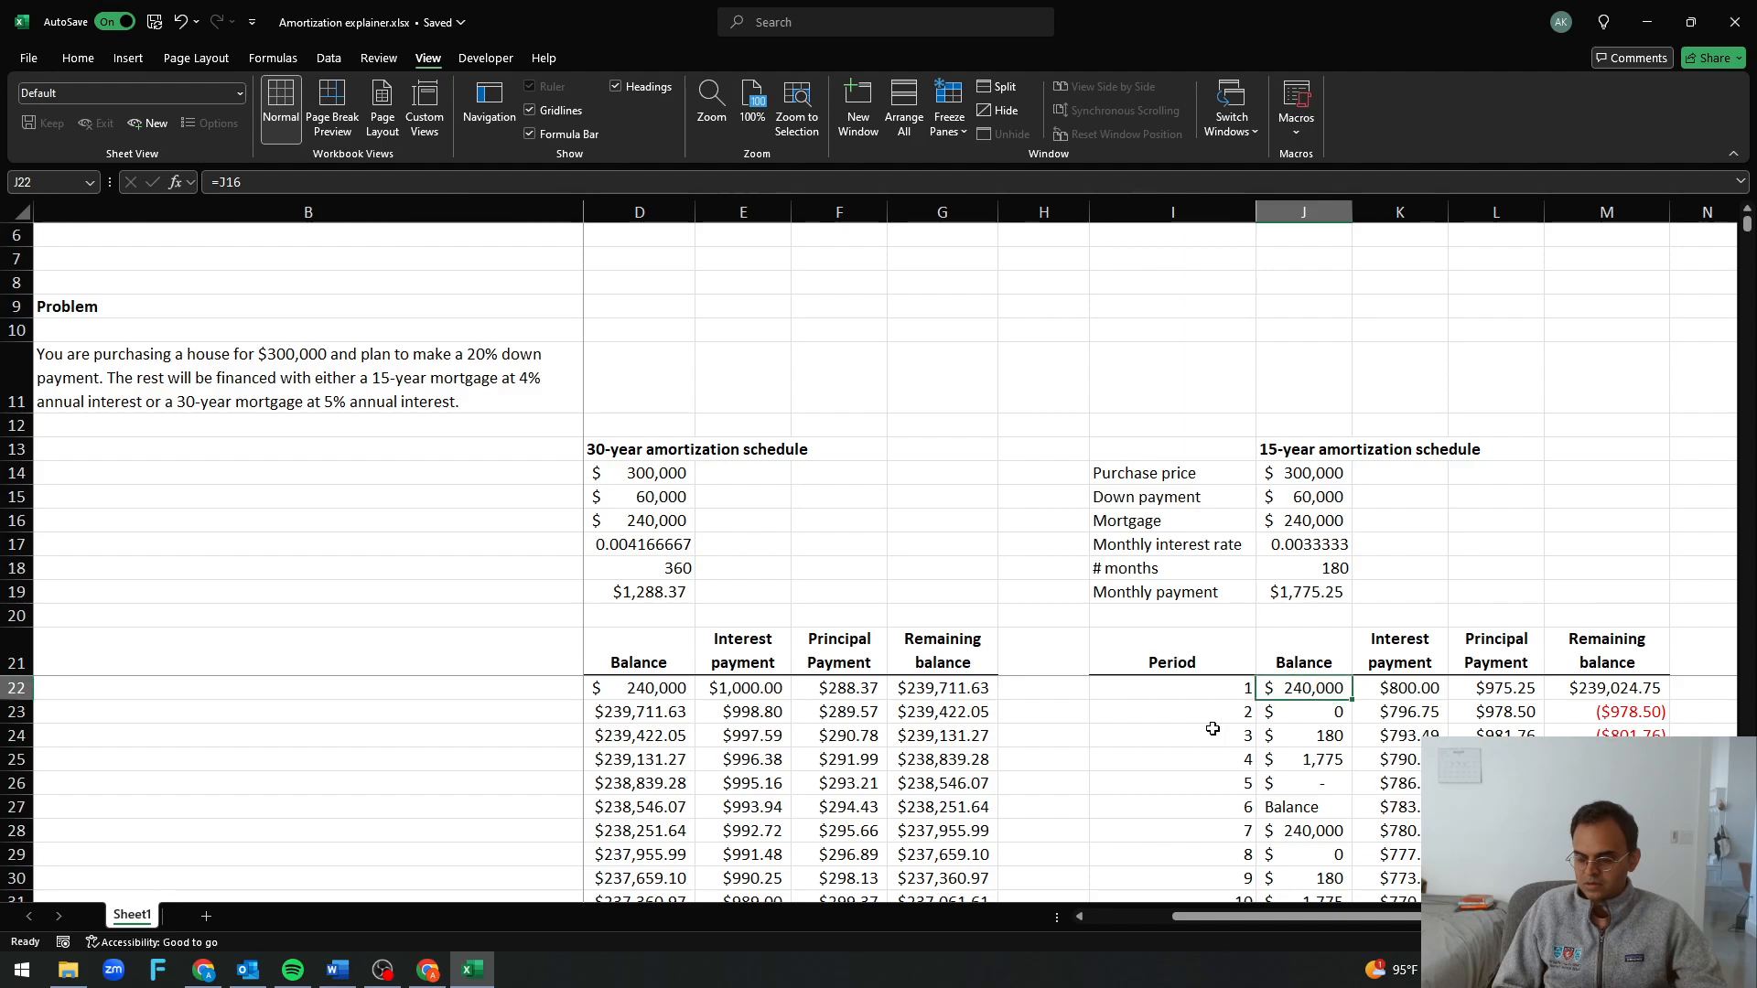
# Set the period 2 balance in J23 to the previous period's remaining balance with =M22
pyautogui.press('Down')
pyautogui.write('=')
pyautogui.press('Right')
pyautogui.press('Right')
pyautogui.press('Right')
pyautogui.press('Up')
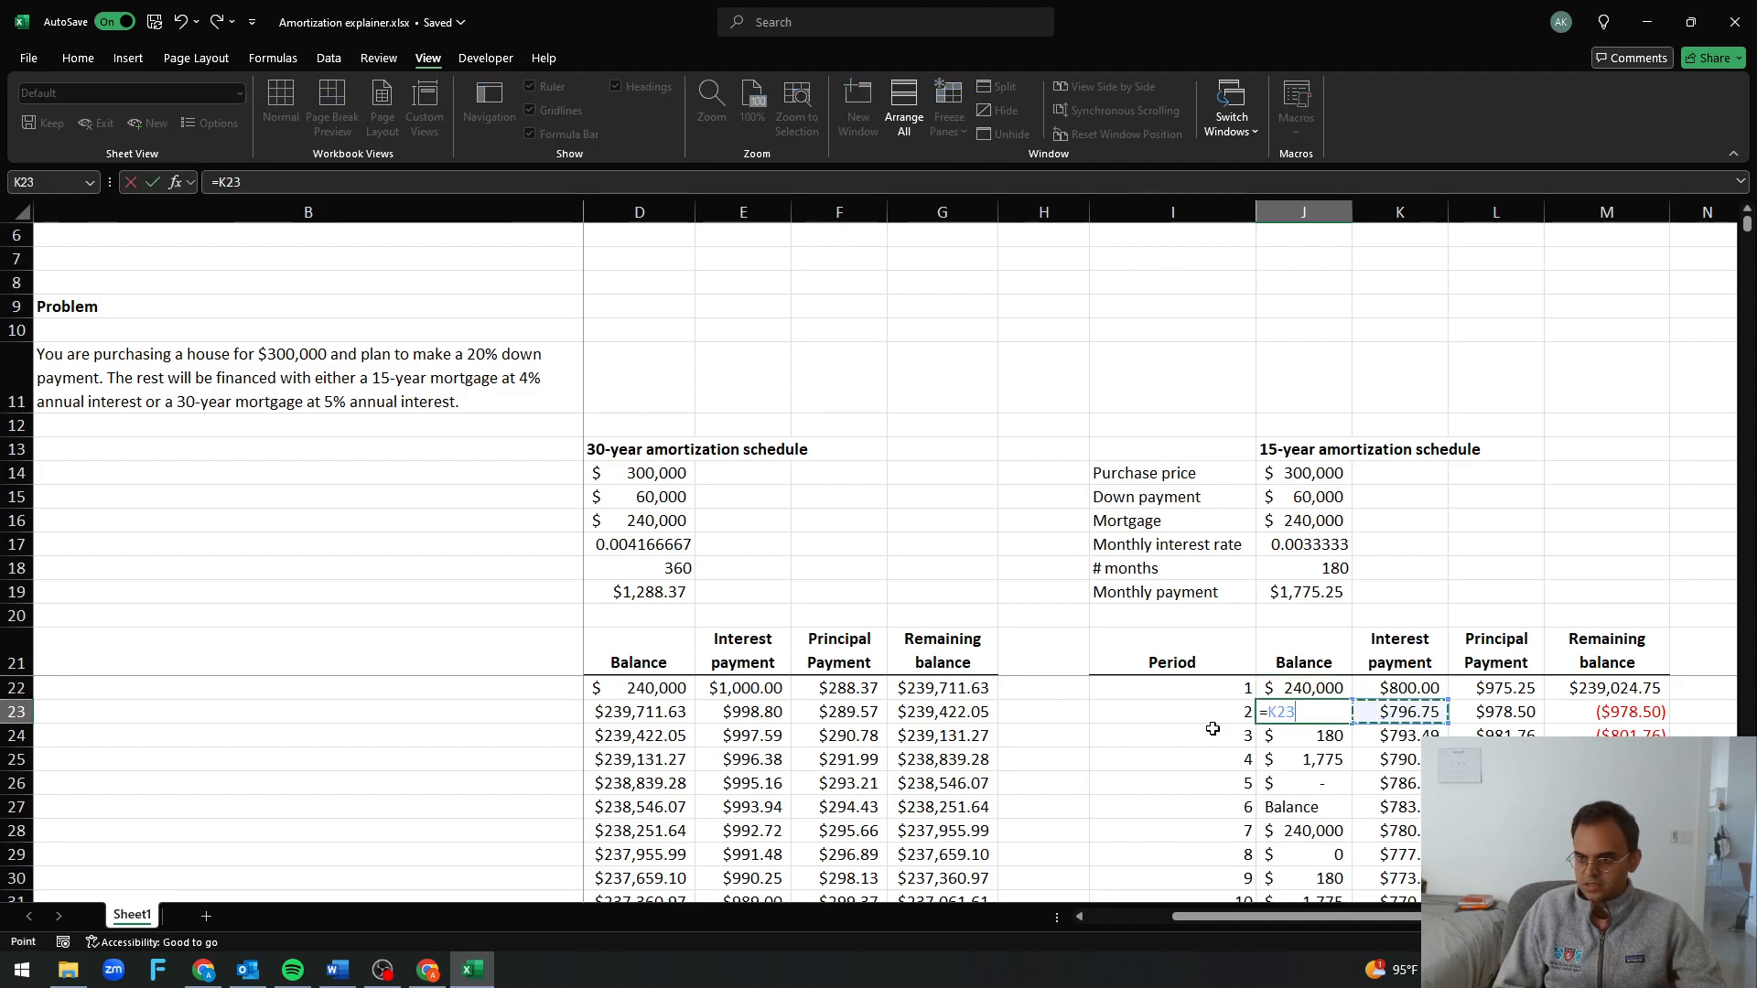
pyautogui.press('Return')
pyautogui.press('Up')
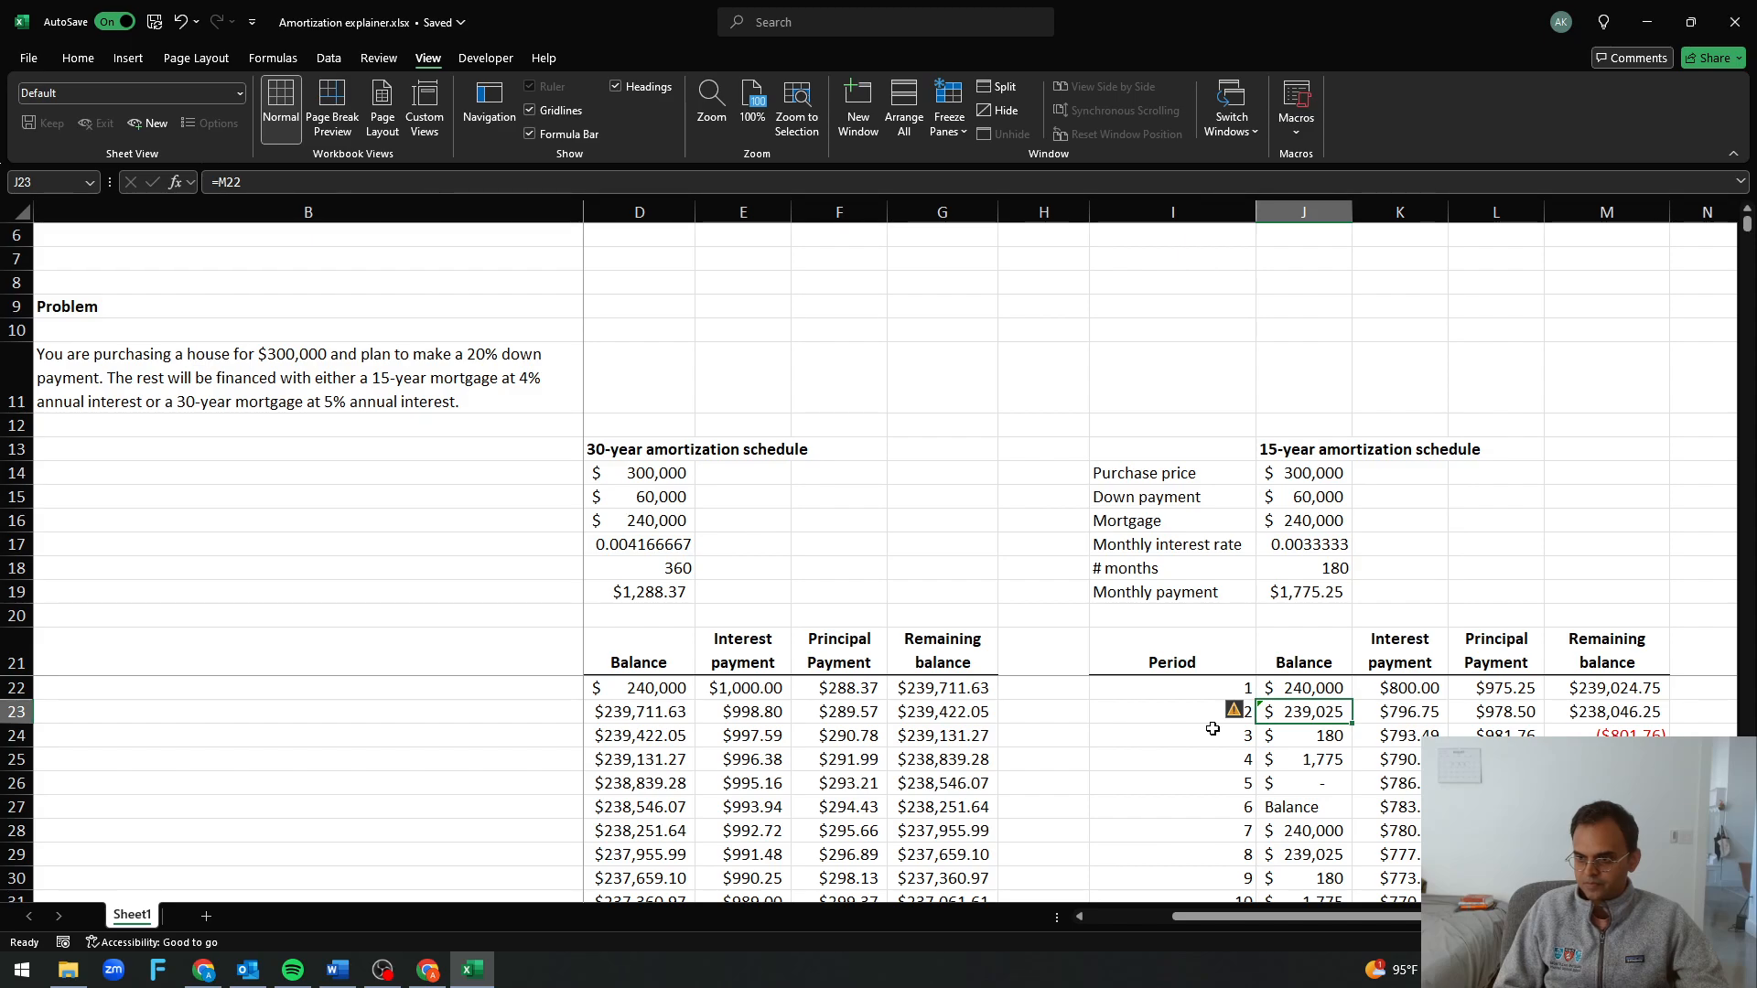
# Fill the period 2 formulas in J23:M23 down the 15-year schedule to period 180
pyautogui.hotkey('ctrl', 'shift', 'Right')
pyautogui.hotkey('ctrl', 'shift', 'Down')
pyautogui.hotkey('ctrl', 'd')
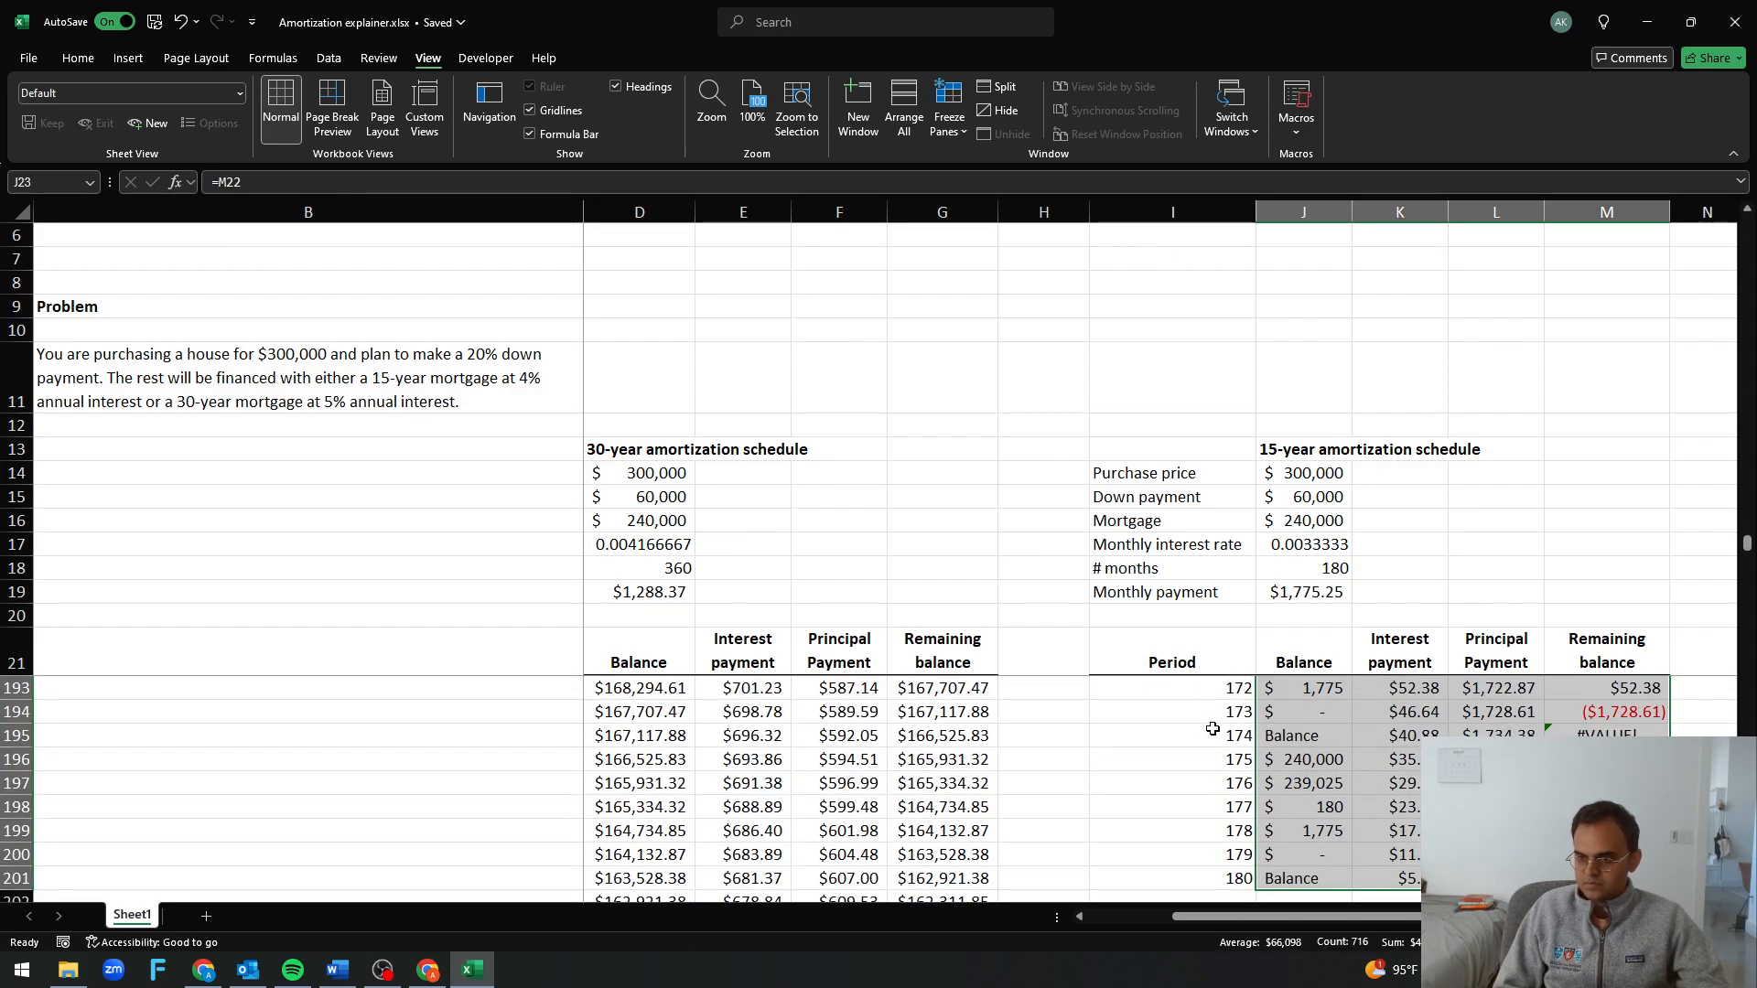
pyautogui.hotkey('ctrl', 'Up')
pyautogui.press('Up')
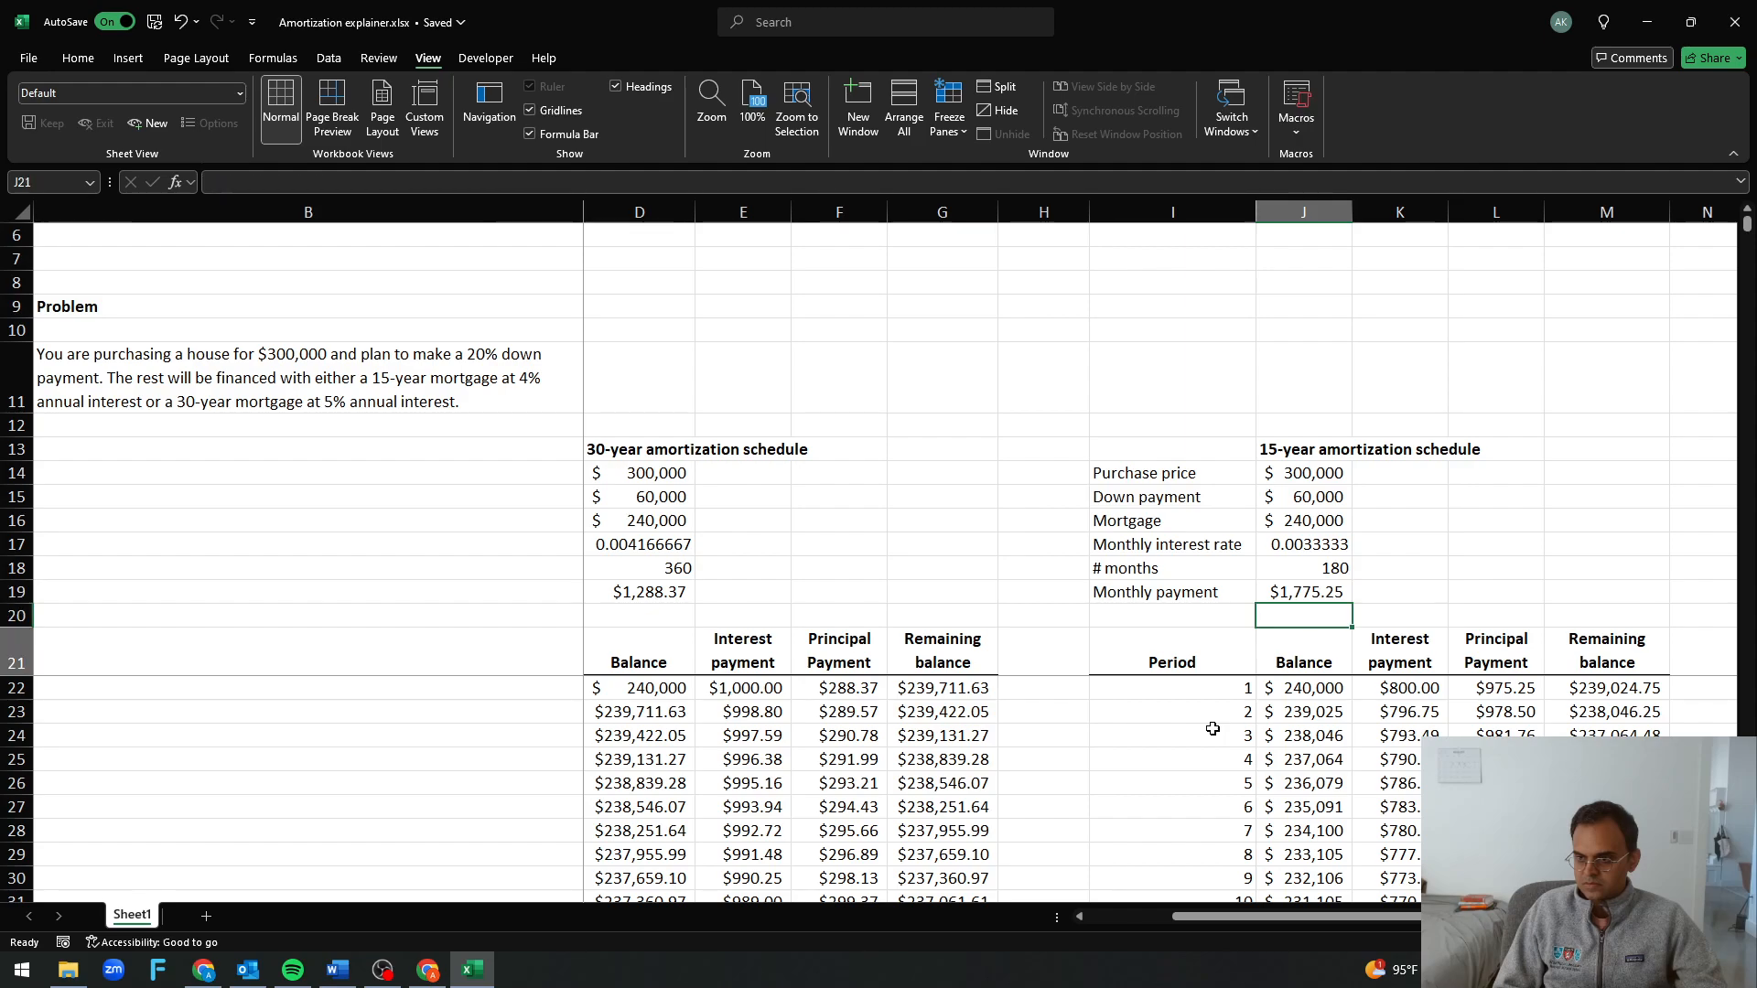
# Compare the interest and principal payments of periods 1 and 5 with the 15-year loan's monthly payment
pyautogui.press('Down')
pyautogui.press('Down')
pyautogui.press('Down')
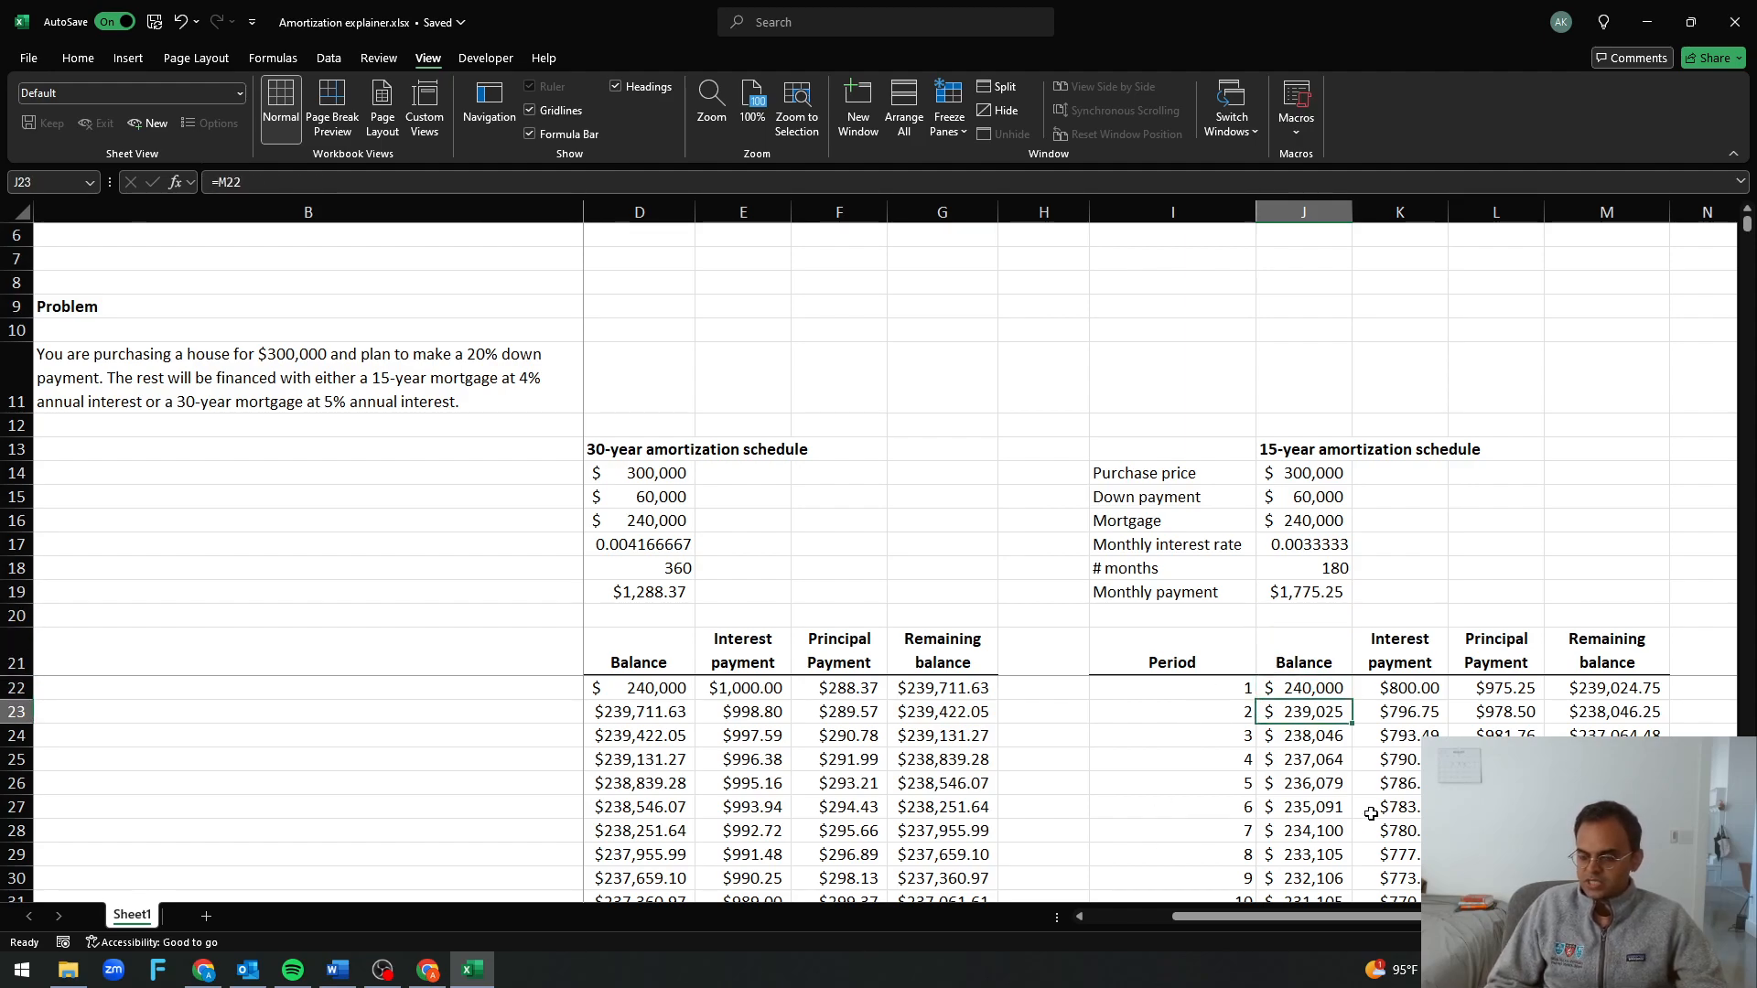
pyautogui.click(1409, 693)
pyautogui.keyDown('ctrl'); pyautogui.click(1511, 698); pyautogui.keyUp('ctrl')
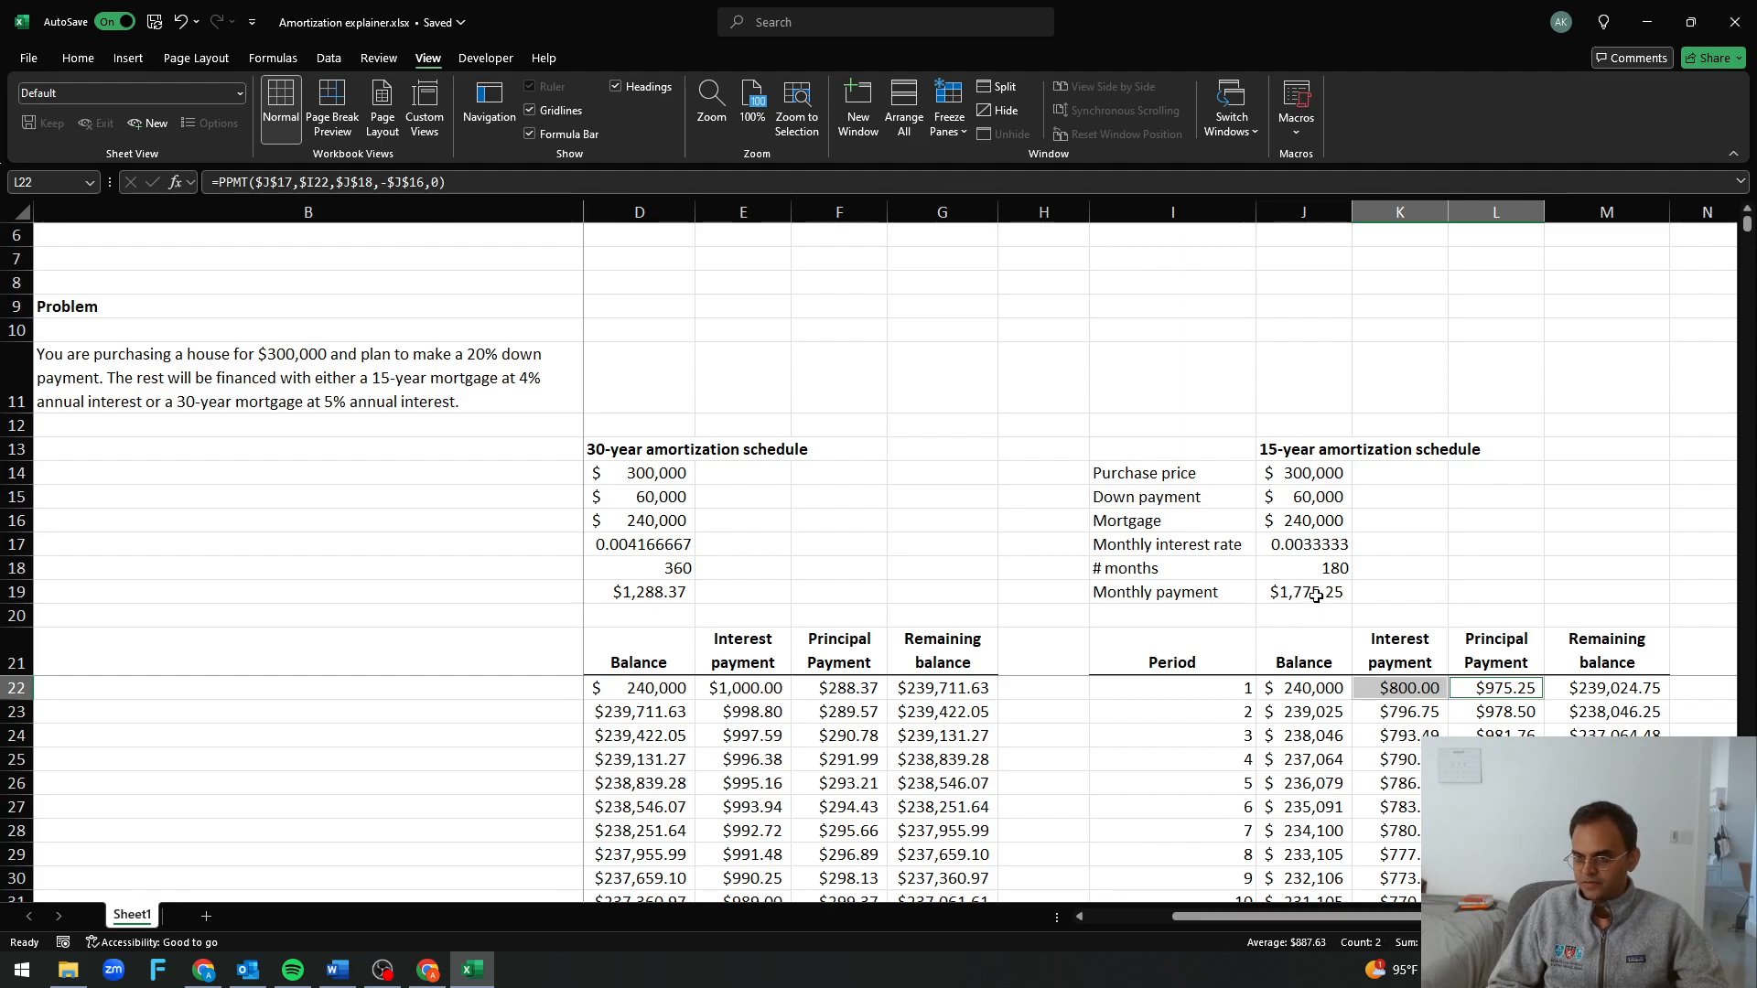
pyautogui.moveTo(1400, 783); pyautogui.dragTo(1496, 783)
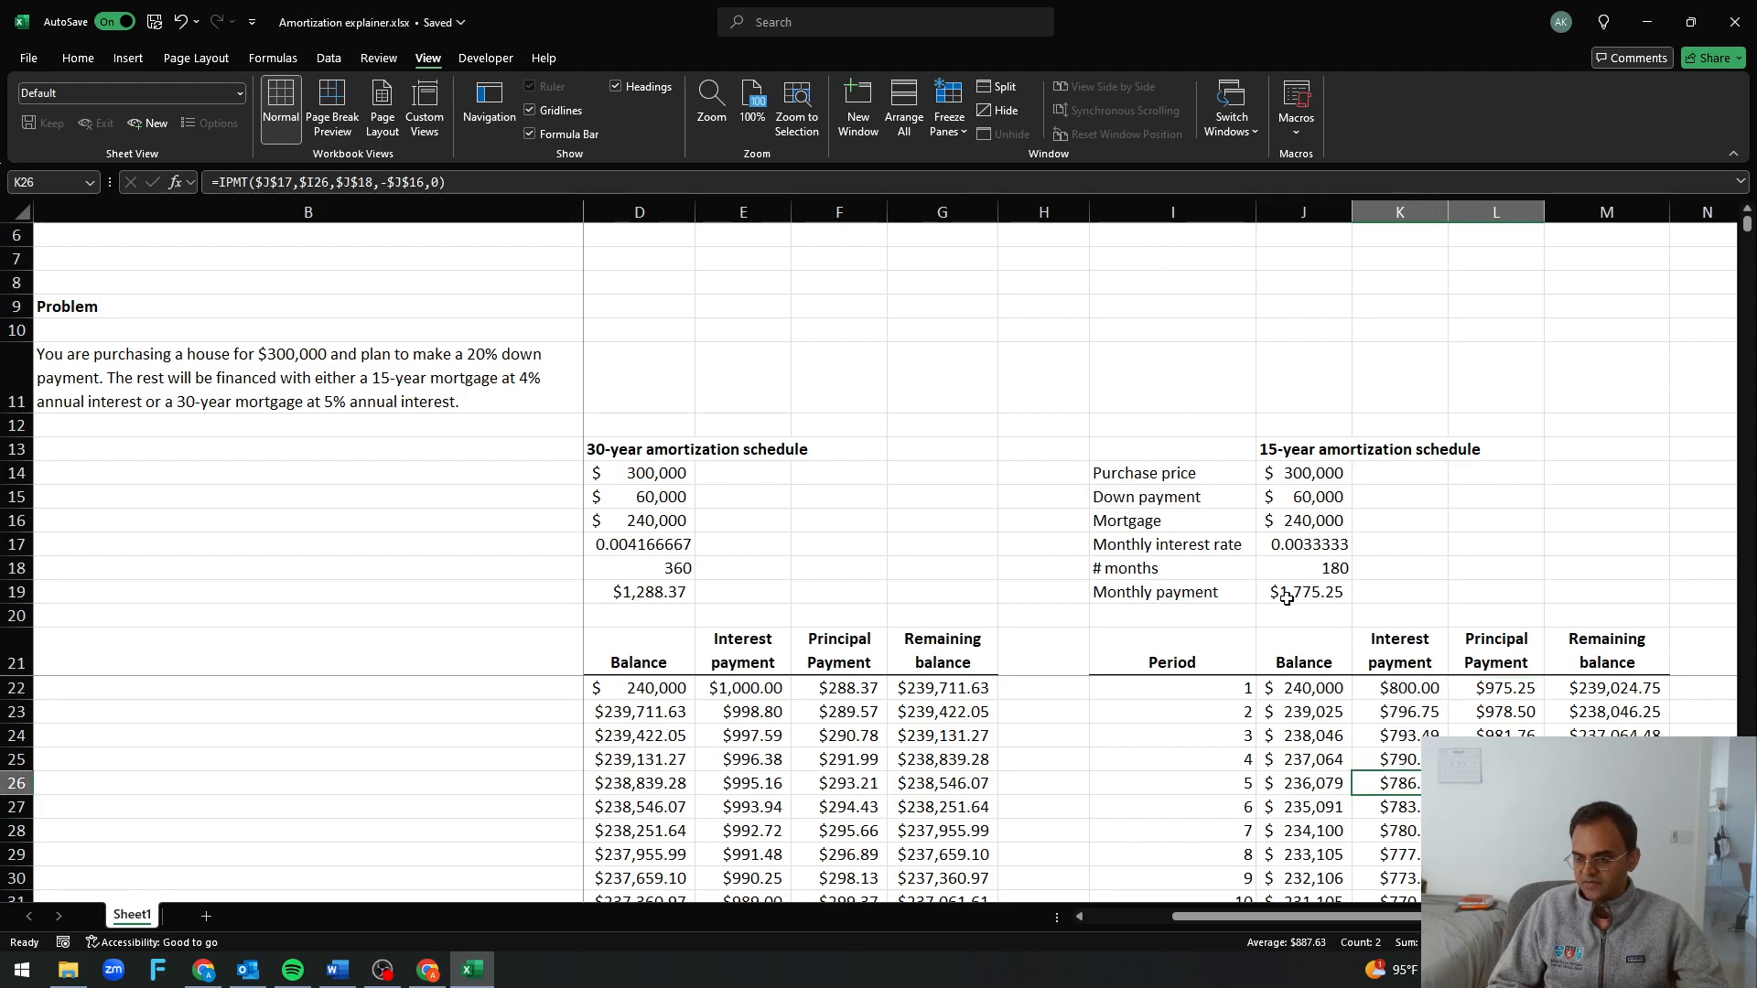
# Examine how the interest and principal payments change over the early periods of the 15-year schedule
pyautogui.click(1497, 807)
pyautogui.press('Down')
pyautogui.press('Down')
pyautogui.press('Down')
pyautogui.press('Down')
pyautogui.press('Down')
pyautogui.press('Down')
pyautogui.press('Down')
pyautogui.press('Down')
pyautogui.press('Down')
pyautogui.press('Down')
pyautogui.press('Down')
pyautogui.press('Down')
pyautogui.press('Down')
pyautogui.press('Down')
pyautogui.press('Down')
pyautogui.press('Down')
pyautogui.press('Down')
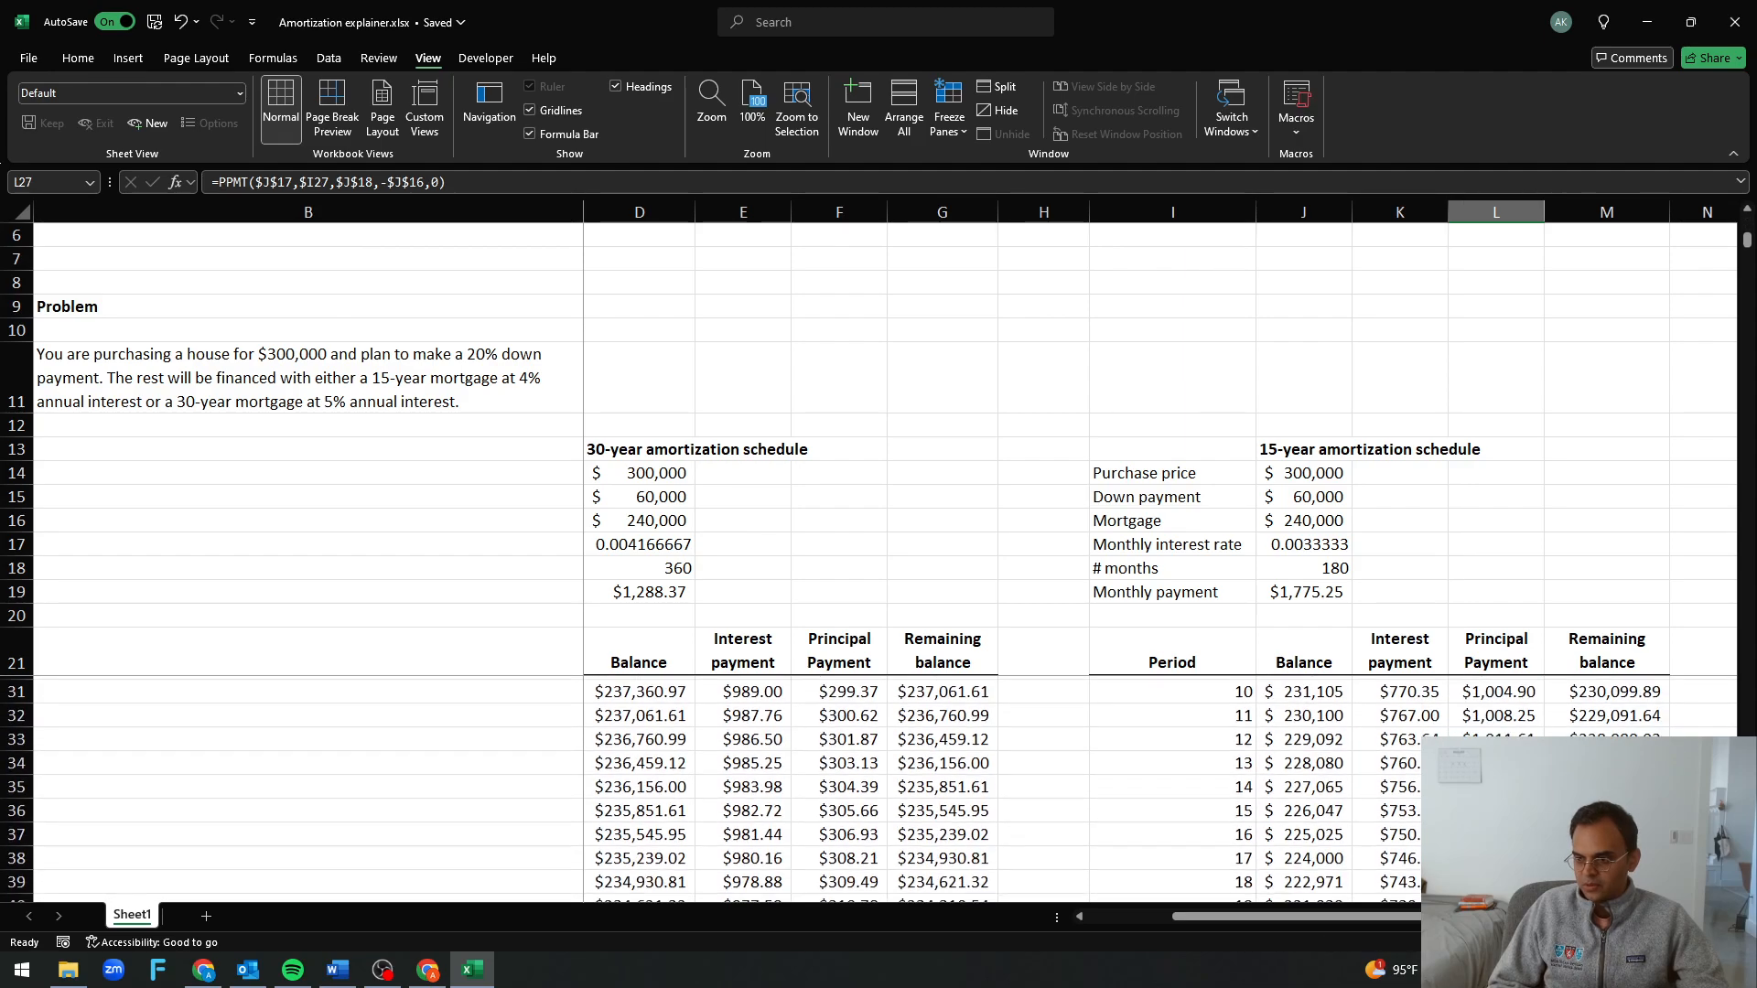
pyautogui.press('Right')
pyautogui.scroll(-4, 879, 787)
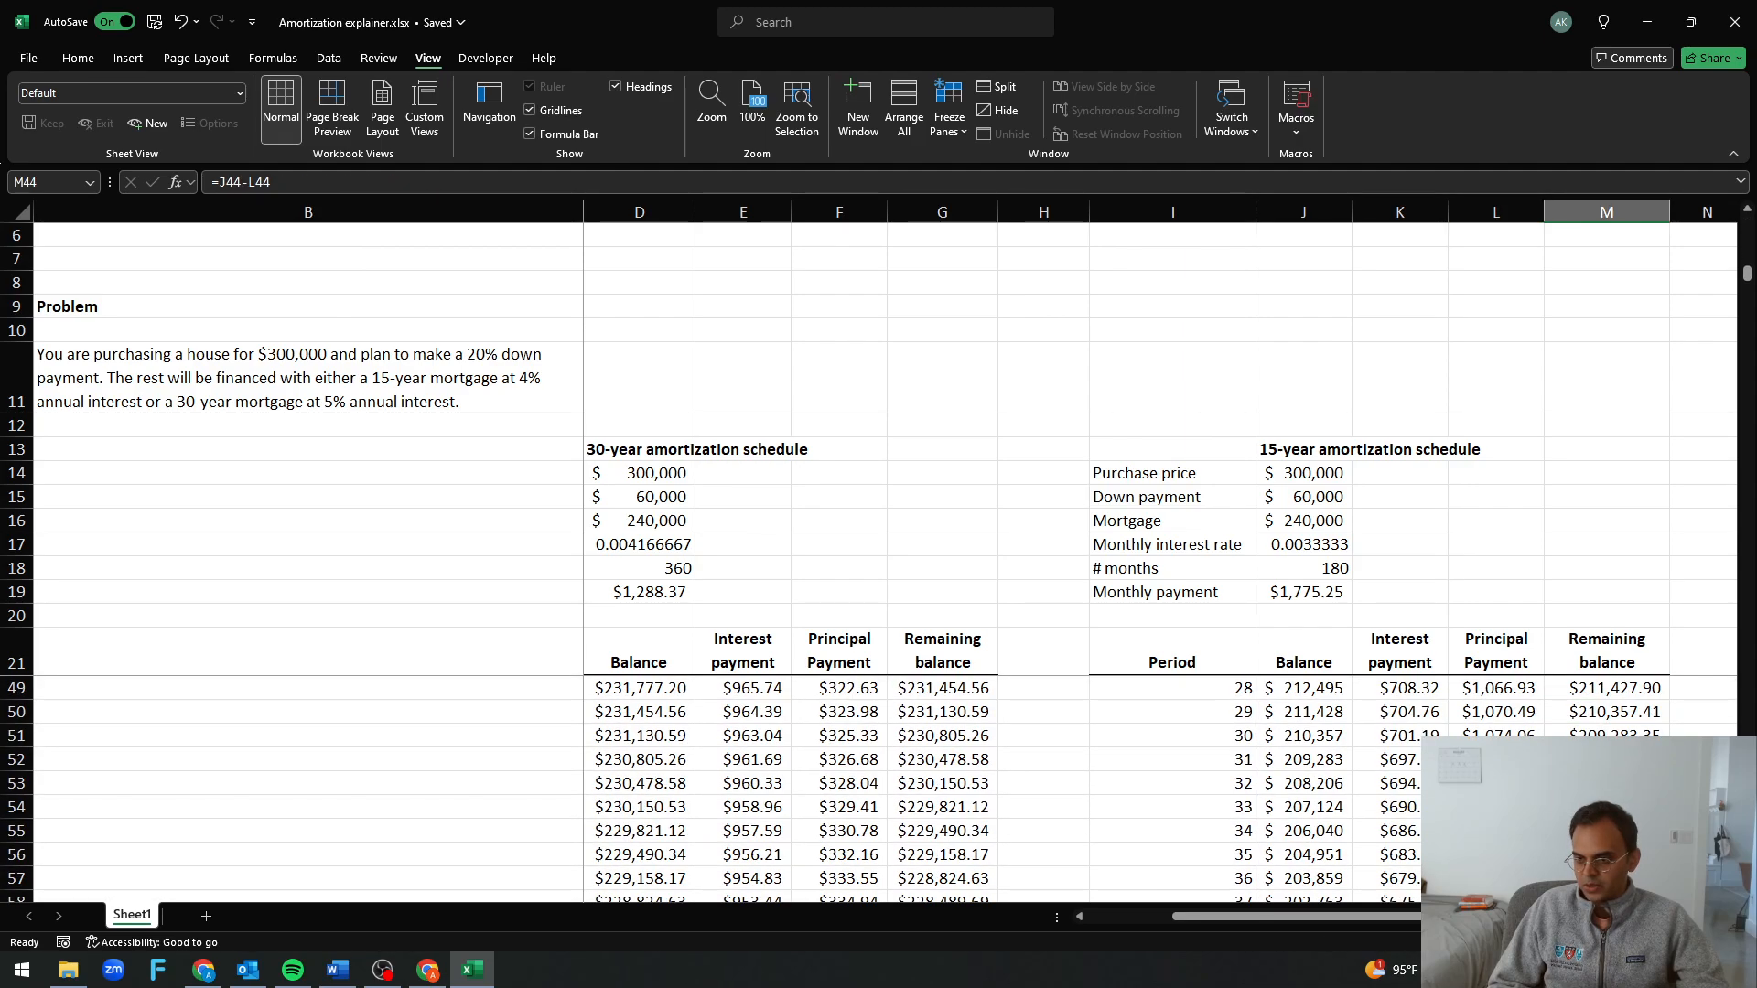
pyautogui.click(1428, 739)
pyautogui.click(1413, 808)
pyautogui.click(1413, 832)
pyautogui.click(1413, 857)
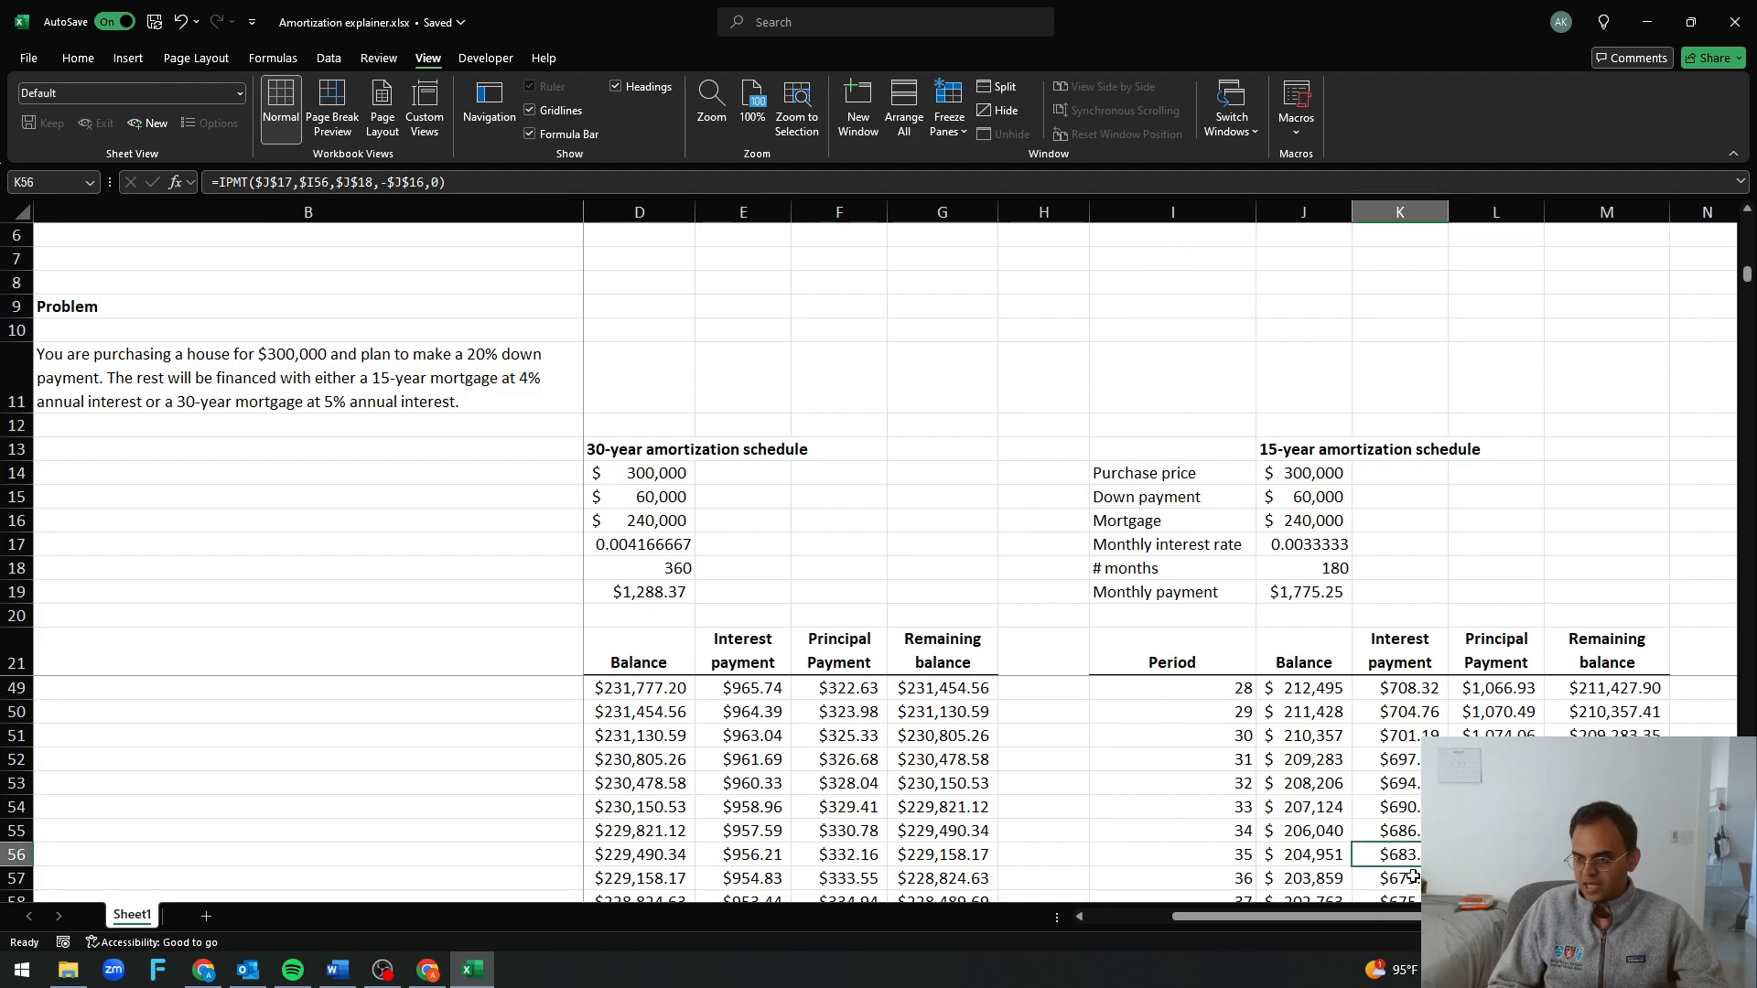
pyautogui.click(1415, 884)
pyautogui.scroll(-2, 1416, 889)
pyautogui.click(1405, 828)
pyautogui.click(1407, 855)
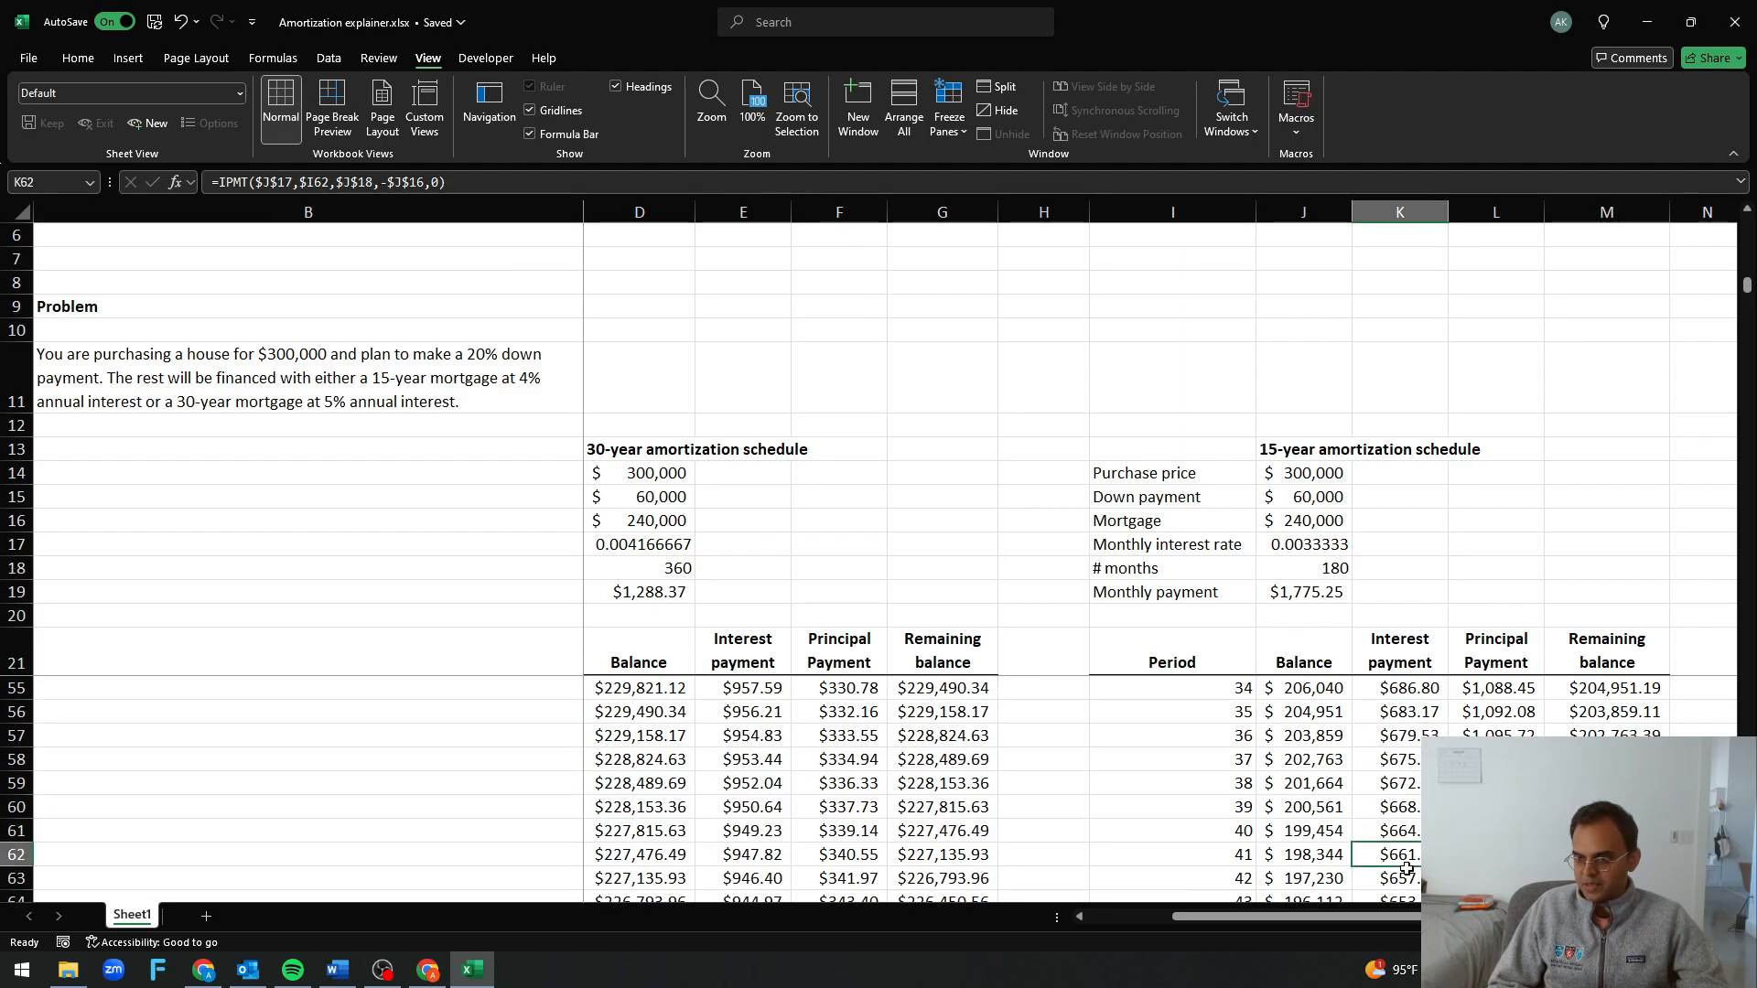
pyautogui.click(1411, 878)
pyautogui.click(1494, 831)
pyautogui.click(1494, 855)
# Check the remaining balance at period 180 in M201 at the end of the 15-year schedule
pyautogui.scroll(-11, 1493, 855)
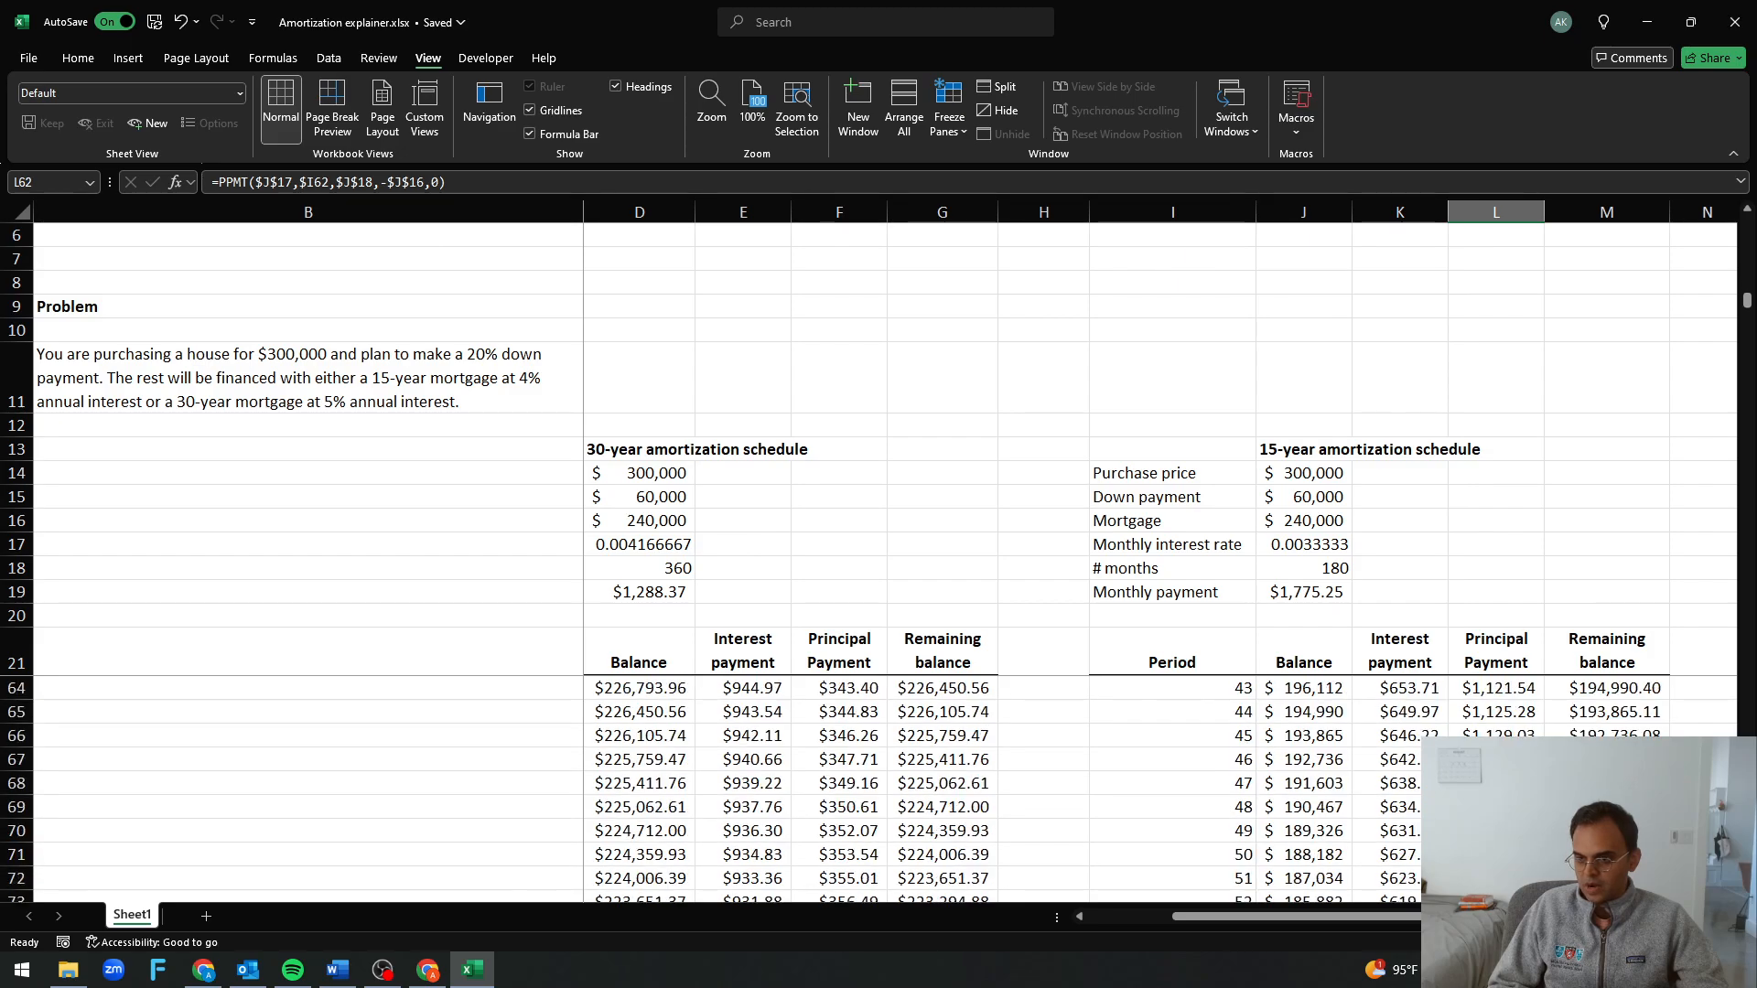
pyautogui.scroll(-20, 1493, 854)
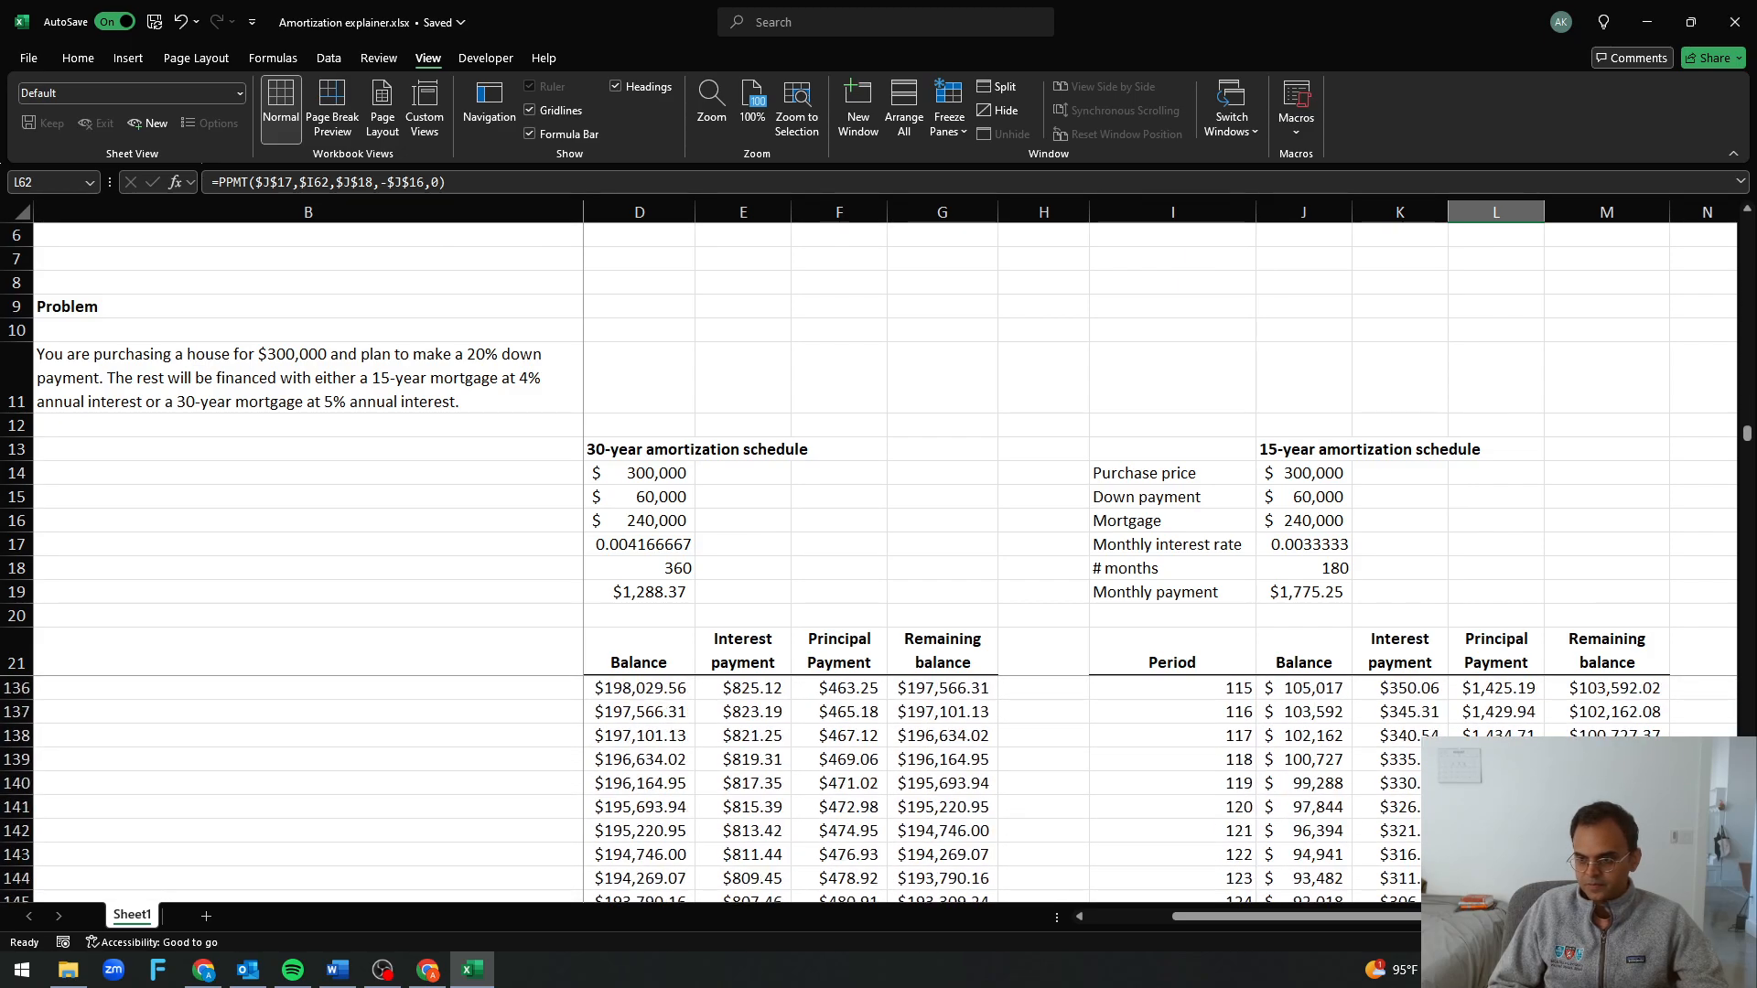
pyautogui.scroll(-9, 1493, 855)
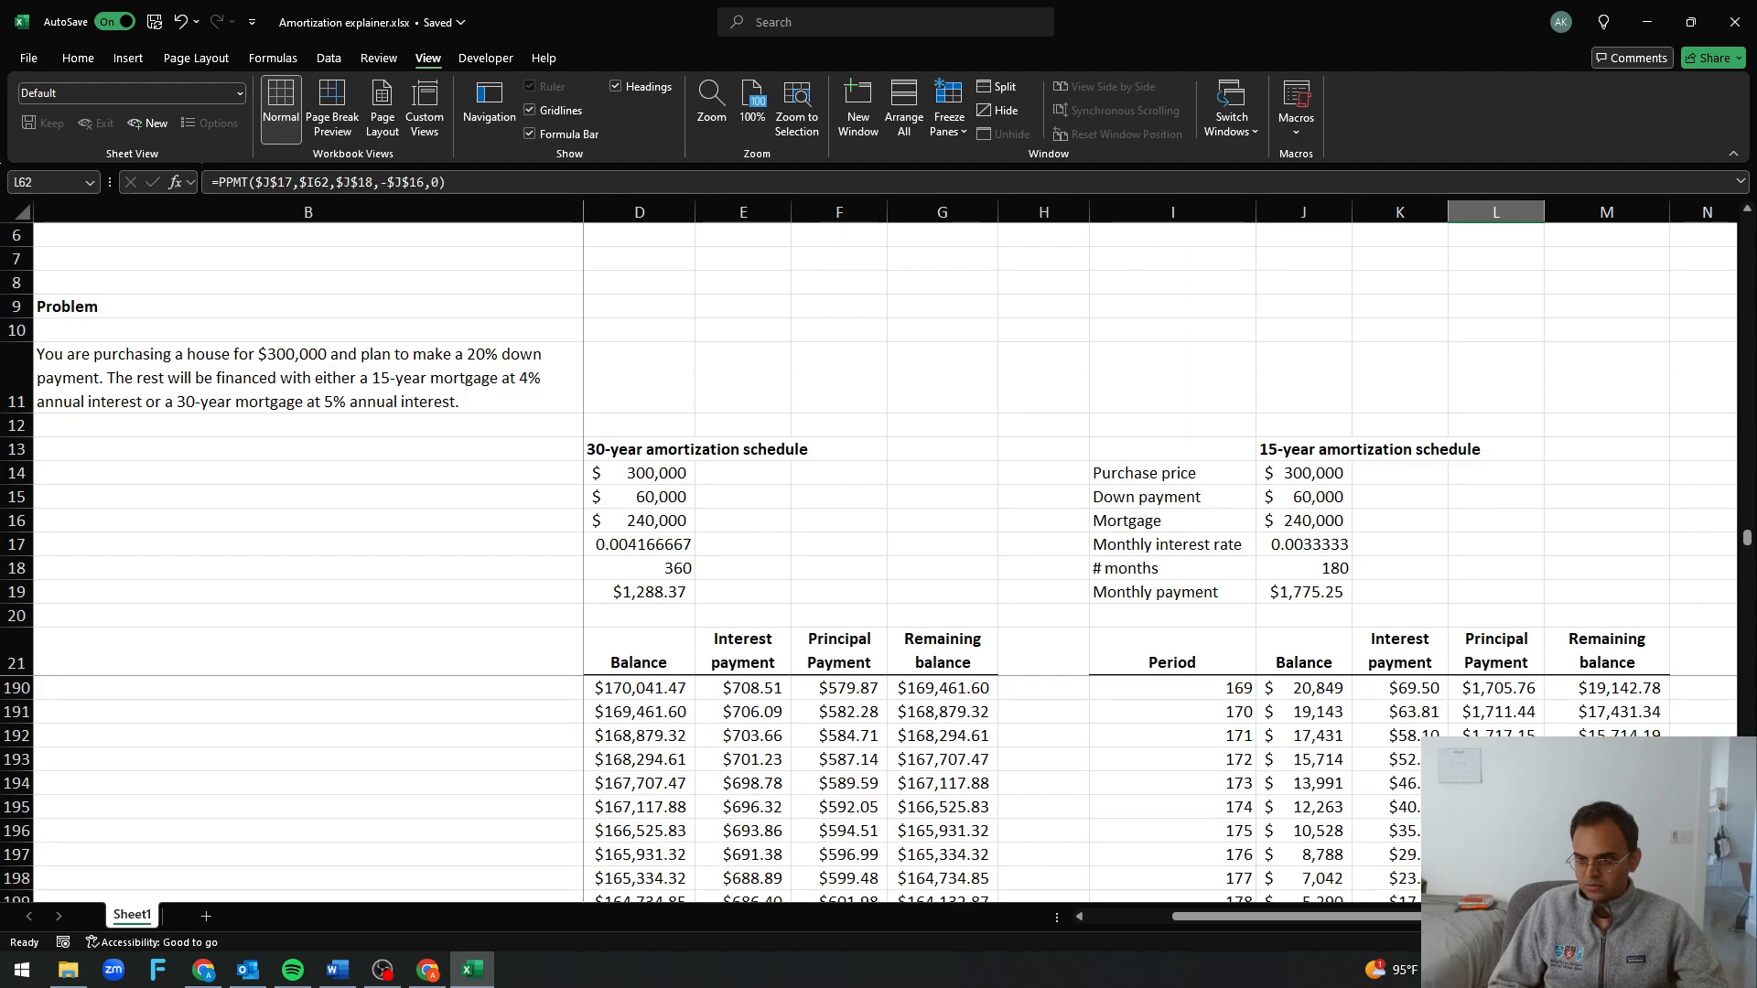
pyautogui.click(1606, 808)
pyautogui.scroll(-2, 1407, 830)
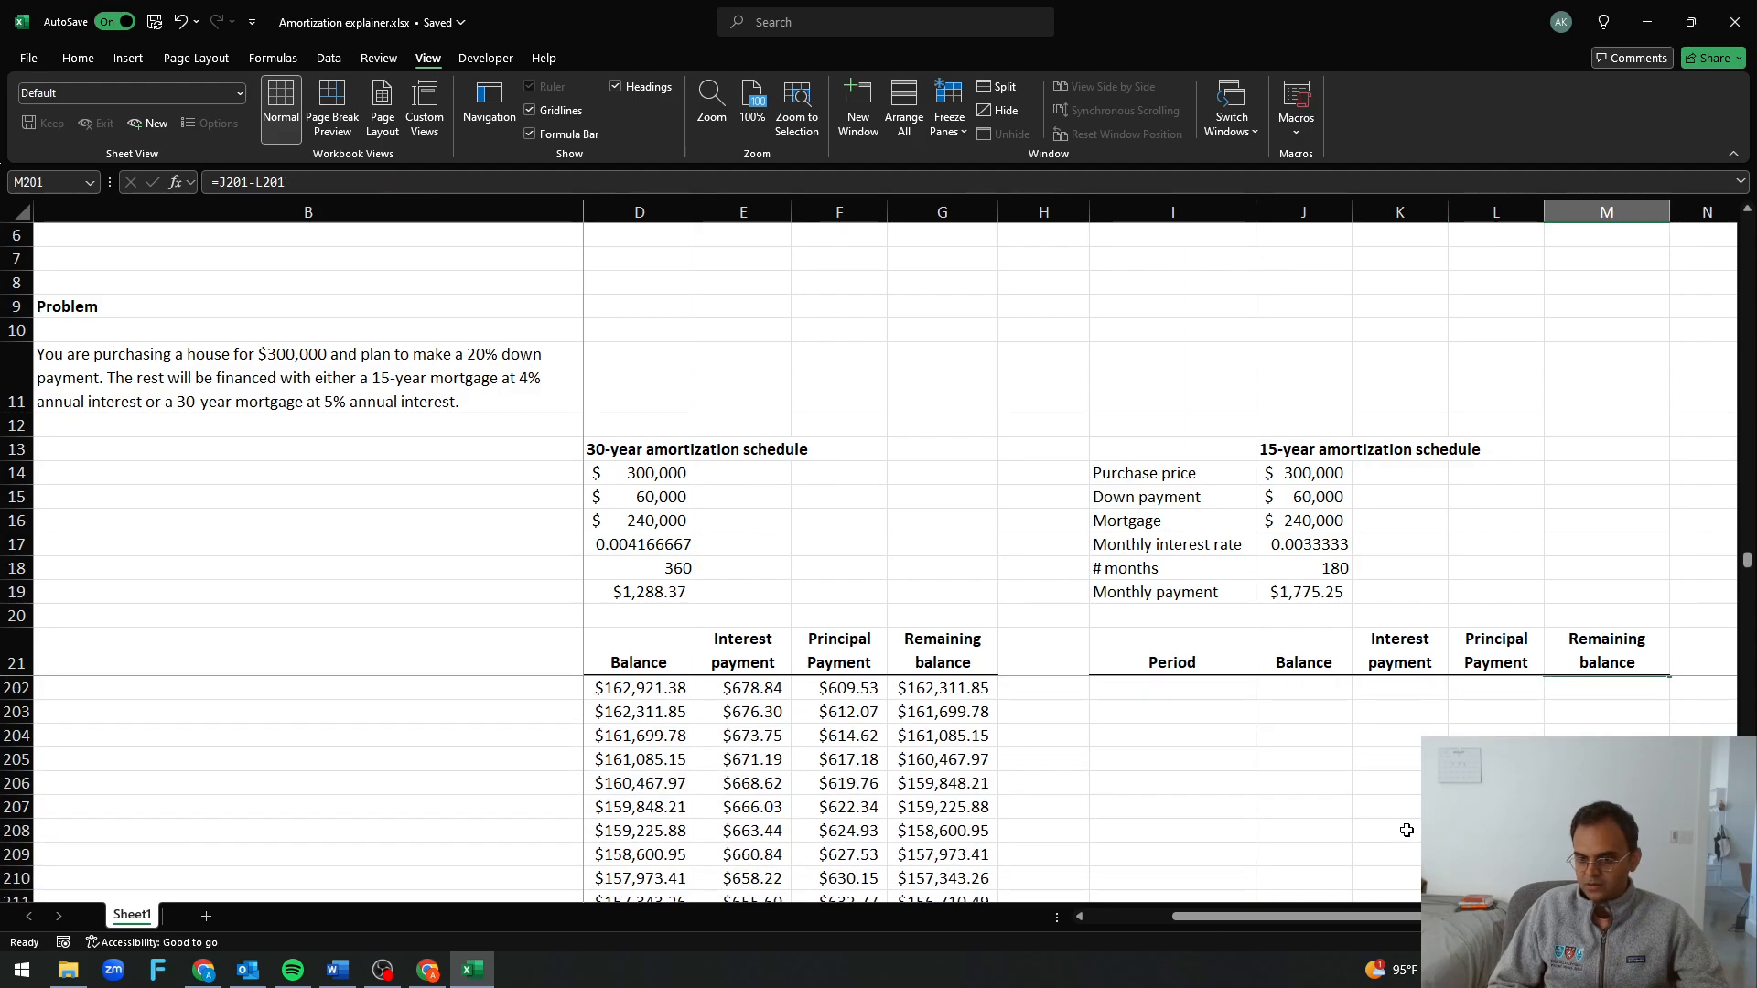
pyautogui.scroll(3, 1407, 830)
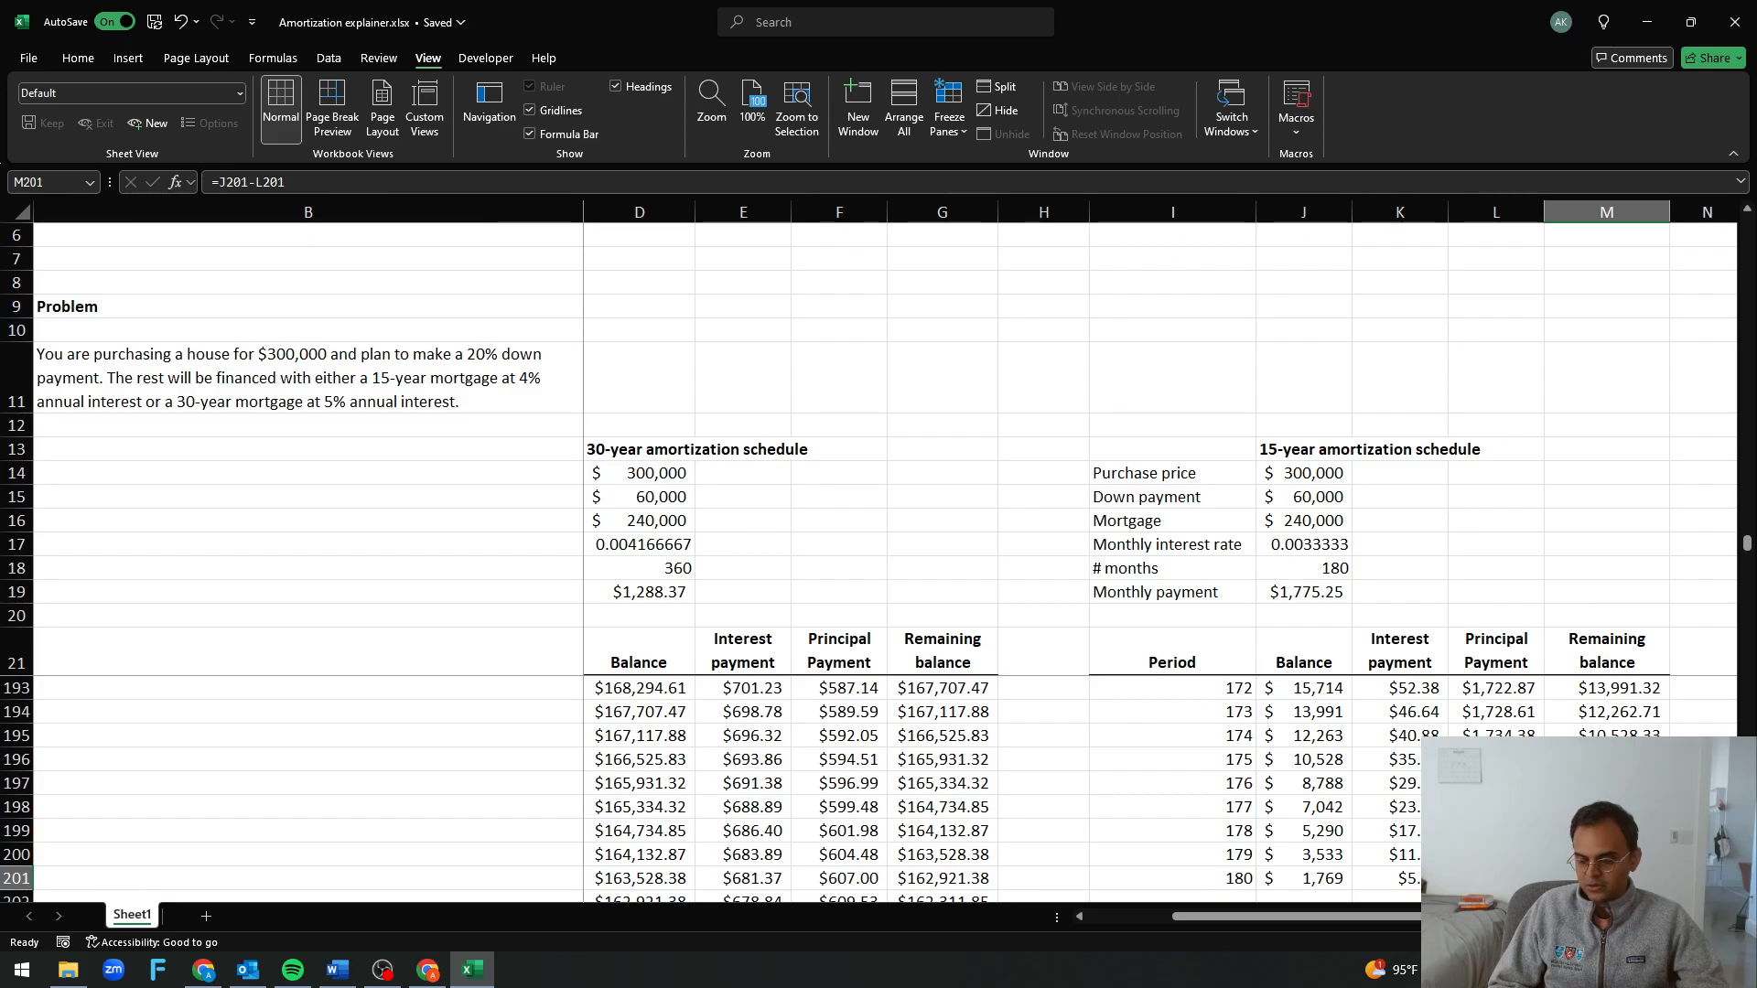
pyautogui.scroll(20, 869, 789)
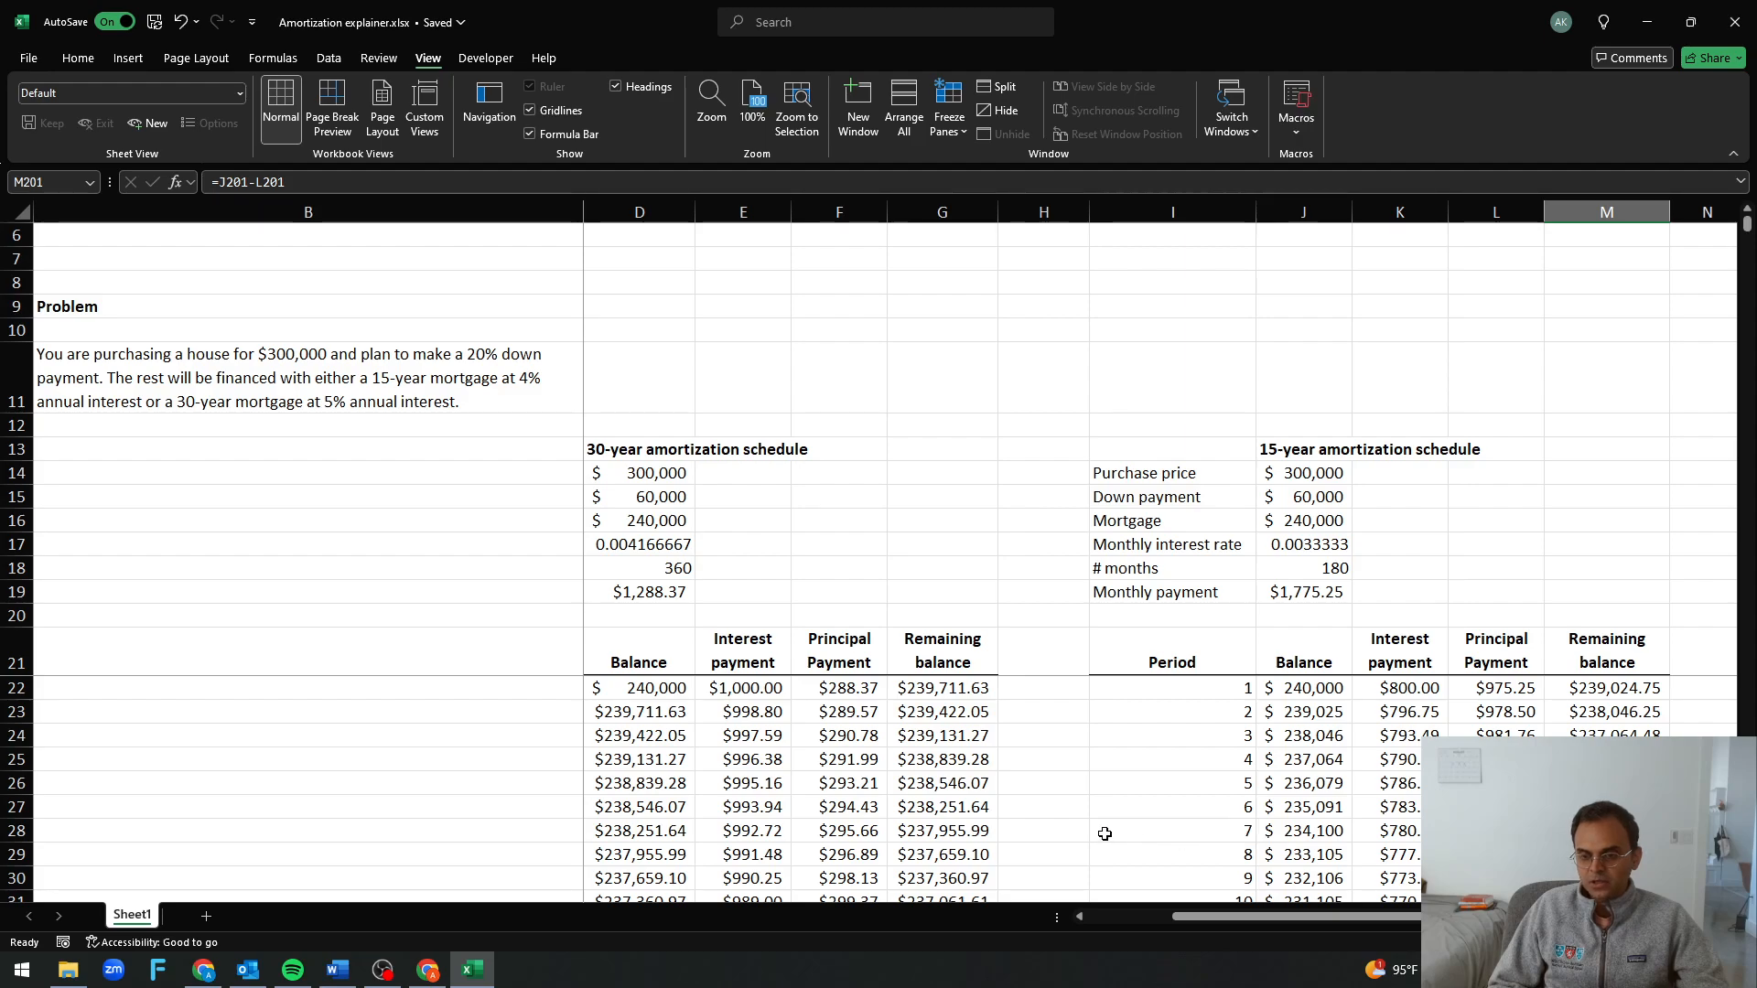
# Compare the remaining balances of the 30-year and 15-year loans at period 25
pyautogui.scroll(-3, 959, 814)
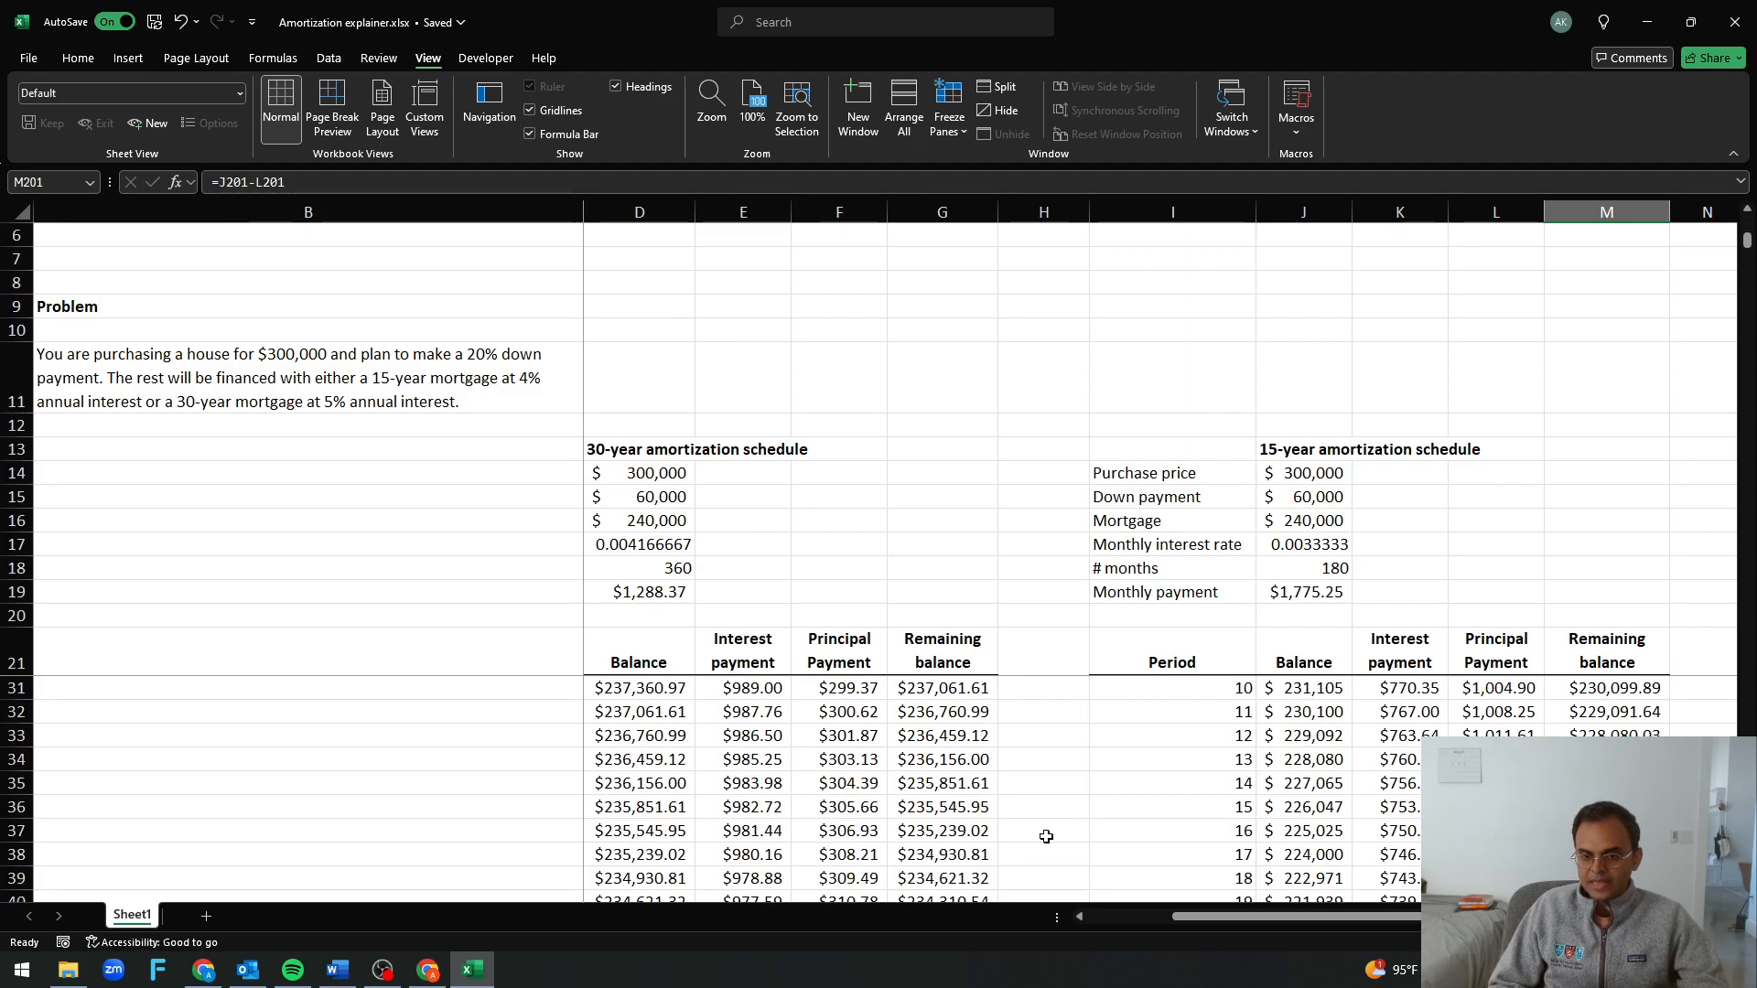
pyautogui.scroll(-3, 931, 820)
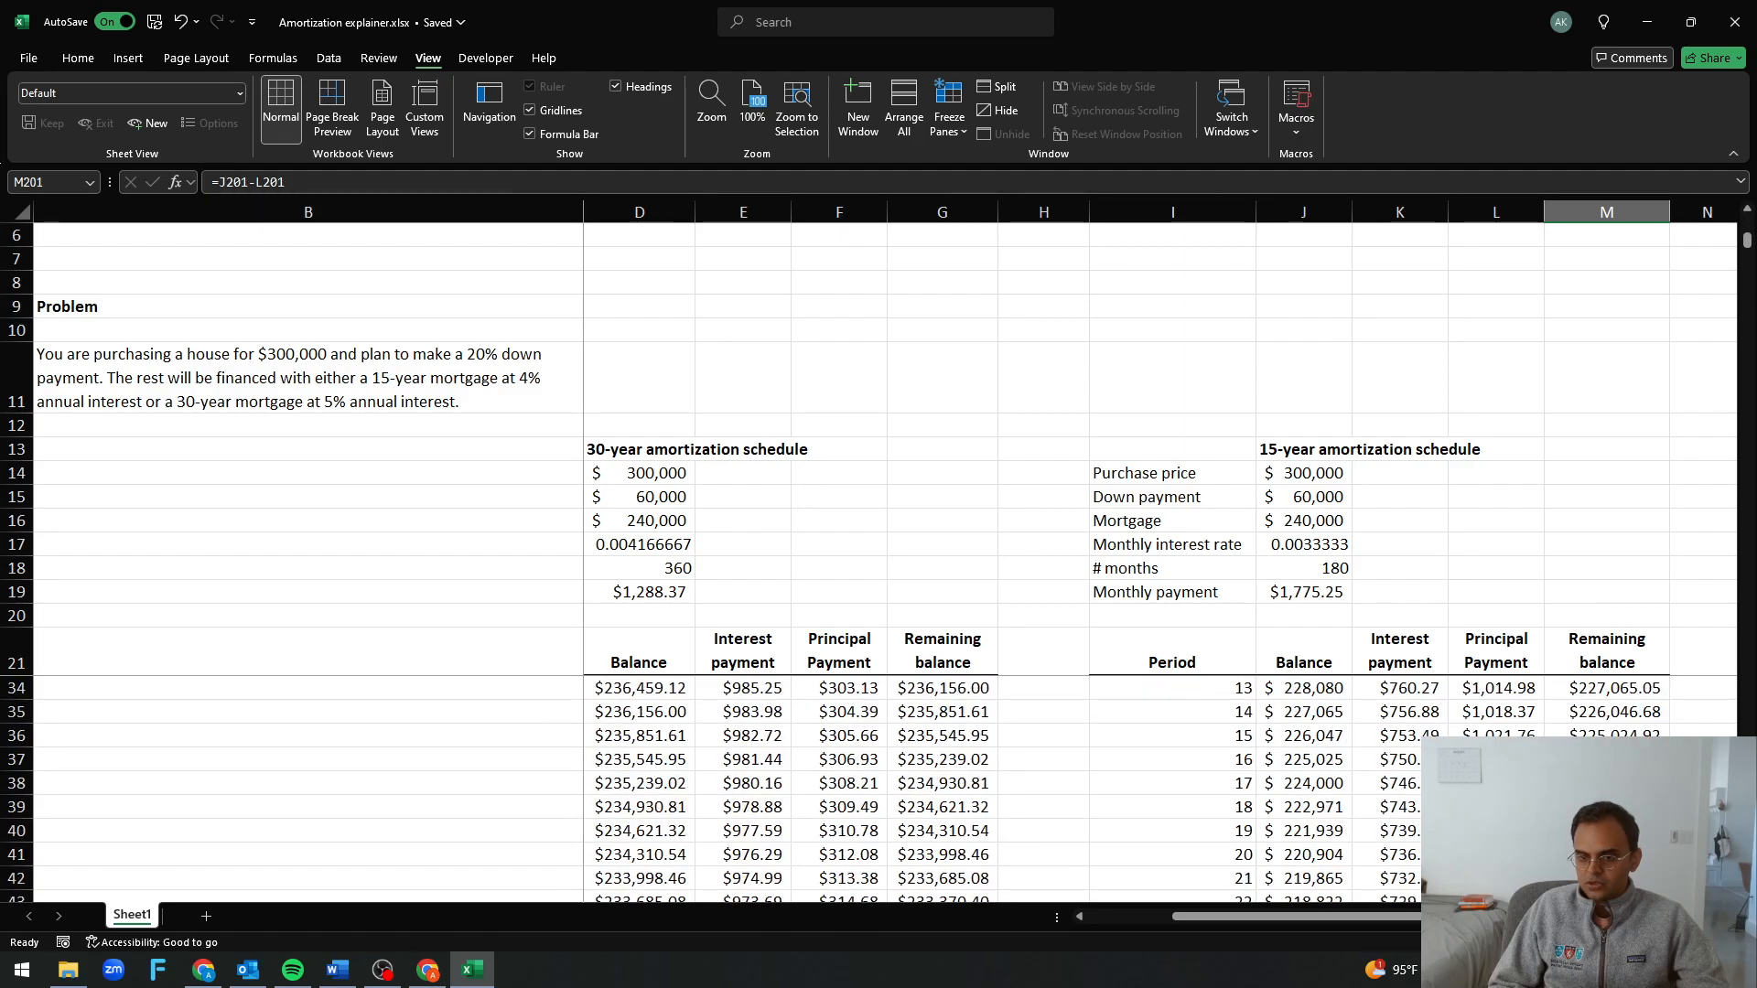
pyautogui.click(931, 822)
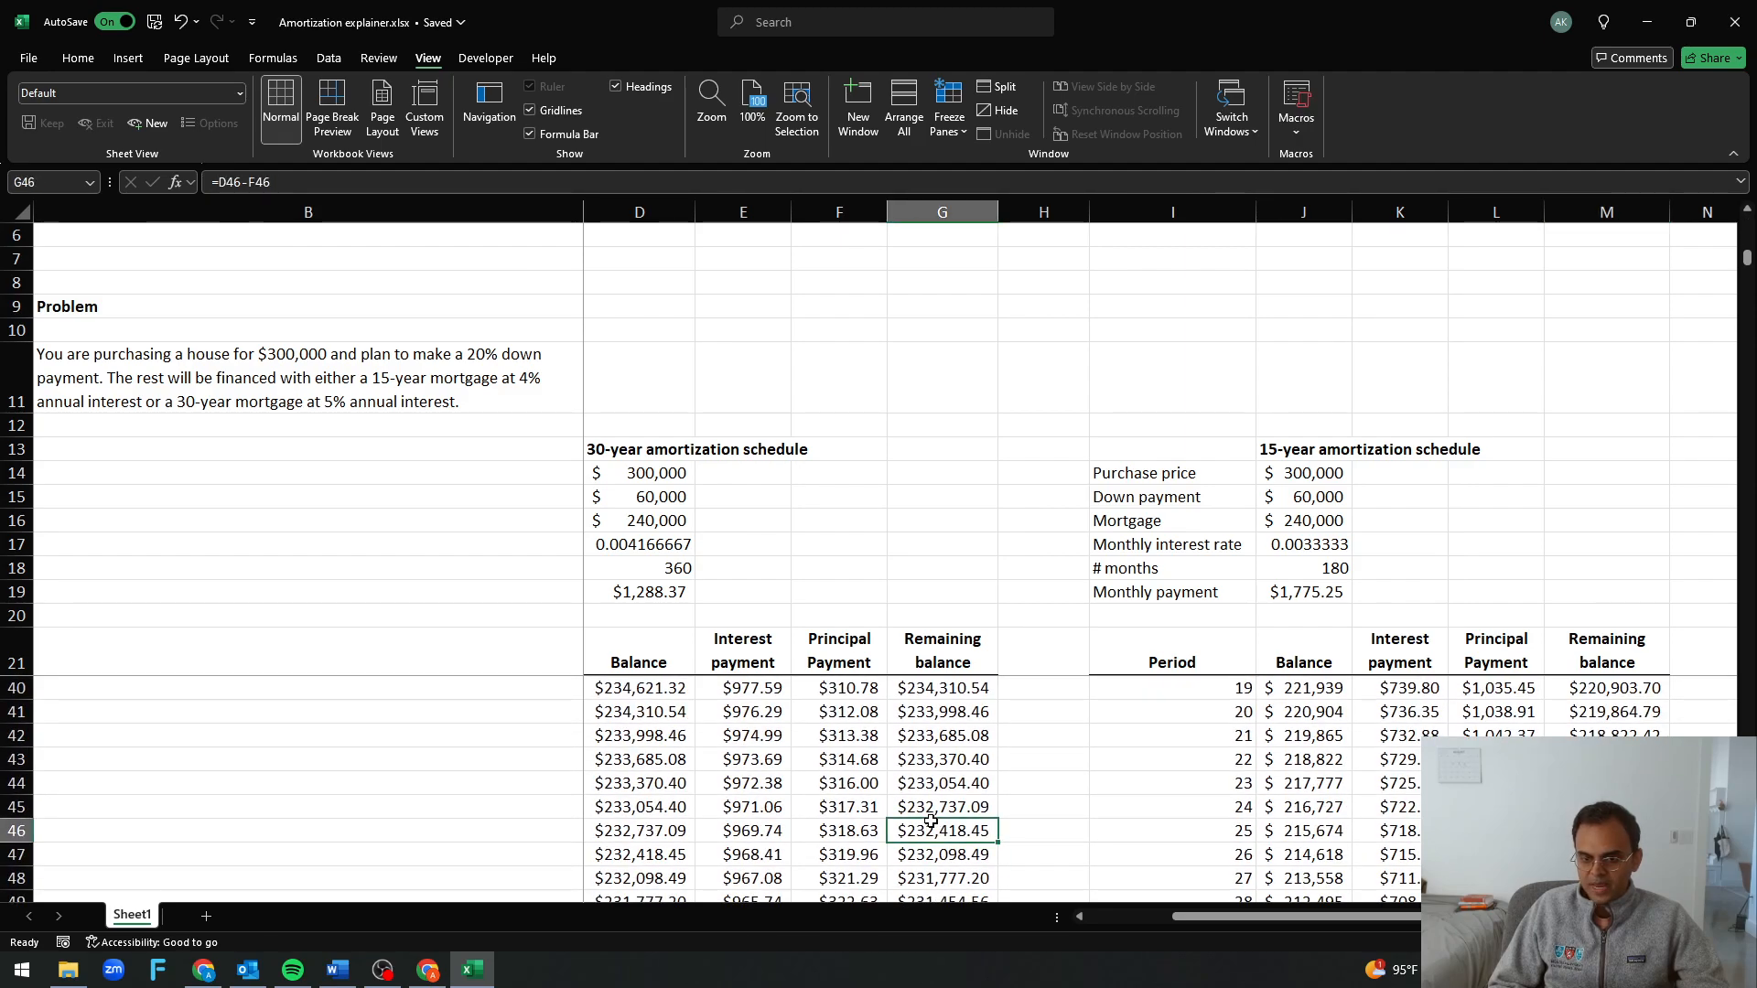
pyautogui.click(1325, 820)
pyautogui.click(1574, 821)
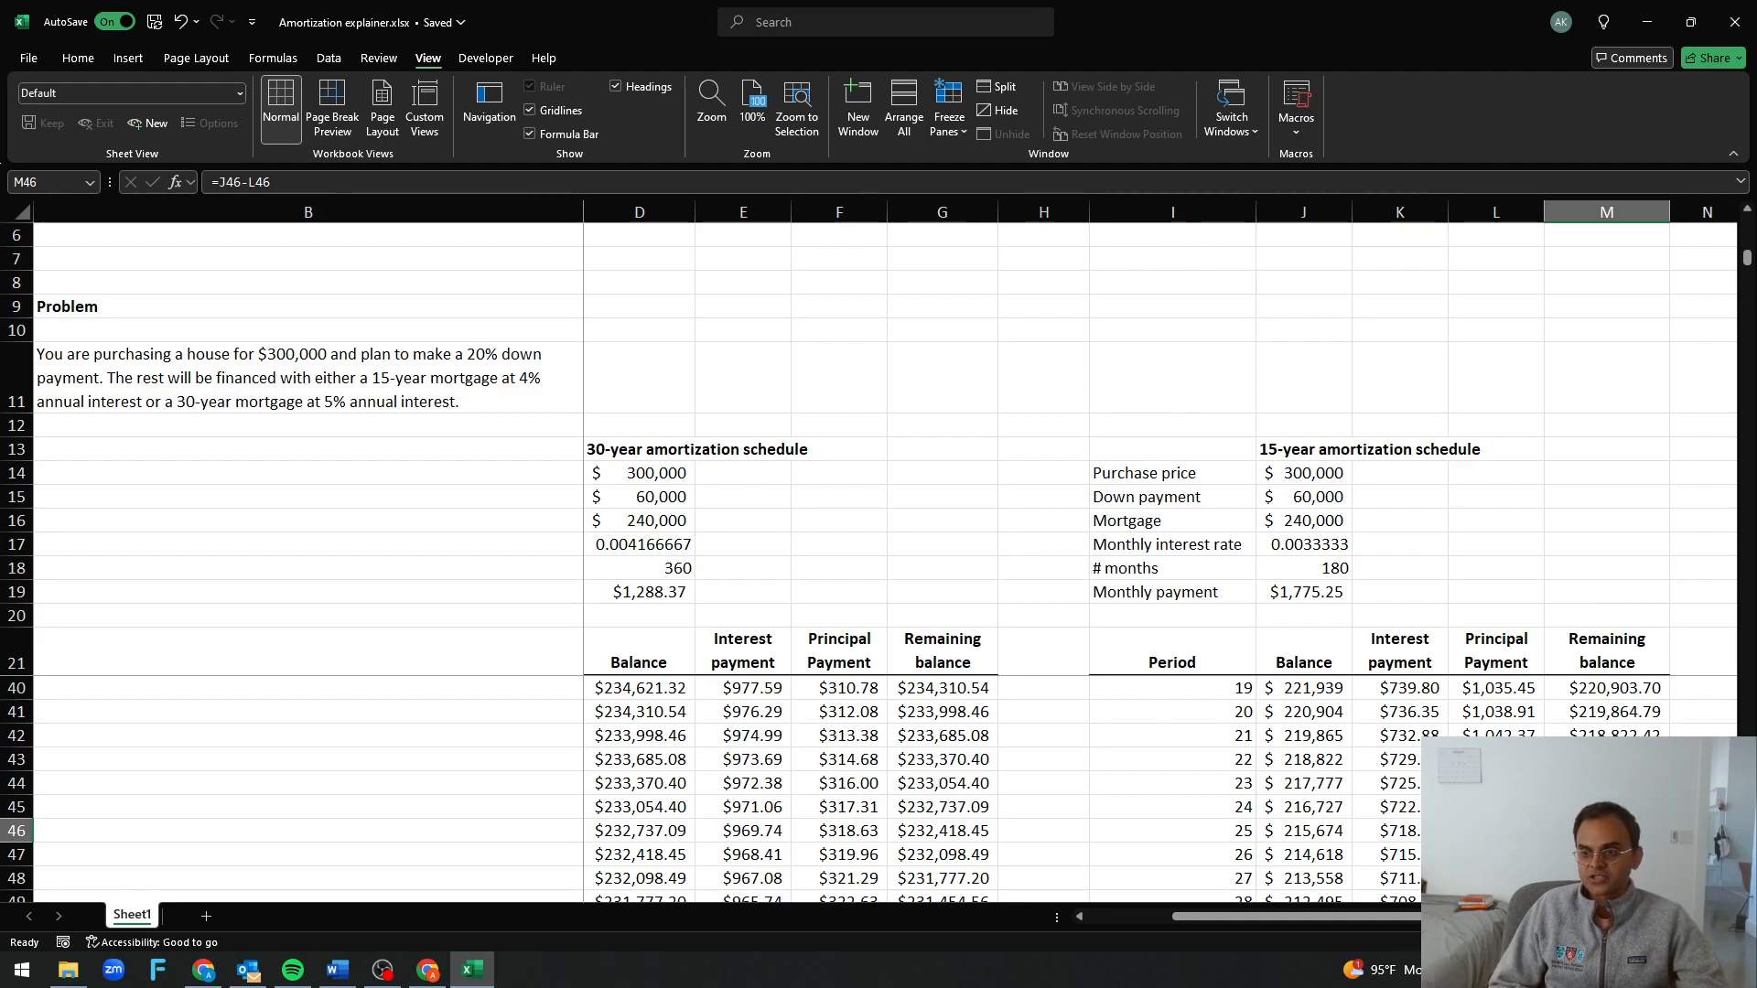
# Examine the annual rate inside the 15-year loan's monthly interest rate formula in J17, leaving it unedited
pyautogui.click(1343, 520)
pyautogui.click(1292, 539)
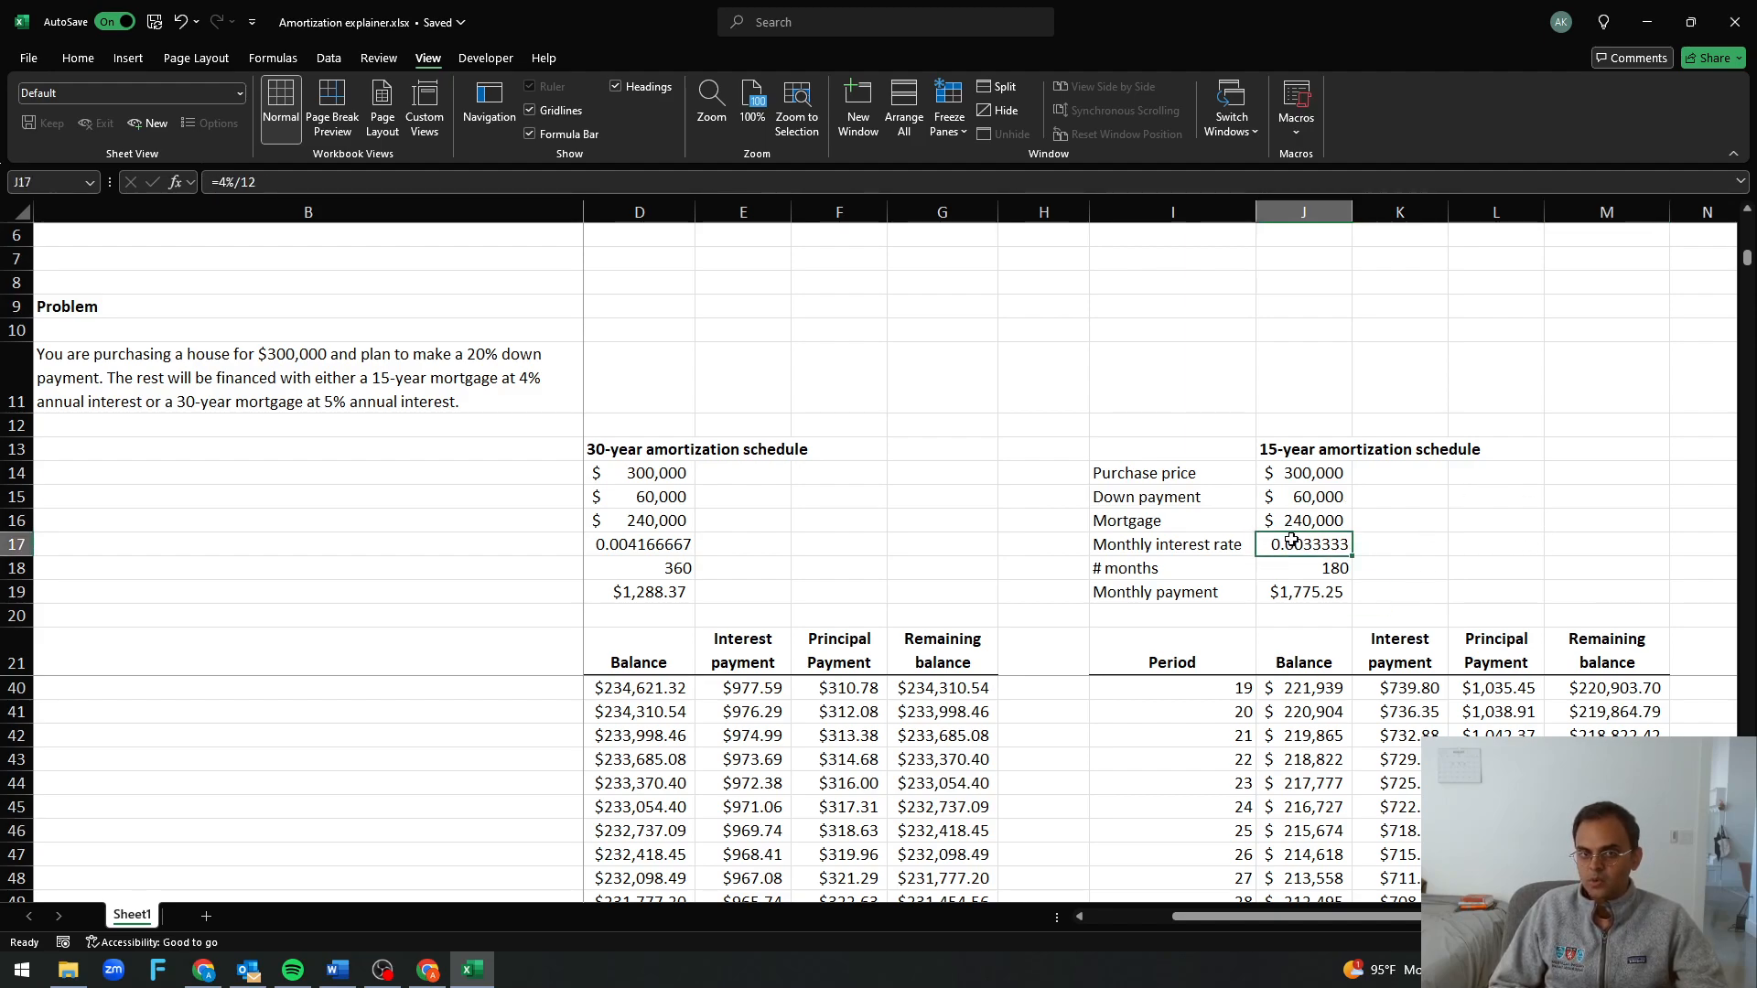
pyautogui.moveTo(219, 183); pyautogui.dragTo(242, 183)
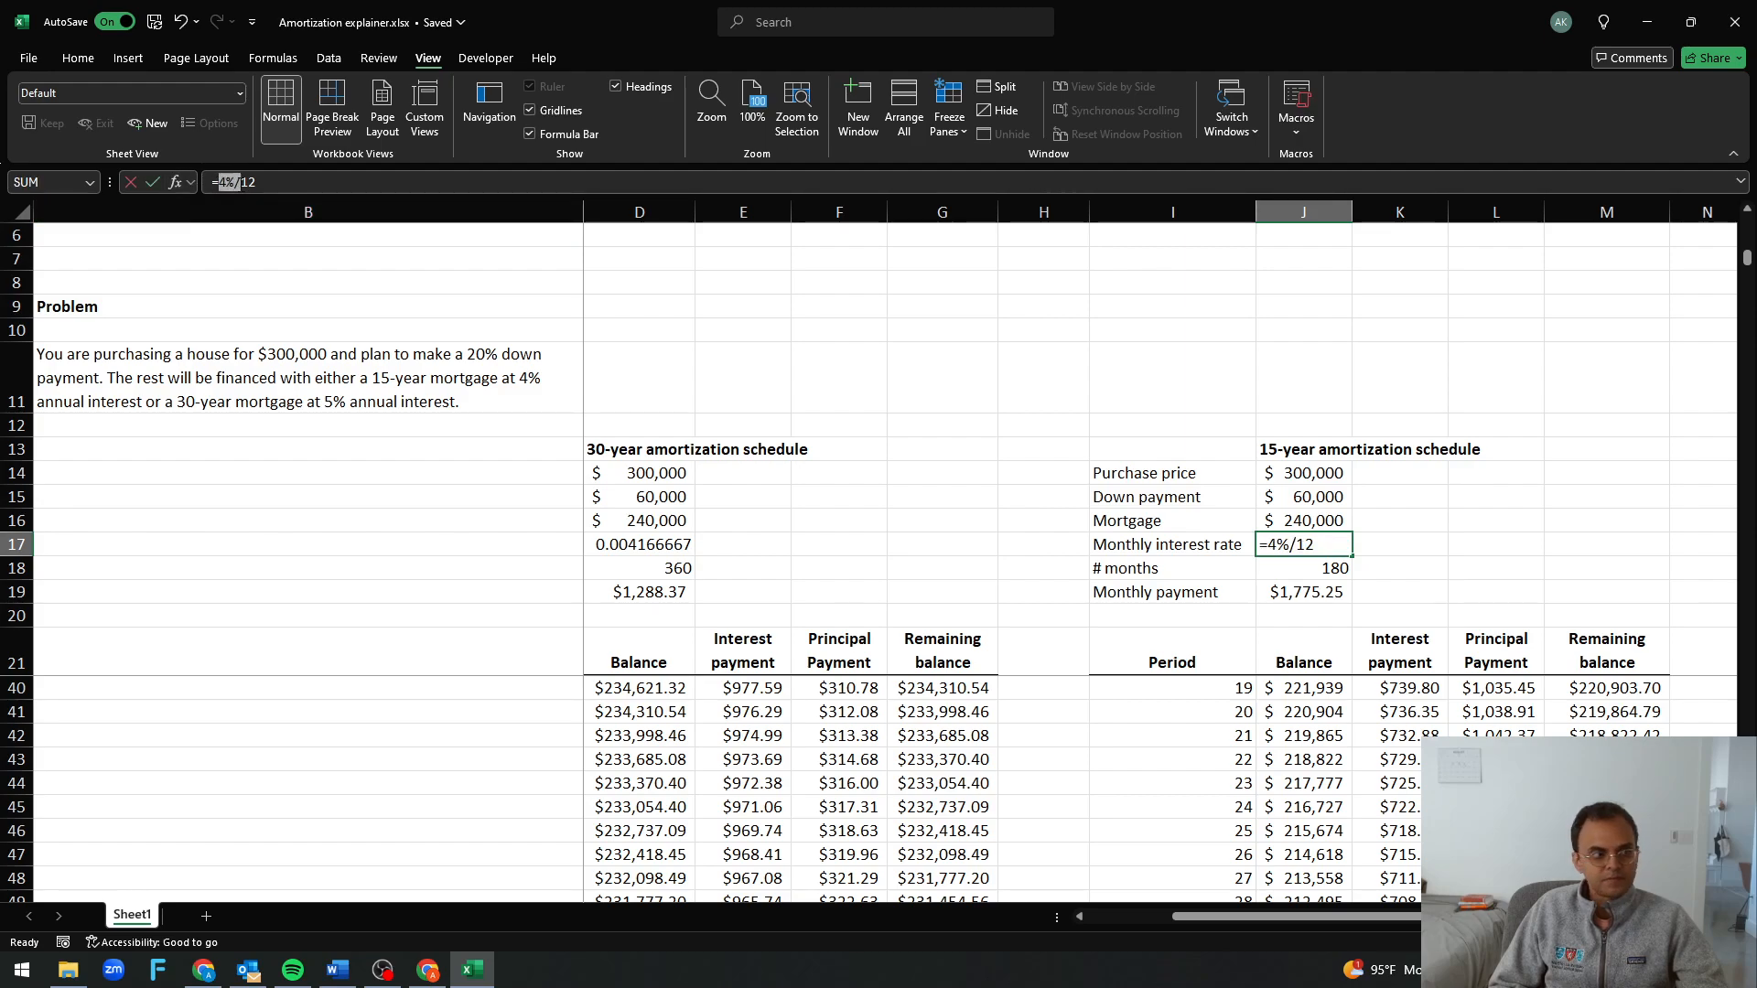
pyautogui.click(1173, 651)
pyautogui.click(1301, 570)
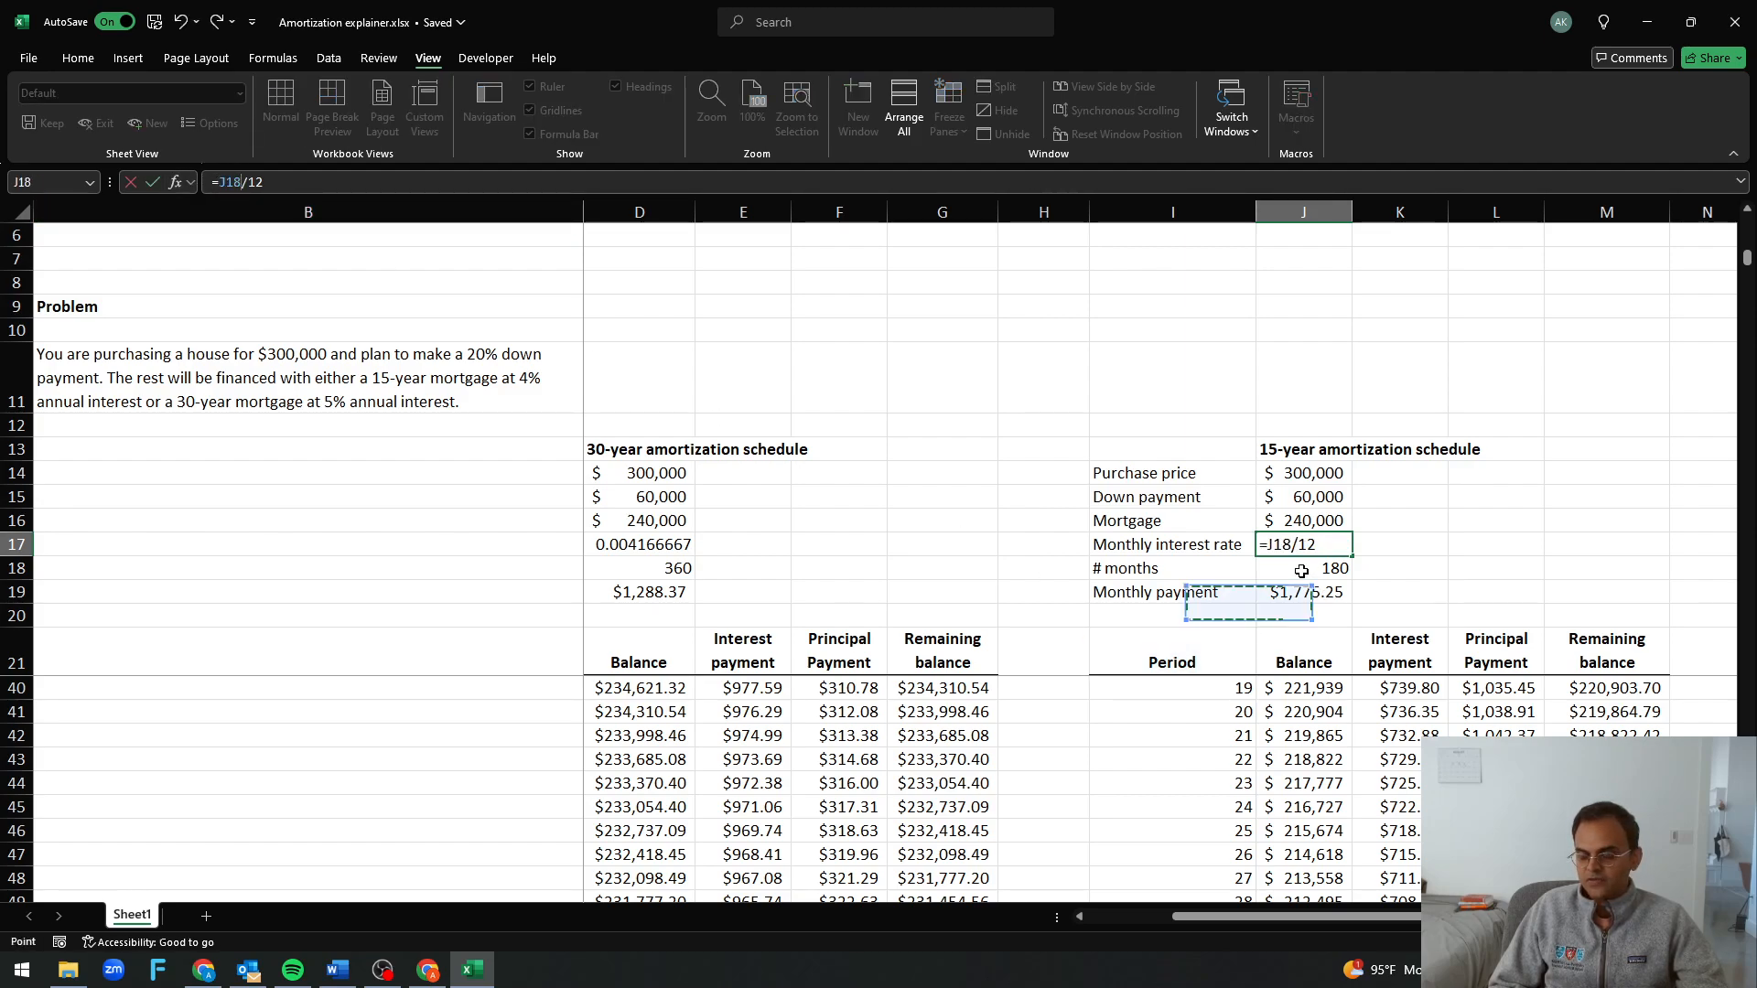
pyautogui.press('Escape')
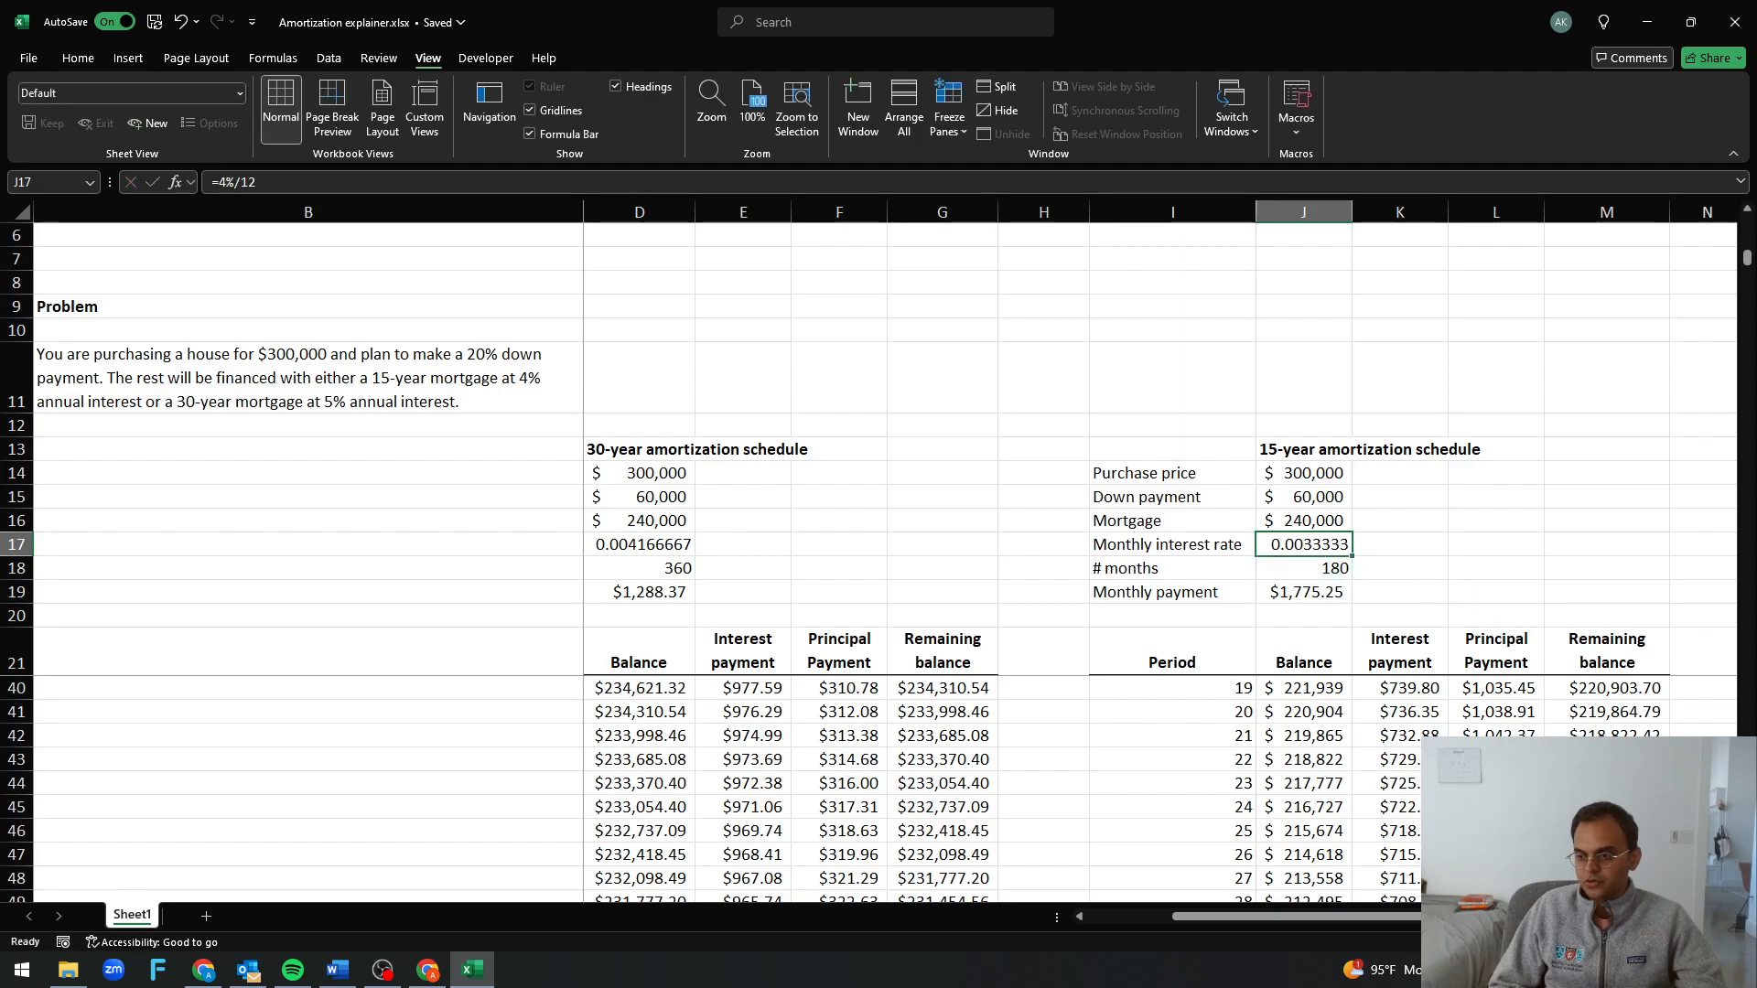
pyautogui.click(1607, 831)
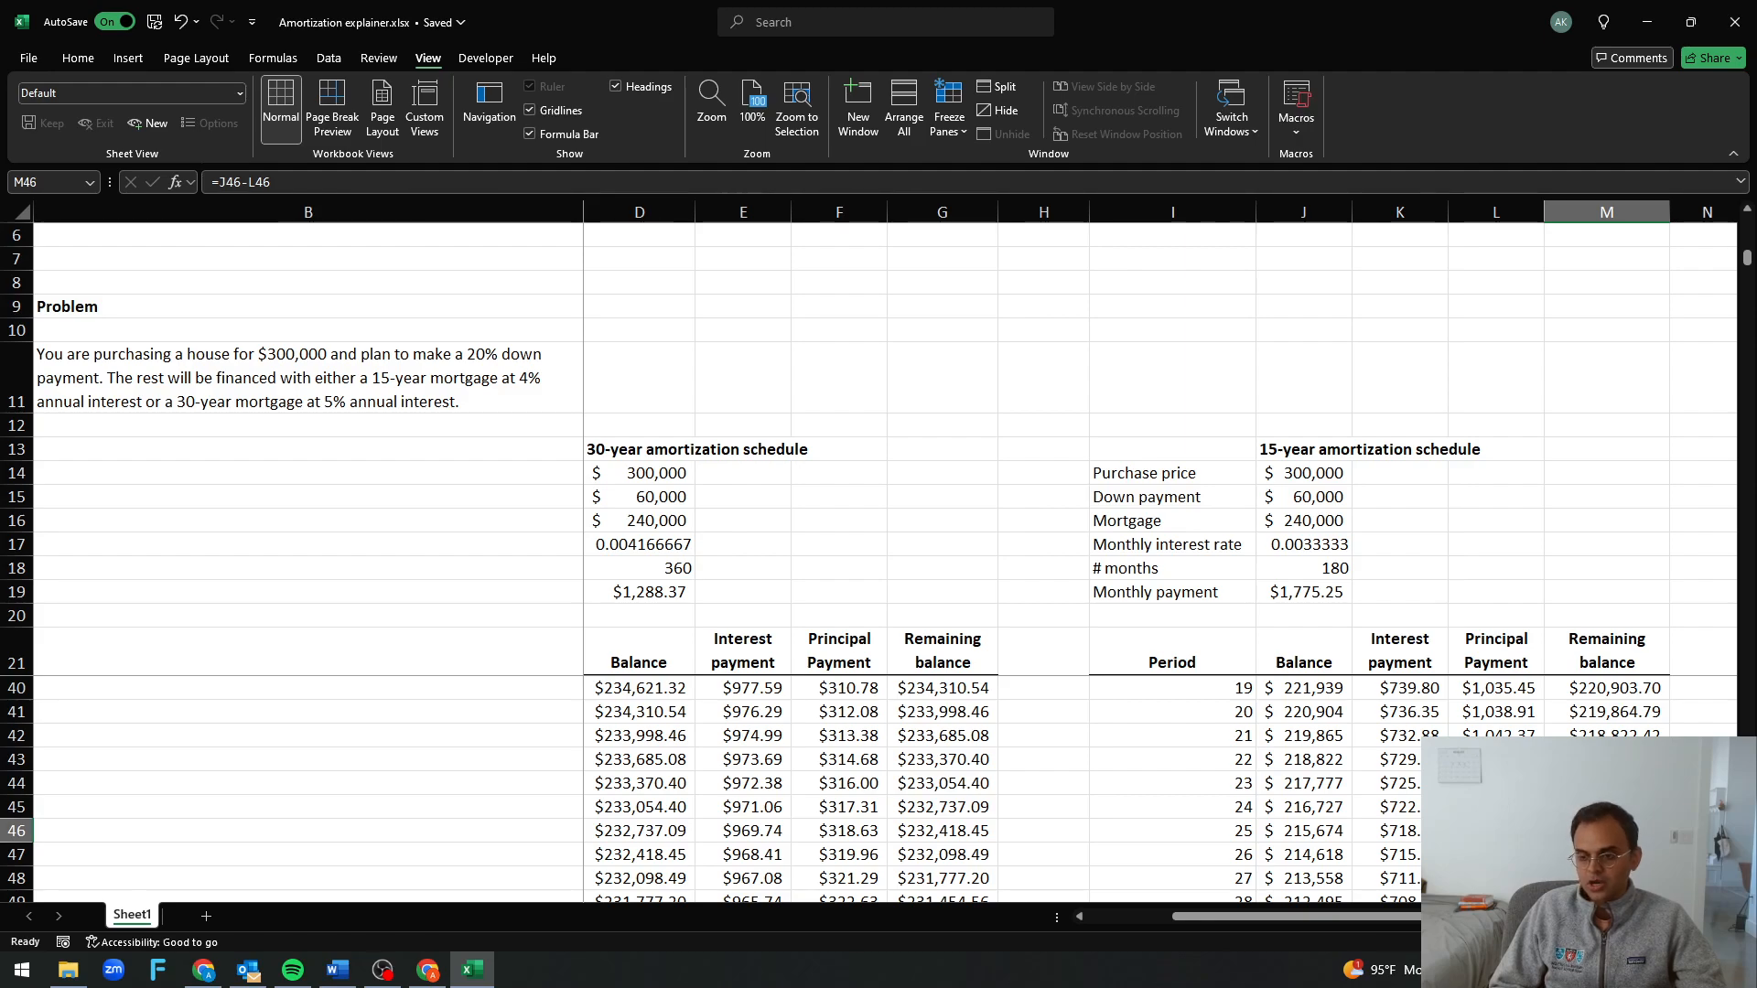
pyautogui.moveTo(1377, 916); pyautogui.dragTo(1210, 913)
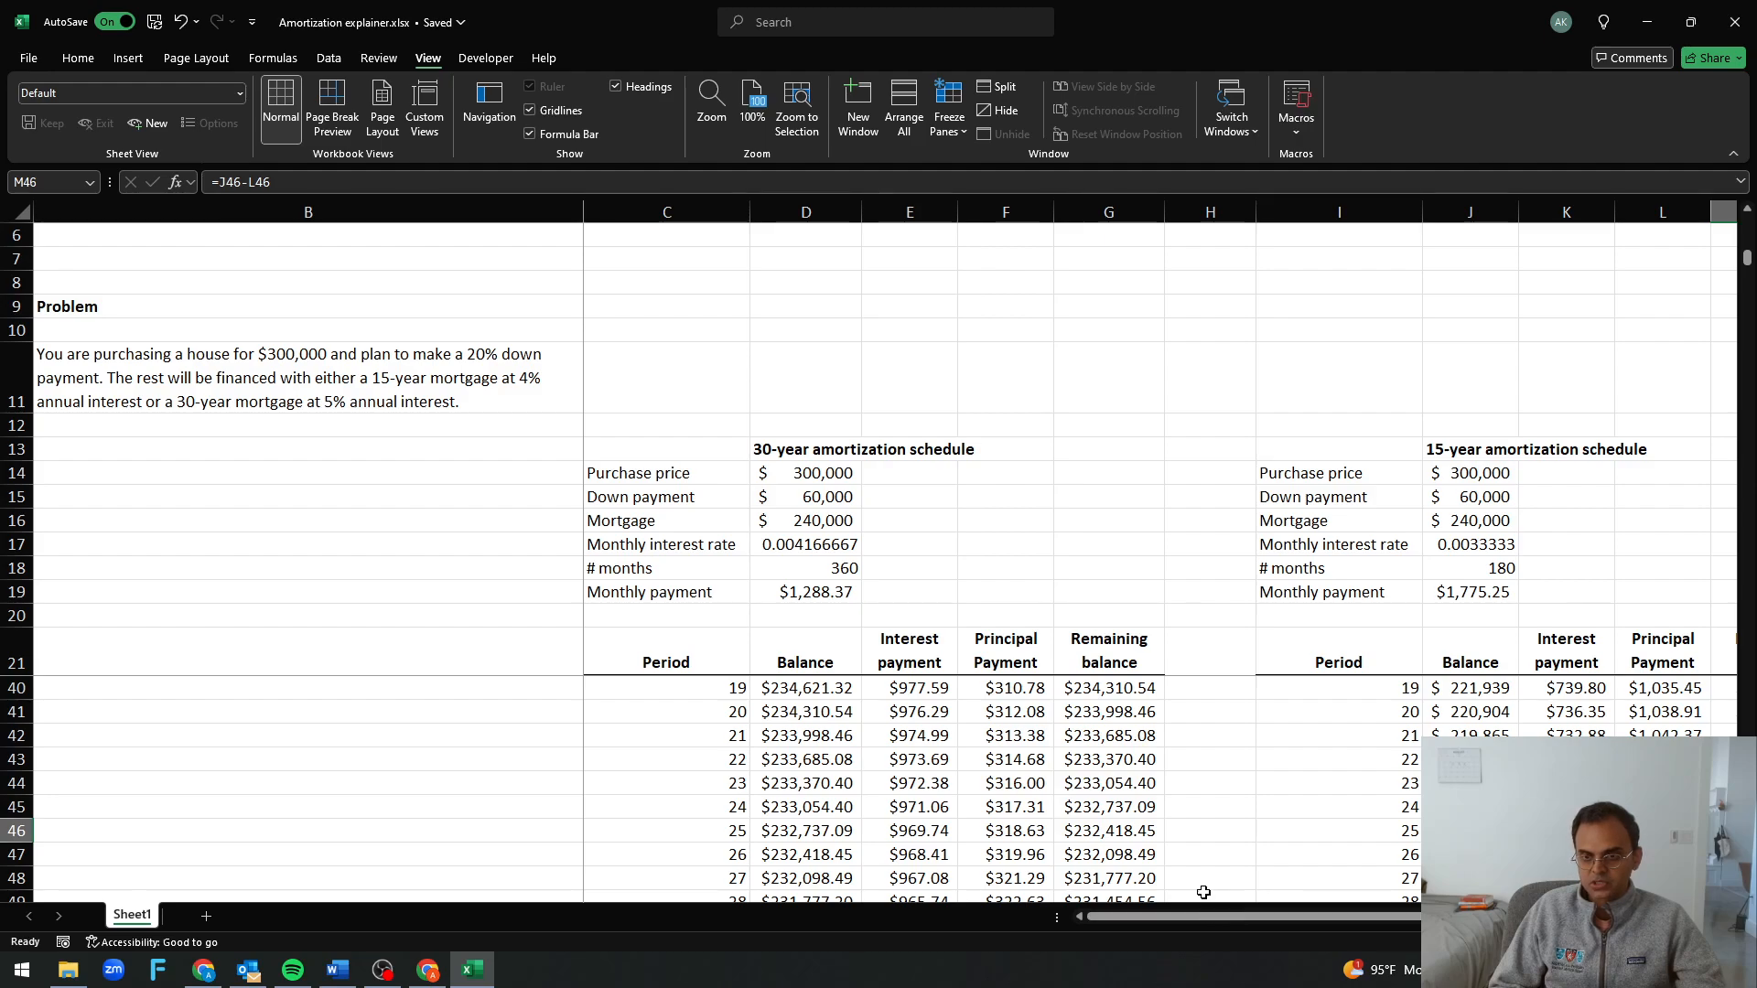